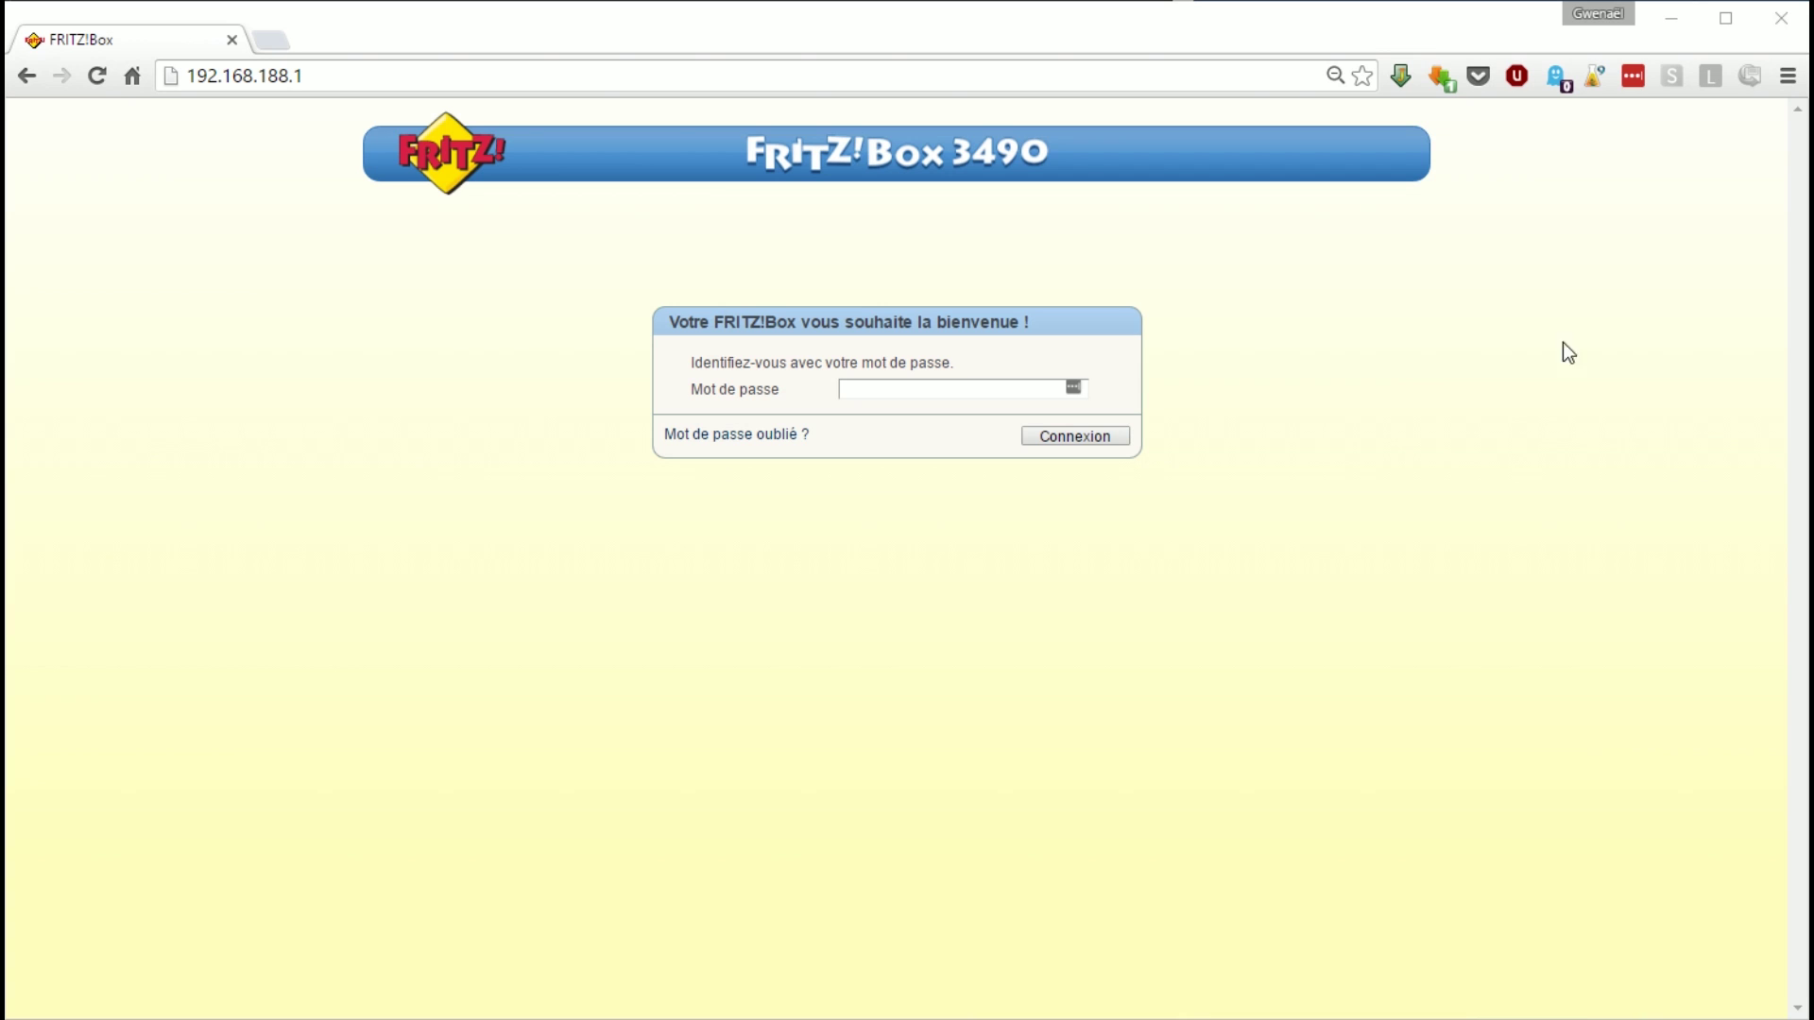
- Log in to the FRITZ!Box 3490 interface by entering the router password
{"action": "left_click", "coordinate": [994, 390]}
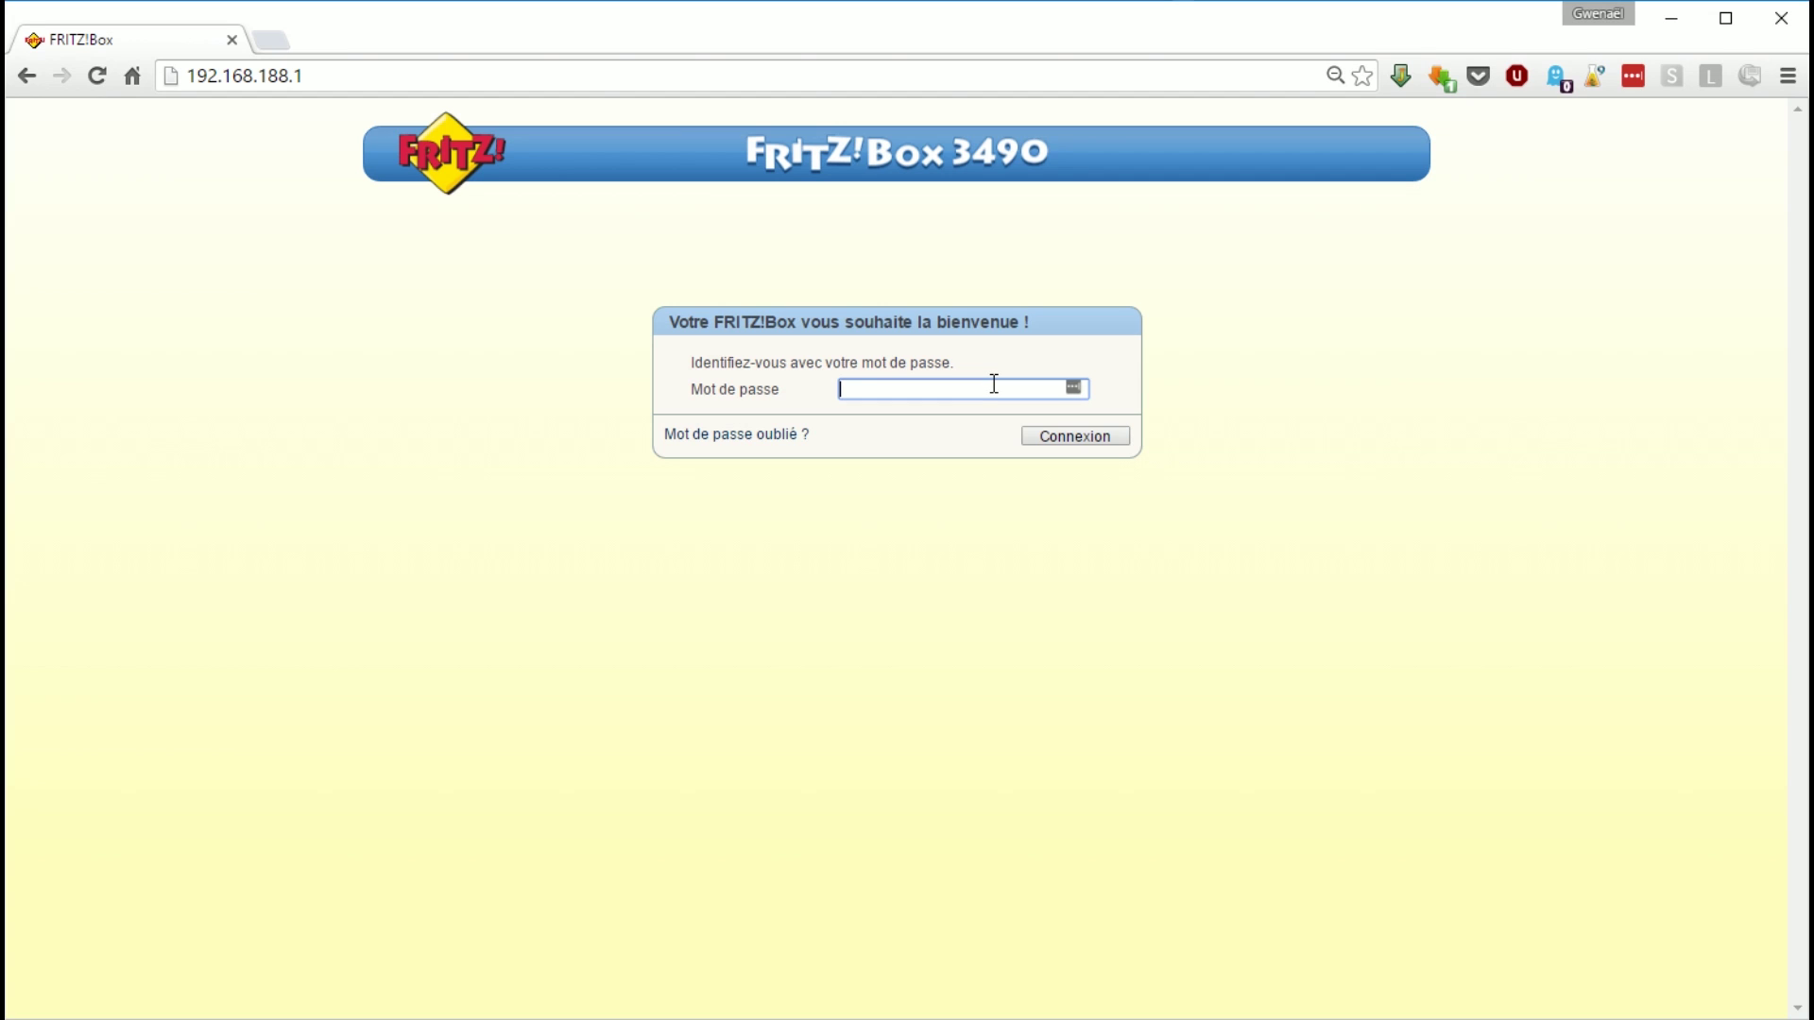
{"action": "type", "text": "••••••••••••••"}
{"action": "key", "text": "Return"}
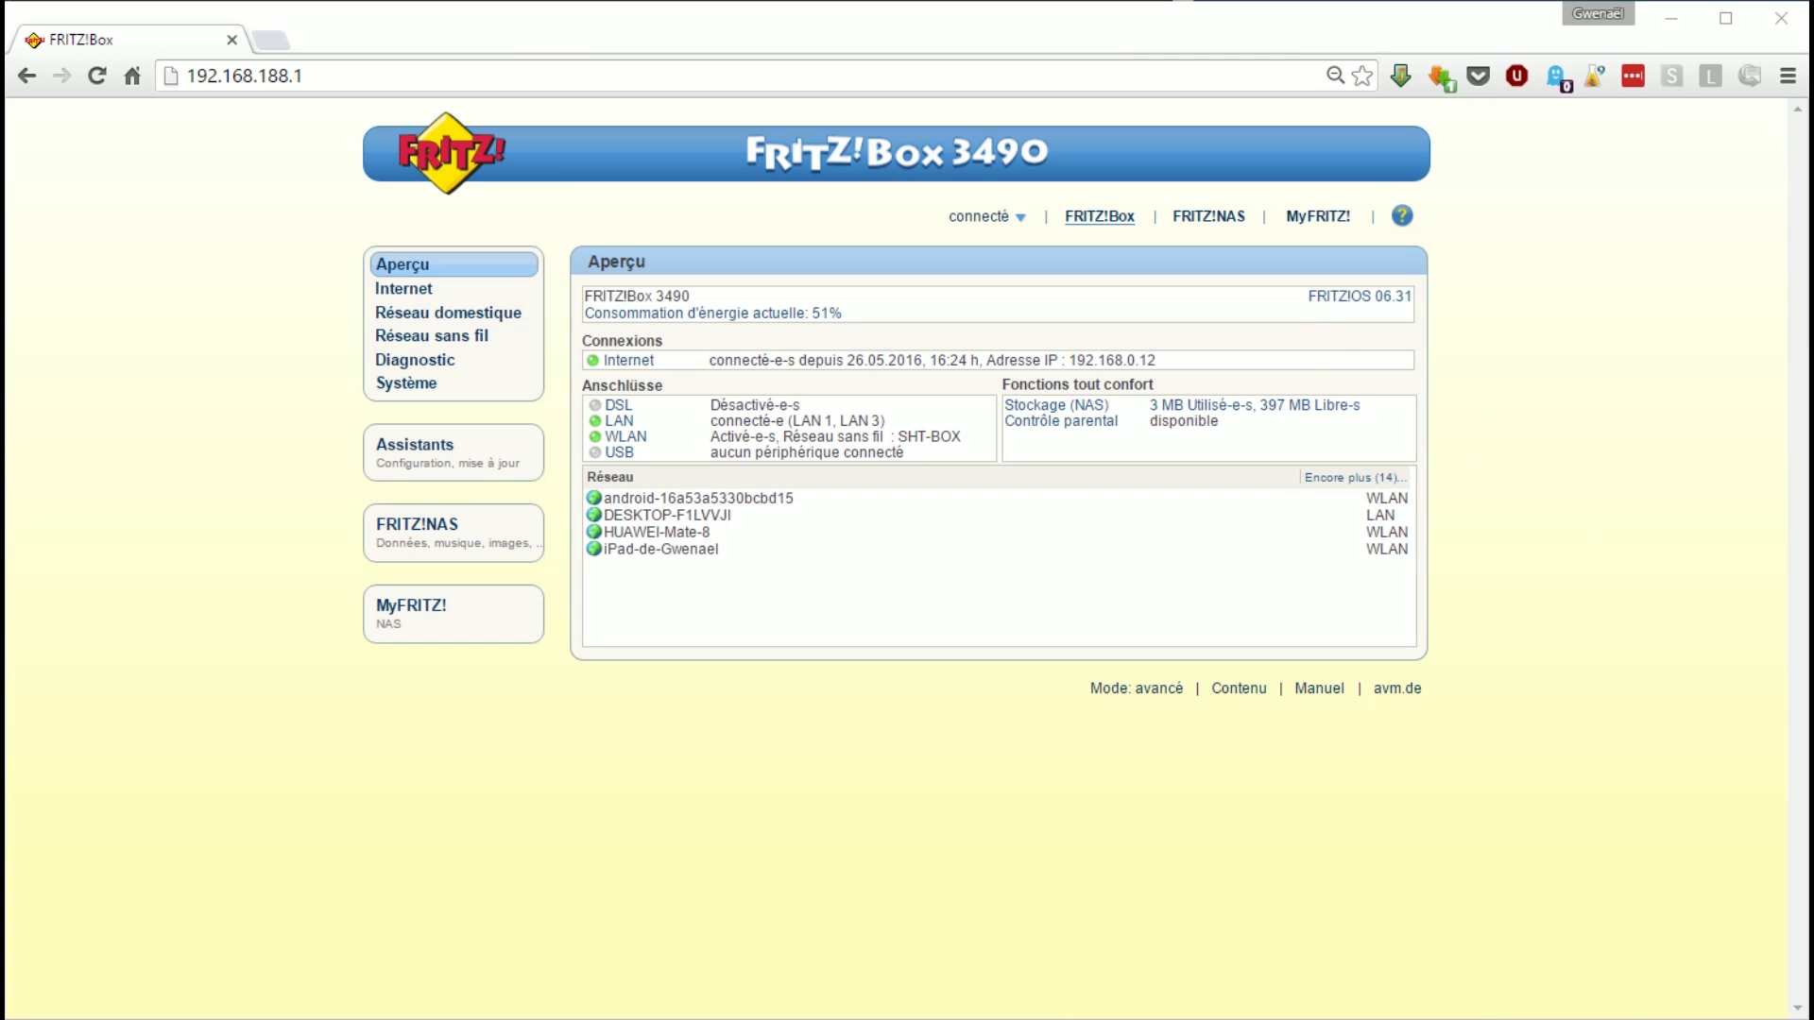
- Switch the interface to Standard mode and back to advanced mode
{"action": "left_click_drag", "start_coordinate": [1804, 1013], "coordinate": [1677, 1016]}
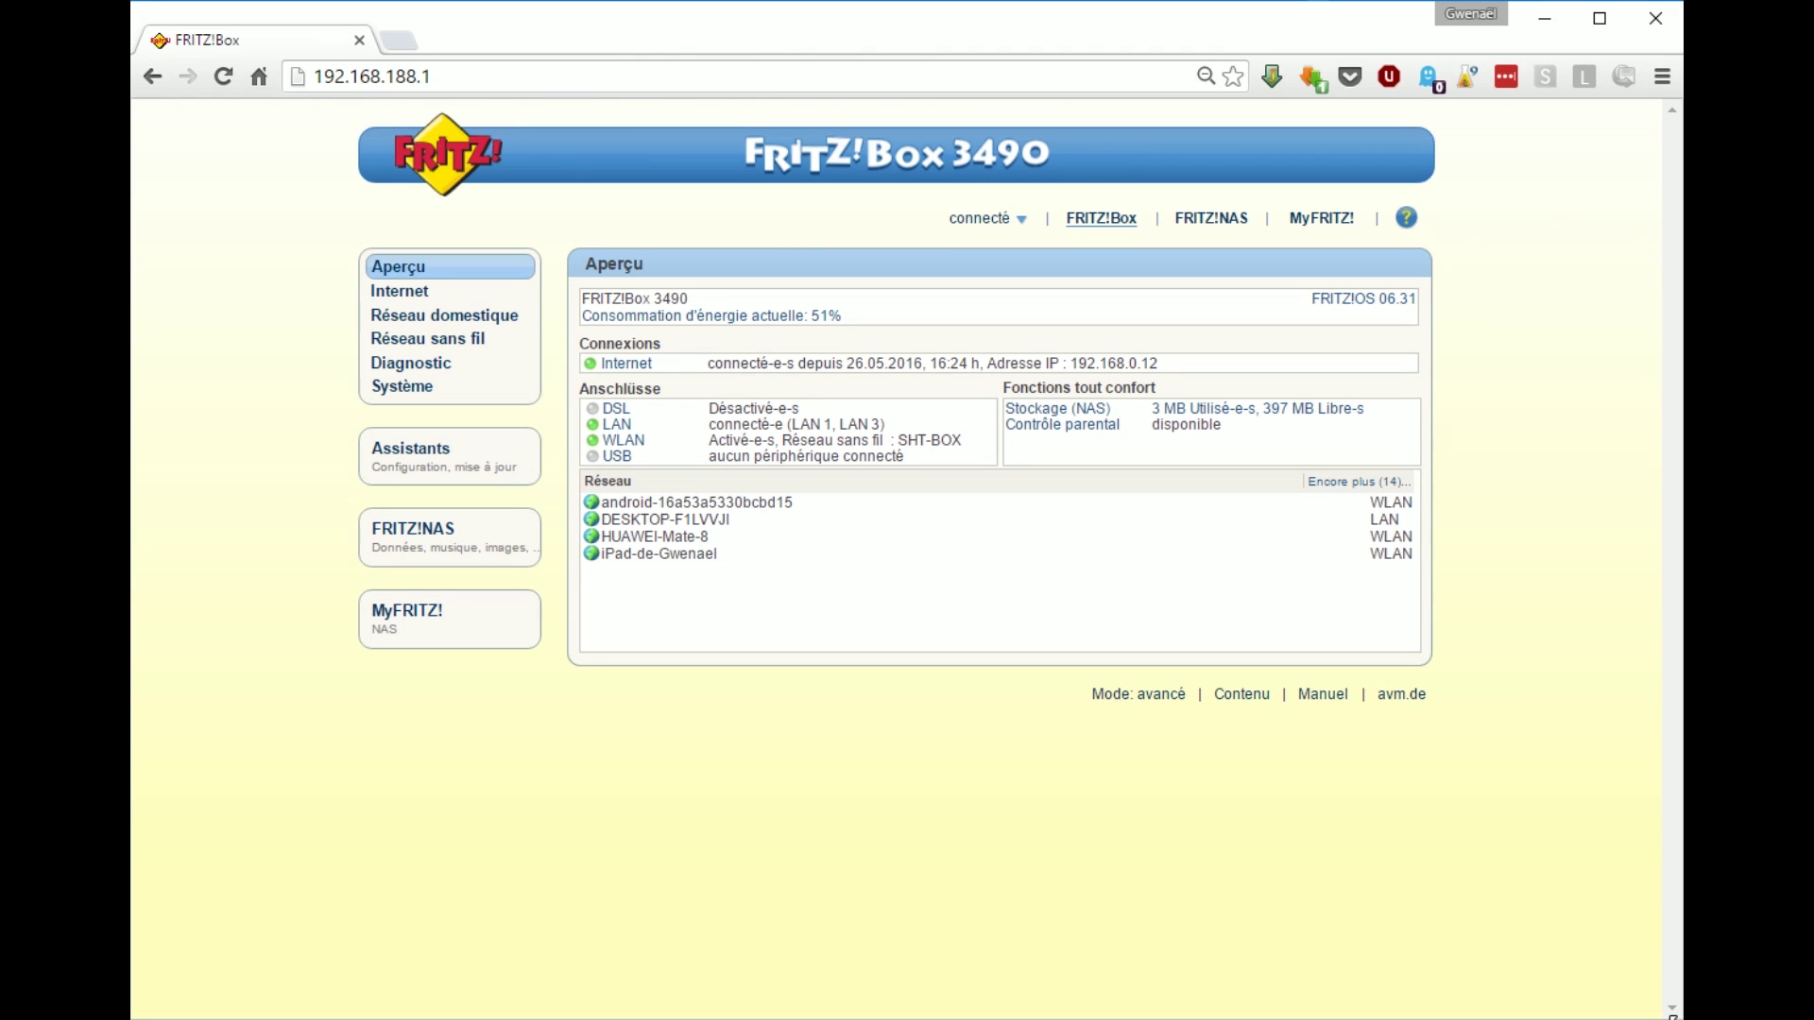
{"action": "left_click_drag", "start_coordinate": [1673, 1015], "coordinate": [1781, 1014]}
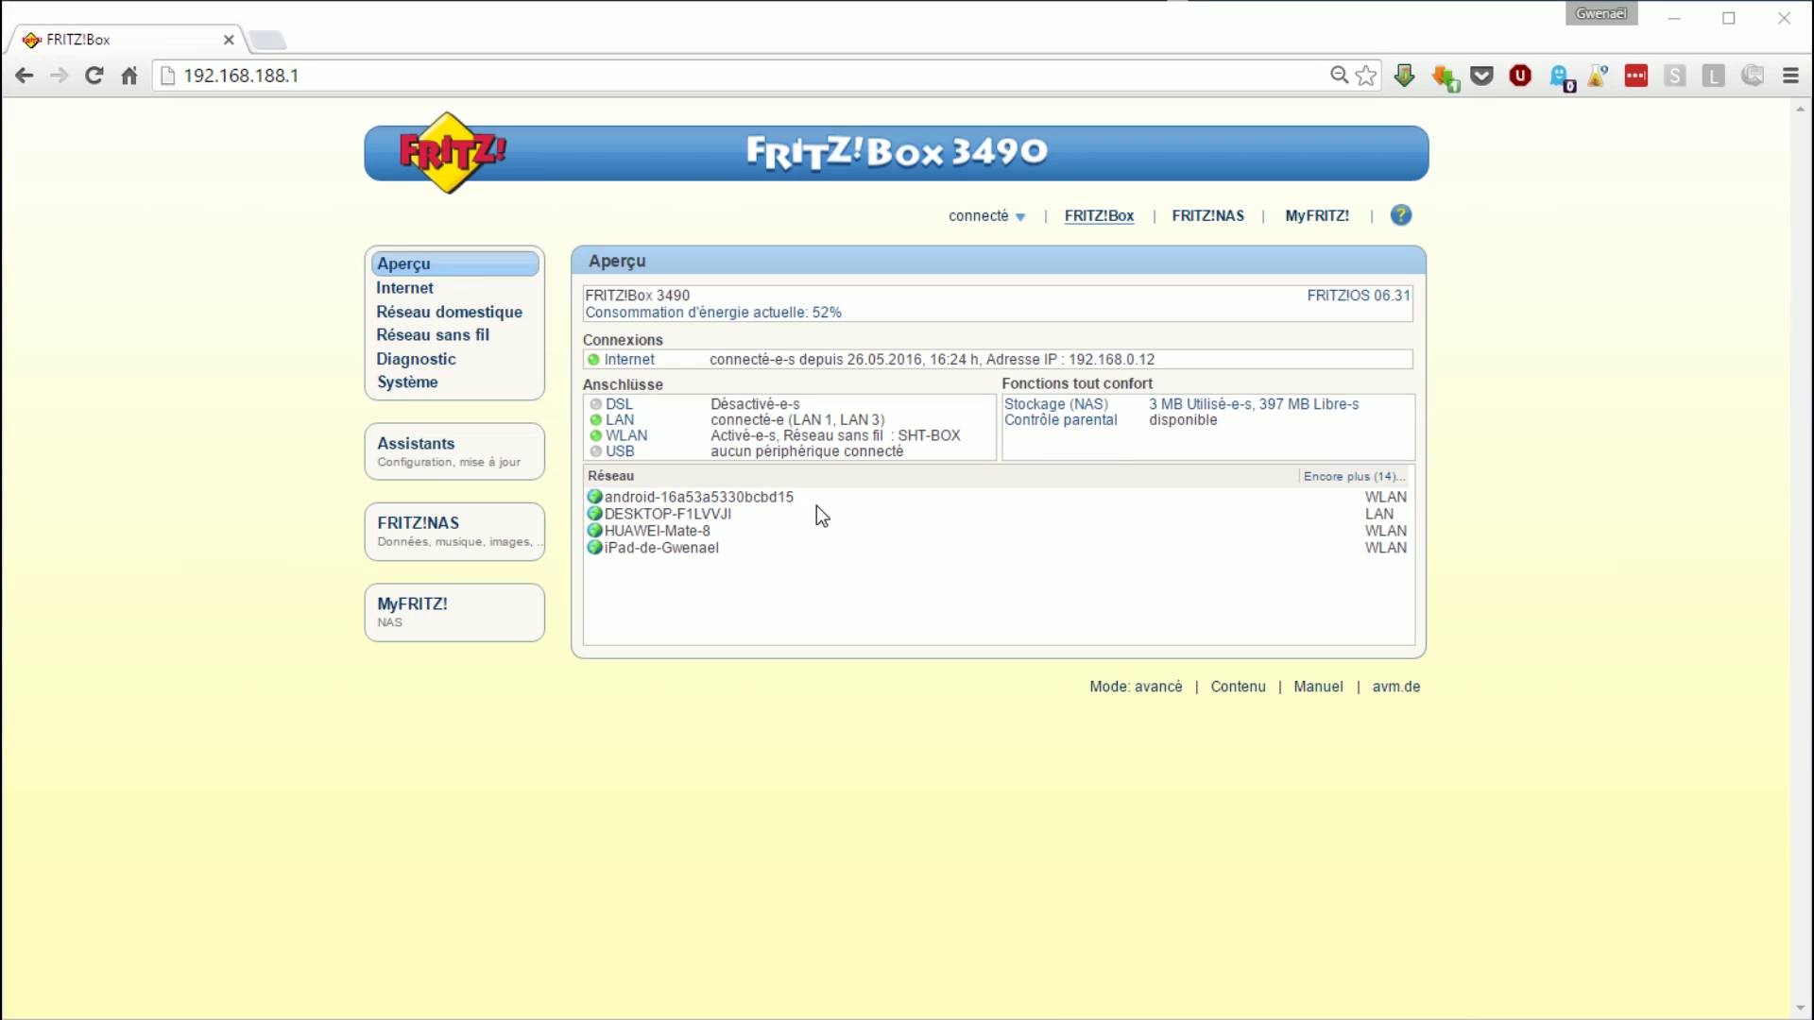
{"action": "left_click", "coordinate": [1162, 693]}
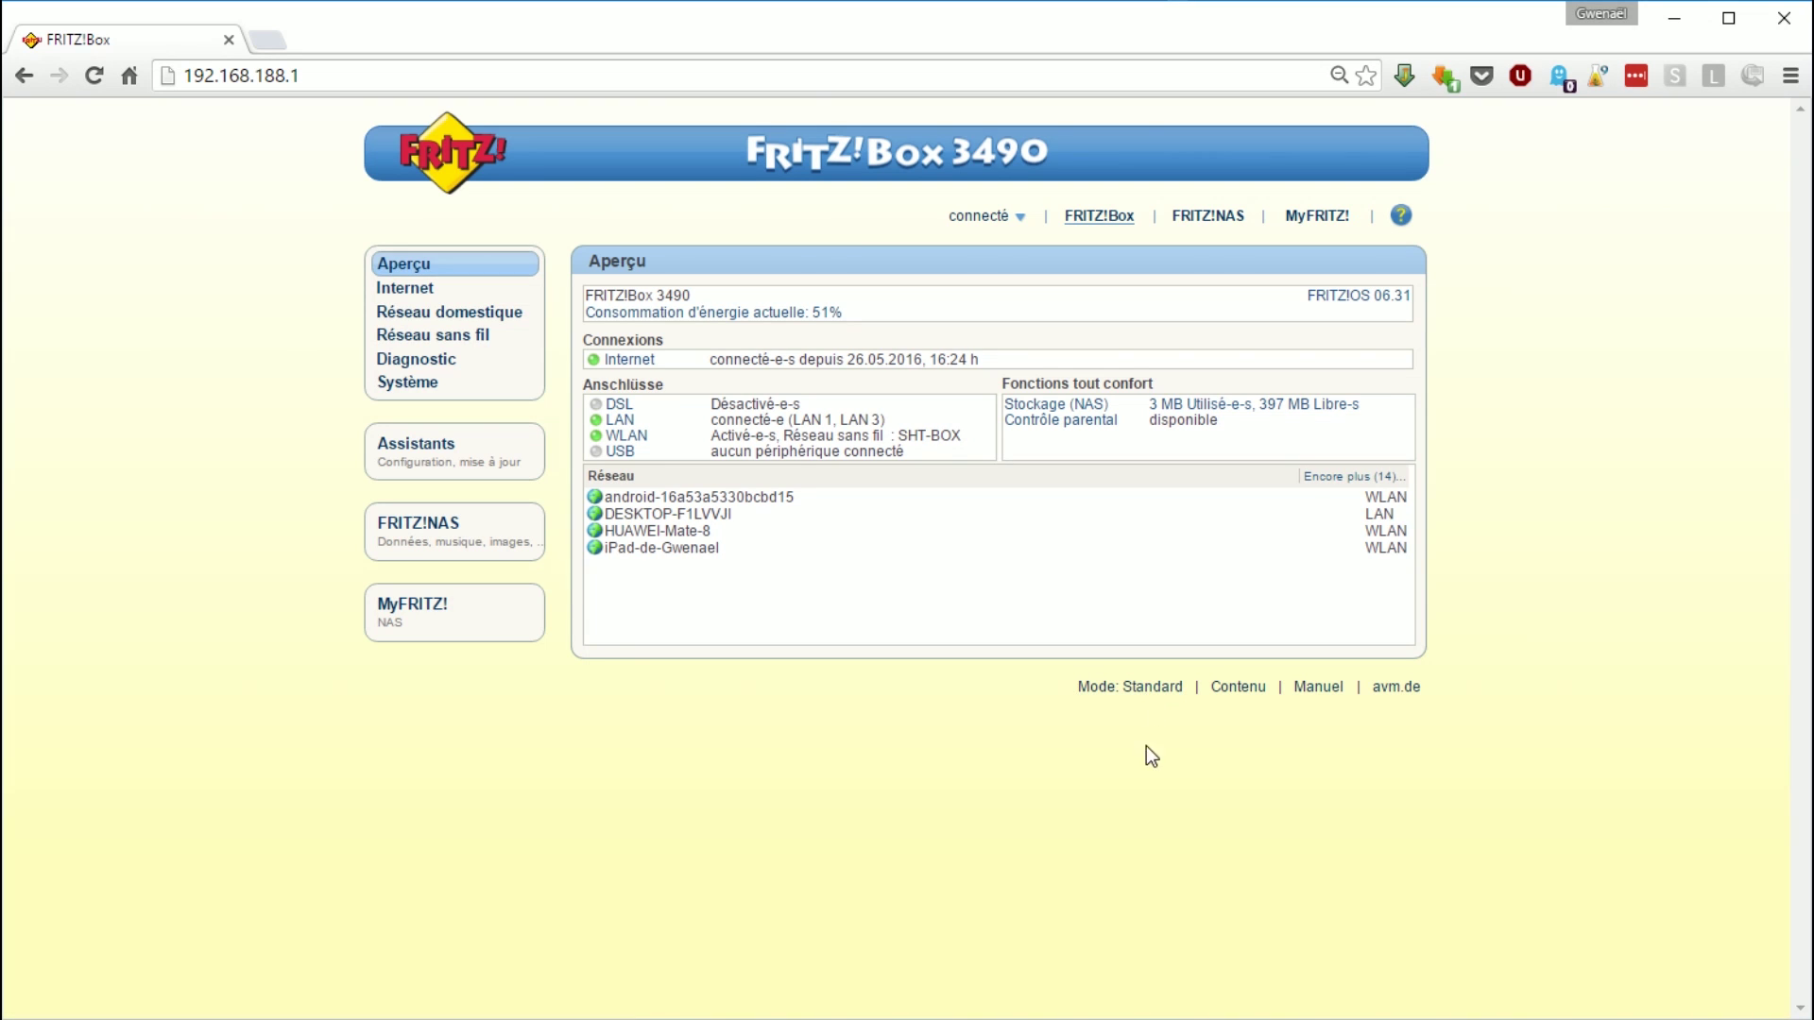
{"action": "left_click", "coordinate": [1150, 694]}
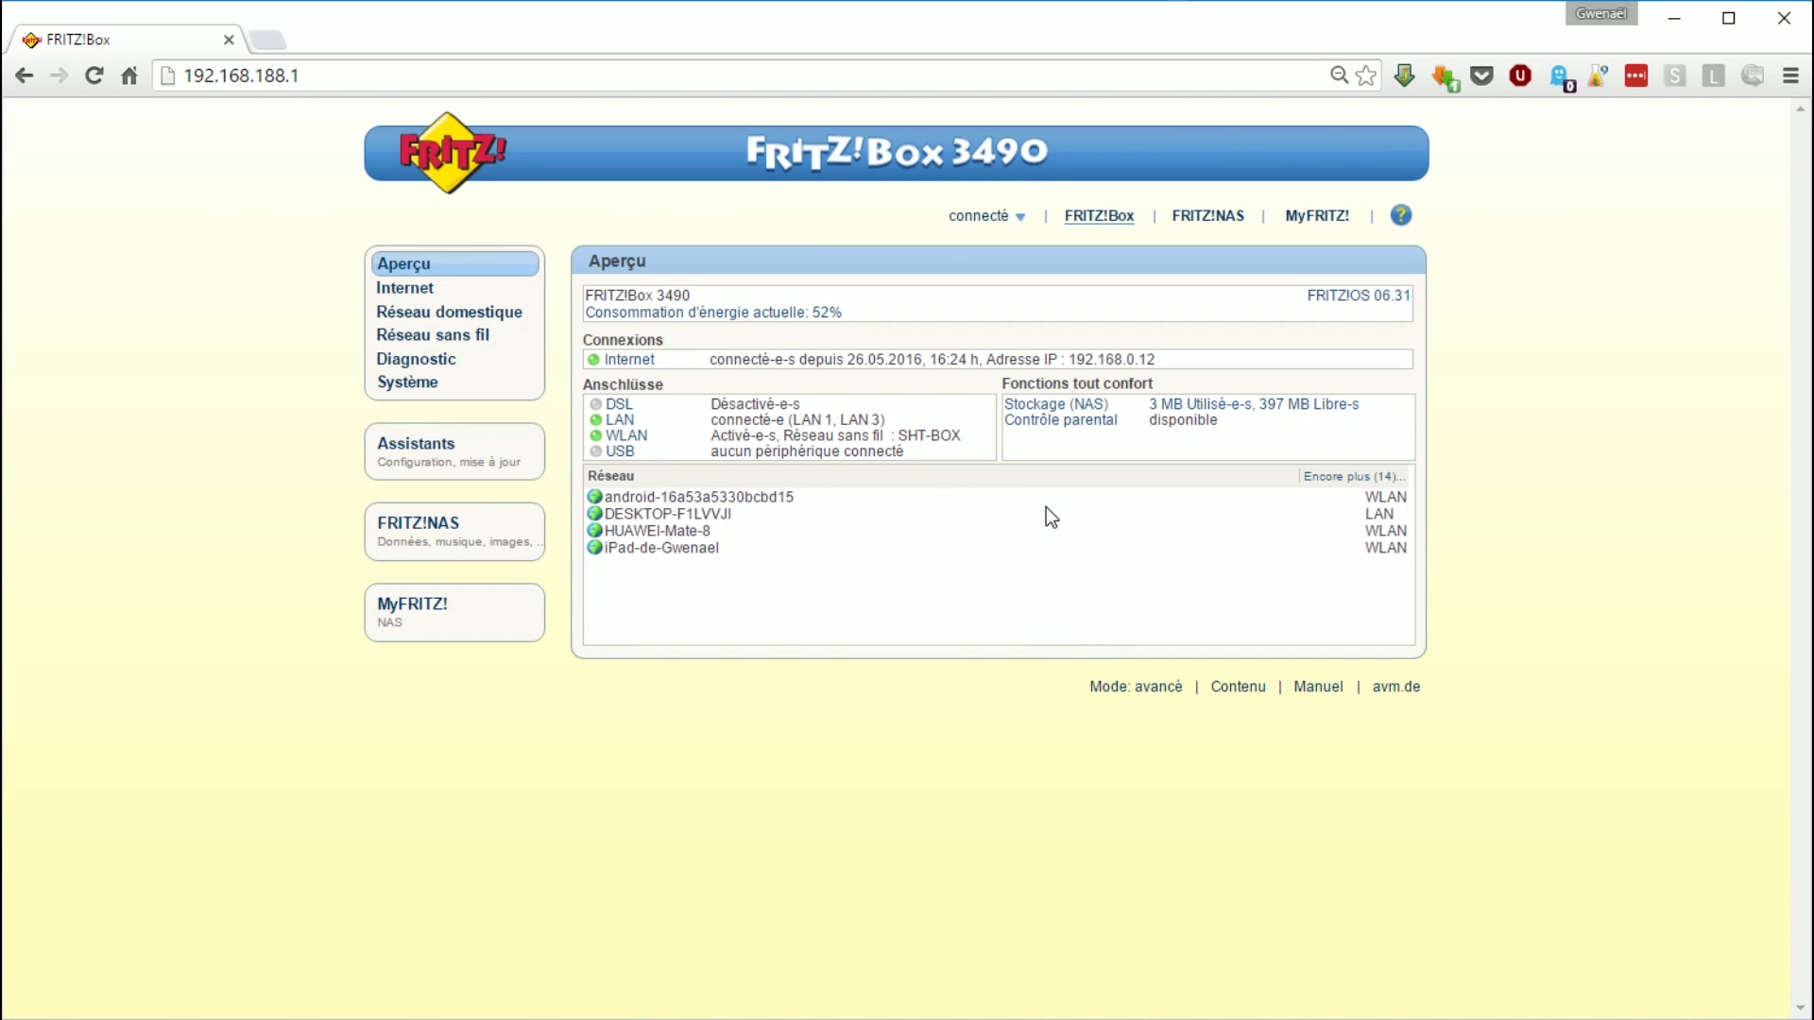
- Open the Internet monitor and examine the connection status, the DNS servers in use and the downstream and upstream usage graphs
{"action": "left_click", "coordinate": [408, 296]}
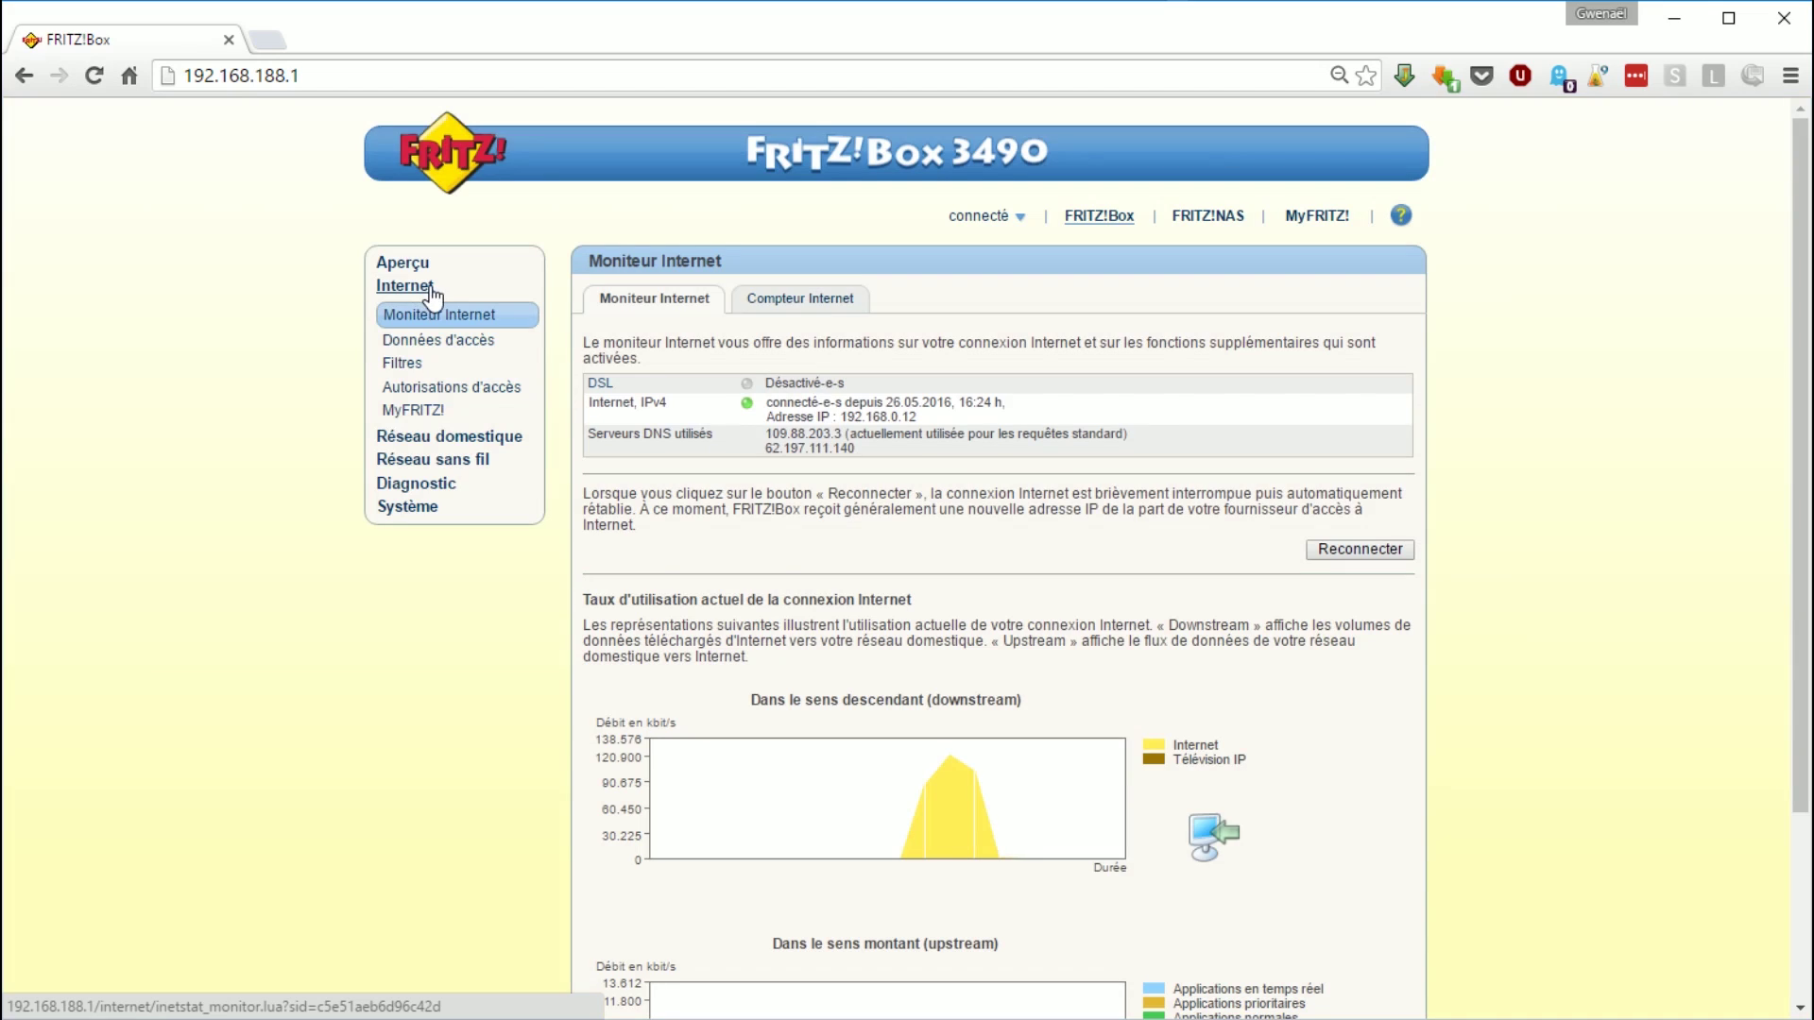
{"action": "scroll", "coordinate": [810, 586], "scroll_direction": "down", "scroll_amount": 3}
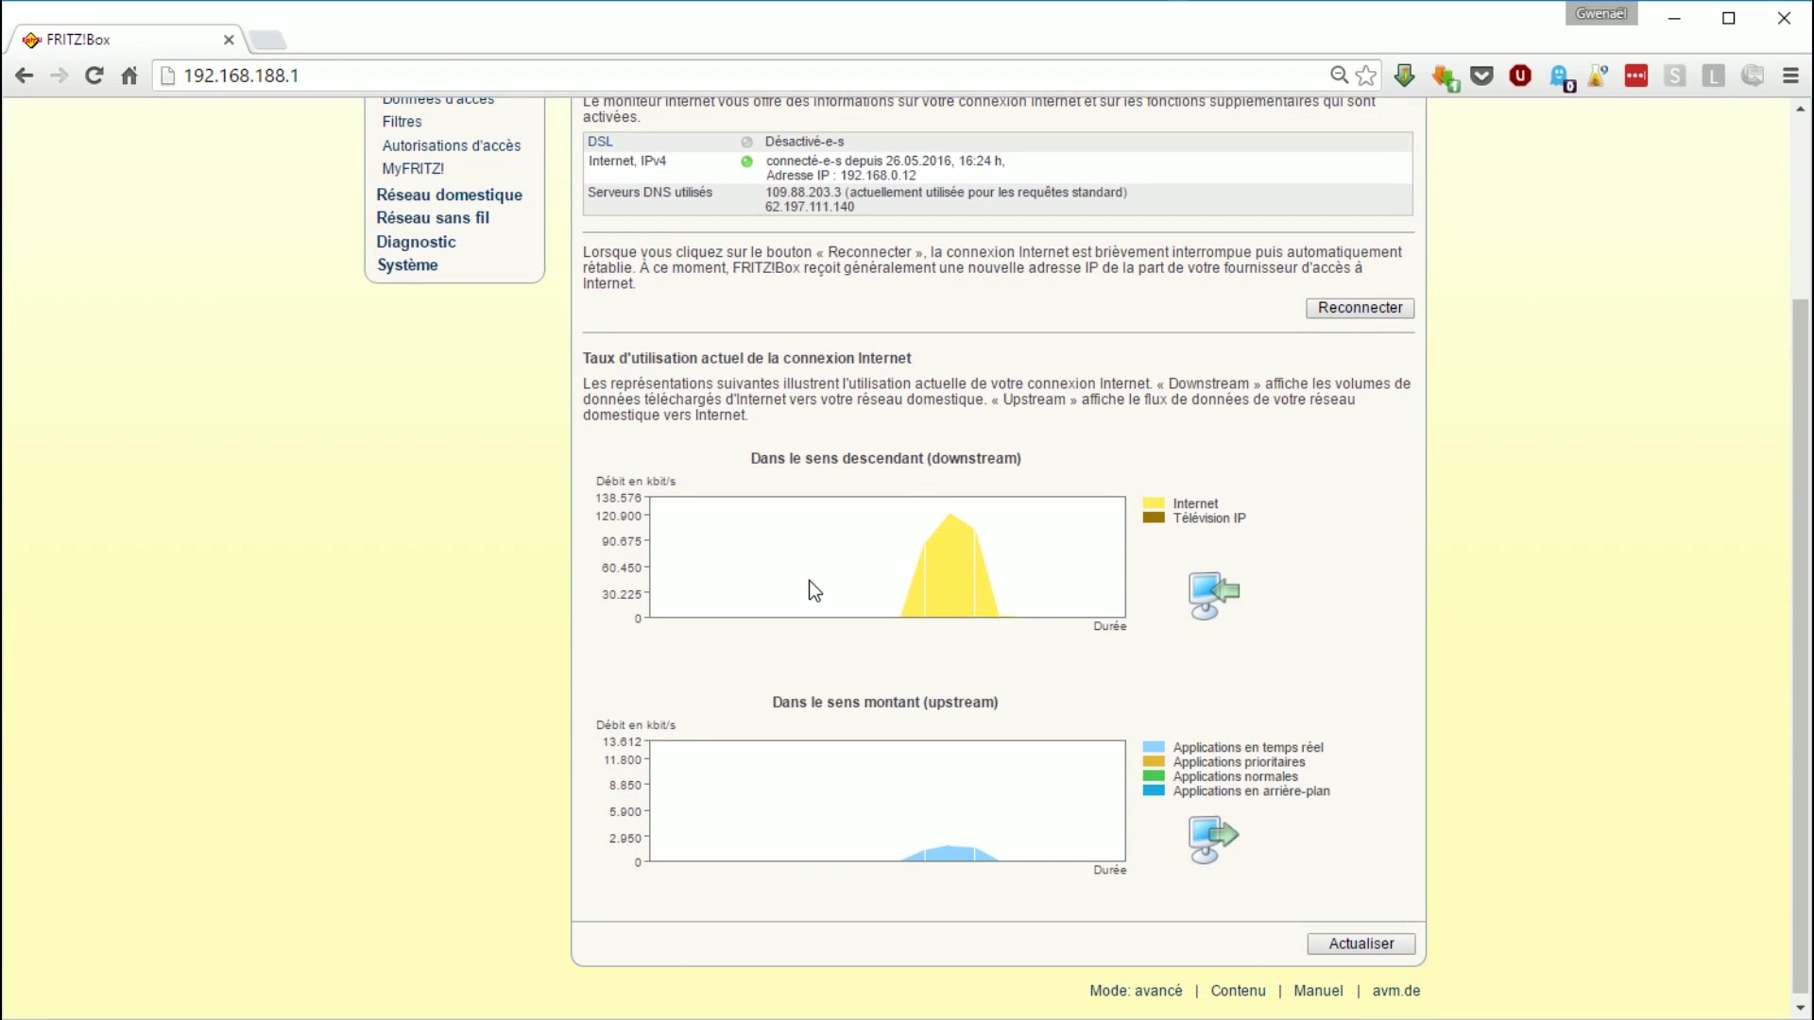
{"action": "scroll", "coordinate": [808, 592], "scroll_direction": "up", "scroll_amount": 3}
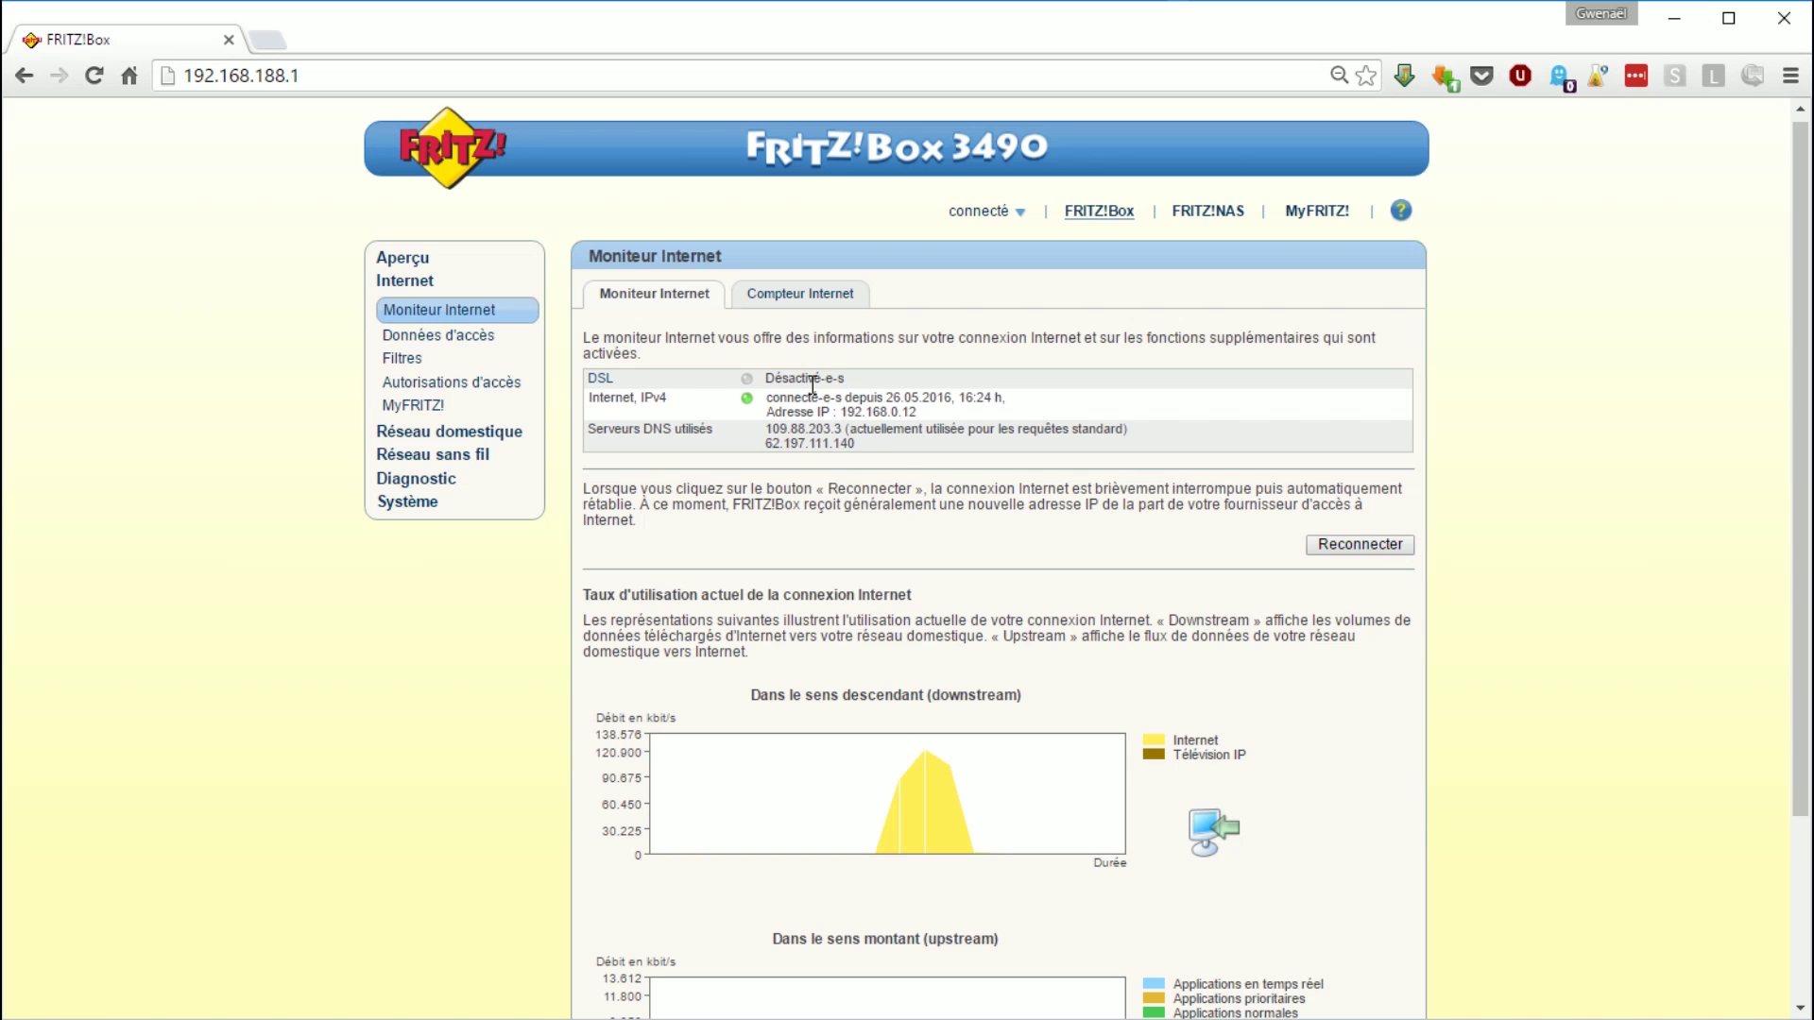
{"action": "scroll", "coordinate": [794, 482], "scroll_direction": "down", "scroll_amount": 2}
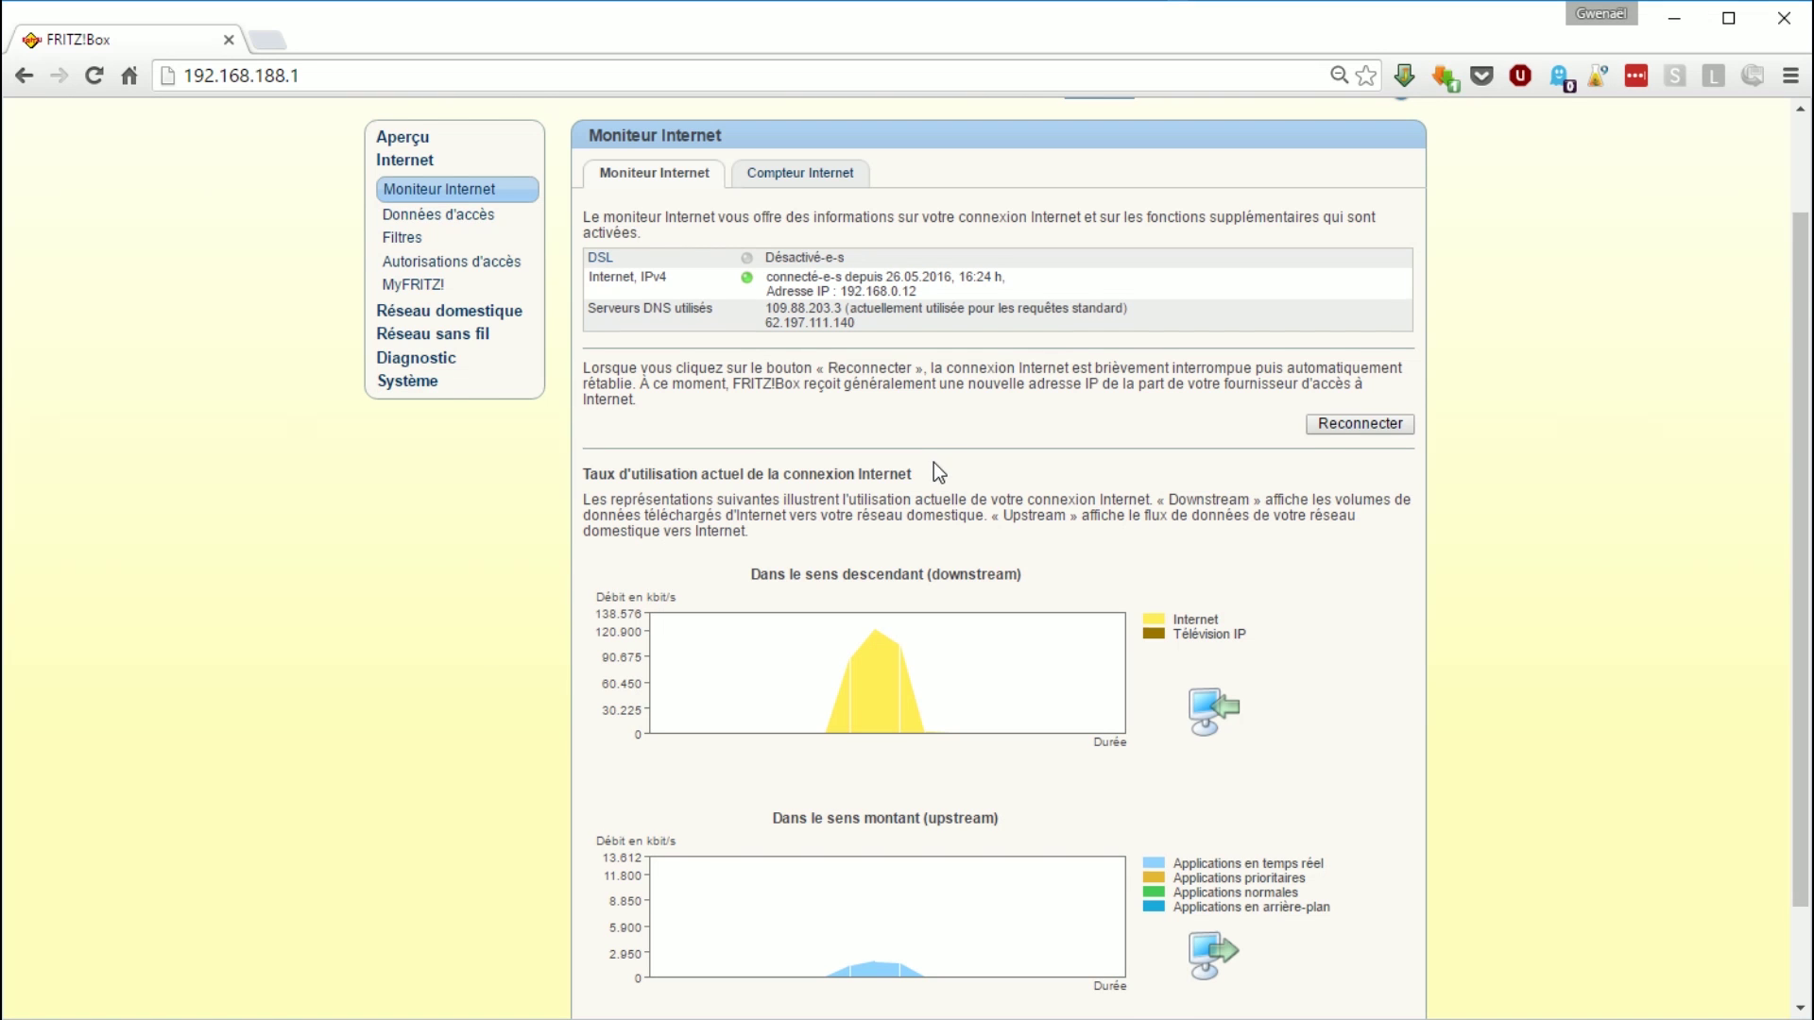
{"action": "scroll", "coordinate": [934, 462], "scroll_direction": "down", "scroll_amount": 3}
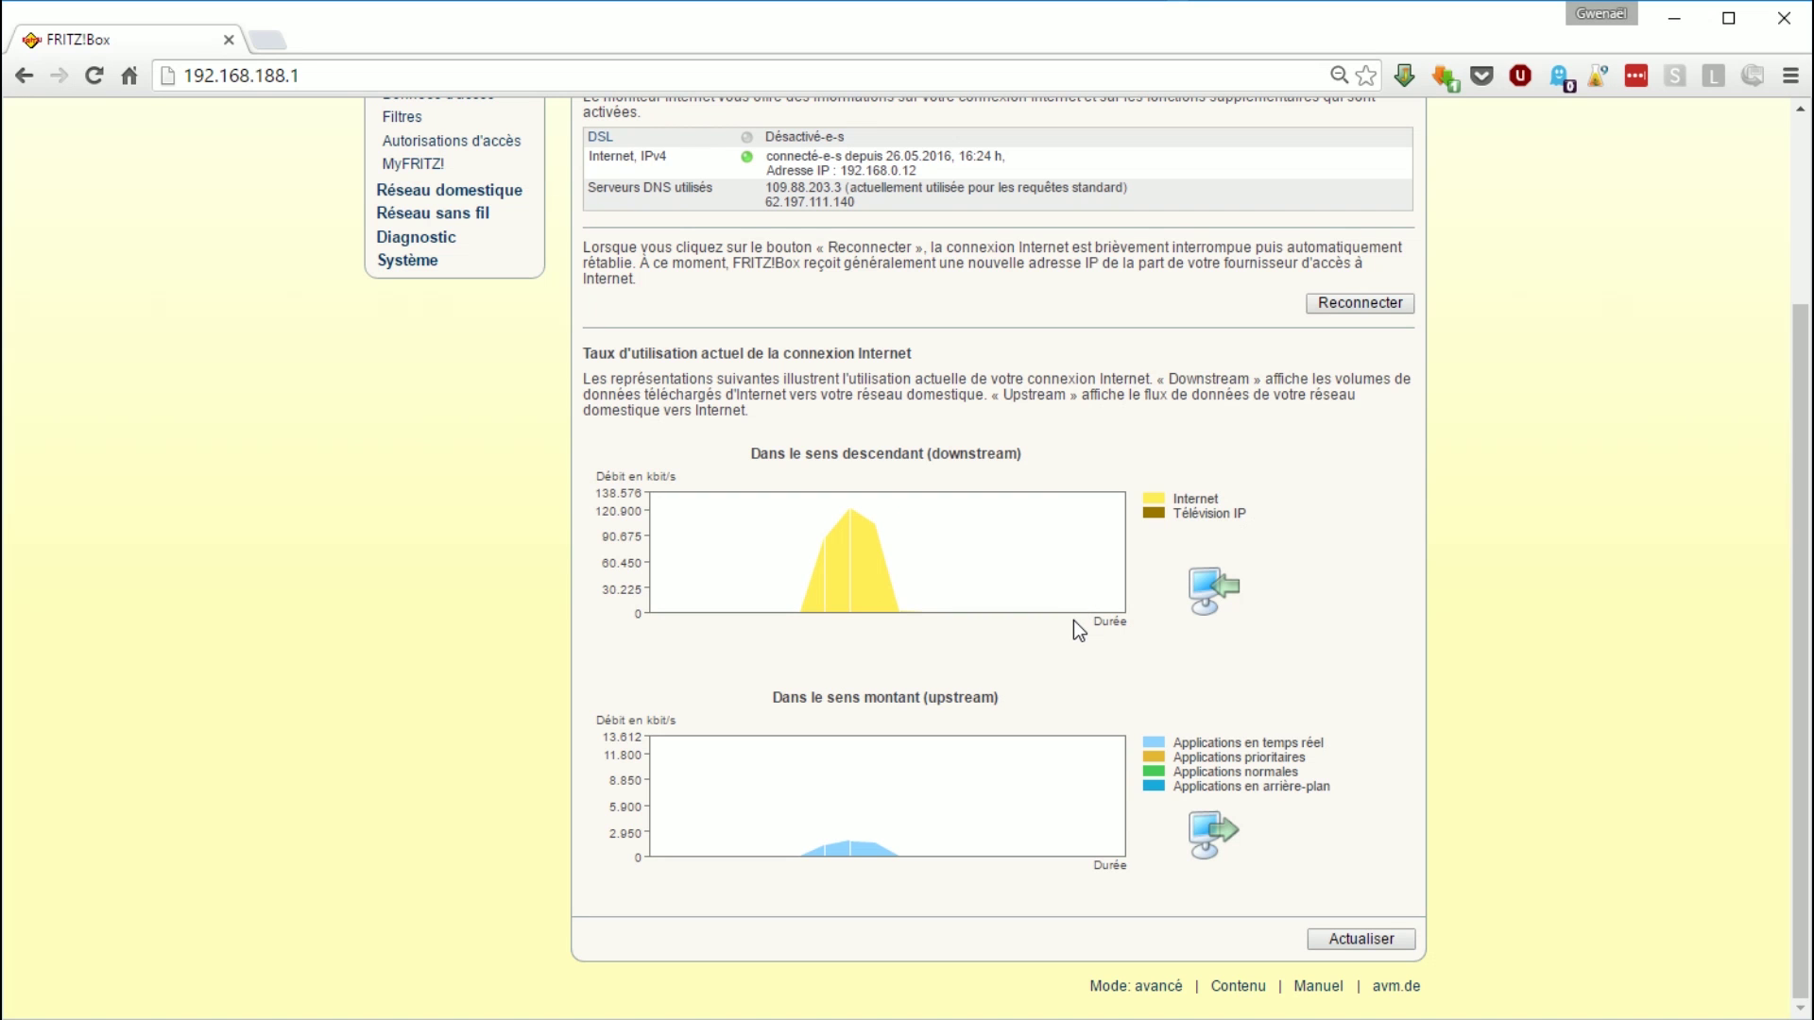
{"action": "scroll", "coordinate": [1052, 623], "scroll_direction": "up", "scroll_amount": 3}
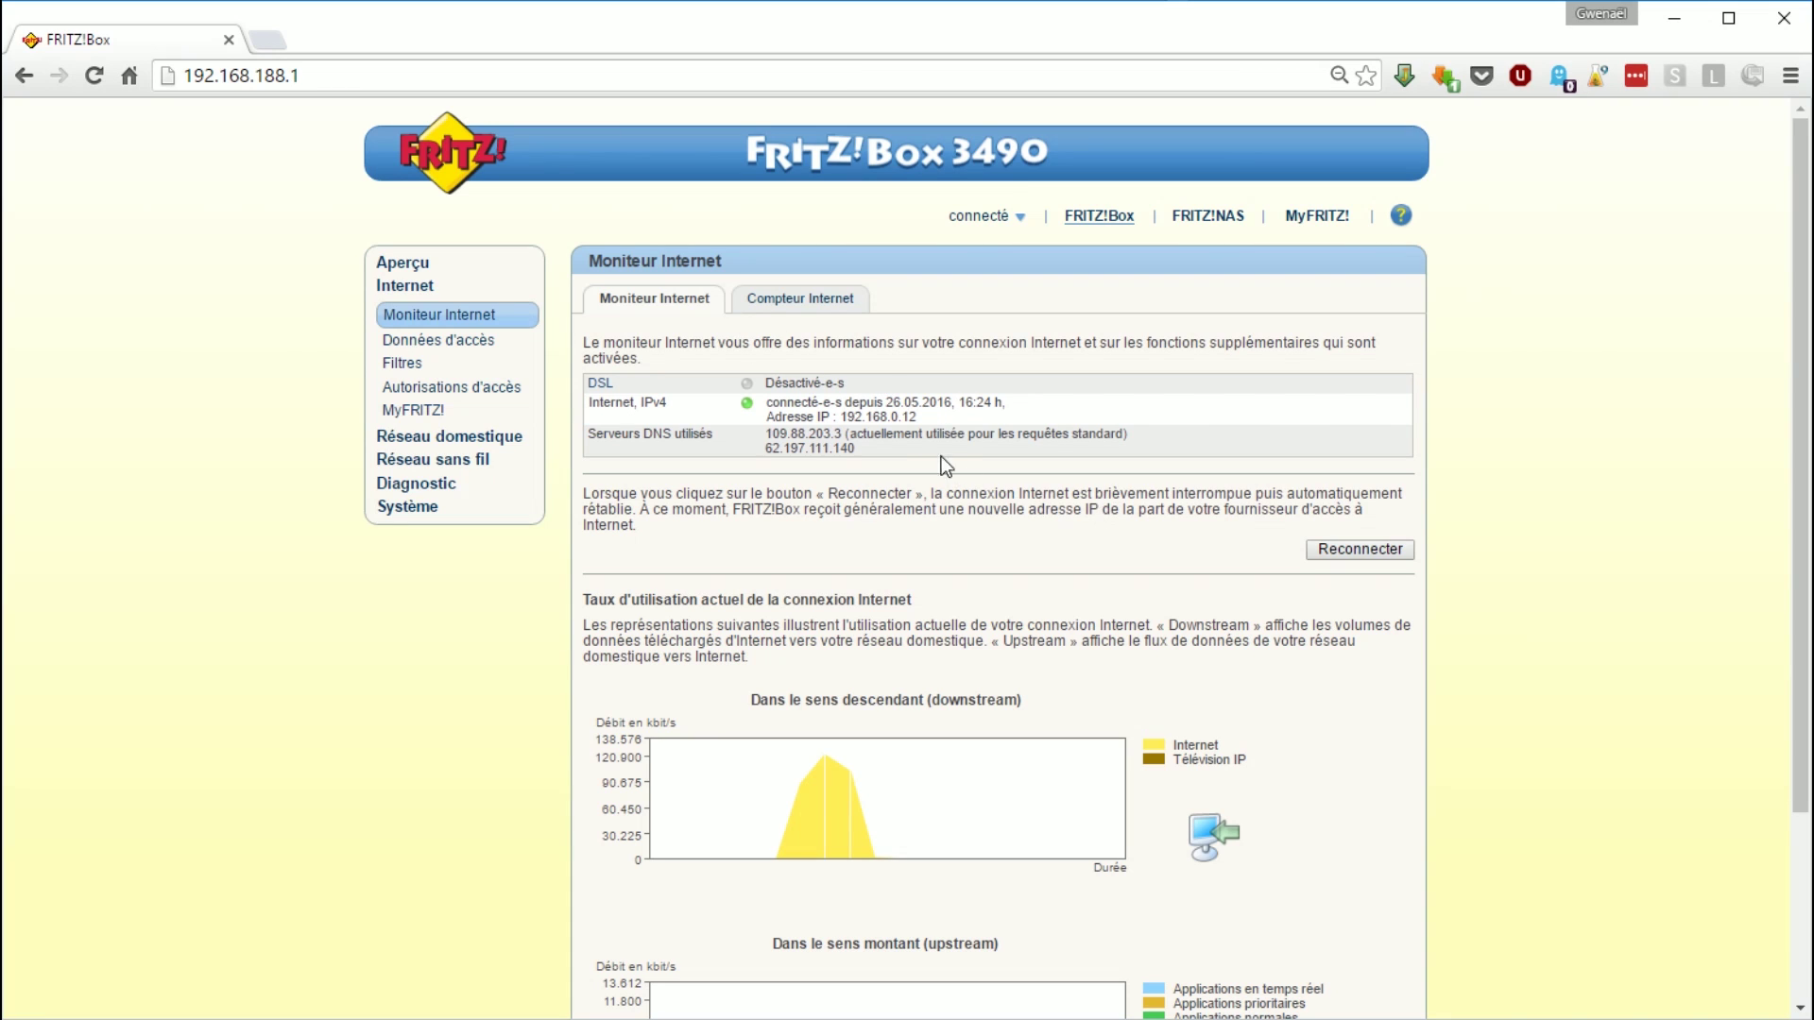
{"action": "left_click_drag", "start_coordinate": [828, 440], "coordinate": [767, 402]}
{"action": "left_click", "coordinate": [892, 479]}
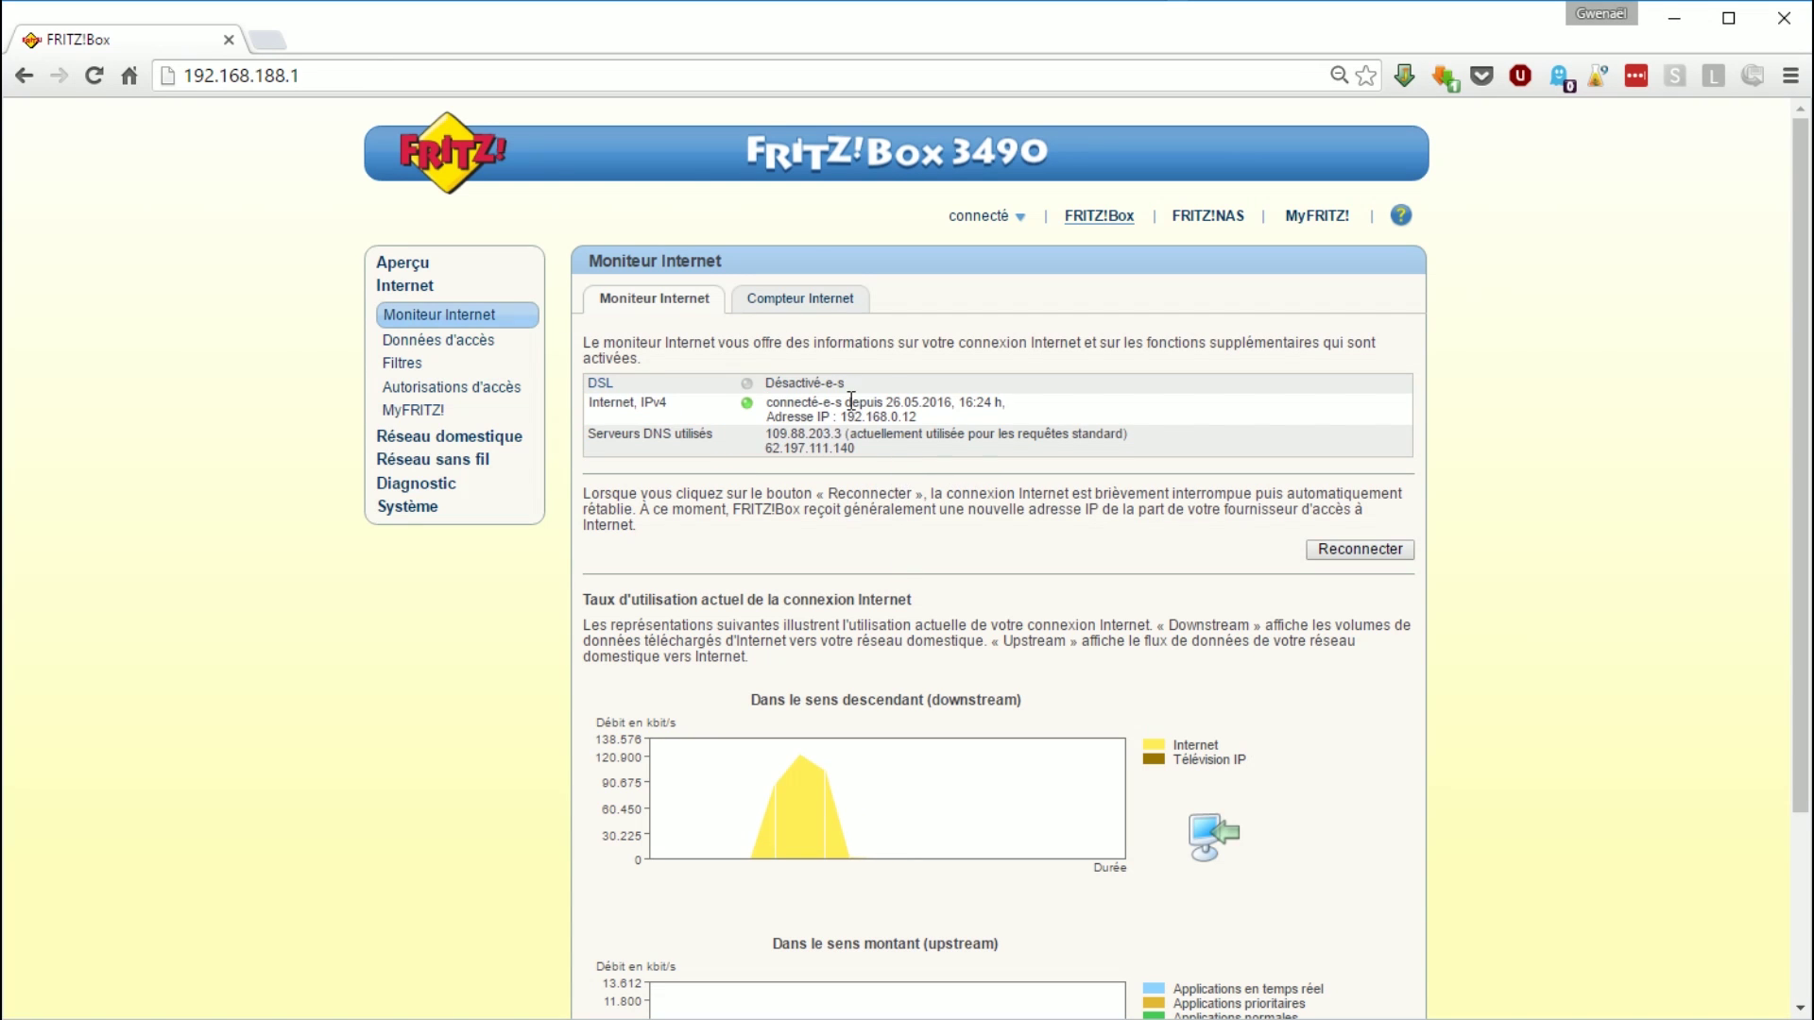
- View the Internet counter's connection time and data volume table, and open its tariff editing form
{"action": "left_click", "coordinate": [838, 299]}
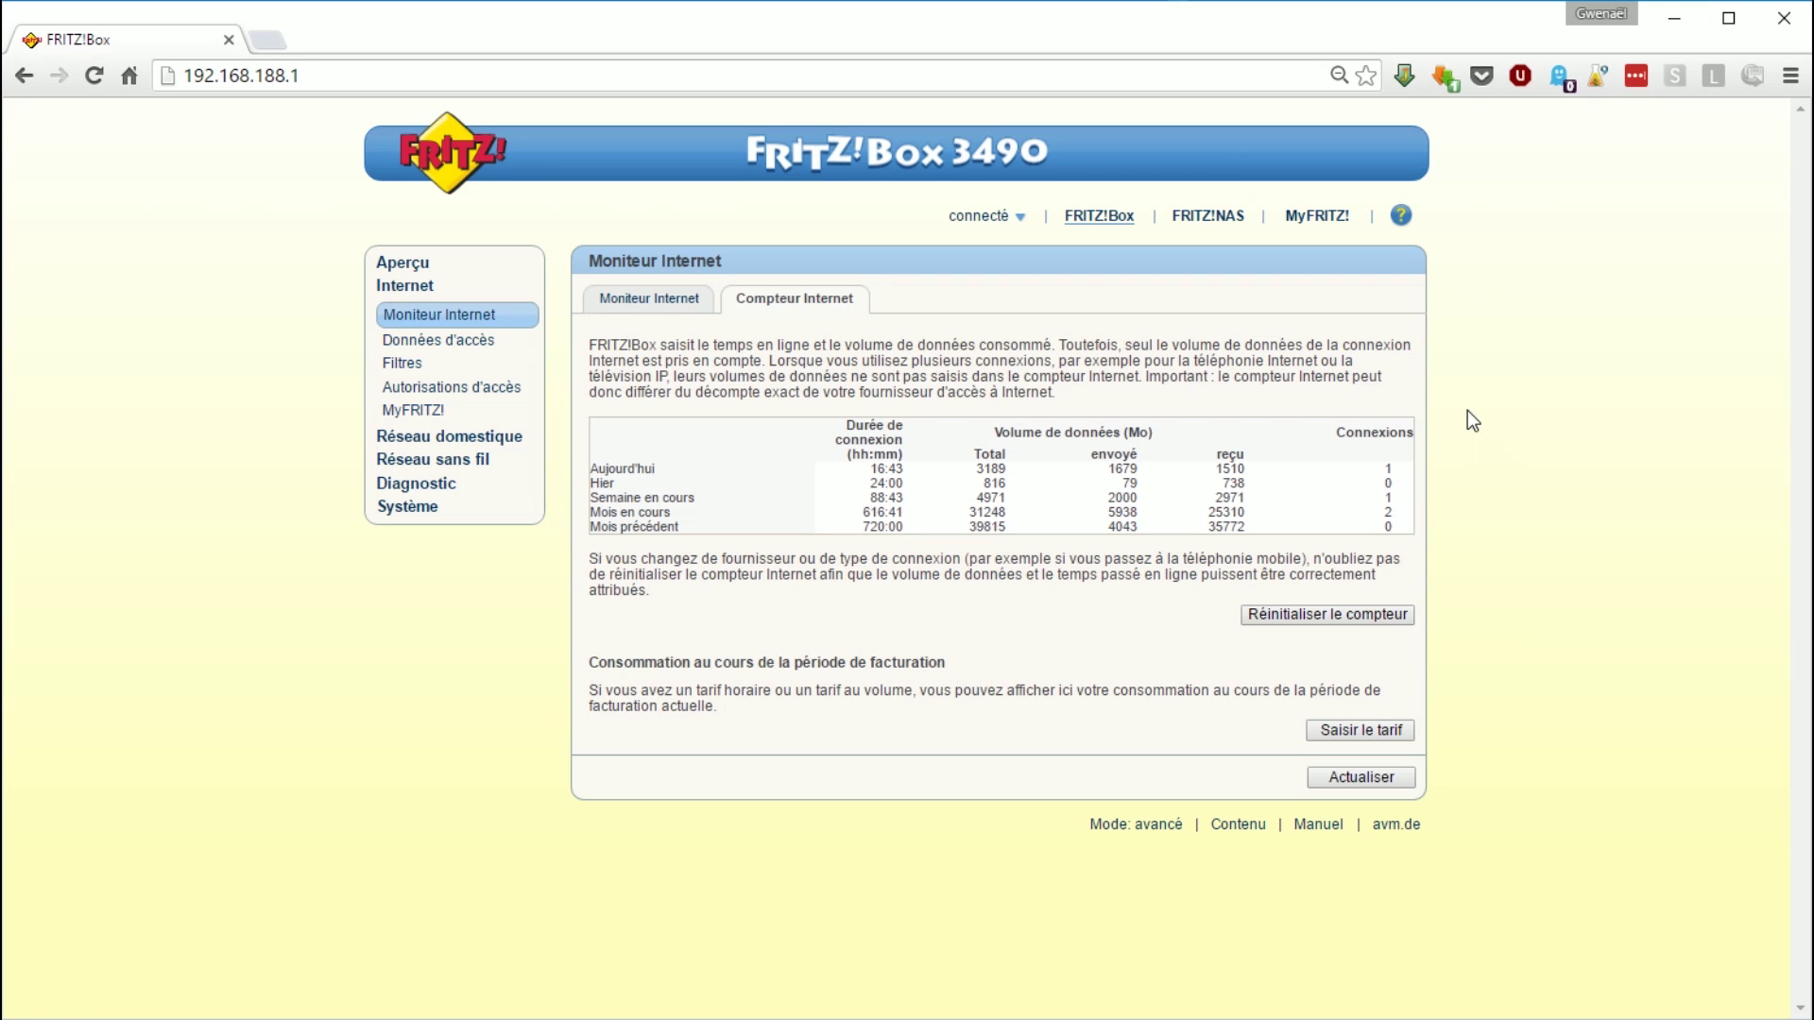
{"action": "left_click", "coordinate": [1334, 725]}
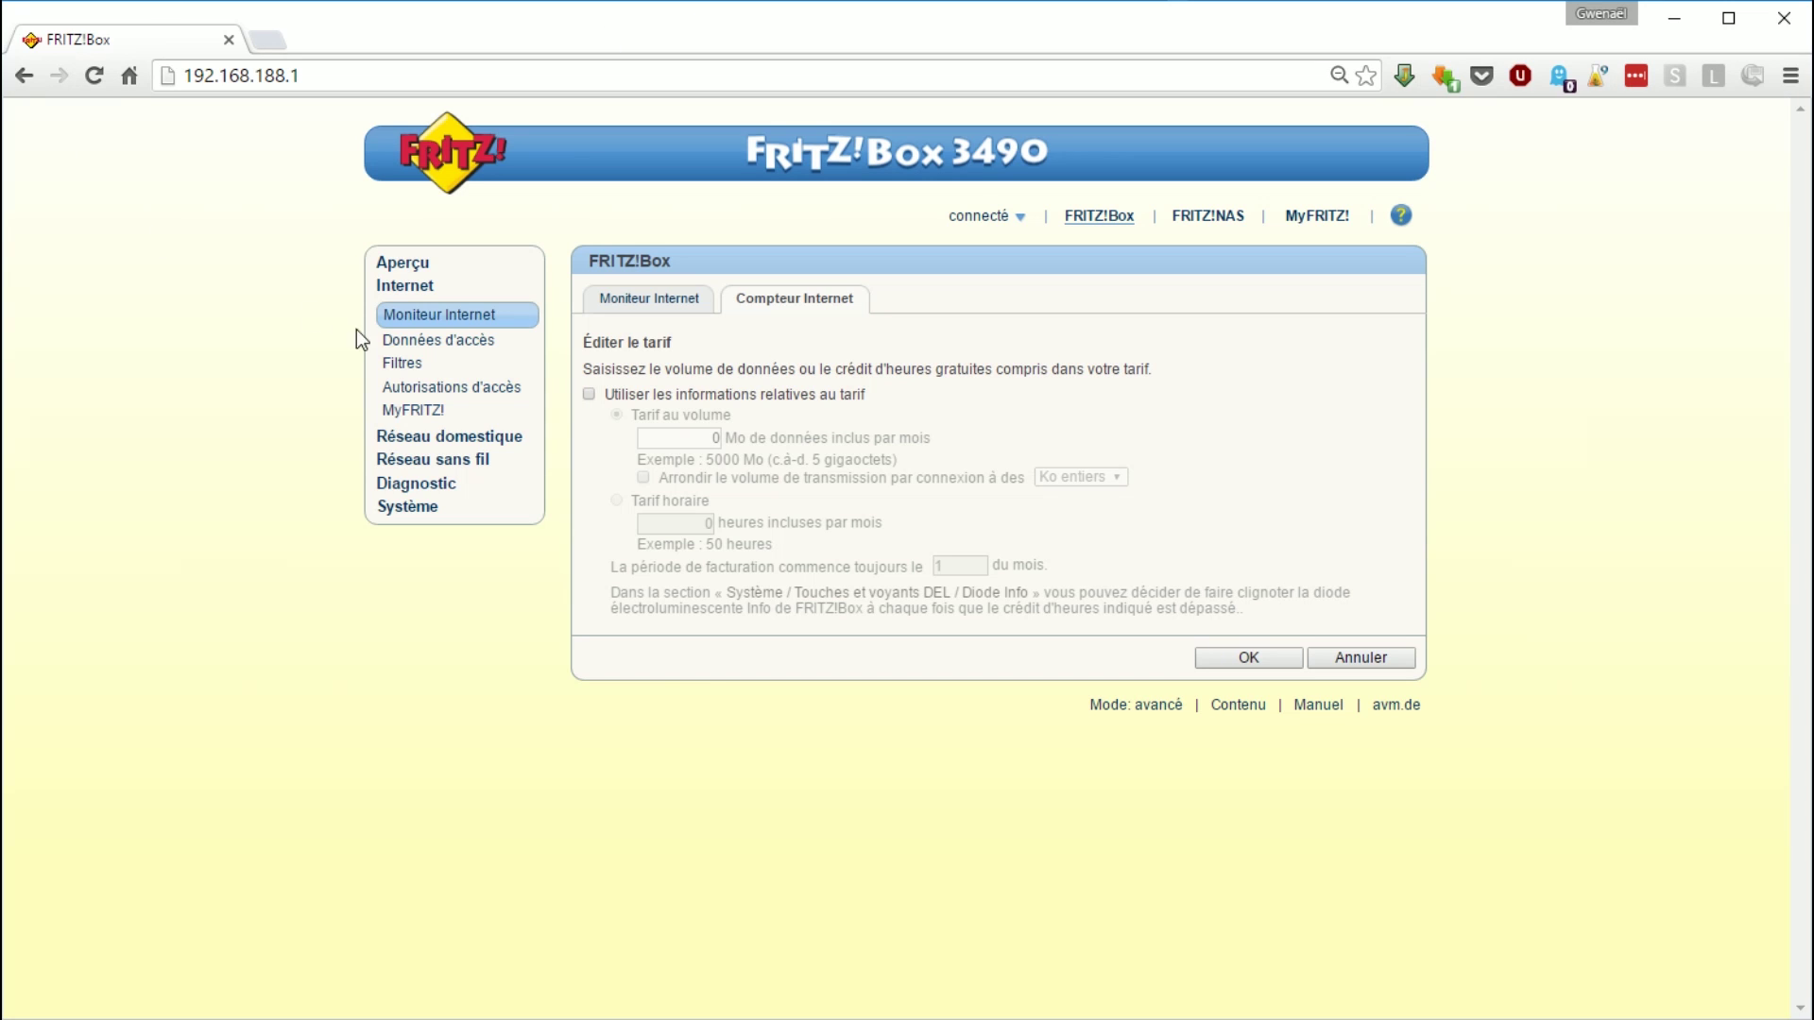
- Go through the access data settings for the Internet provider, IPv6, LISP and DNS server
{"action": "left_click", "coordinate": [416, 343]}
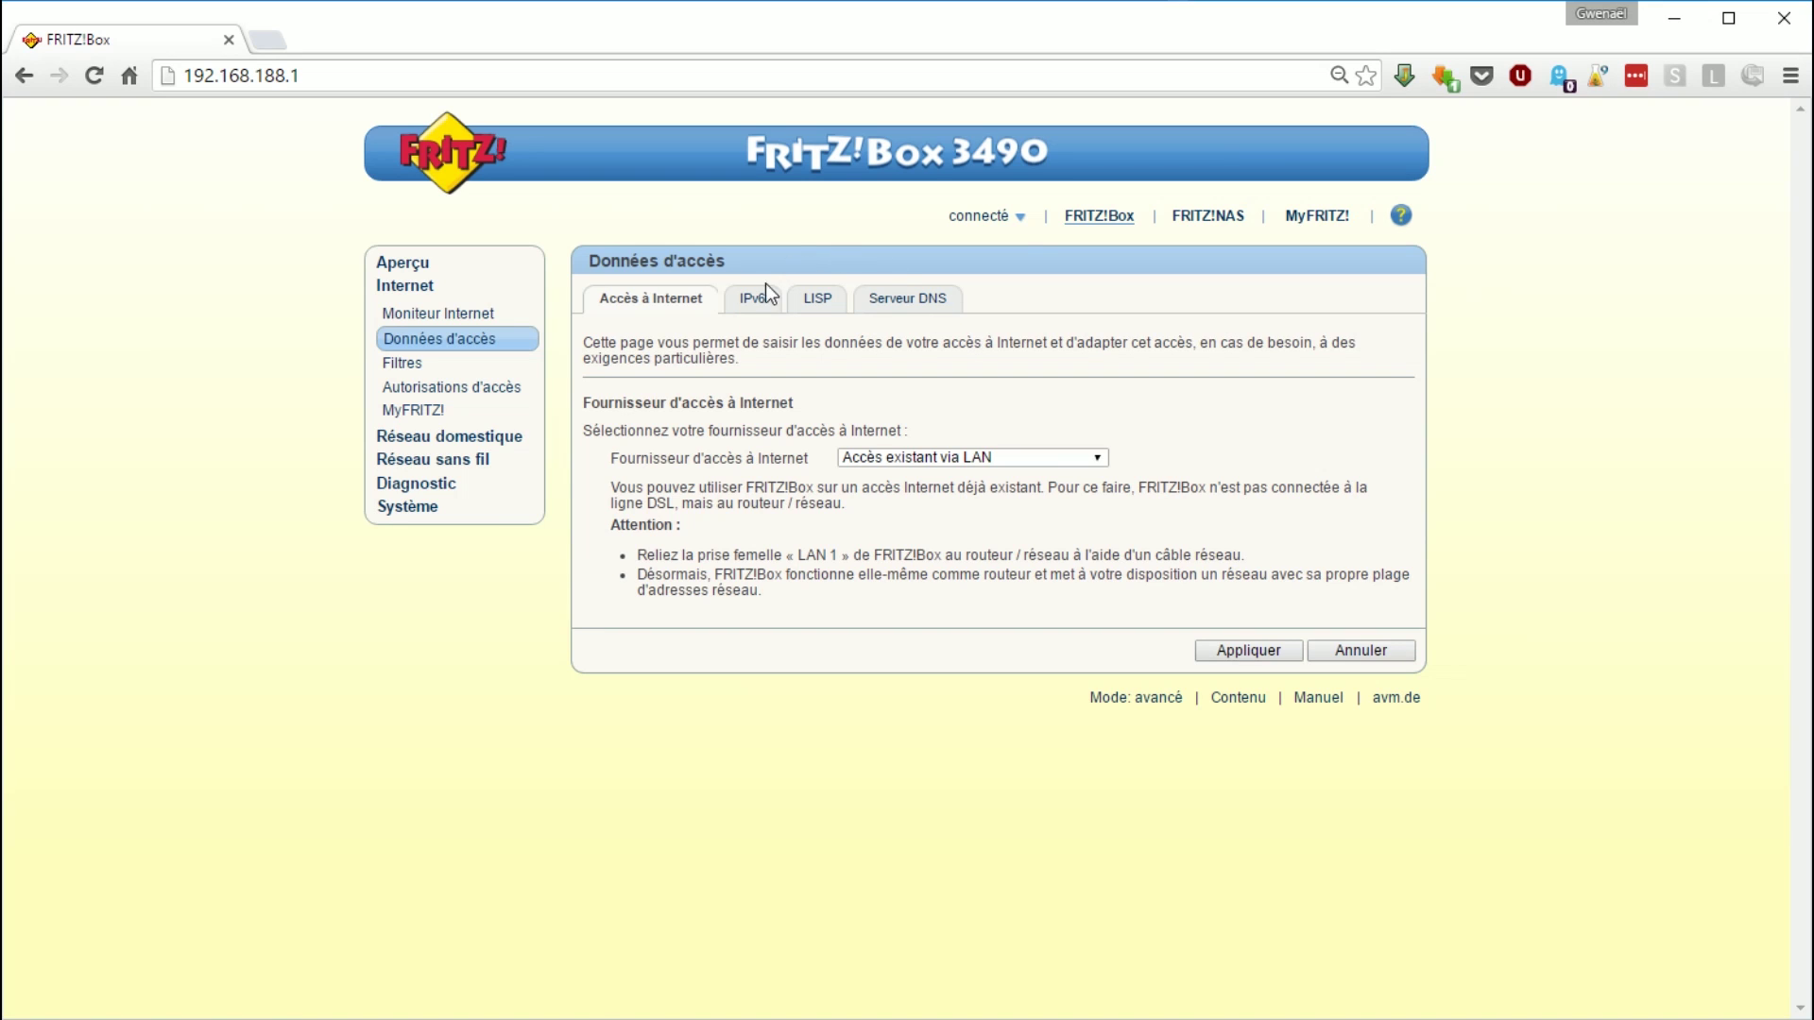
{"action": "left_click", "coordinate": [753, 312]}
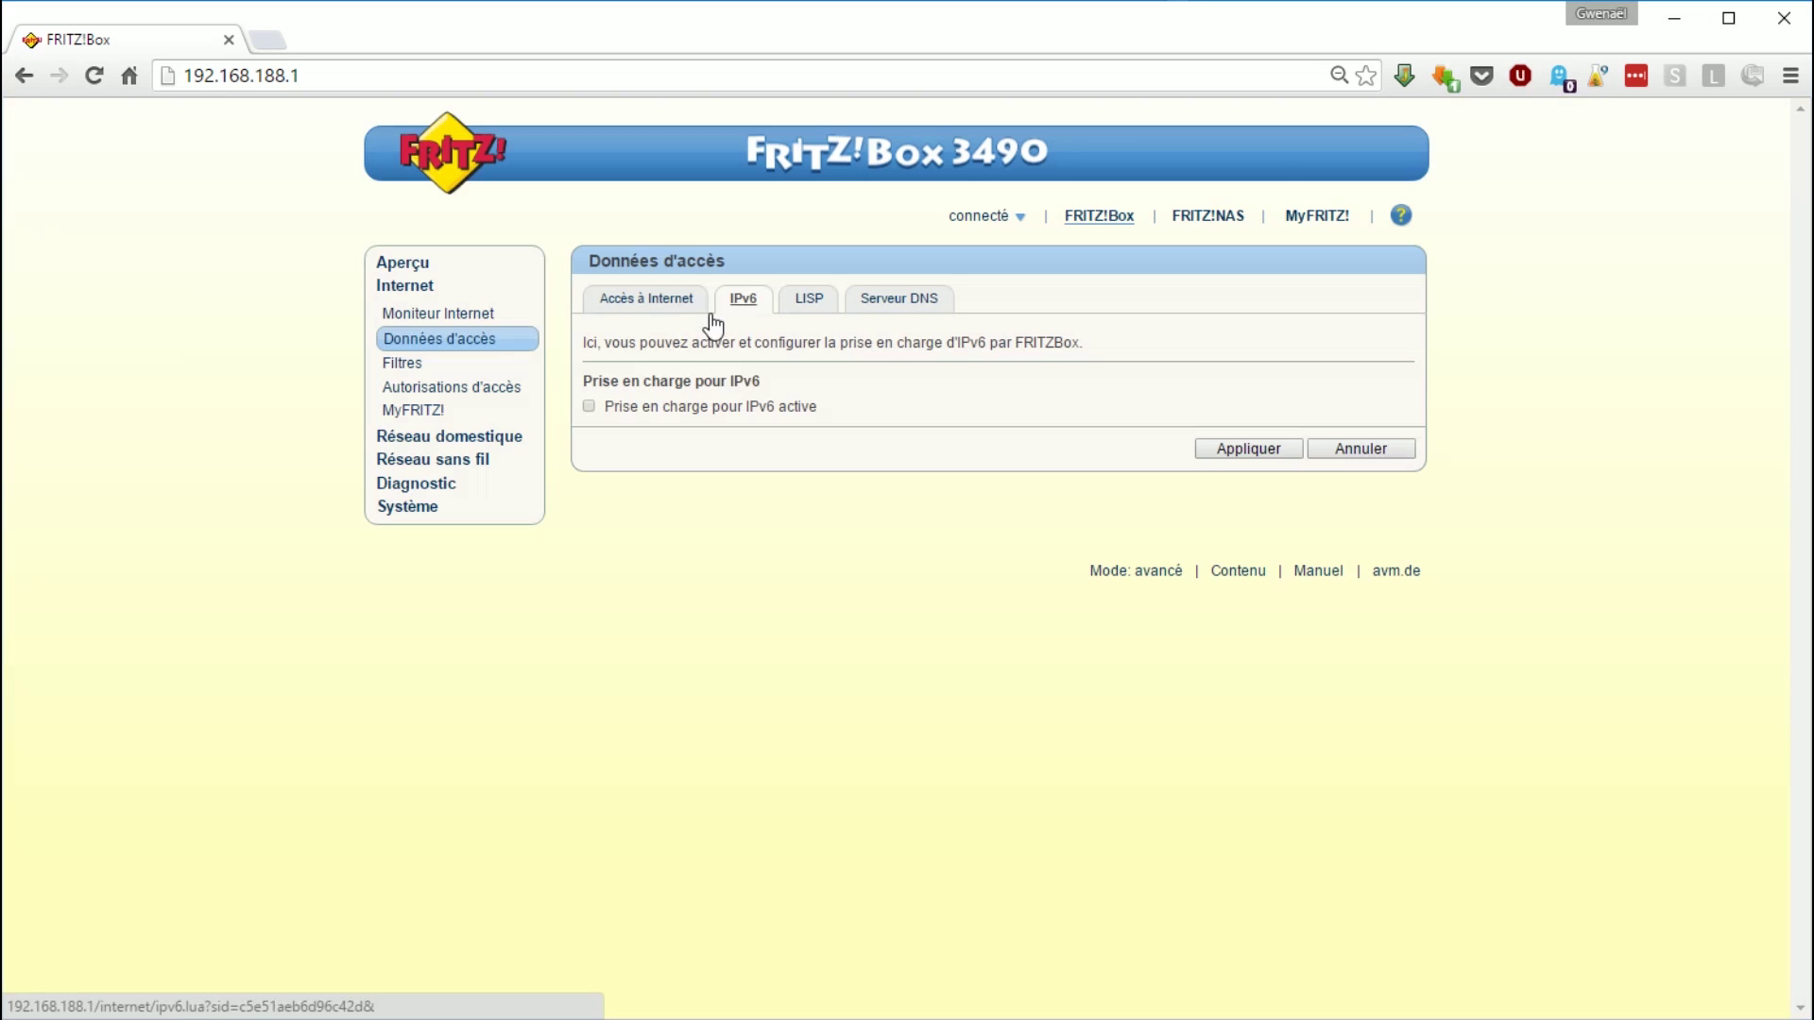
{"action": "left_click", "coordinate": [816, 308]}
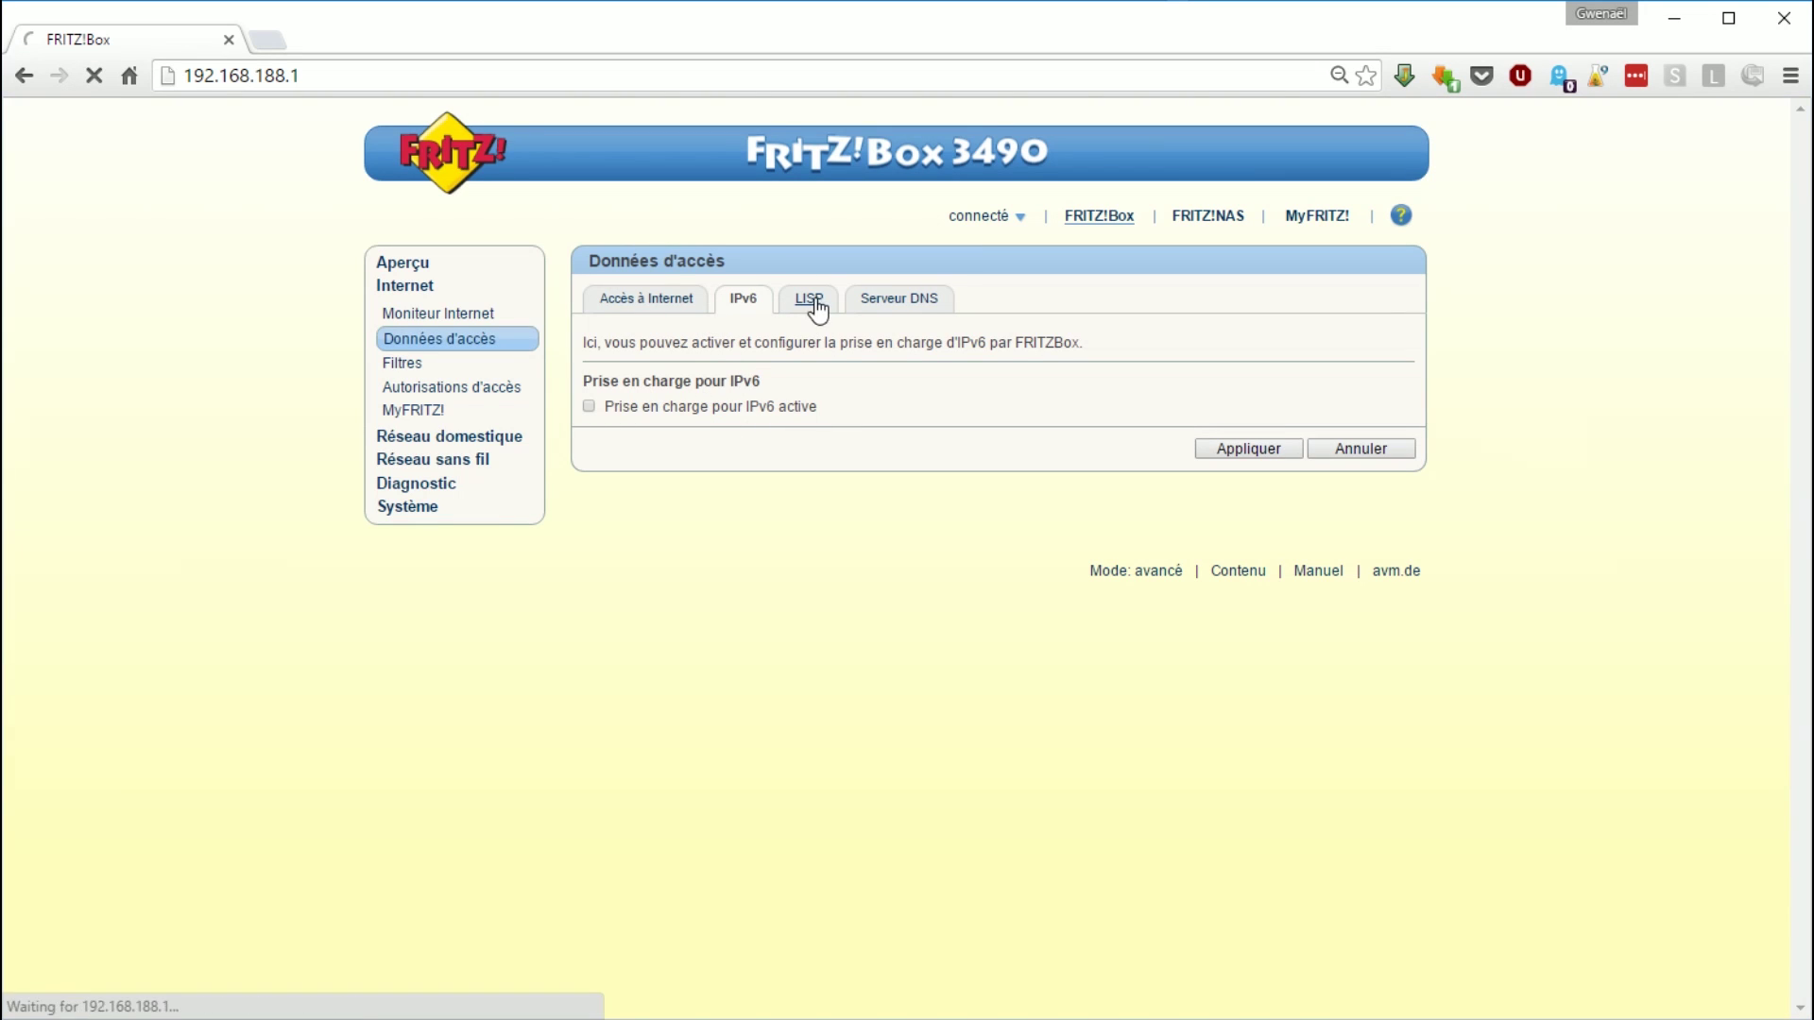
{"action": "left_click", "coordinate": [923, 308]}
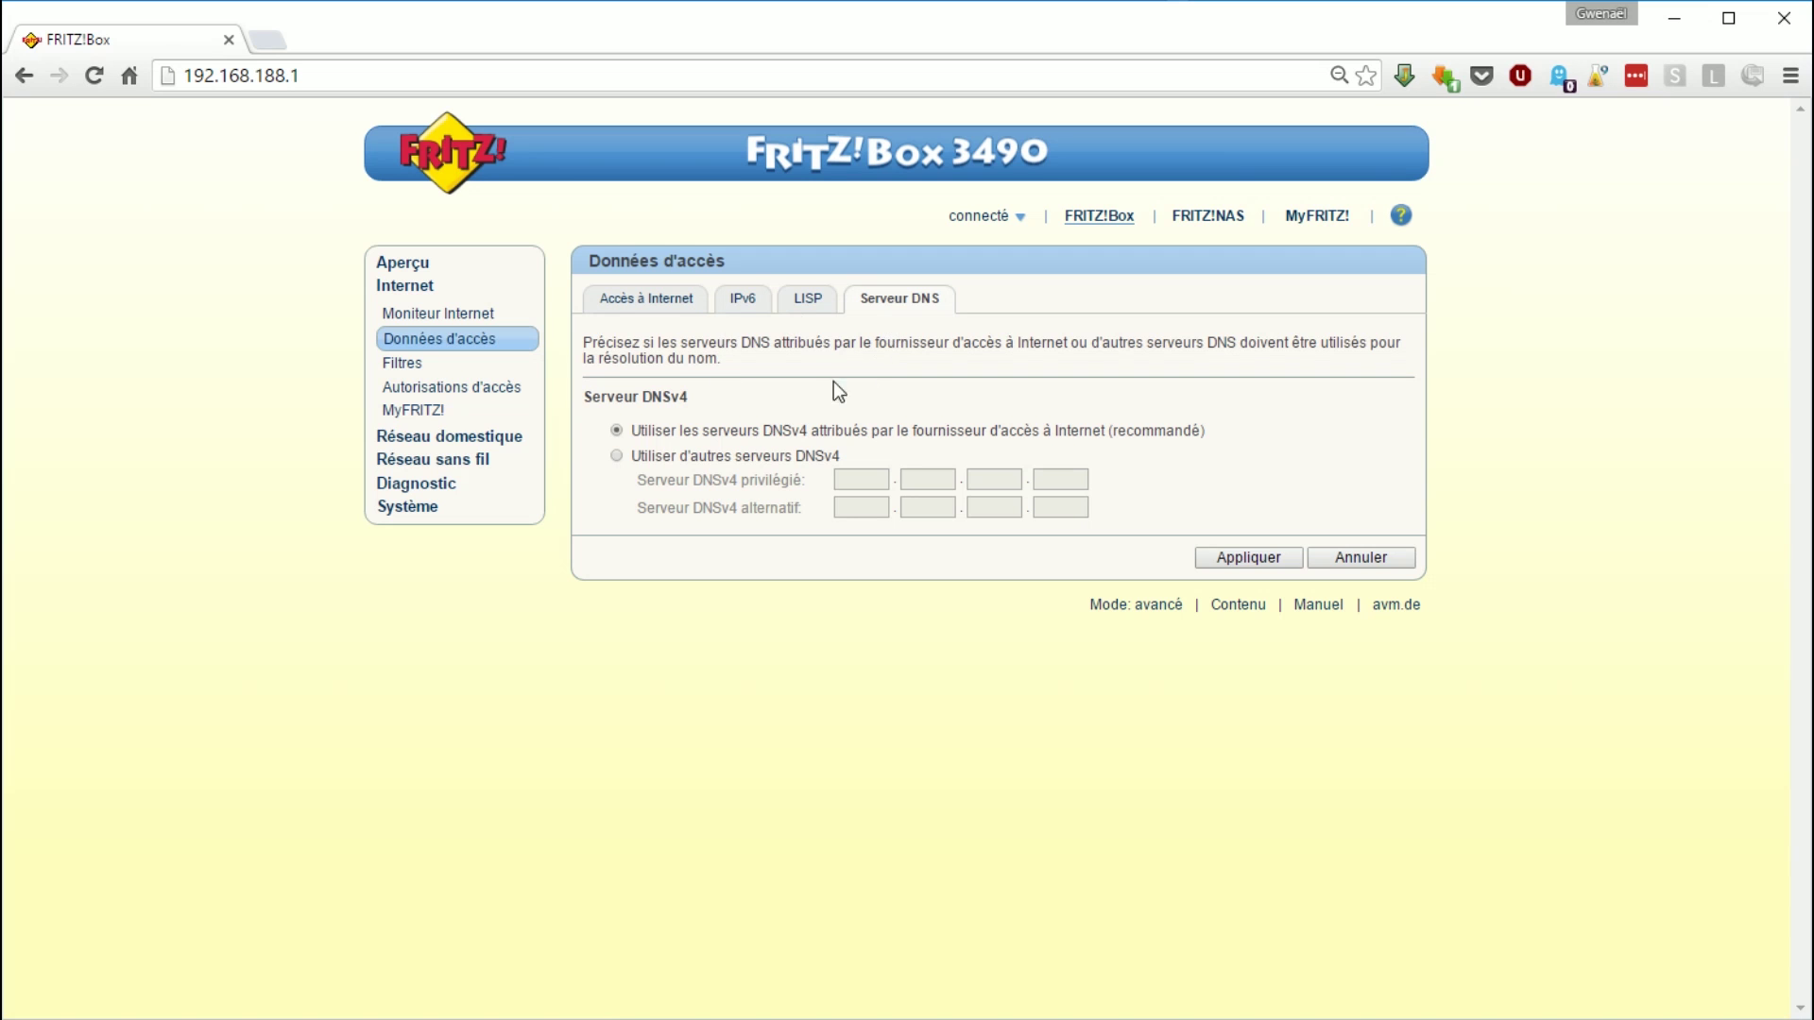
- Open the Internet filters and review the parental control list of devices with their assigned access profiles
{"action": "left_click", "coordinate": [399, 364]}
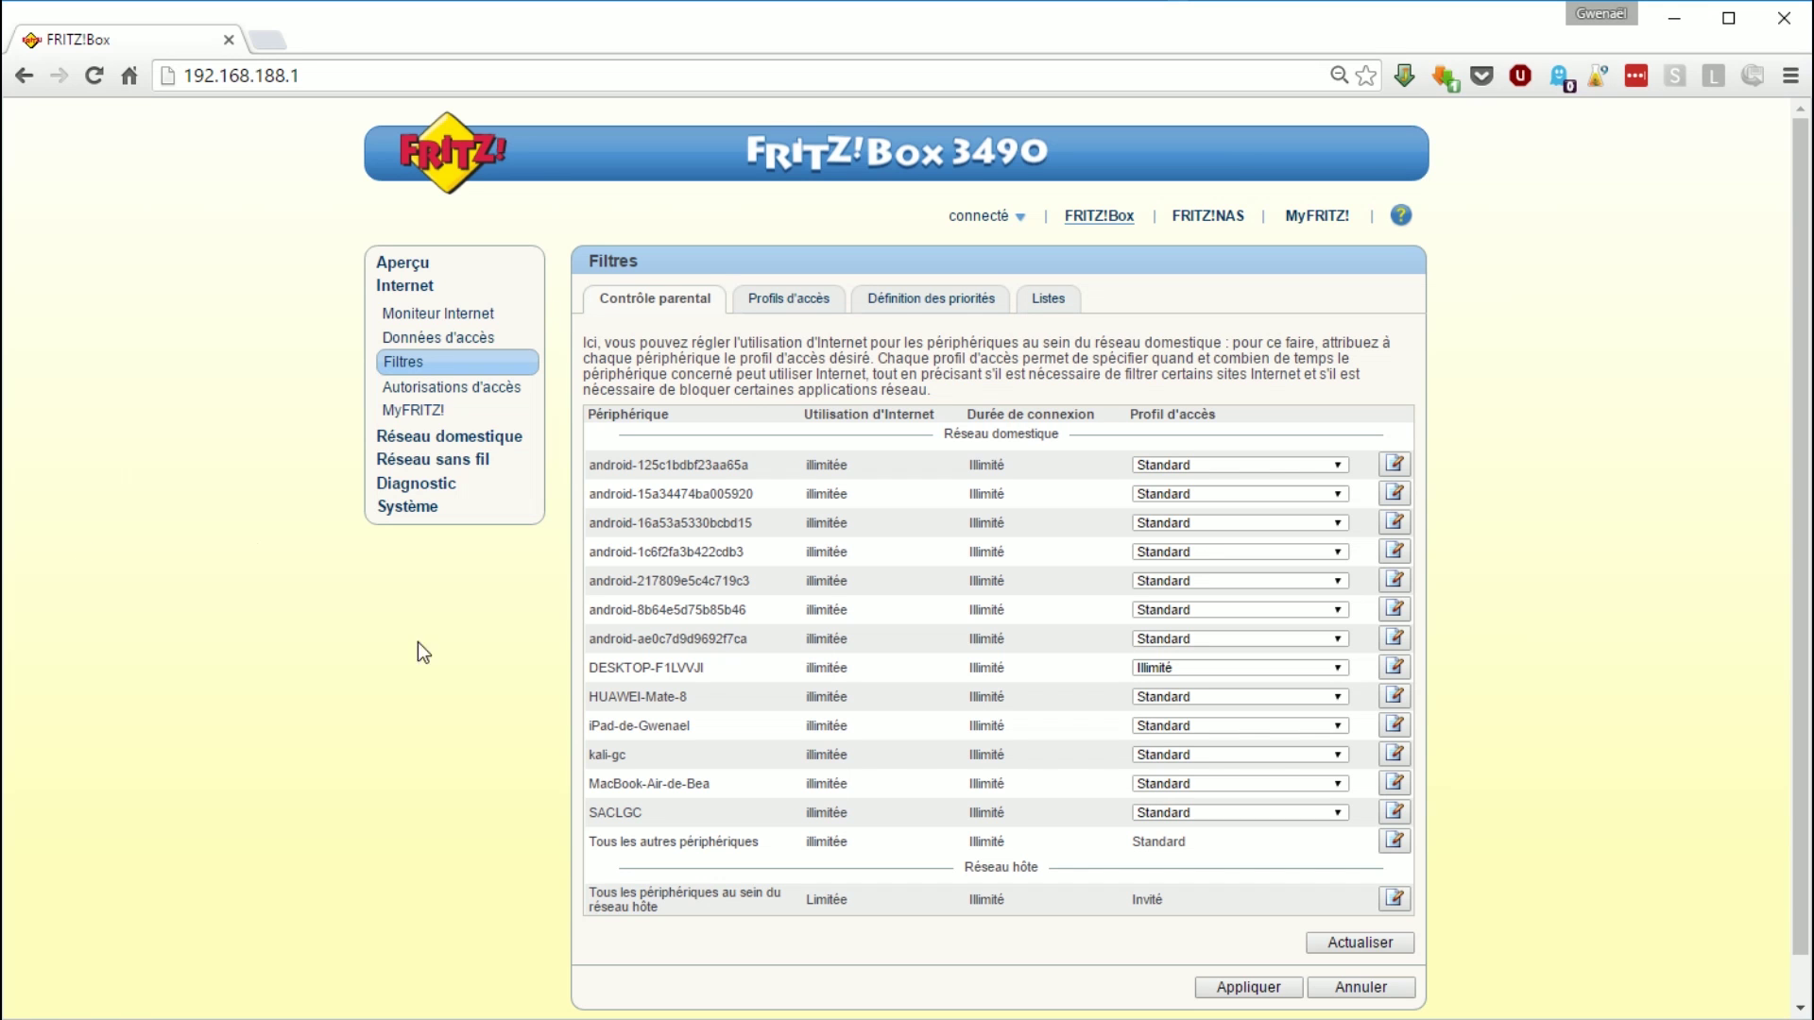
{"action": "scroll", "coordinate": [847, 654], "scroll_direction": "down", "scroll_amount": 1}
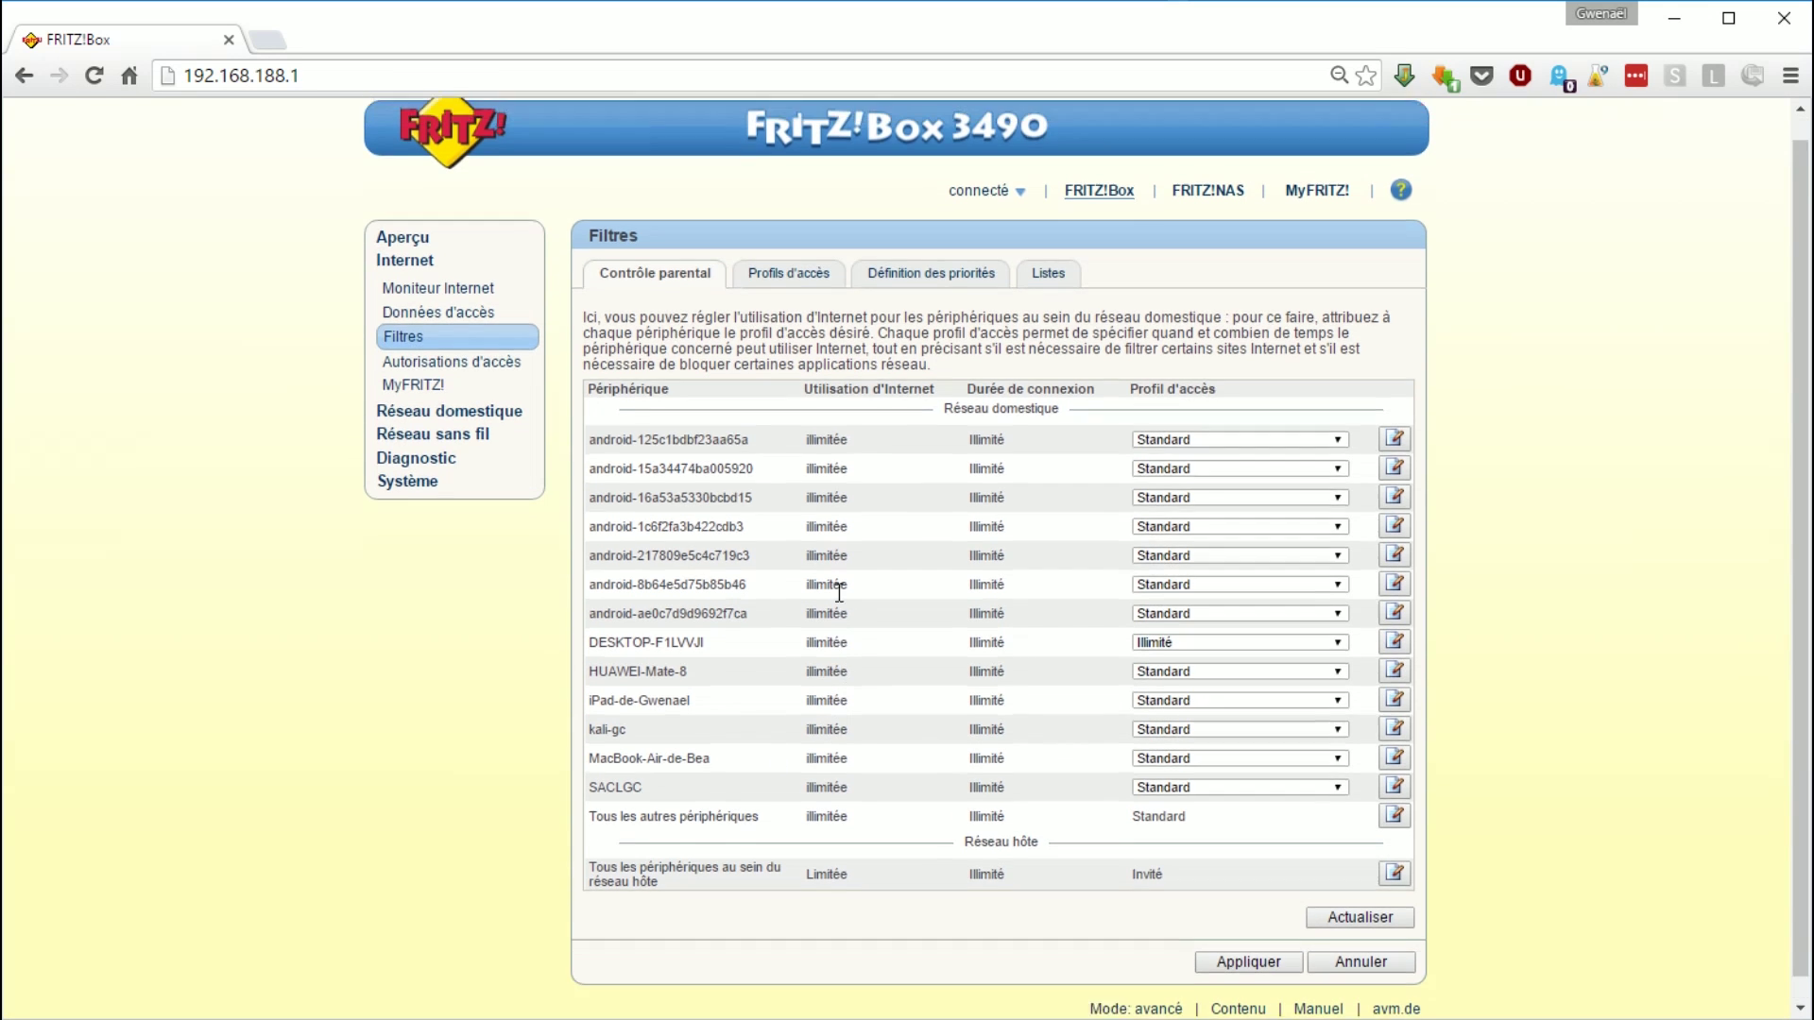
{"action": "scroll", "coordinate": [839, 592], "scroll_direction": "up", "scroll_amount": 1}
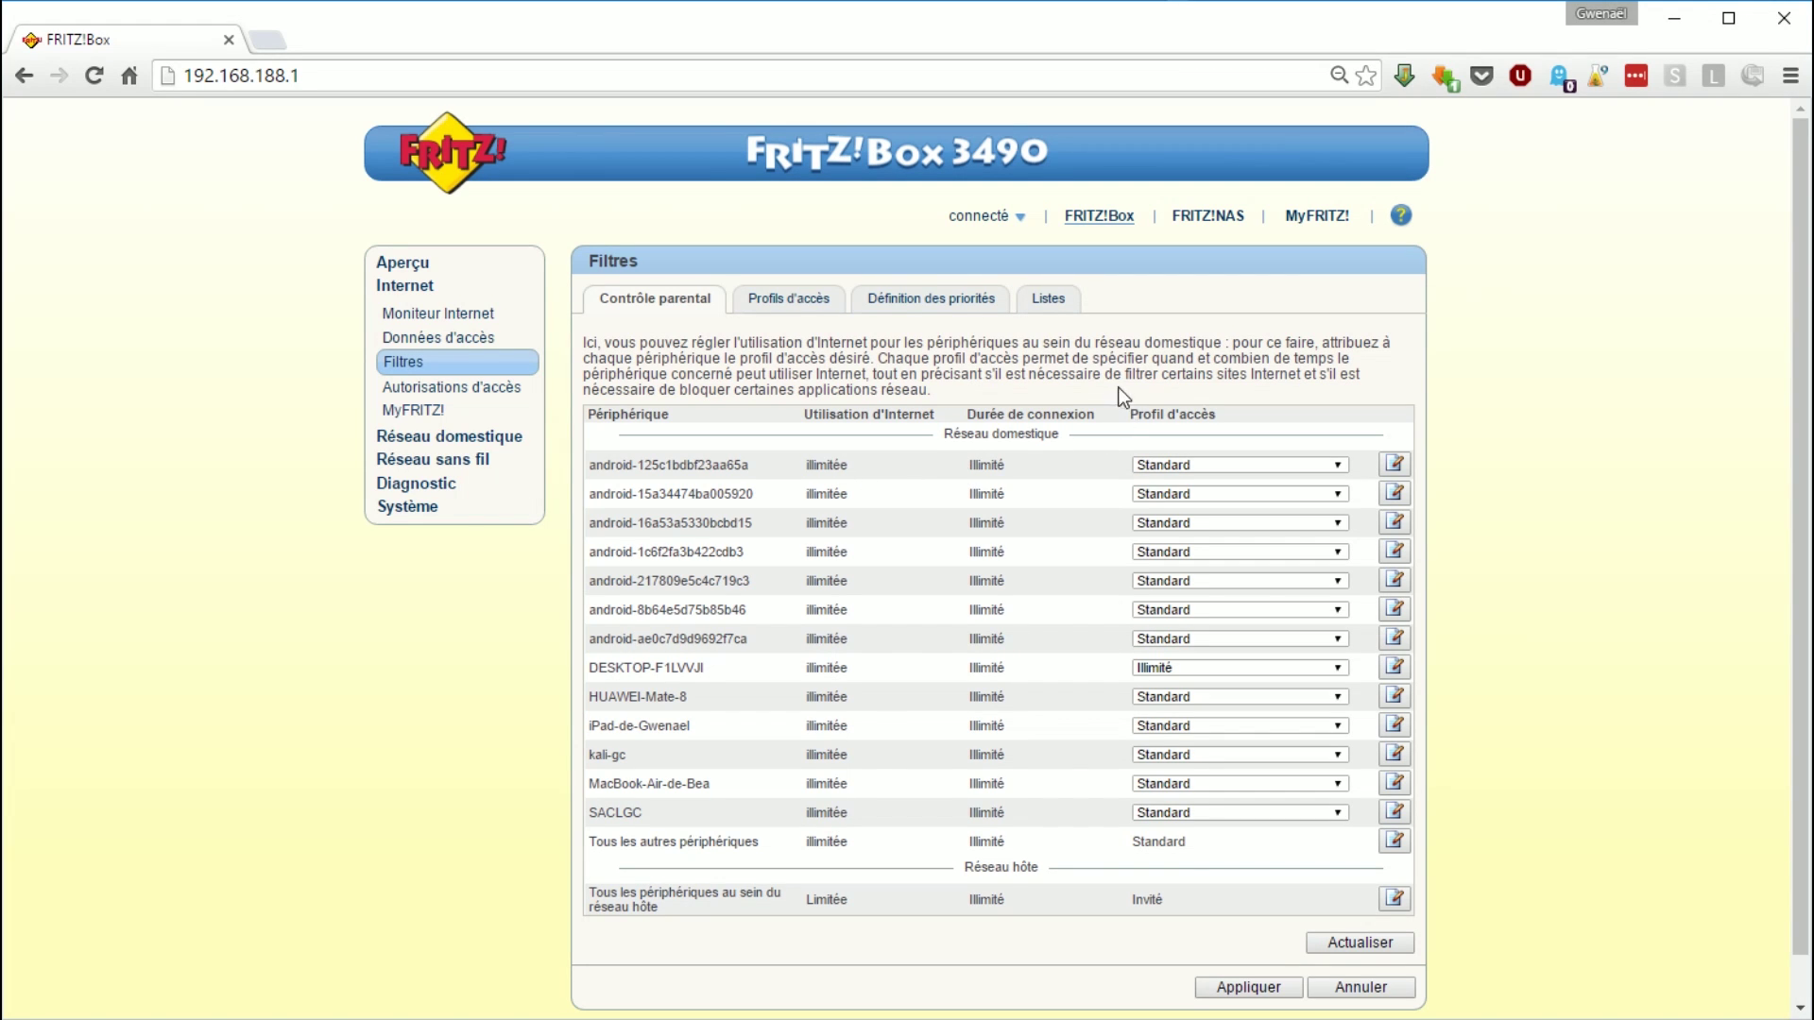
- Open the Standard access profile for editing and review its time limit, guest access and filter options
{"action": "left_click", "coordinate": [800, 308]}
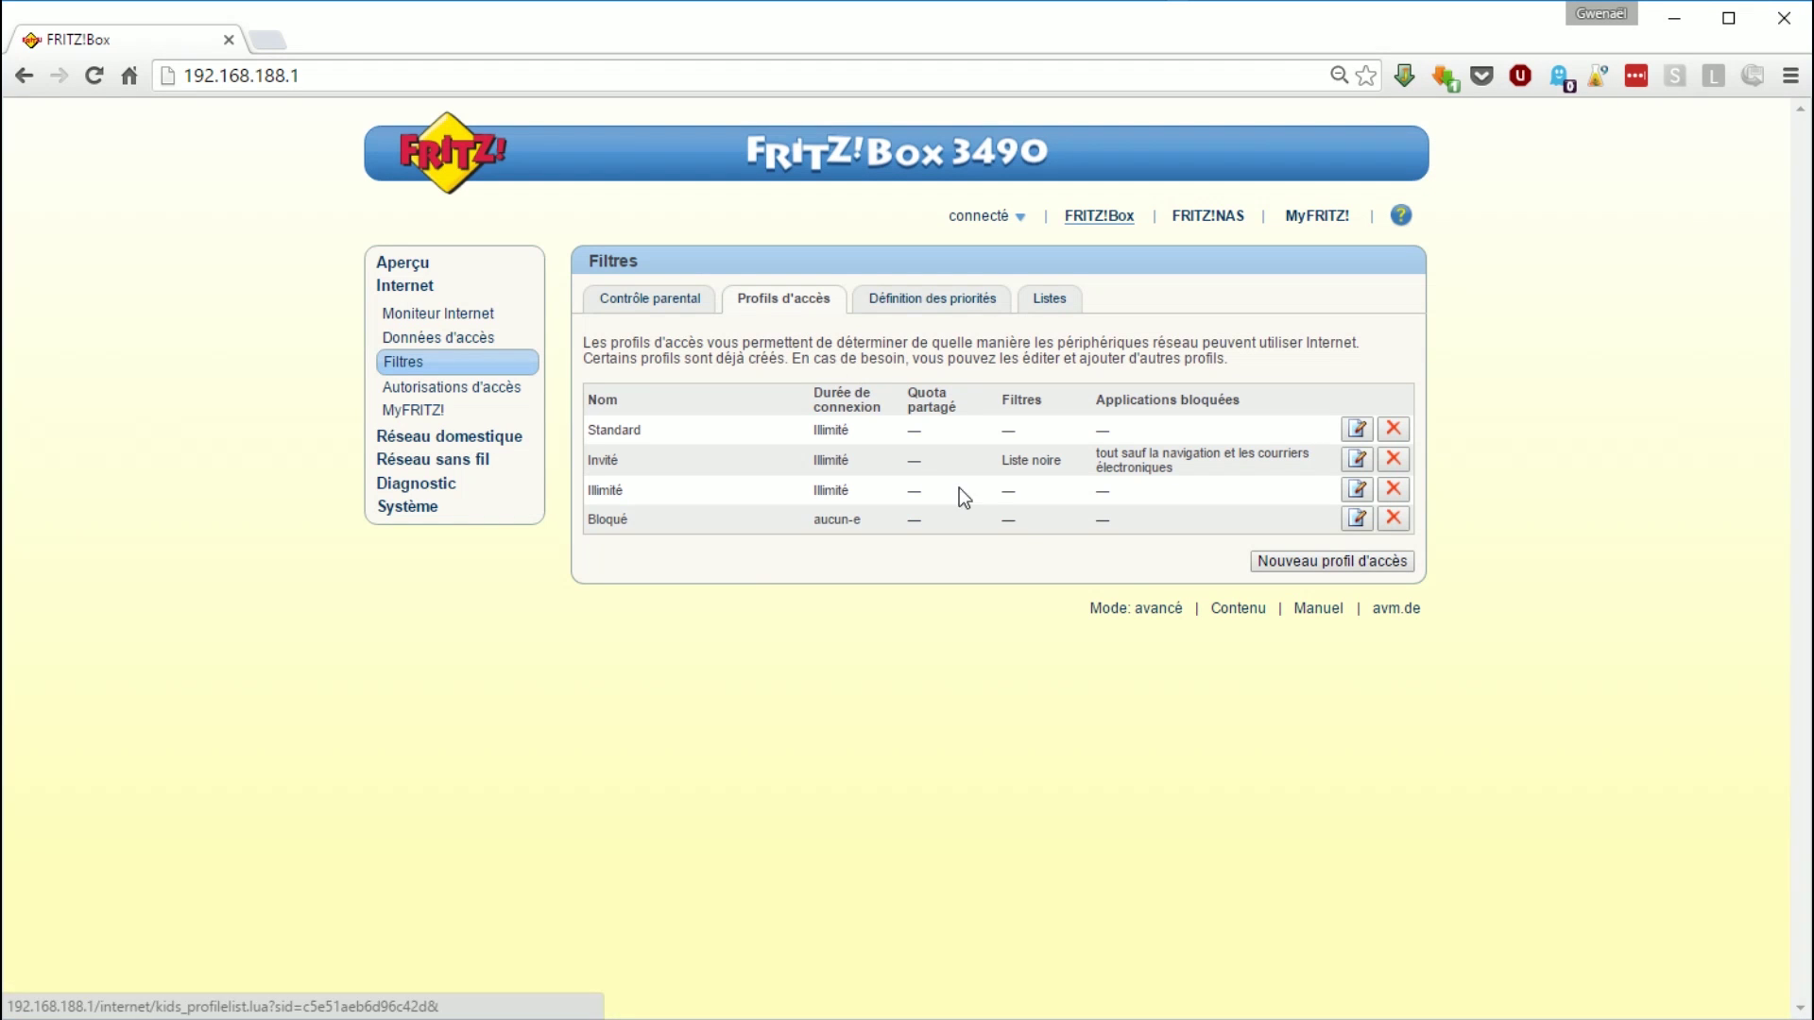
{"action": "left_click", "coordinate": [1358, 431]}
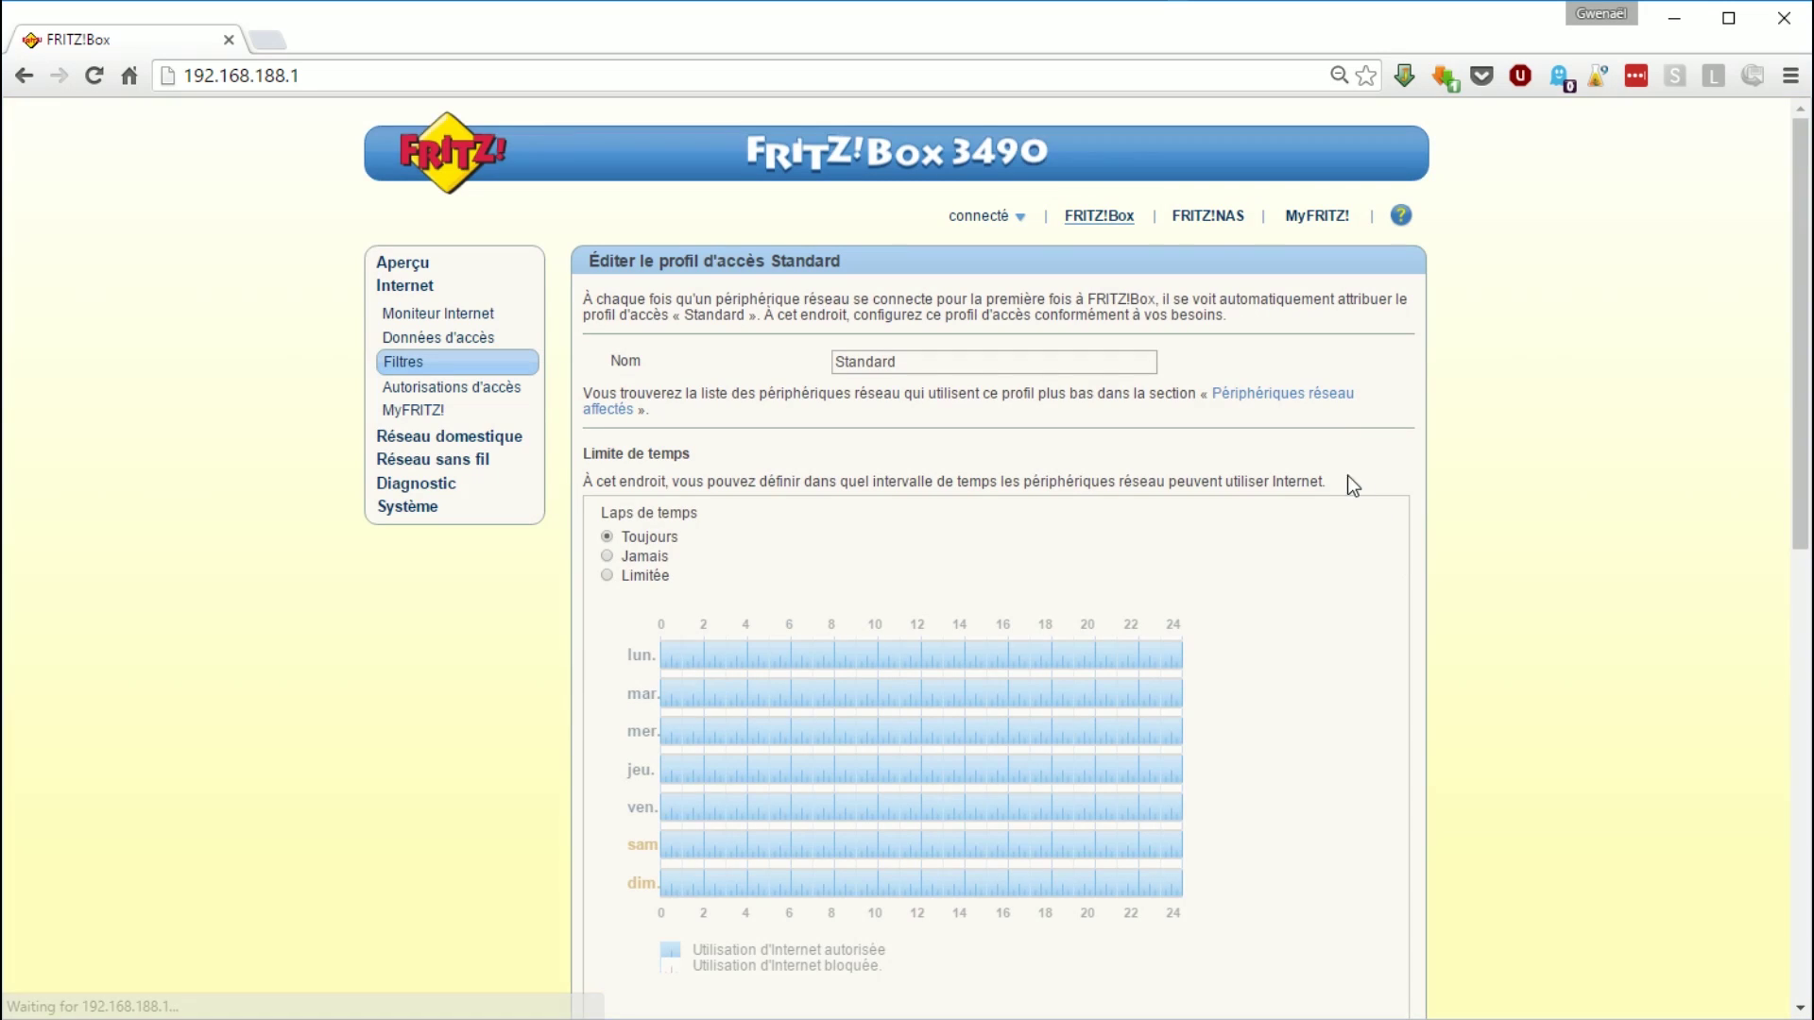
{"action": "scroll", "coordinate": [1181, 563], "scroll_direction": "down", "scroll_amount": 1}
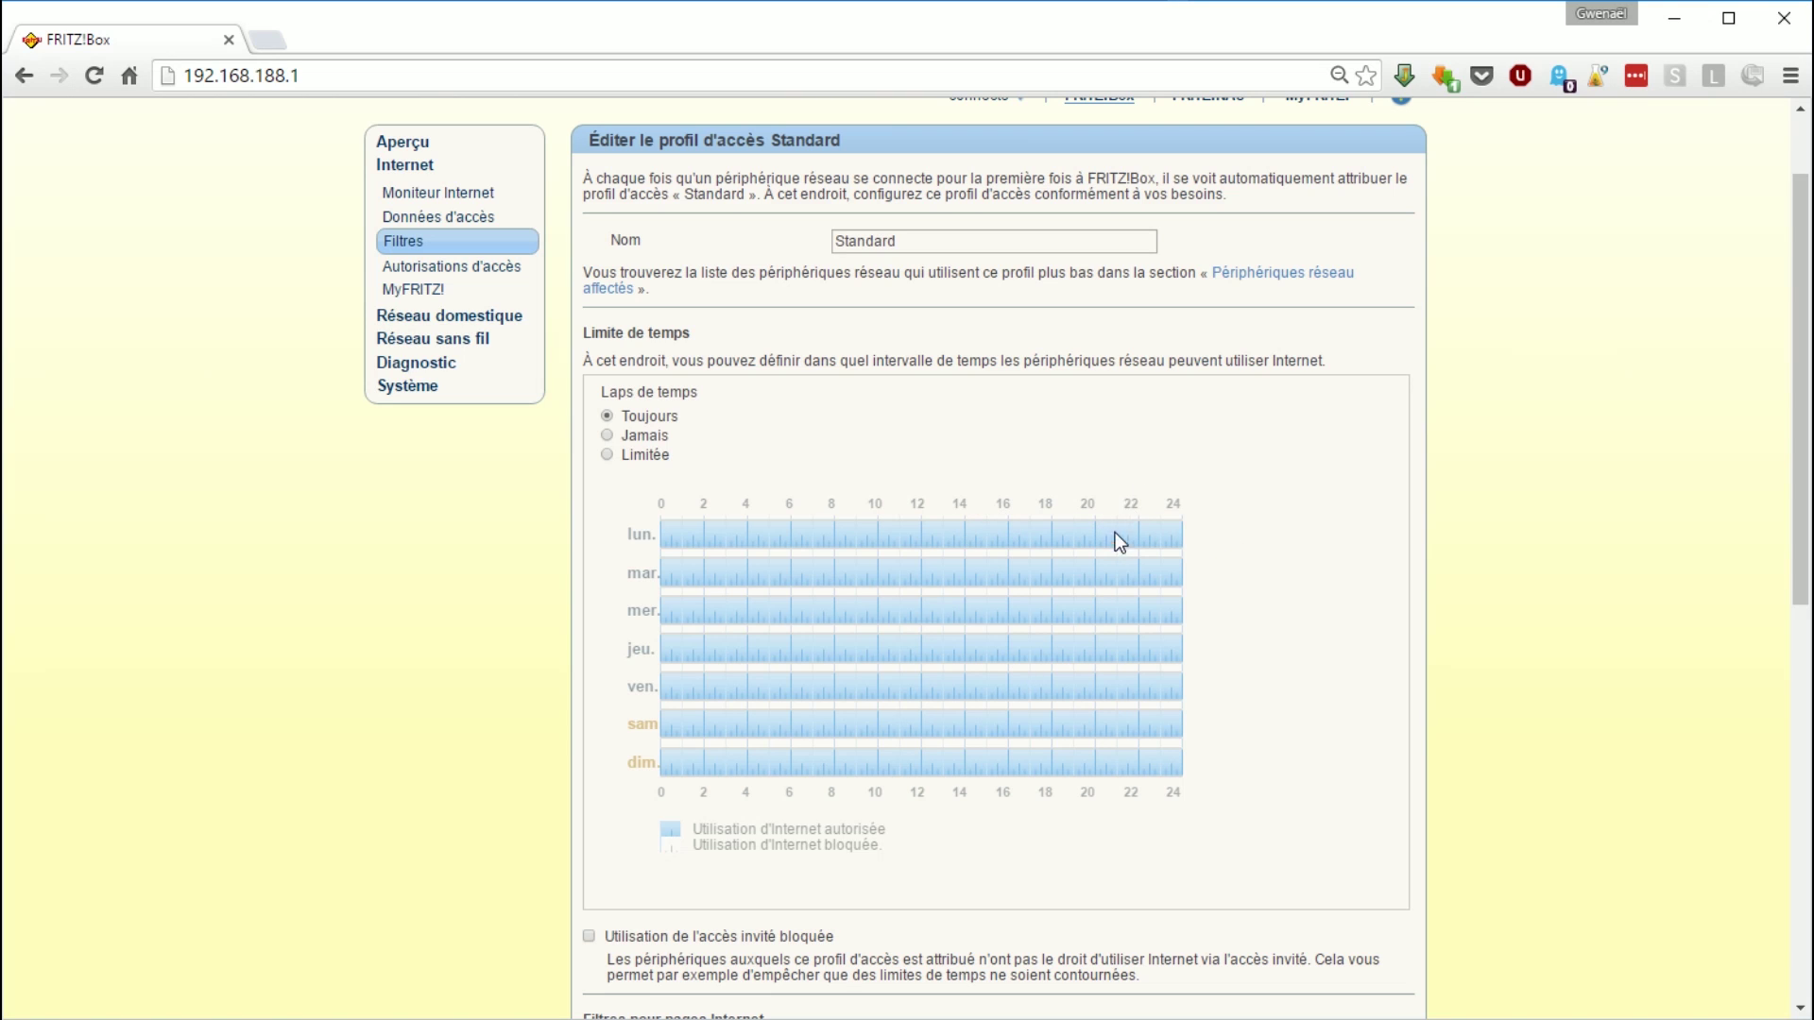
{"action": "scroll", "coordinate": [954, 737], "scroll_direction": "down", "scroll_amount": 1}
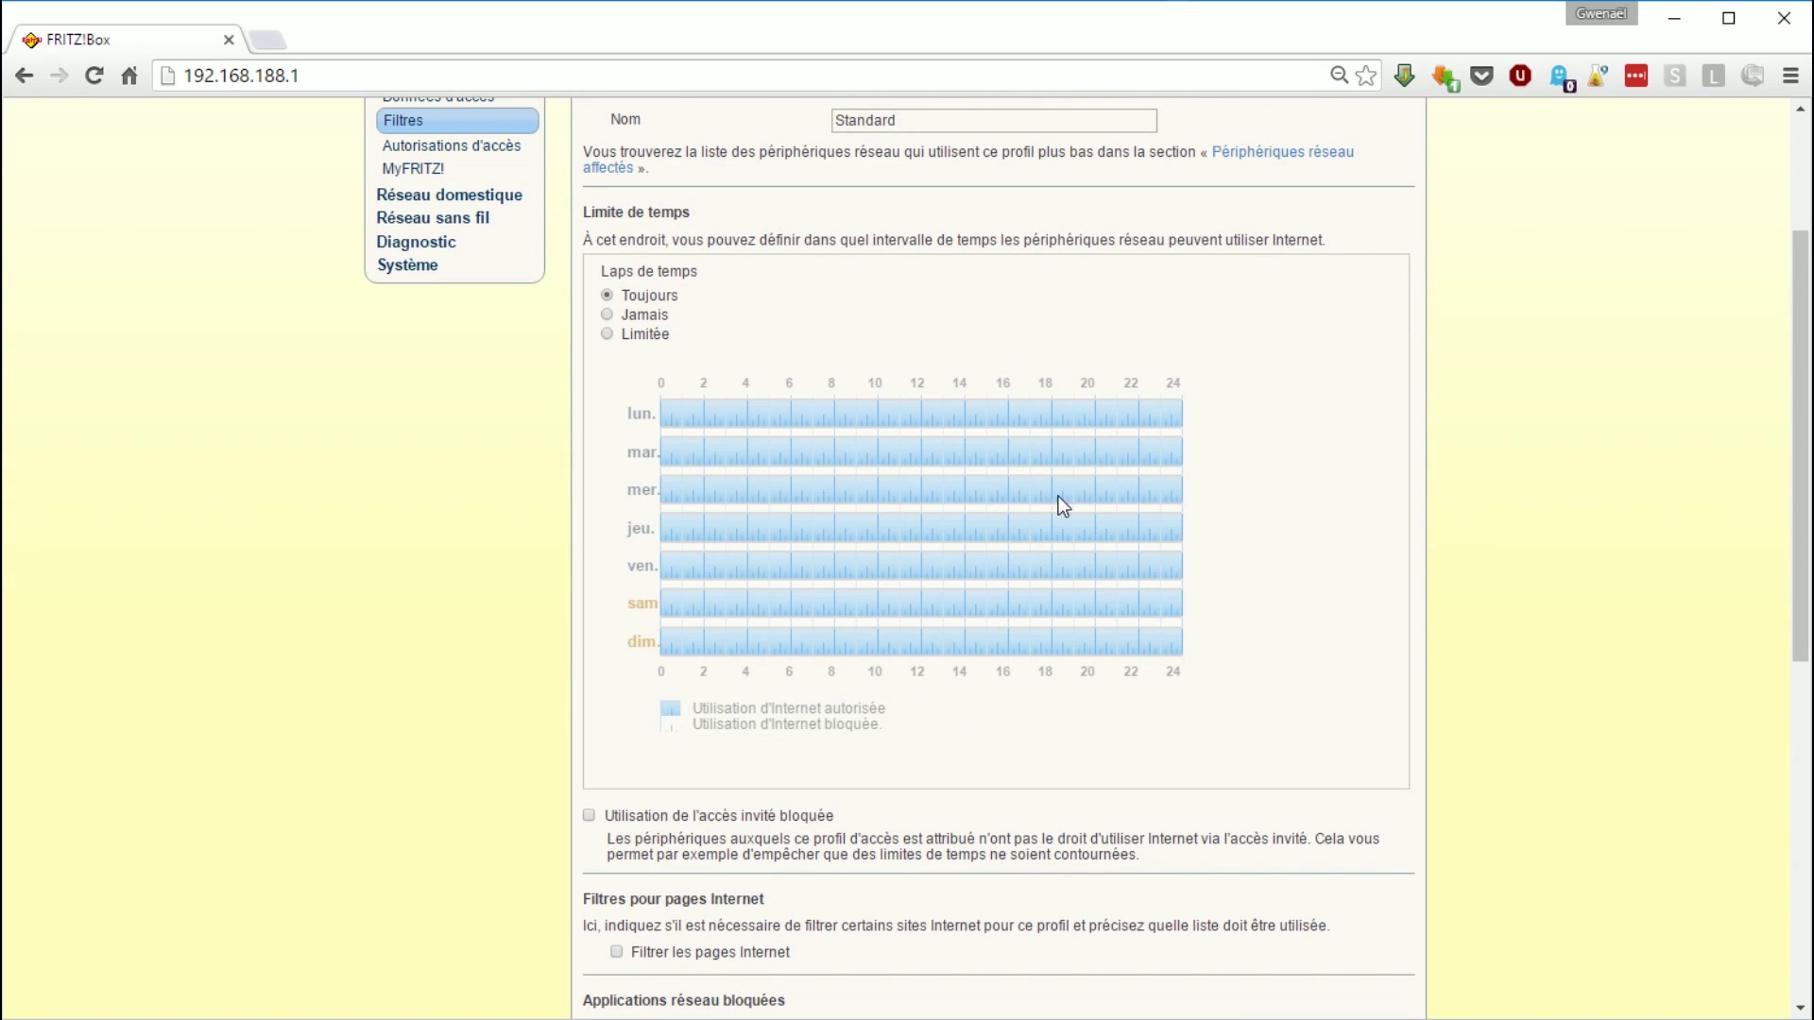
{"action": "scroll", "coordinate": [1086, 614], "scroll_direction": "down", "scroll_amount": 2}
{"action": "scroll", "coordinate": [1074, 613], "scroll_direction": "up", "scroll_amount": 2}
{"action": "scroll", "coordinate": [1075, 616], "scroll_direction": "up", "scroll_amount": 2}
{"action": "scroll", "coordinate": [1080, 605], "scroll_direction": "down", "scroll_amount": 2}
{"action": "scroll", "coordinate": [1094, 614], "scroll_direction": "down", "scroll_amount": 2}
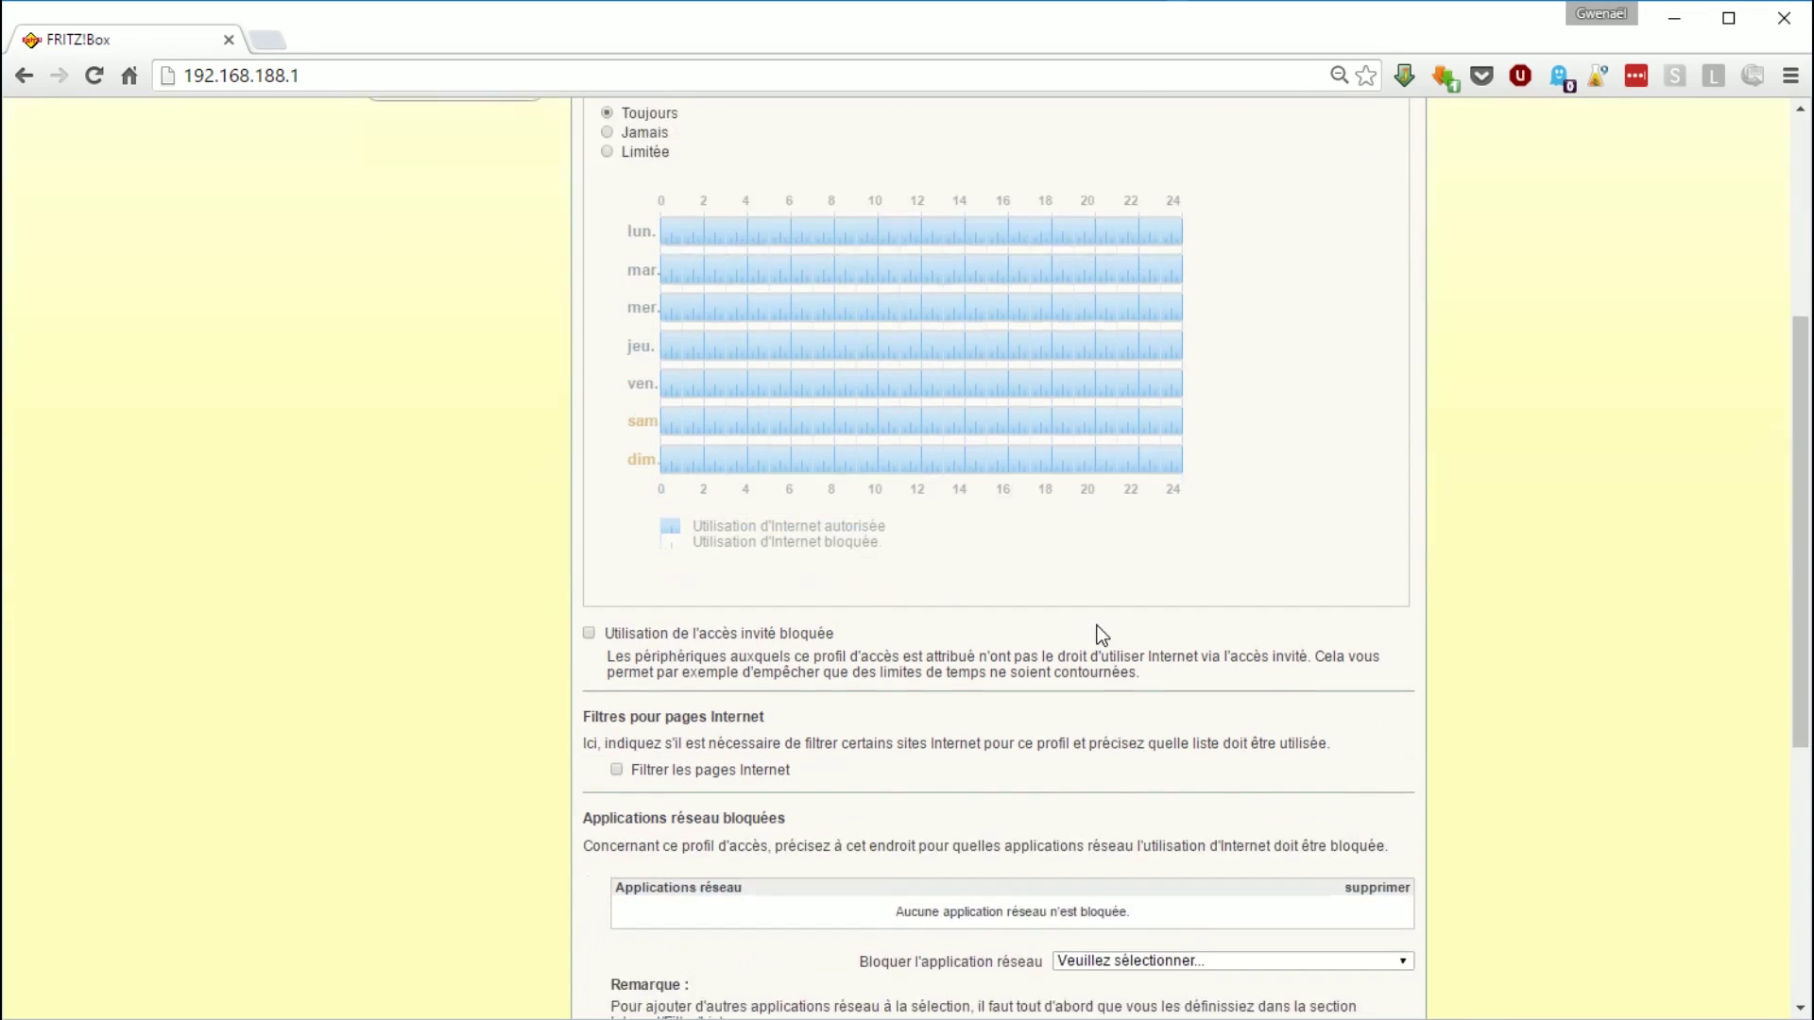
- Enable web page filtering in the Standard profile and review its filter lists, blocked network applications and affected devices
{"action": "left_click", "coordinate": [616, 711]}
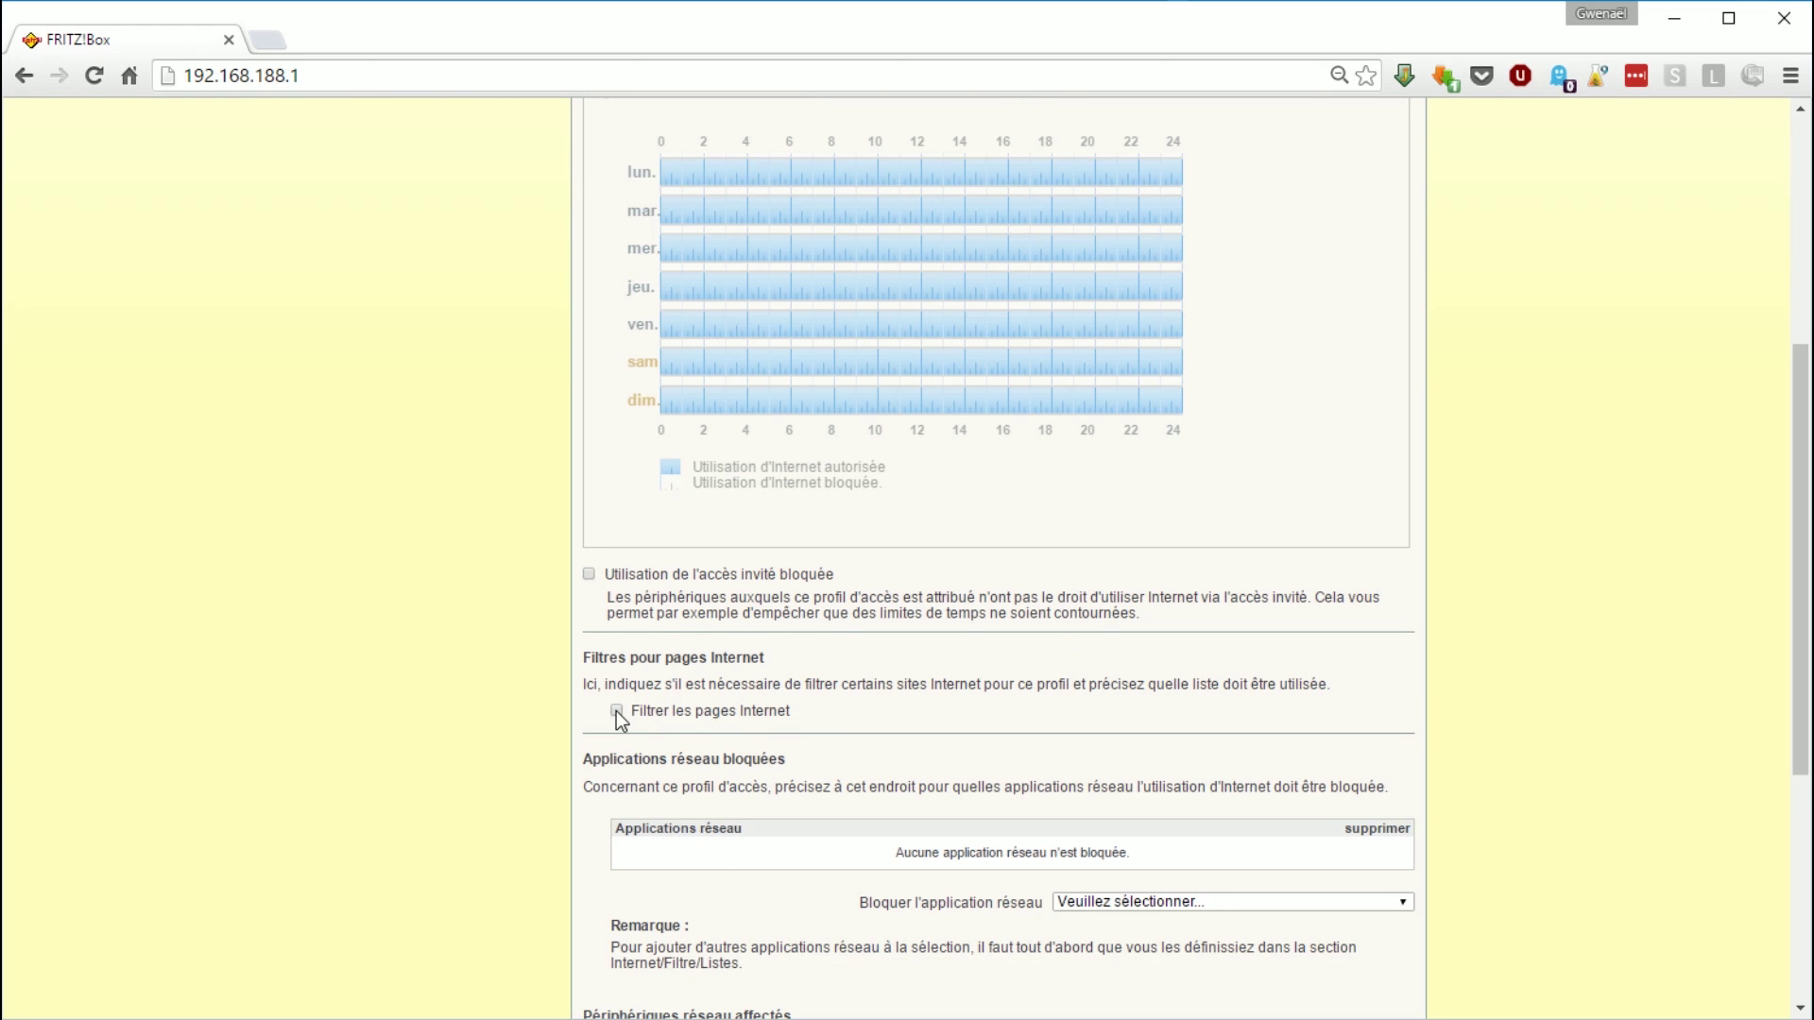
{"action": "scroll", "coordinate": [807, 699], "scroll_direction": "down", "scroll_amount": 2}
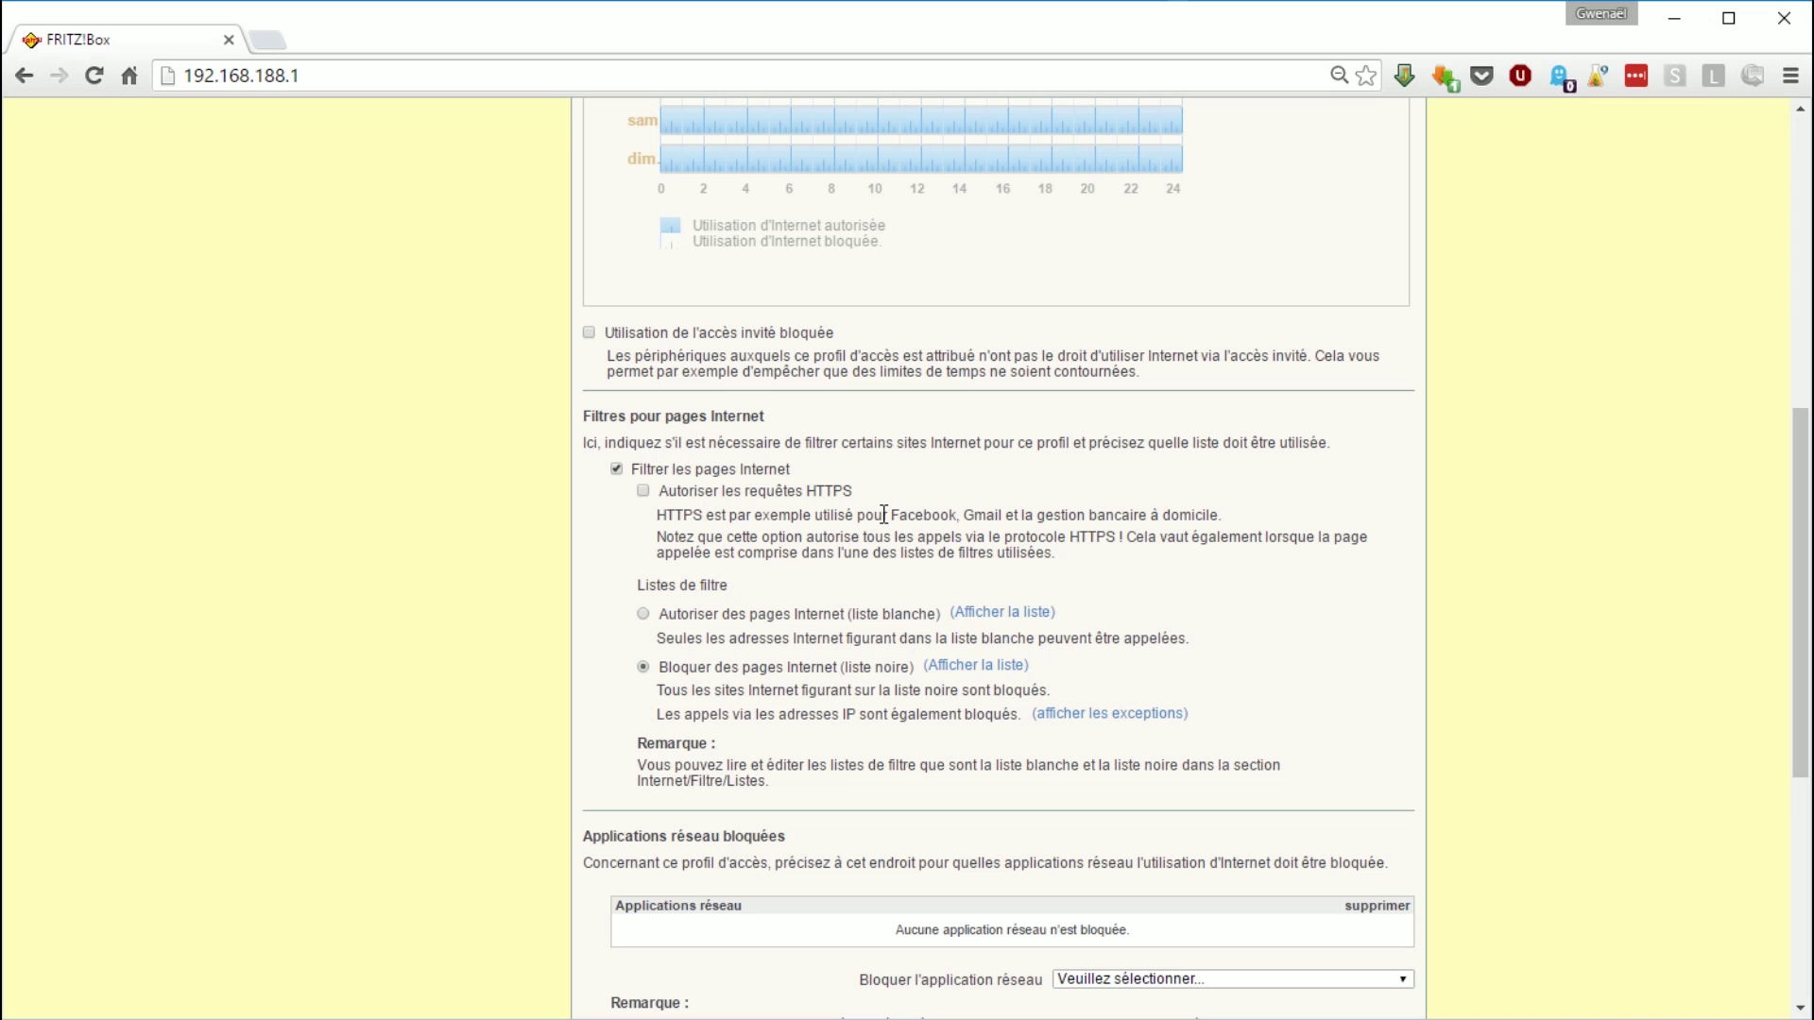
{"action": "scroll", "coordinate": [903, 586], "scroll_direction": "down", "scroll_amount": 5}
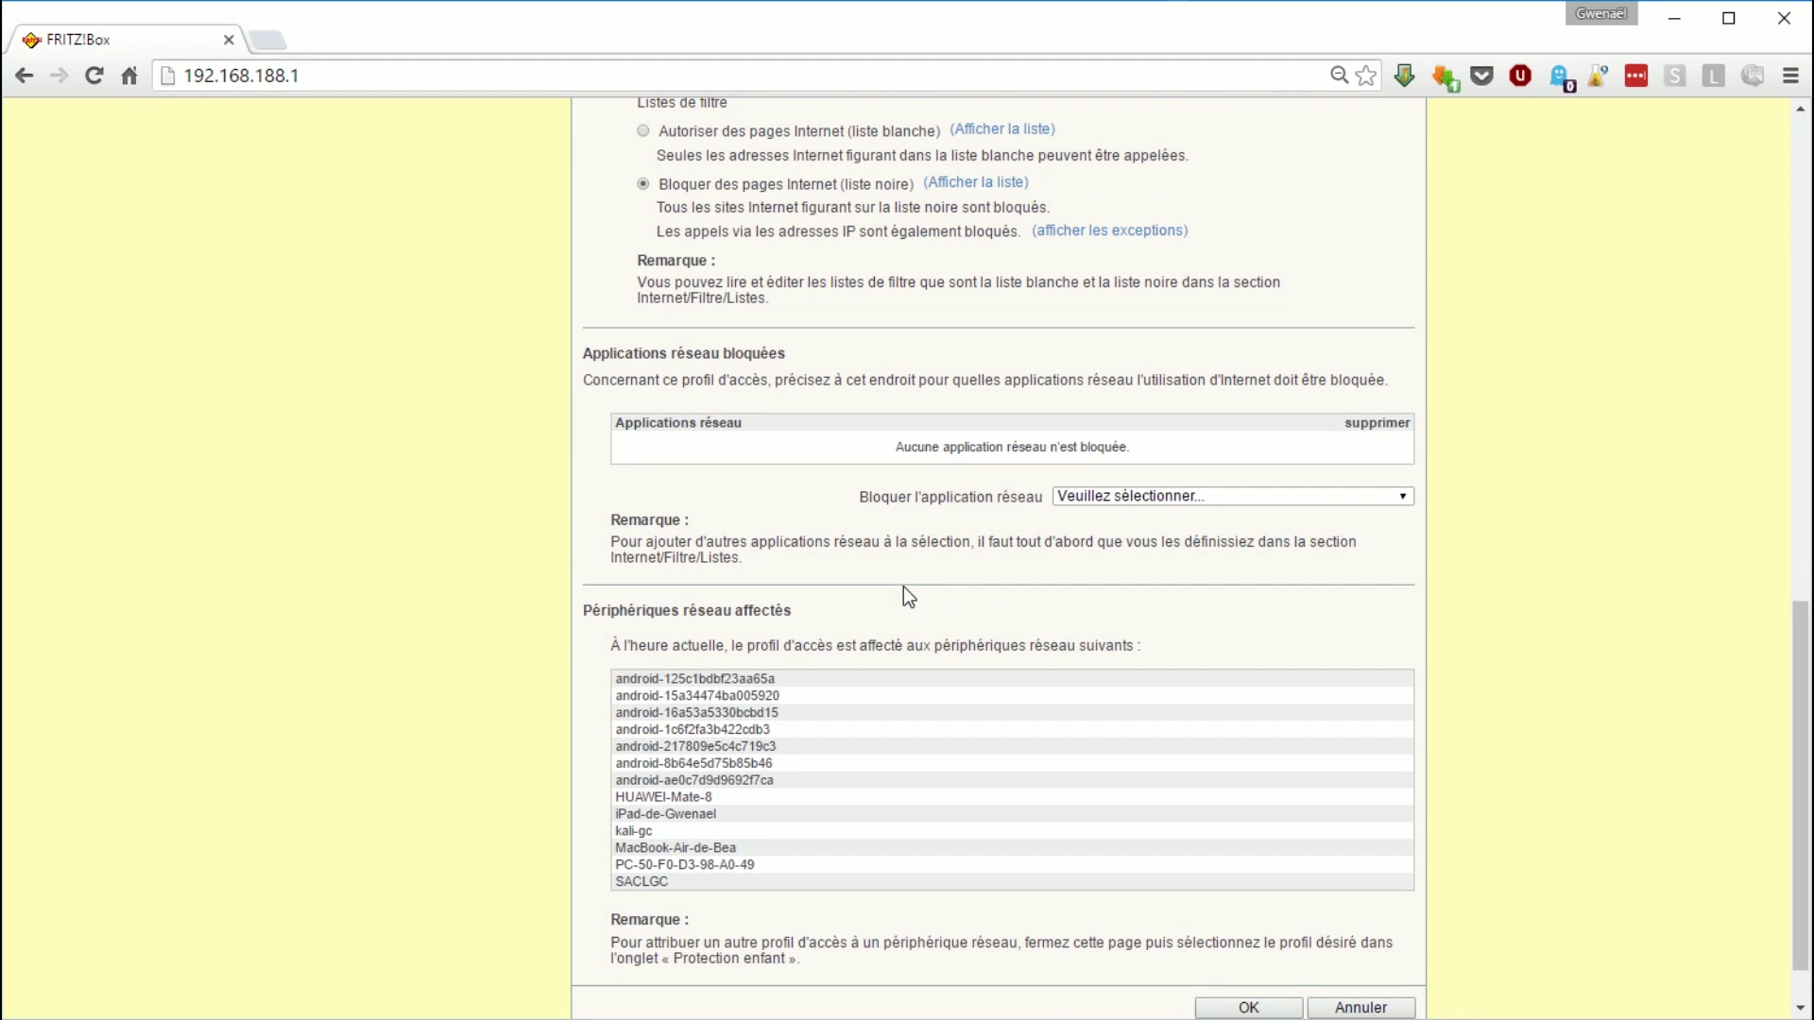
{"action": "scroll", "coordinate": [937, 576], "scroll_direction": "down", "scroll_amount": 1}
{"action": "scroll", "coordinate": [926, 589], "scroll_direction": "up", "scroll_amount": 8}
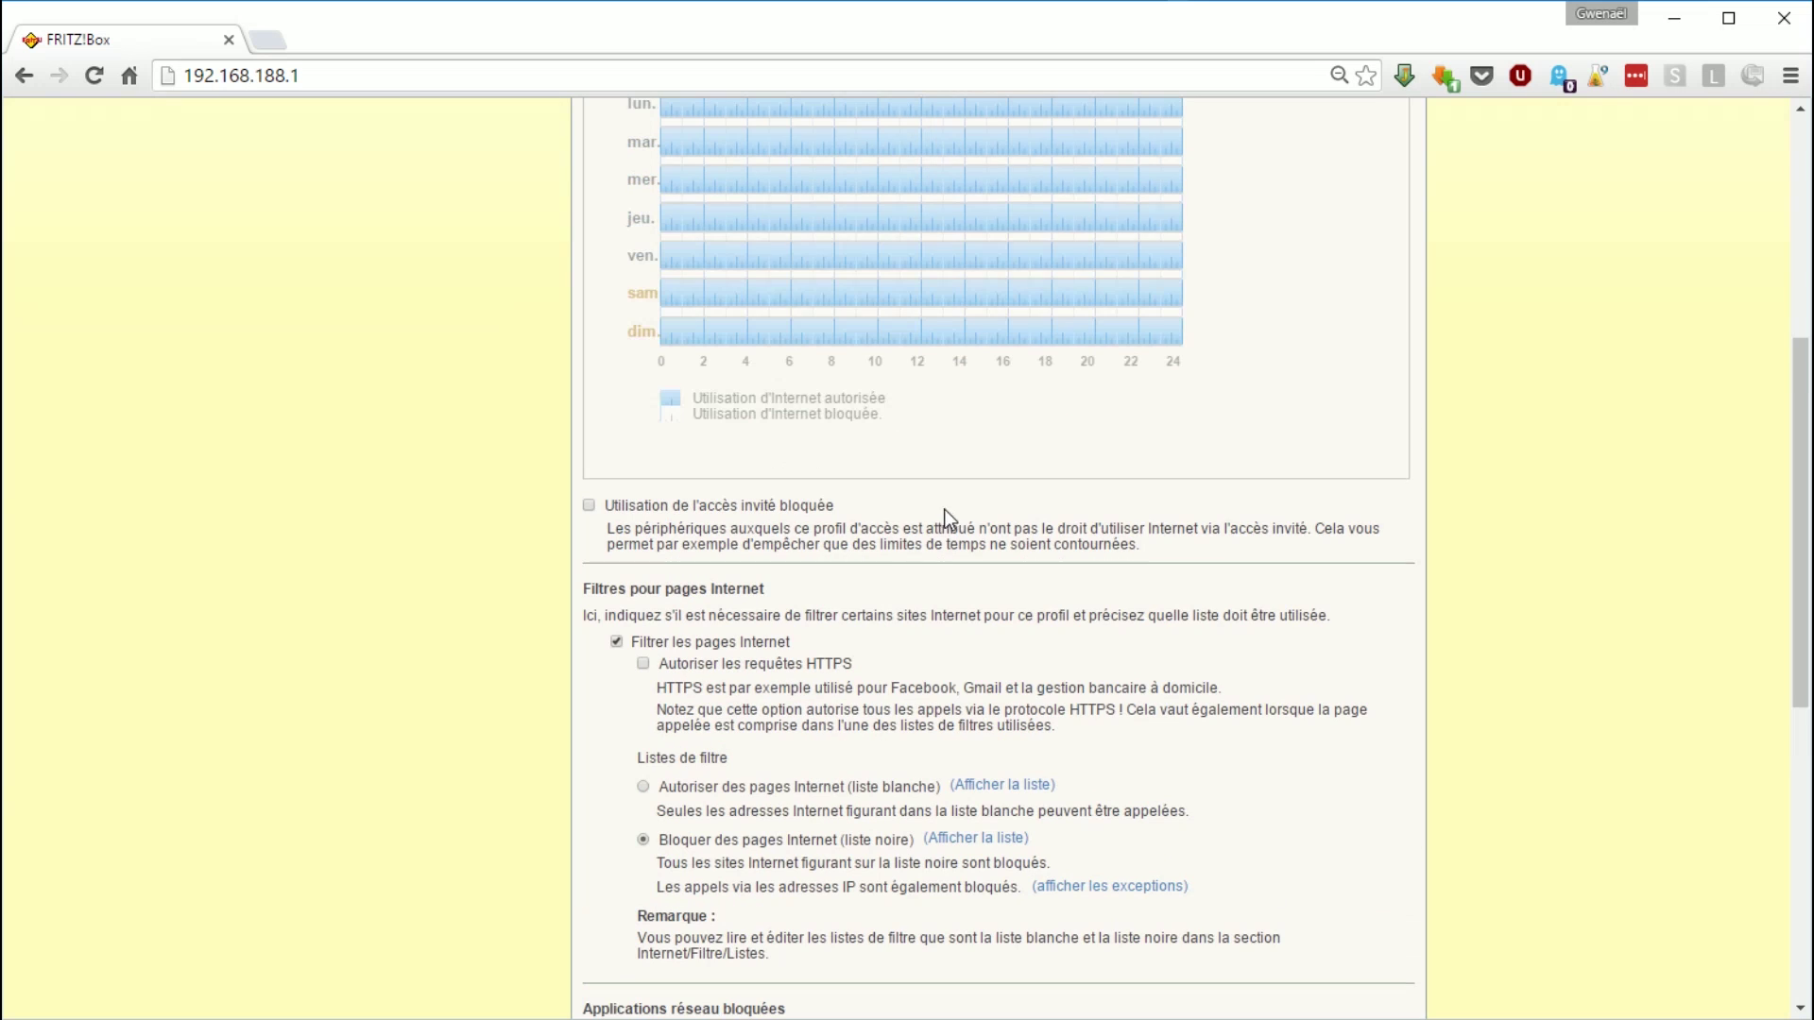
{"action": "scroll", "coordinate": [943, 512], "scroll_direction": "up", "scroll_amount": 6}
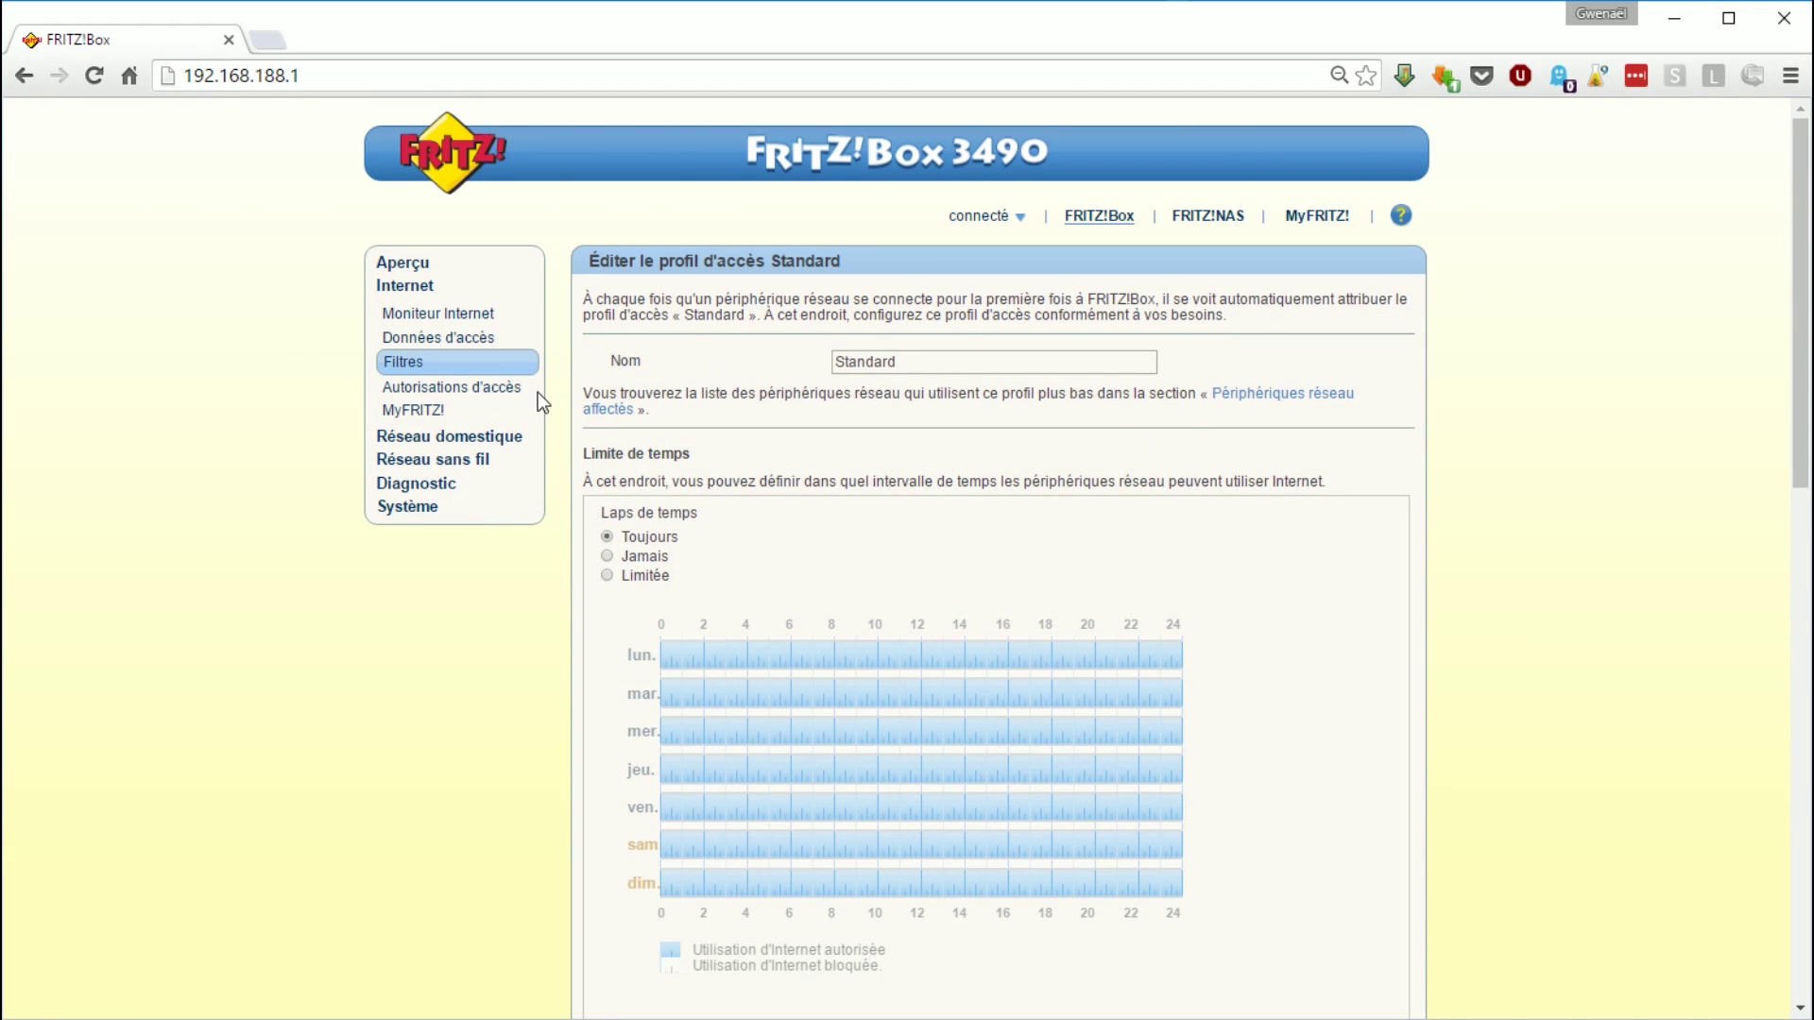
- Leave the profile without saving, return to the parental control overview, and open the filter lists and network applications page
{"action": "left_click", "coordinate": [420, 366]}
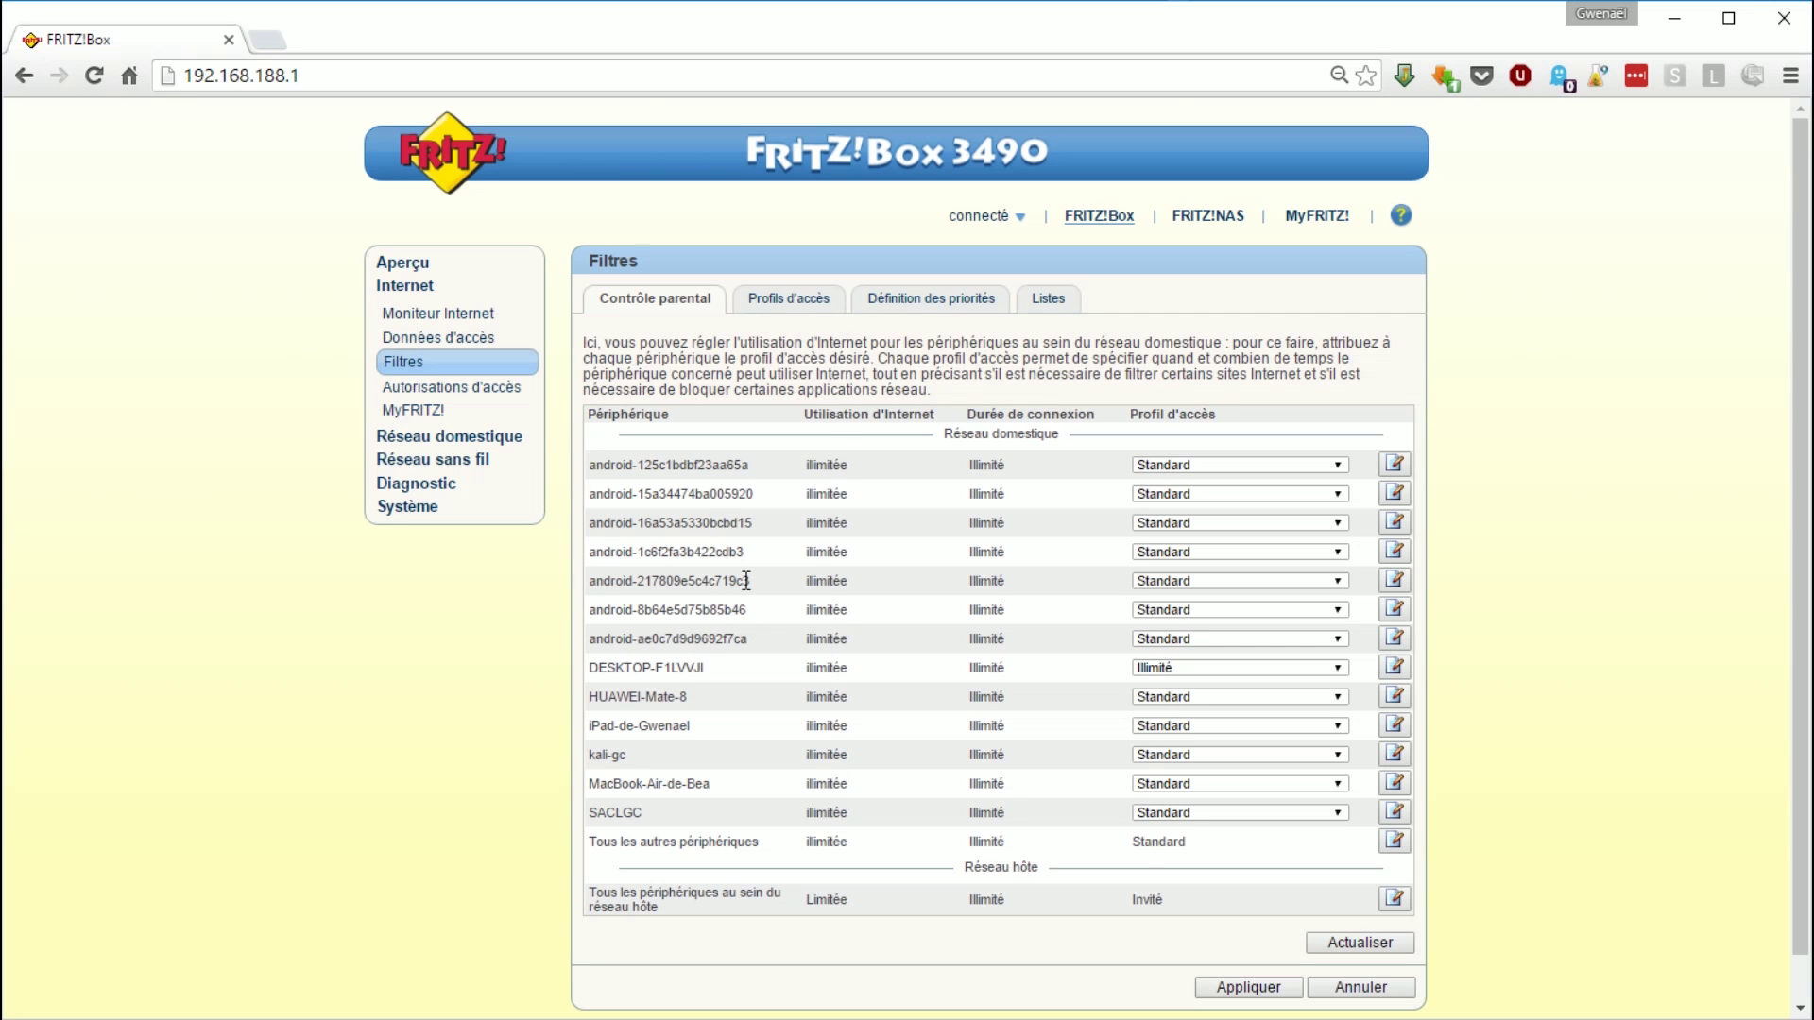
{"action": "scroll", "coordinate": [876, 614], "scroll_direction": "down", "scroll_amount": 1}
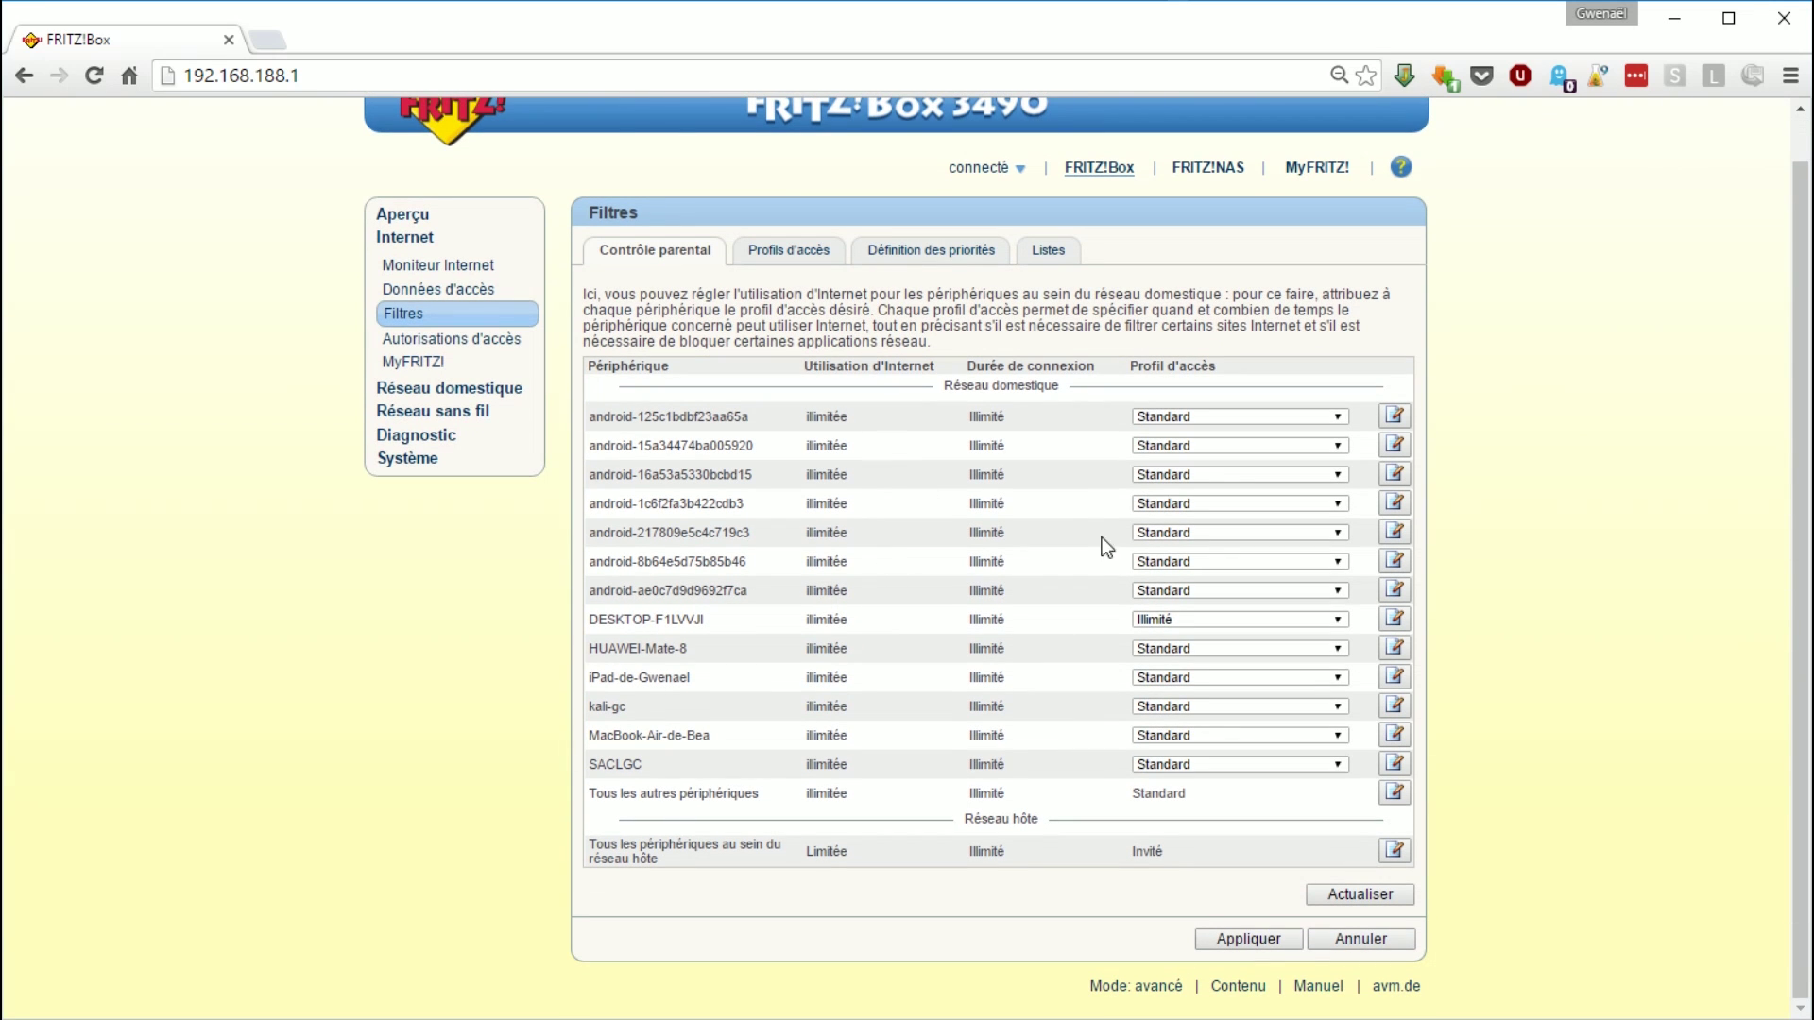
{"action": "left_click", "coordinate": [1051, 254]}
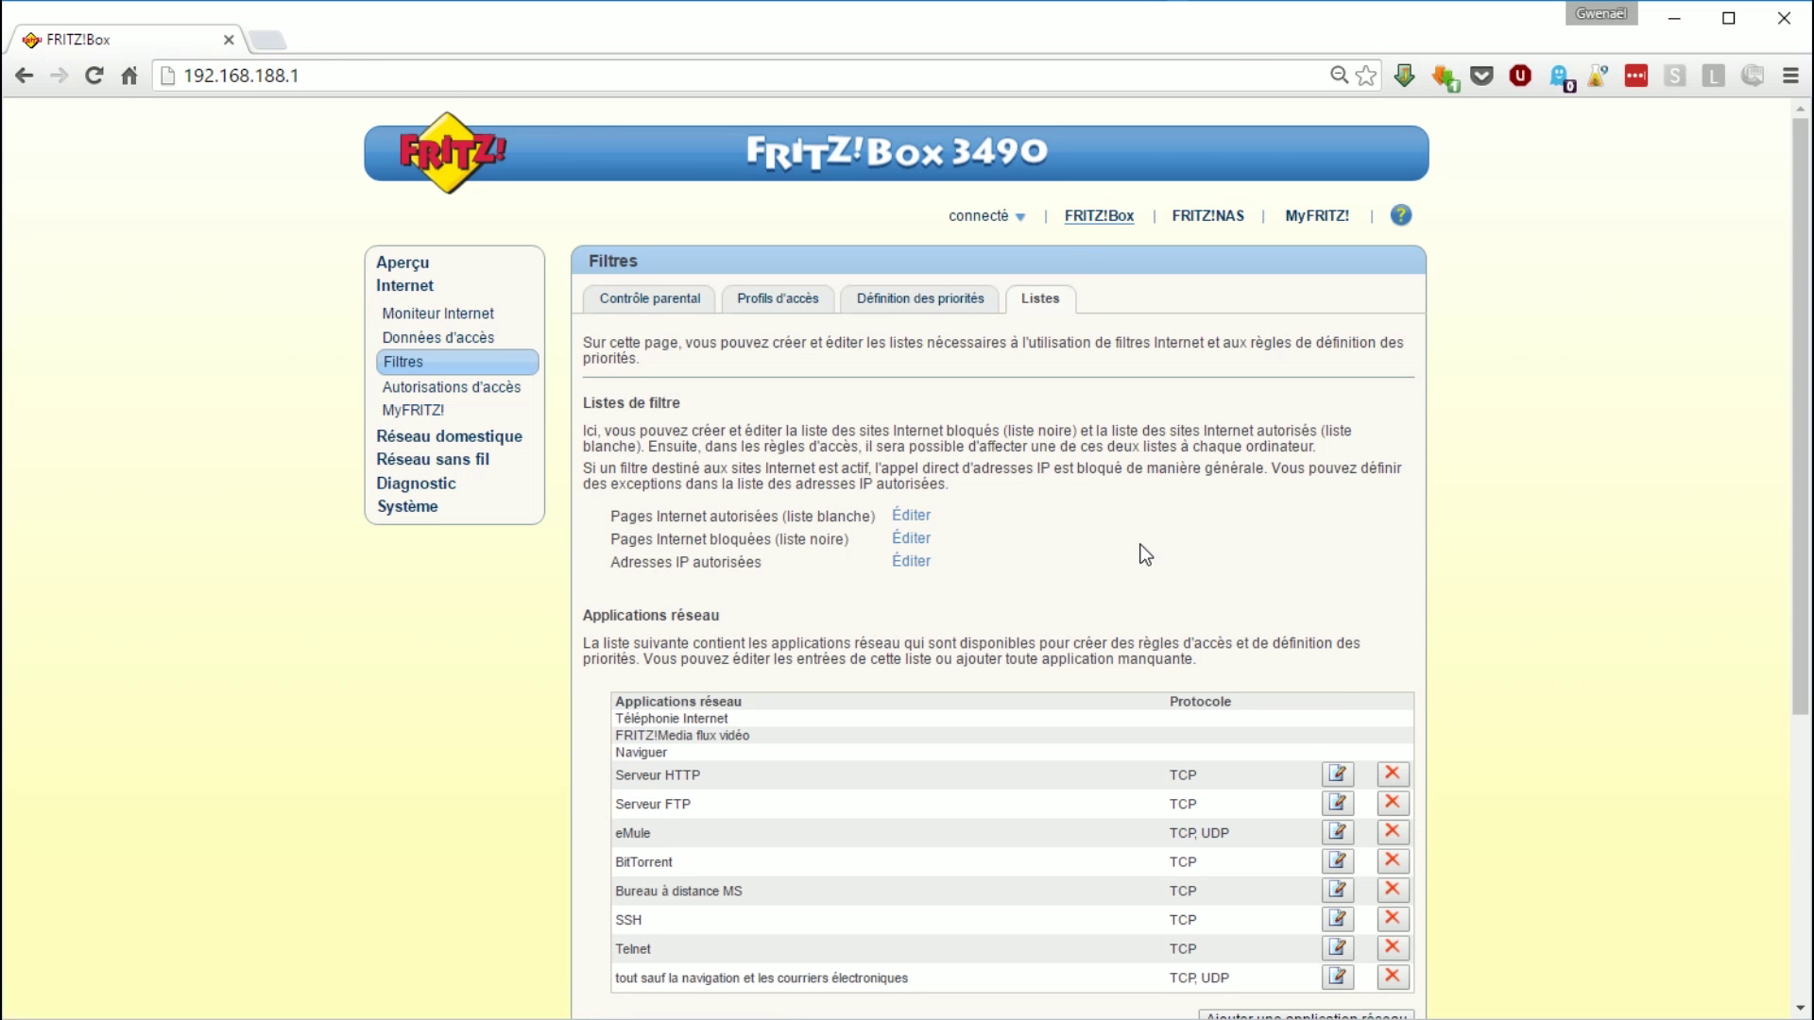
- Examine the filter lists, the network applications table and the global NetBIOS and Teredo filter settings
{"action": "scroll", "coordinate": [1142, 546], "scroll_direction": "down", "scroll_amount": 3}
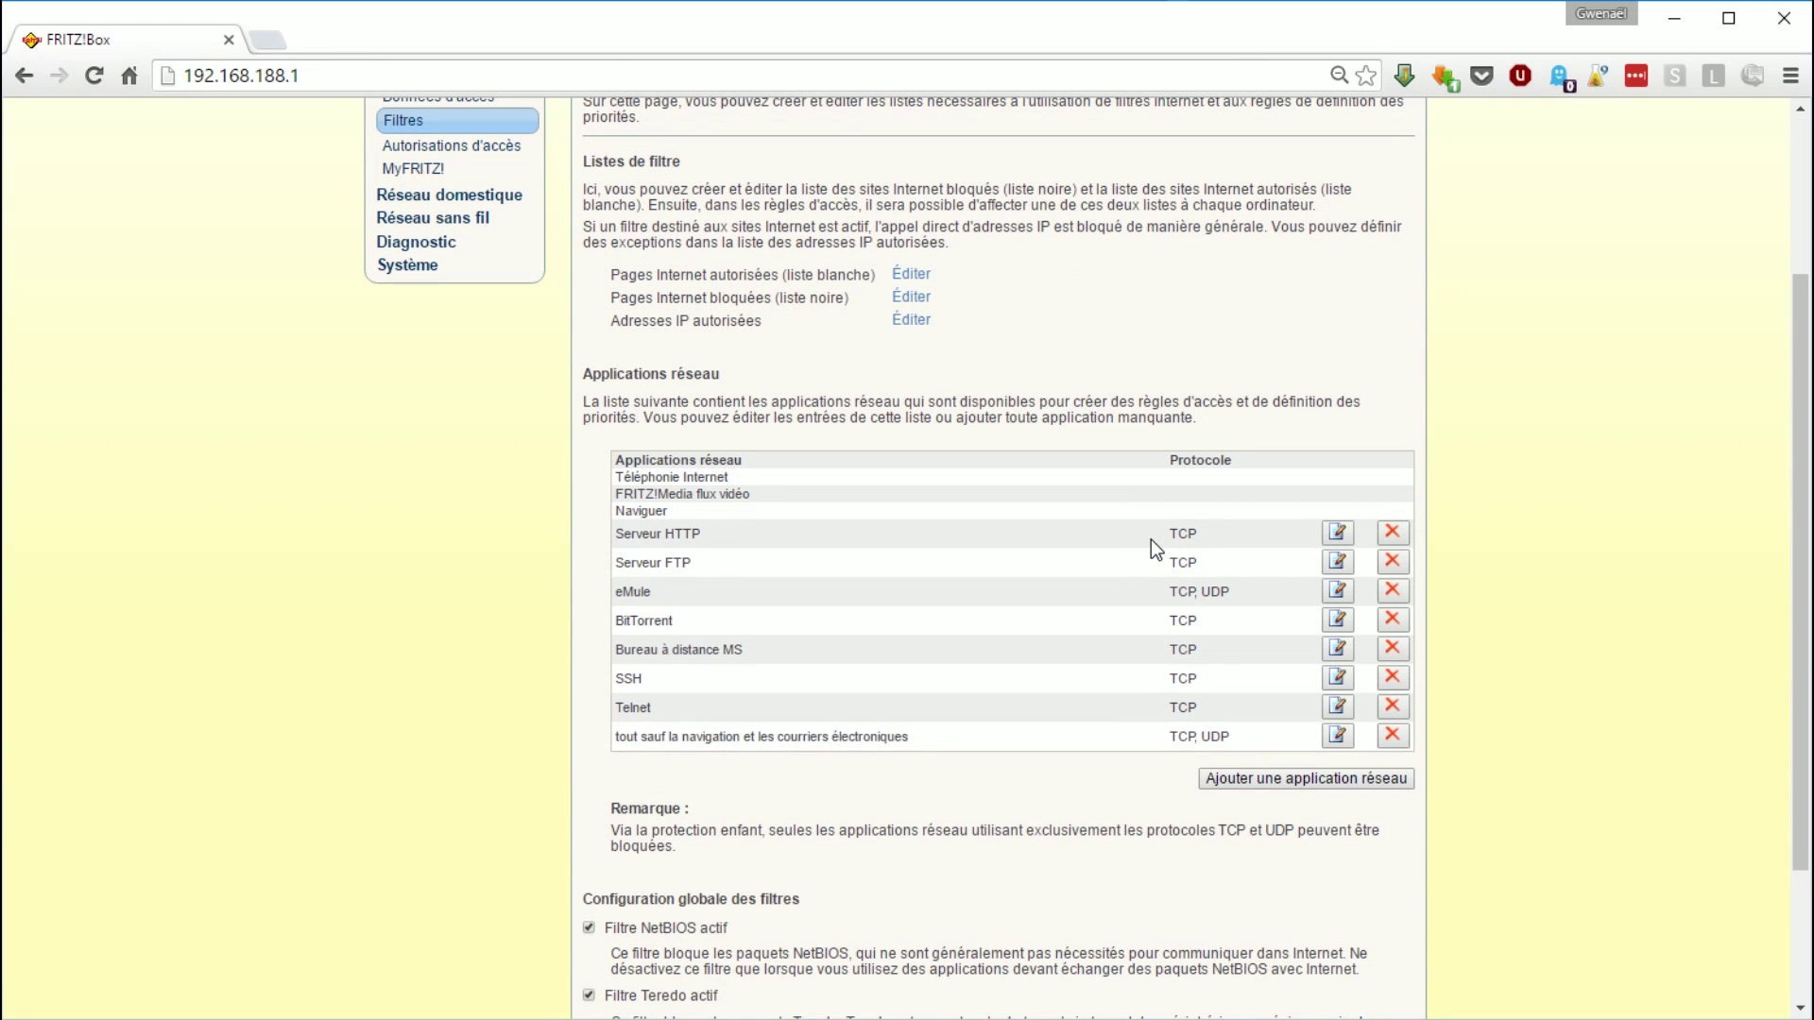
{"action": "scroll", "coordinate": [1147, 546], "scroll_direction": "up", "scroll_amount": 3}
{"action": "scroll", "coordinate": [1134, 536], "scroll_direction": "down", "scroll_amount": 4}
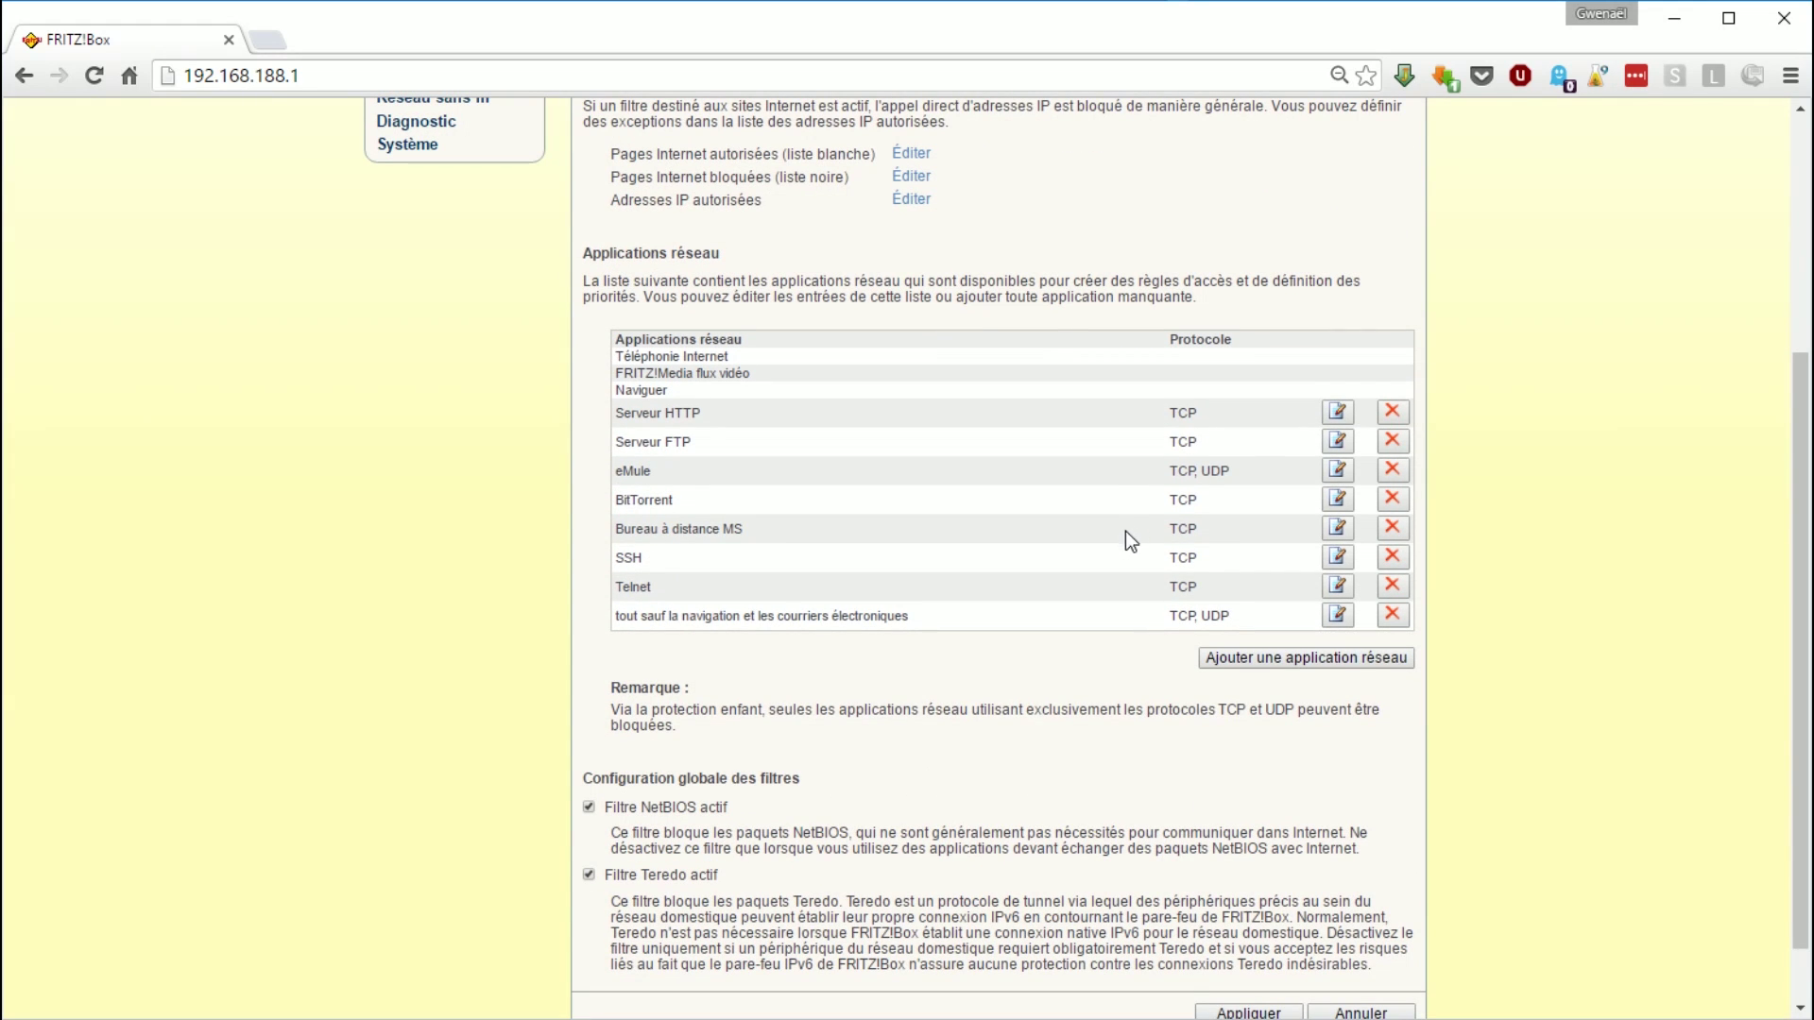
{"action": "scroll", "coordinate": [1125, 539], "scroll_direction": "down", "scroll_amount": 1}
{"action": "scroll", "coordinate": [1121, 537], "scroll_direction": "up", "scroll_amount": 3}
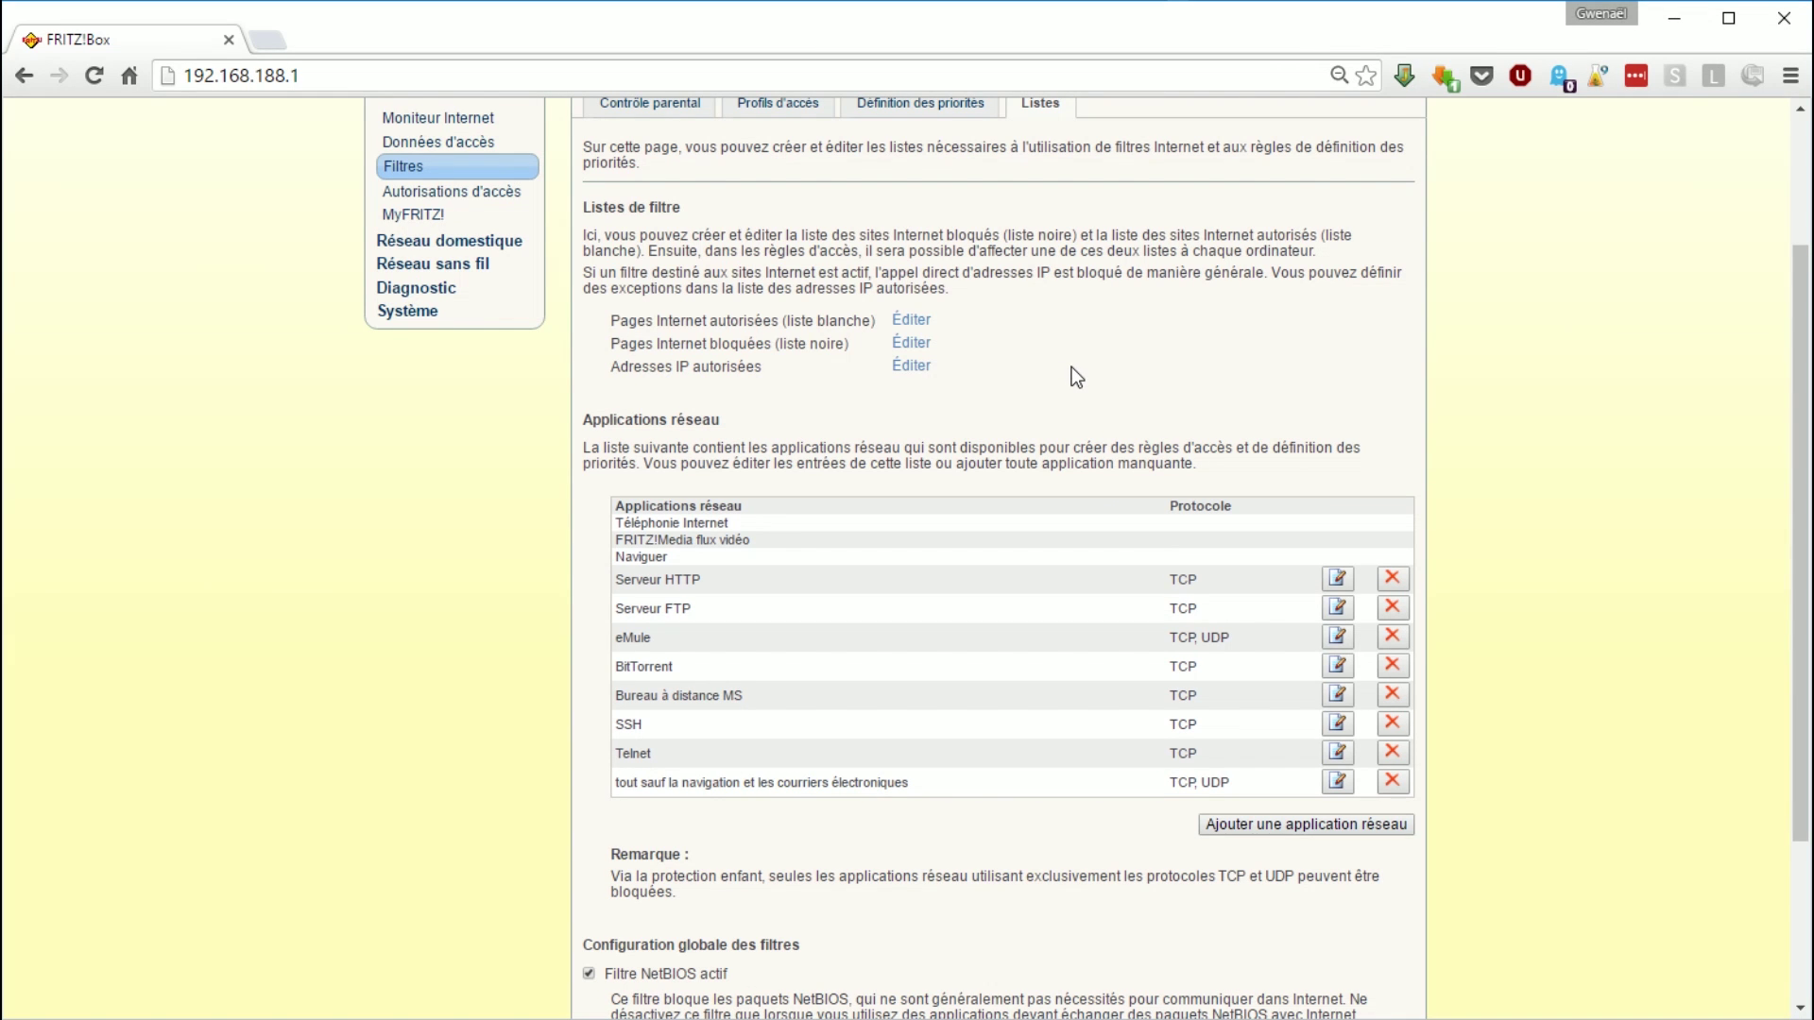
{"action": "scroll", "coordinate": [1058, 373], "scroll_direction": "down", "scroll_amount": 3}
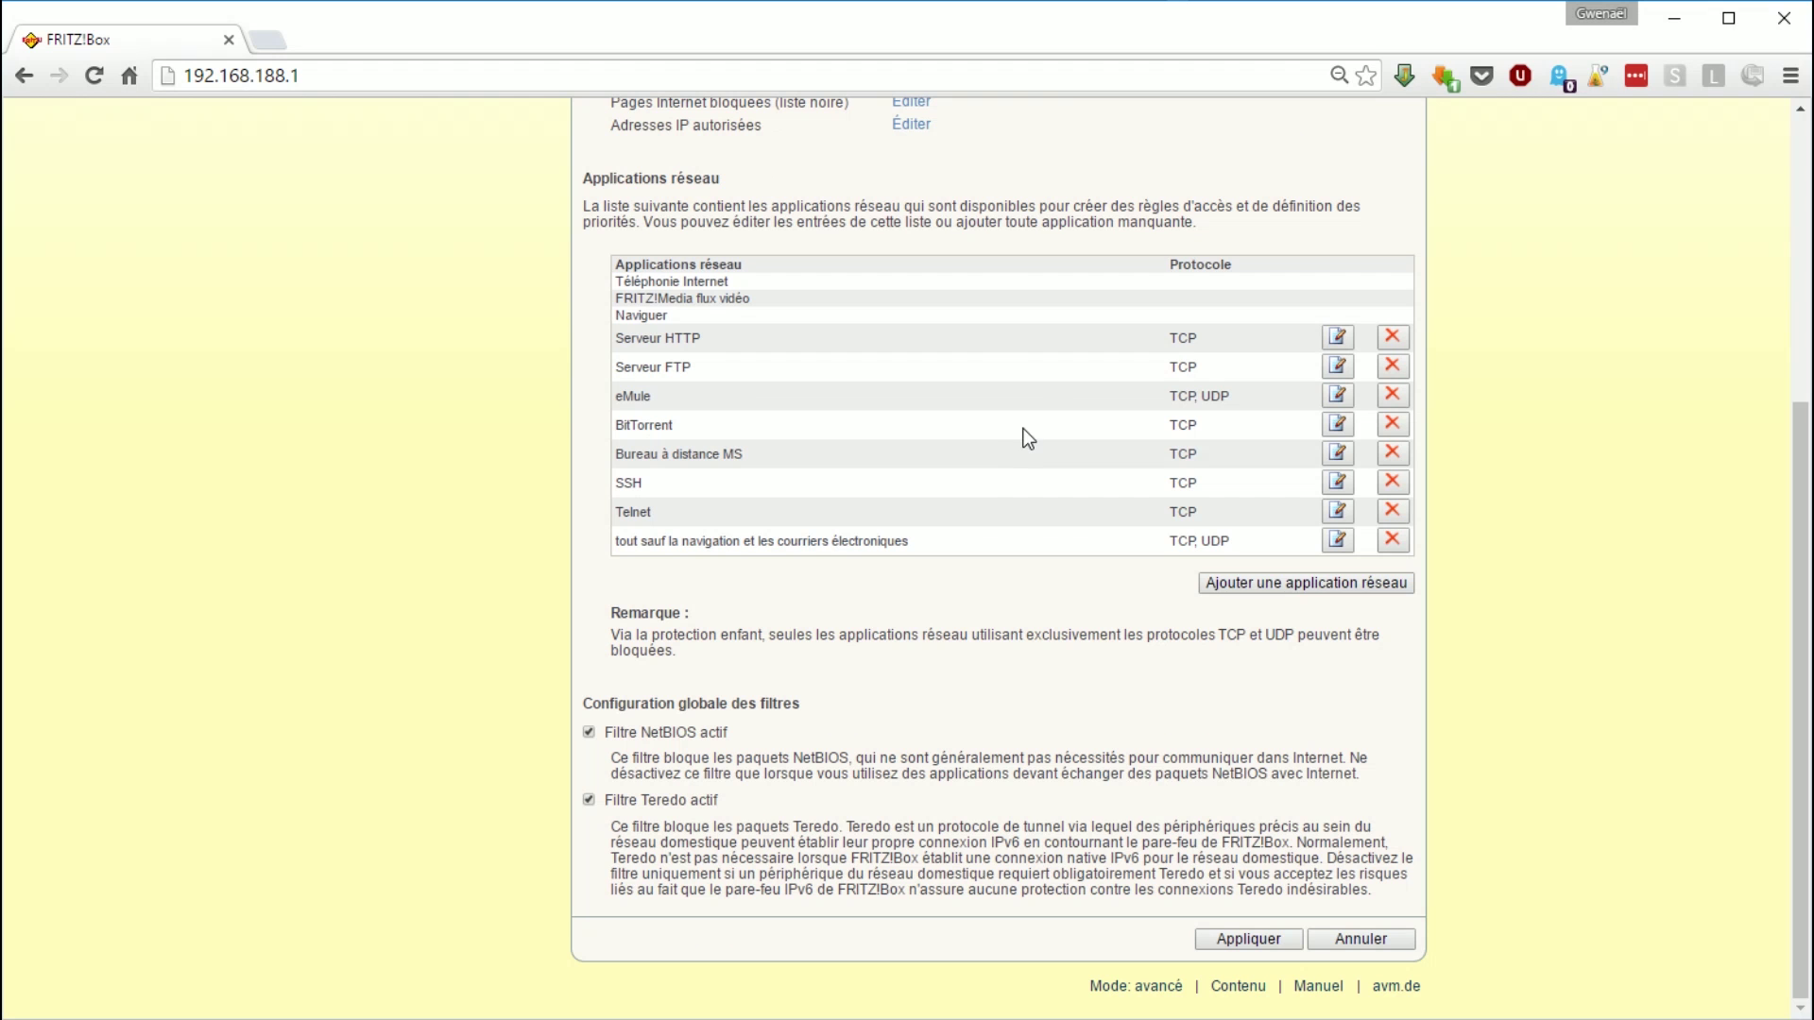
{"action": "scroll", "coordinate": [1031, 422], "scroll_direction": "up", "scroll_amount": 5}
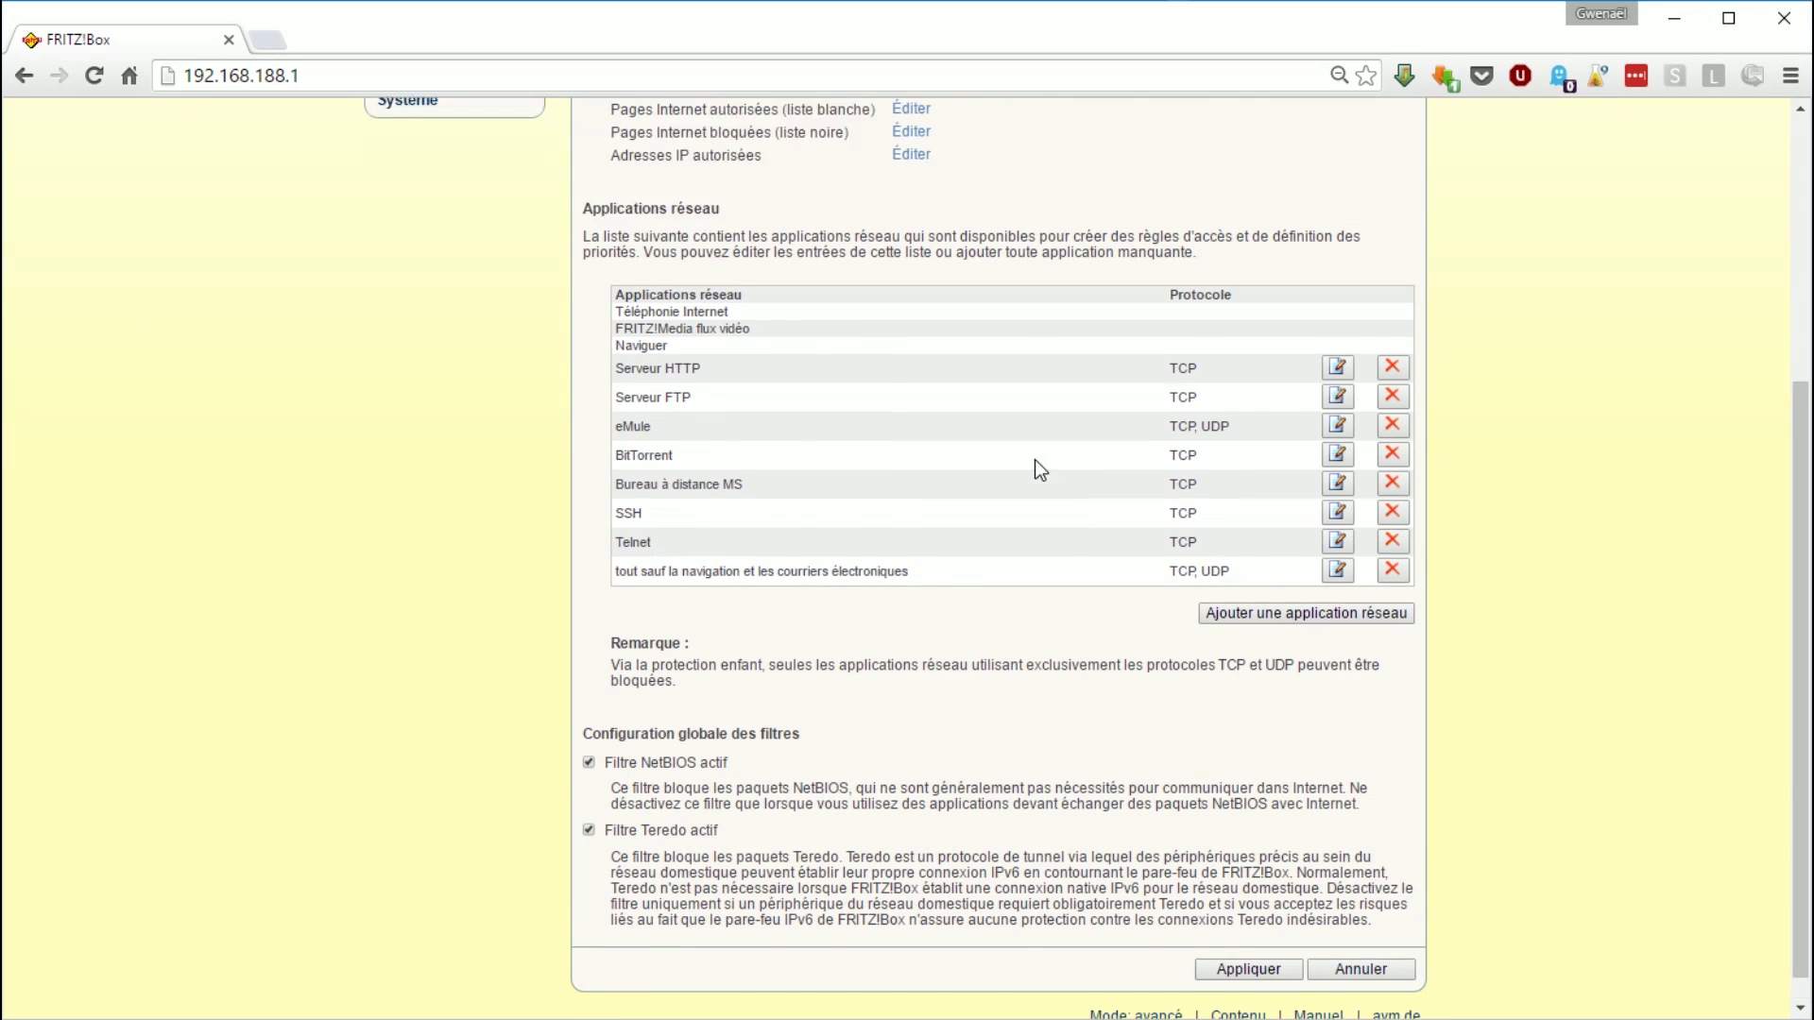
- In the Internet access permissions, enable dynamic DNS and review the list of supported providers, keeping dyndns.org
{"action": "left_click", "coordinate": [493, 389]}
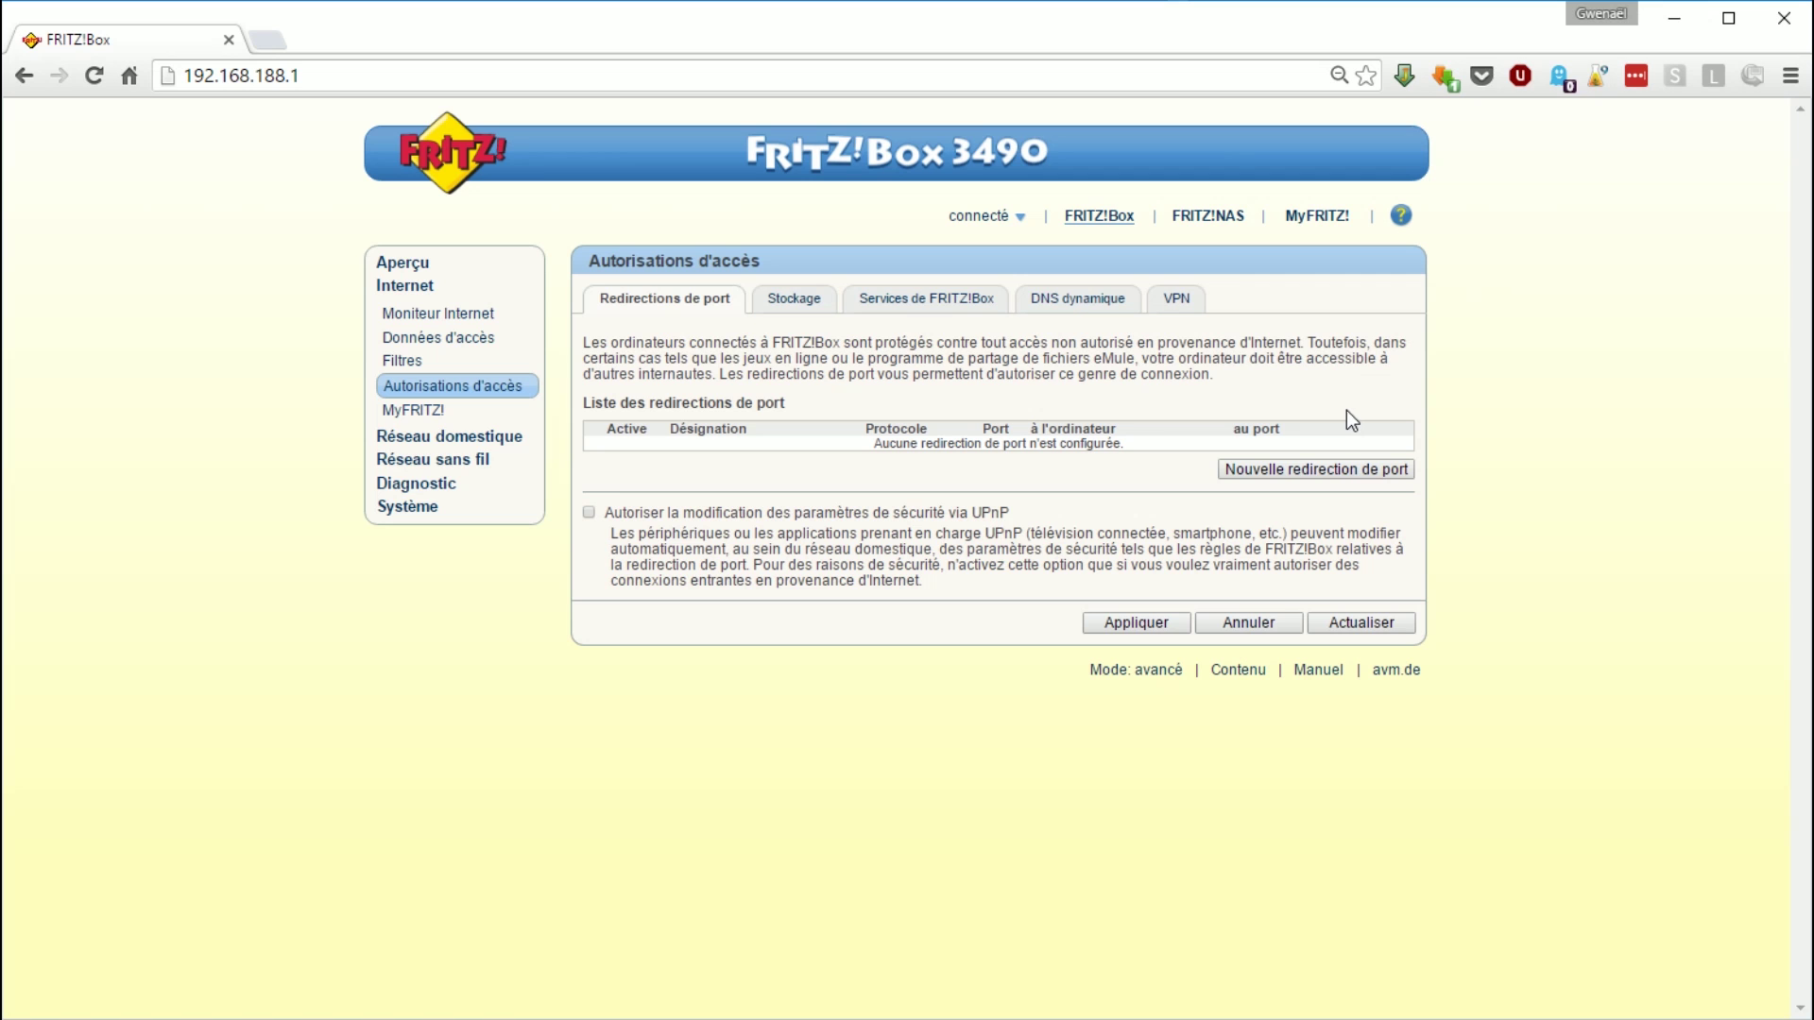
{"action": "left_click", "coordinate": [1080, 307]}
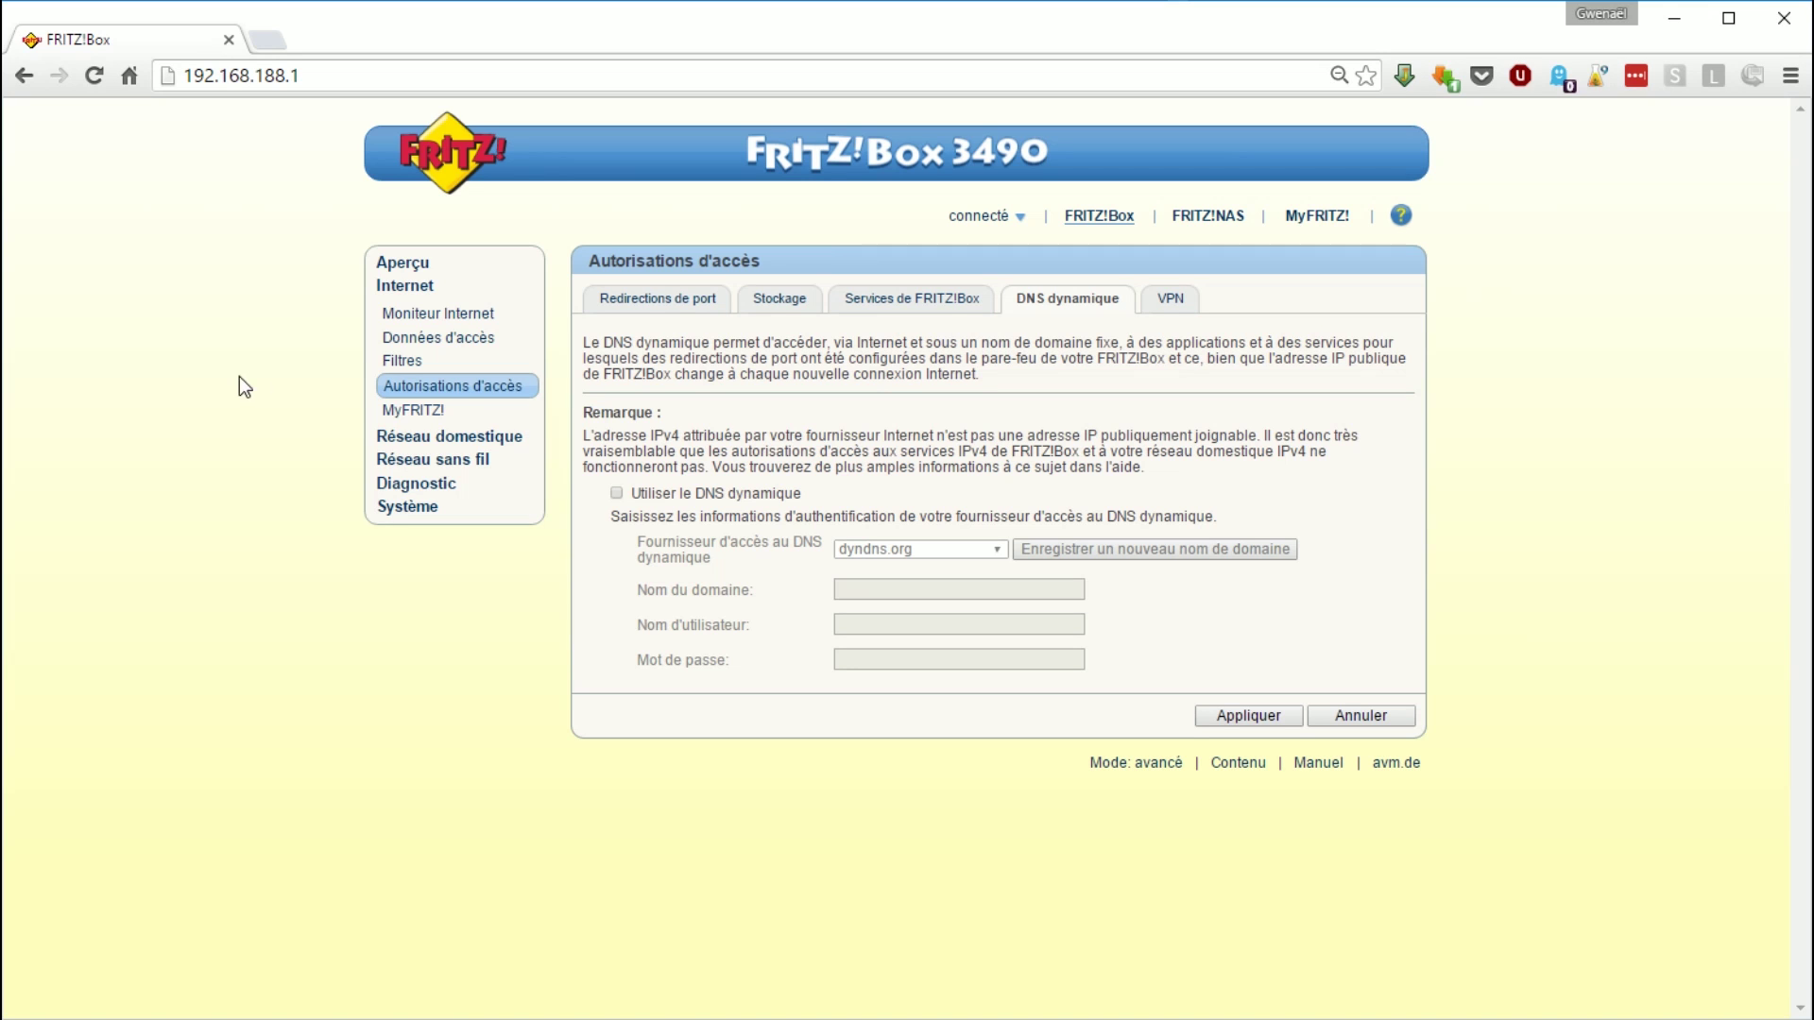
{"action": "left_click", "coordinate": [724, 494]}
{"action": "left_click", "coordinate": [936, 546]}
{"action": "double_click", "coordinate": [934, 539]}
{"action": "left_click", "coordinate": [950, 548]}
{"action": "left_click", "coordinate": [981, 552]}
{"action": "left_click", "coordinate": [995, 552]}
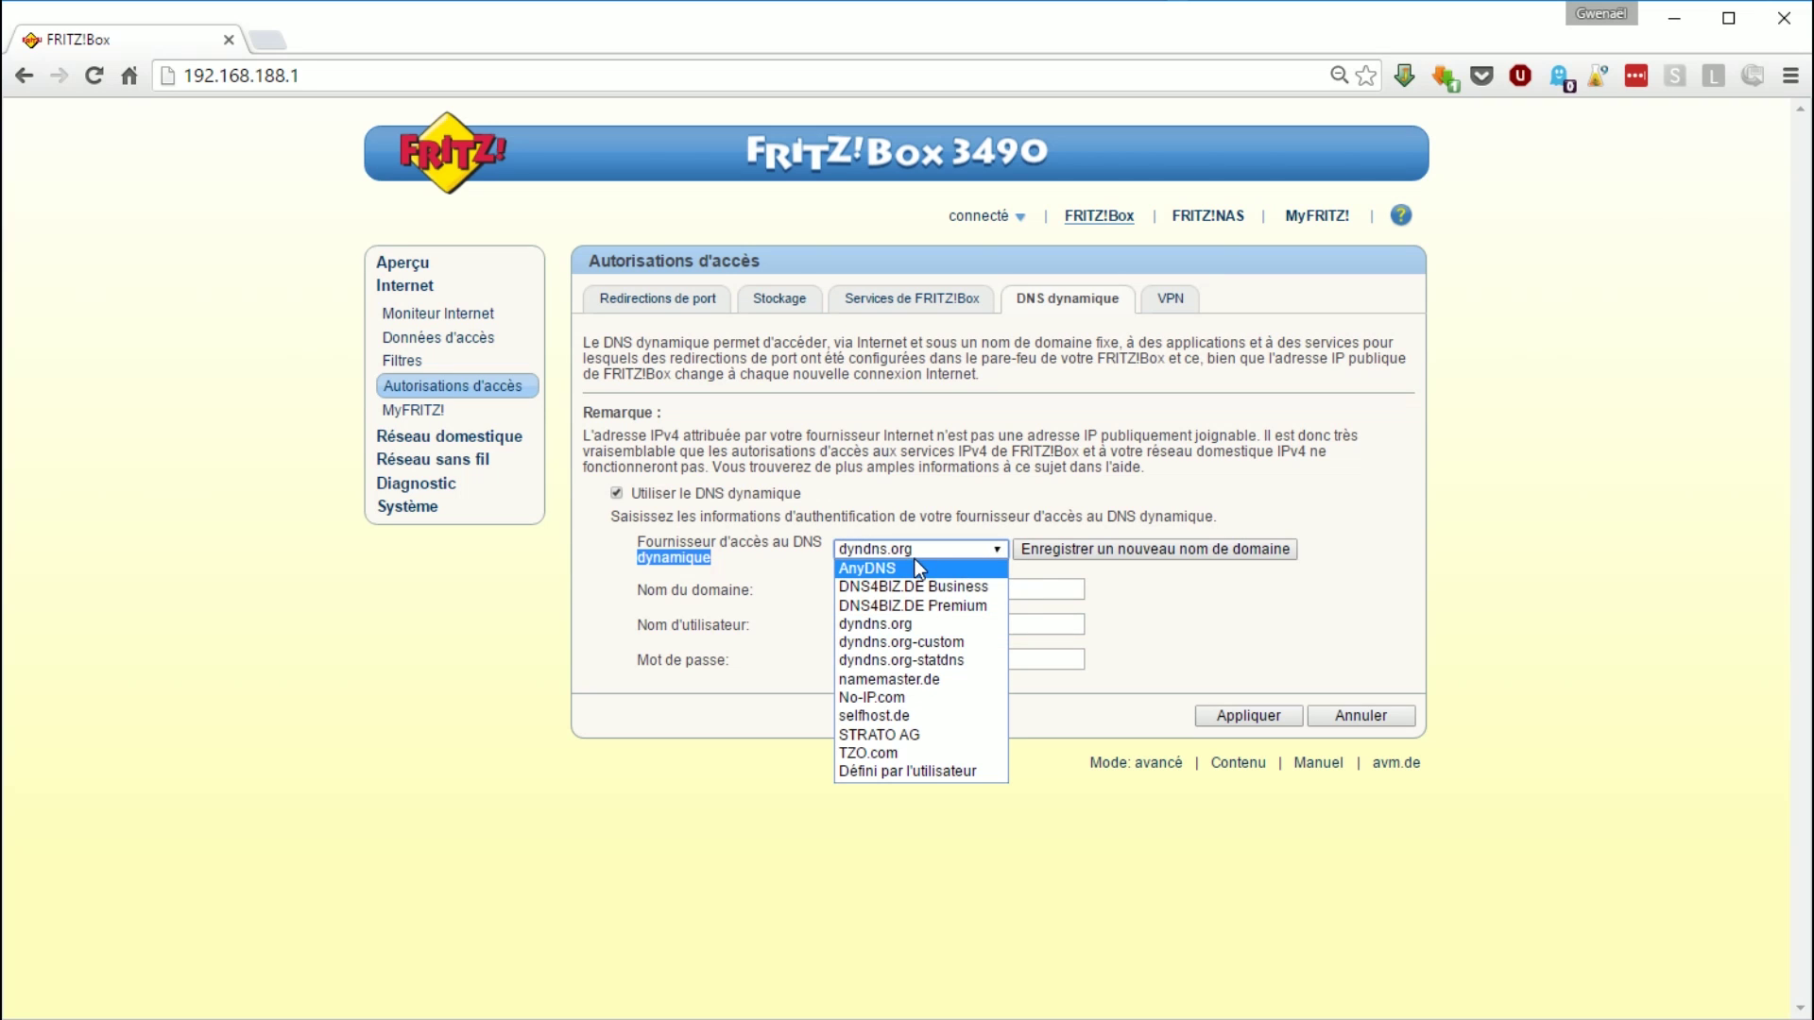
{"action": "left_click", "coordinate": [941, 538]}
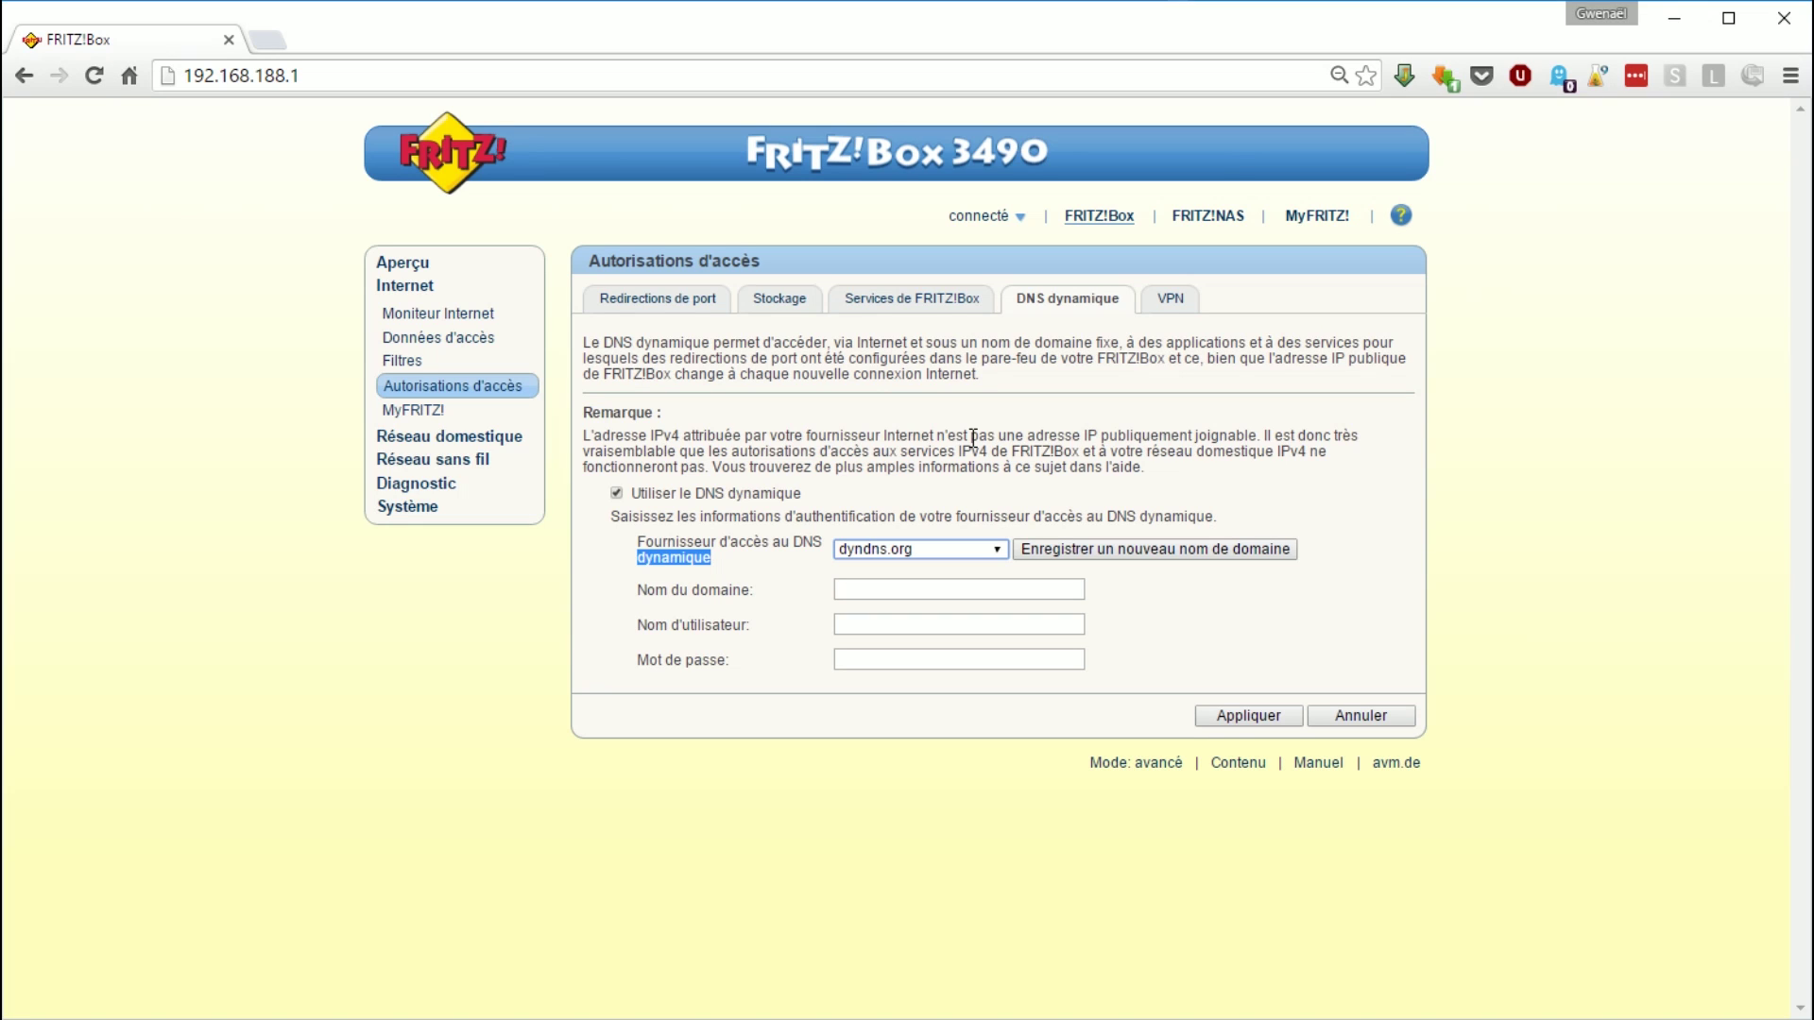
- Open the VPN access permissions and start adding a VPN connection to review the available connection types
{"action": "left_click", "coordinate": [1174, 301]}
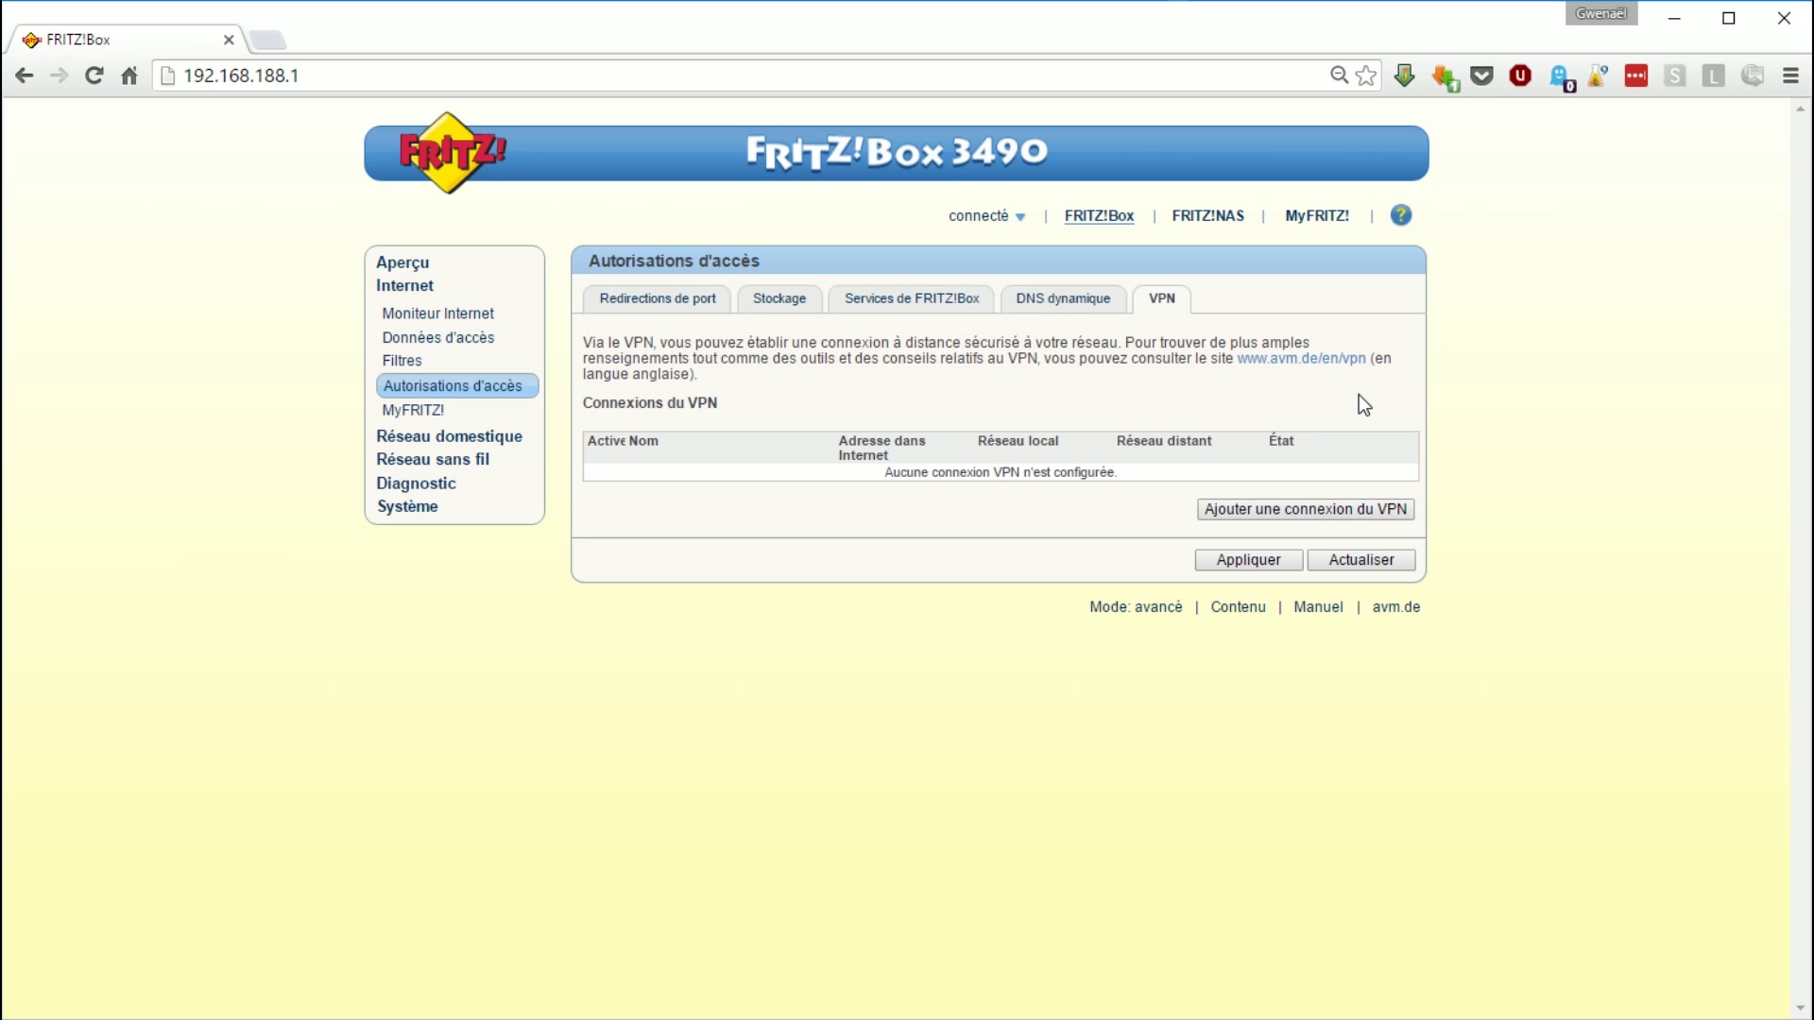
{"action": "left_click", "coordinate": [1320, 508]}
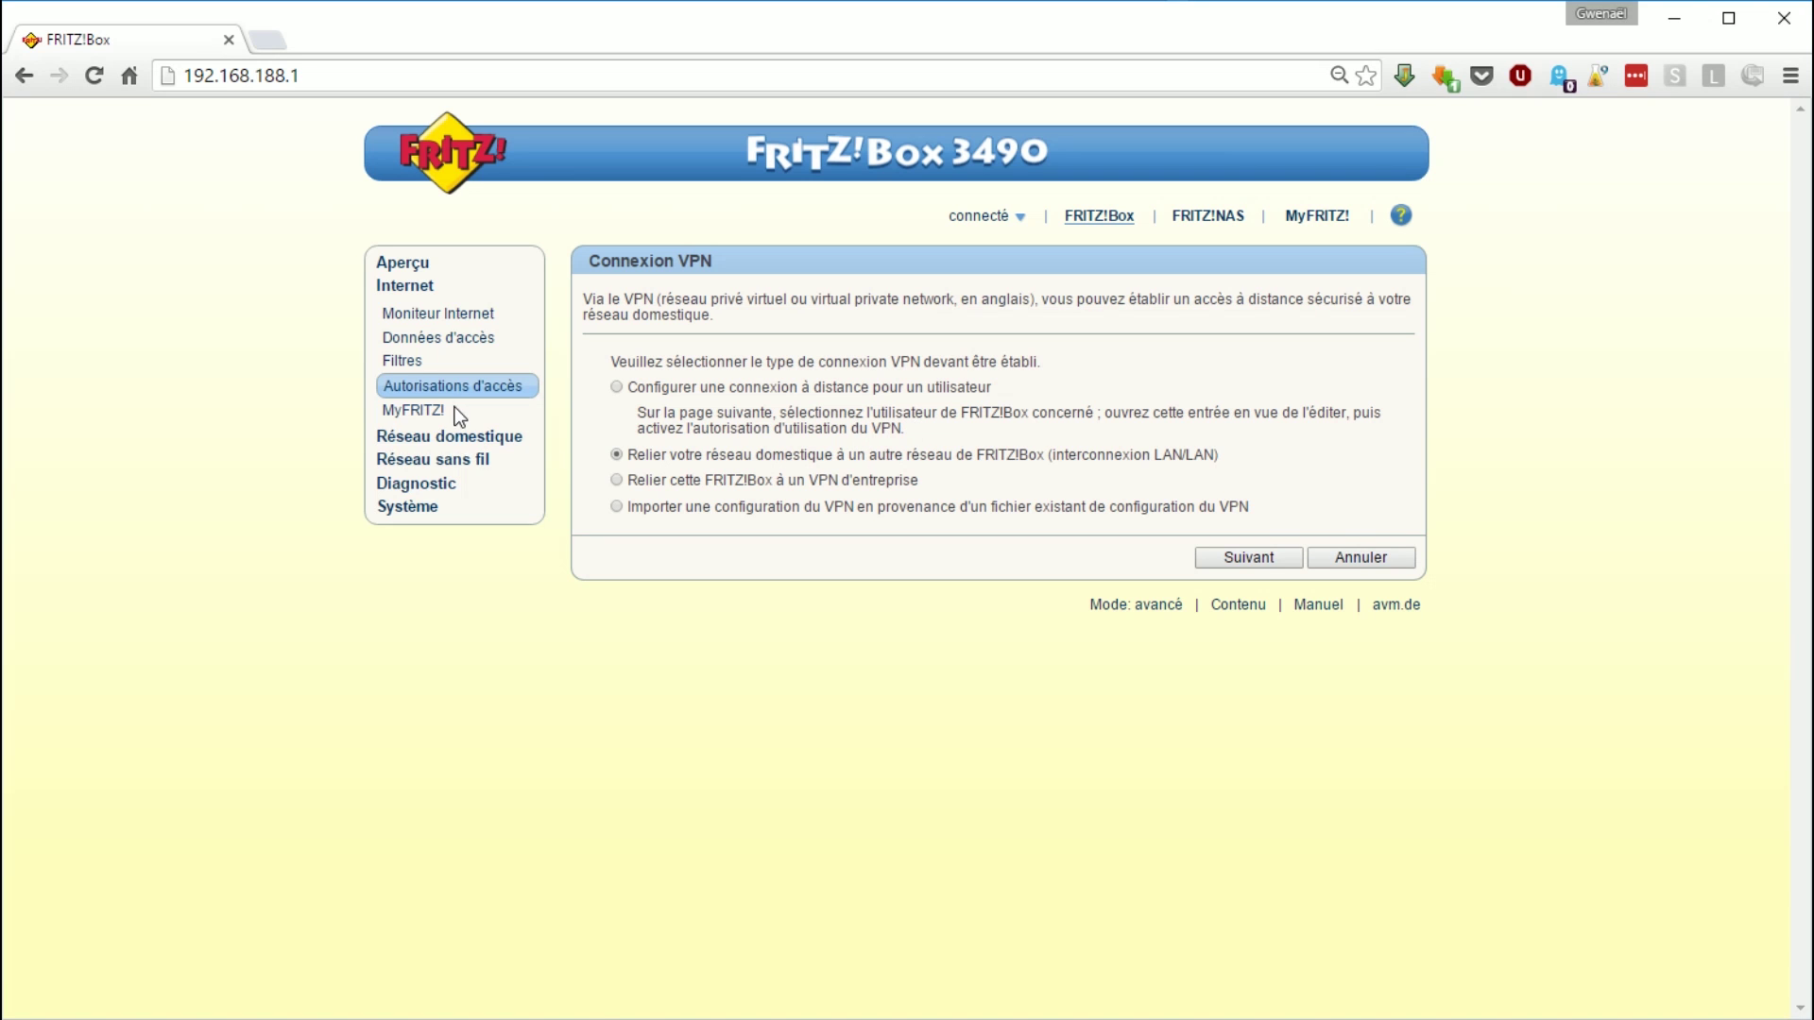
- Open the MyFRITZ! account settings, view the myfritz.net login page in a separate browser tab, and return to the FRITZ!Box interface
{"action": "left_click", "coordinate": [423, 412]}
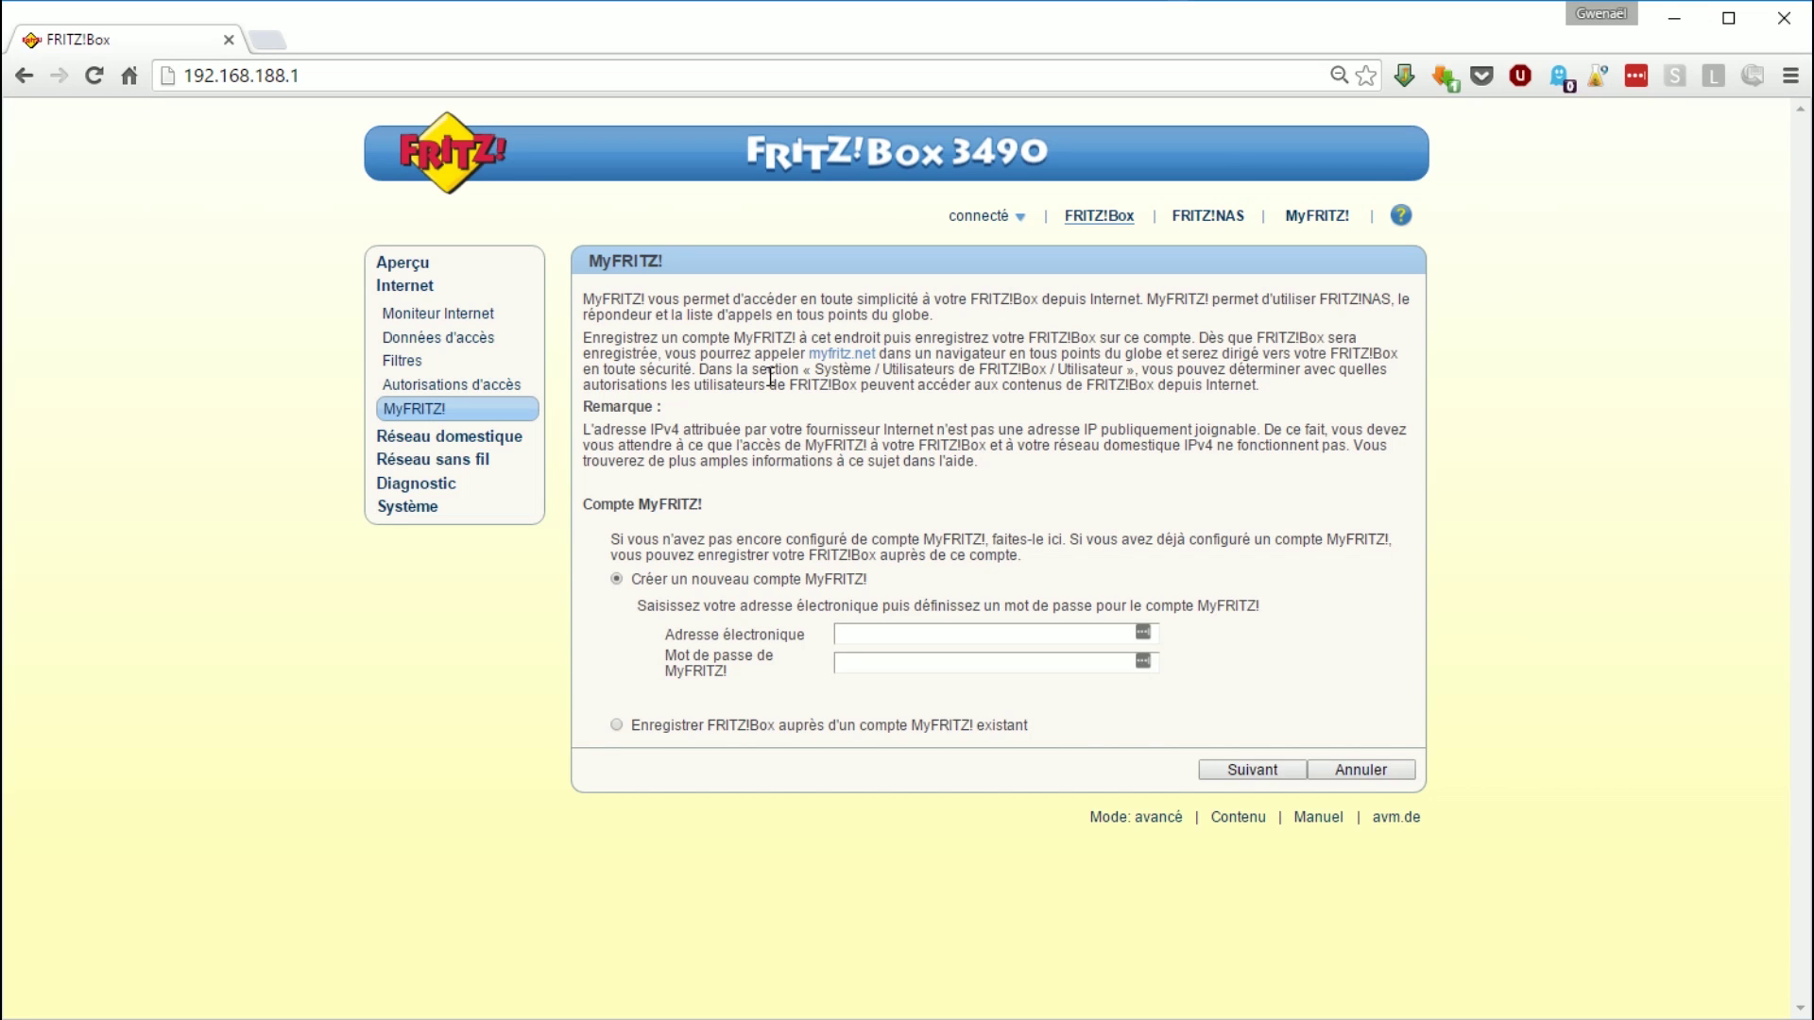
{"action": "right_click", "coordinate": [840, 360]}
{"action": "left_click", "coordinate": [893, 361]}
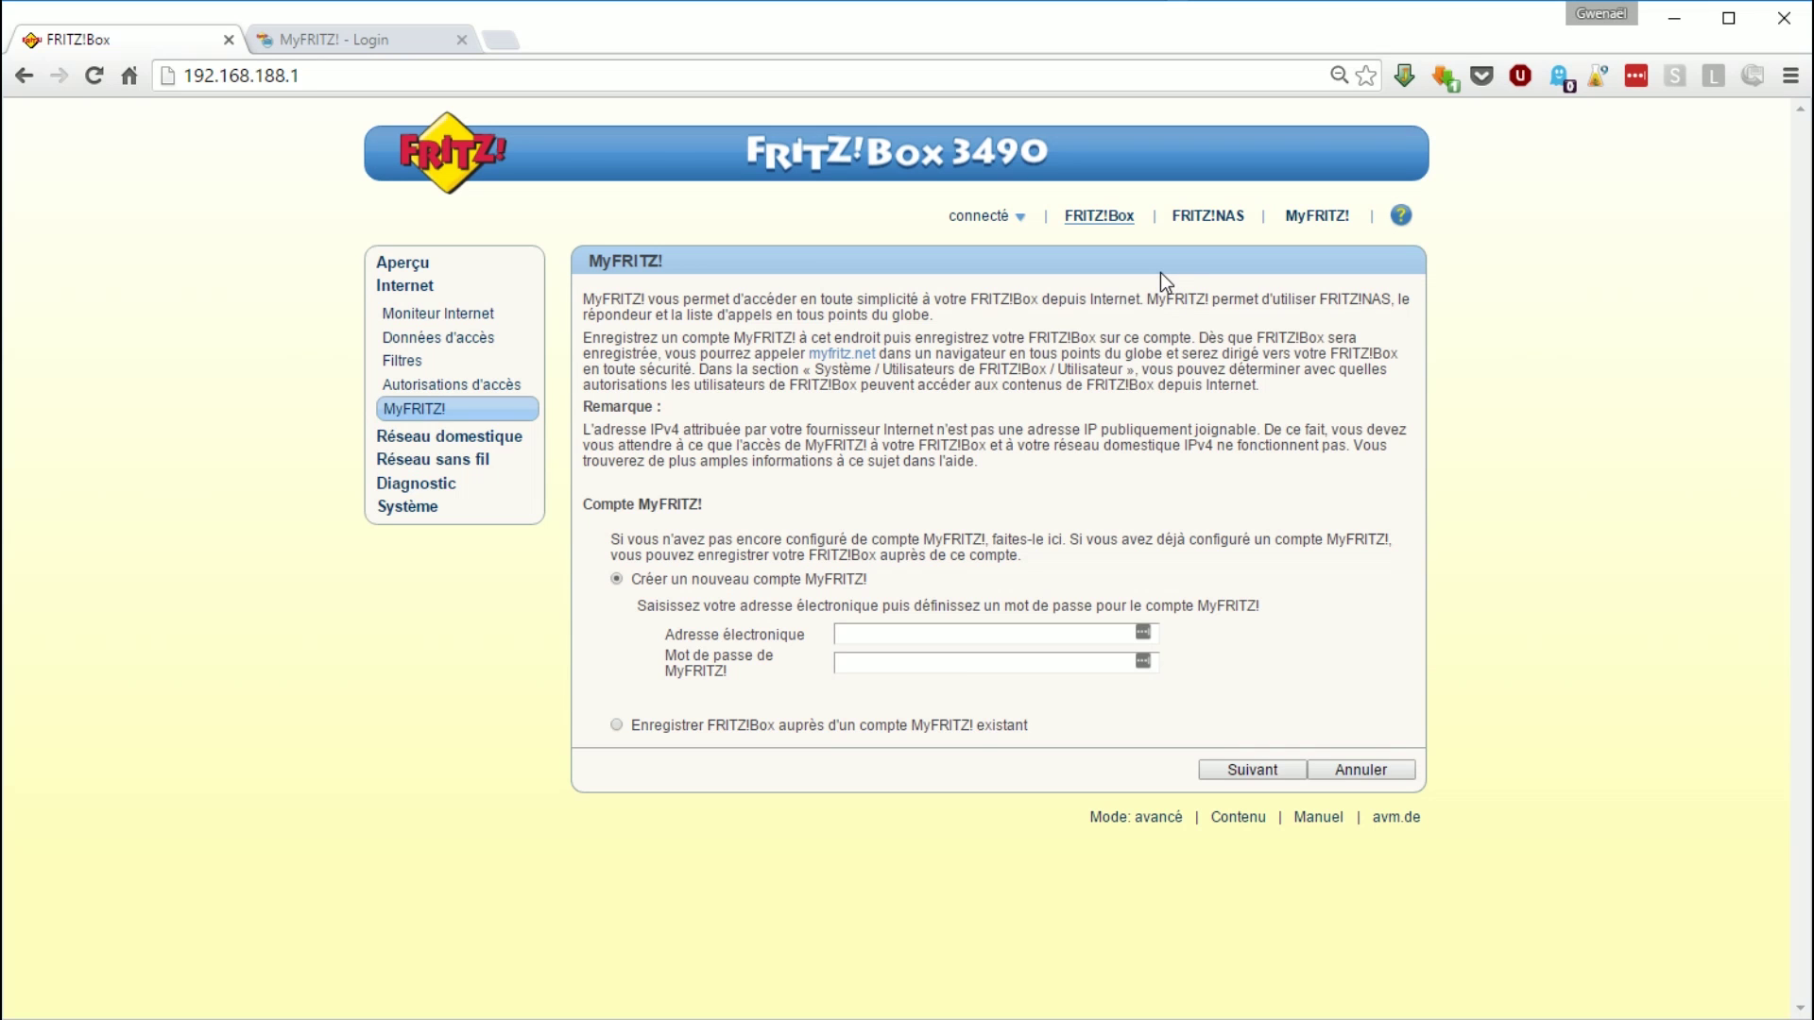
{"action": "left_click", "coordinate": [367, 36]}
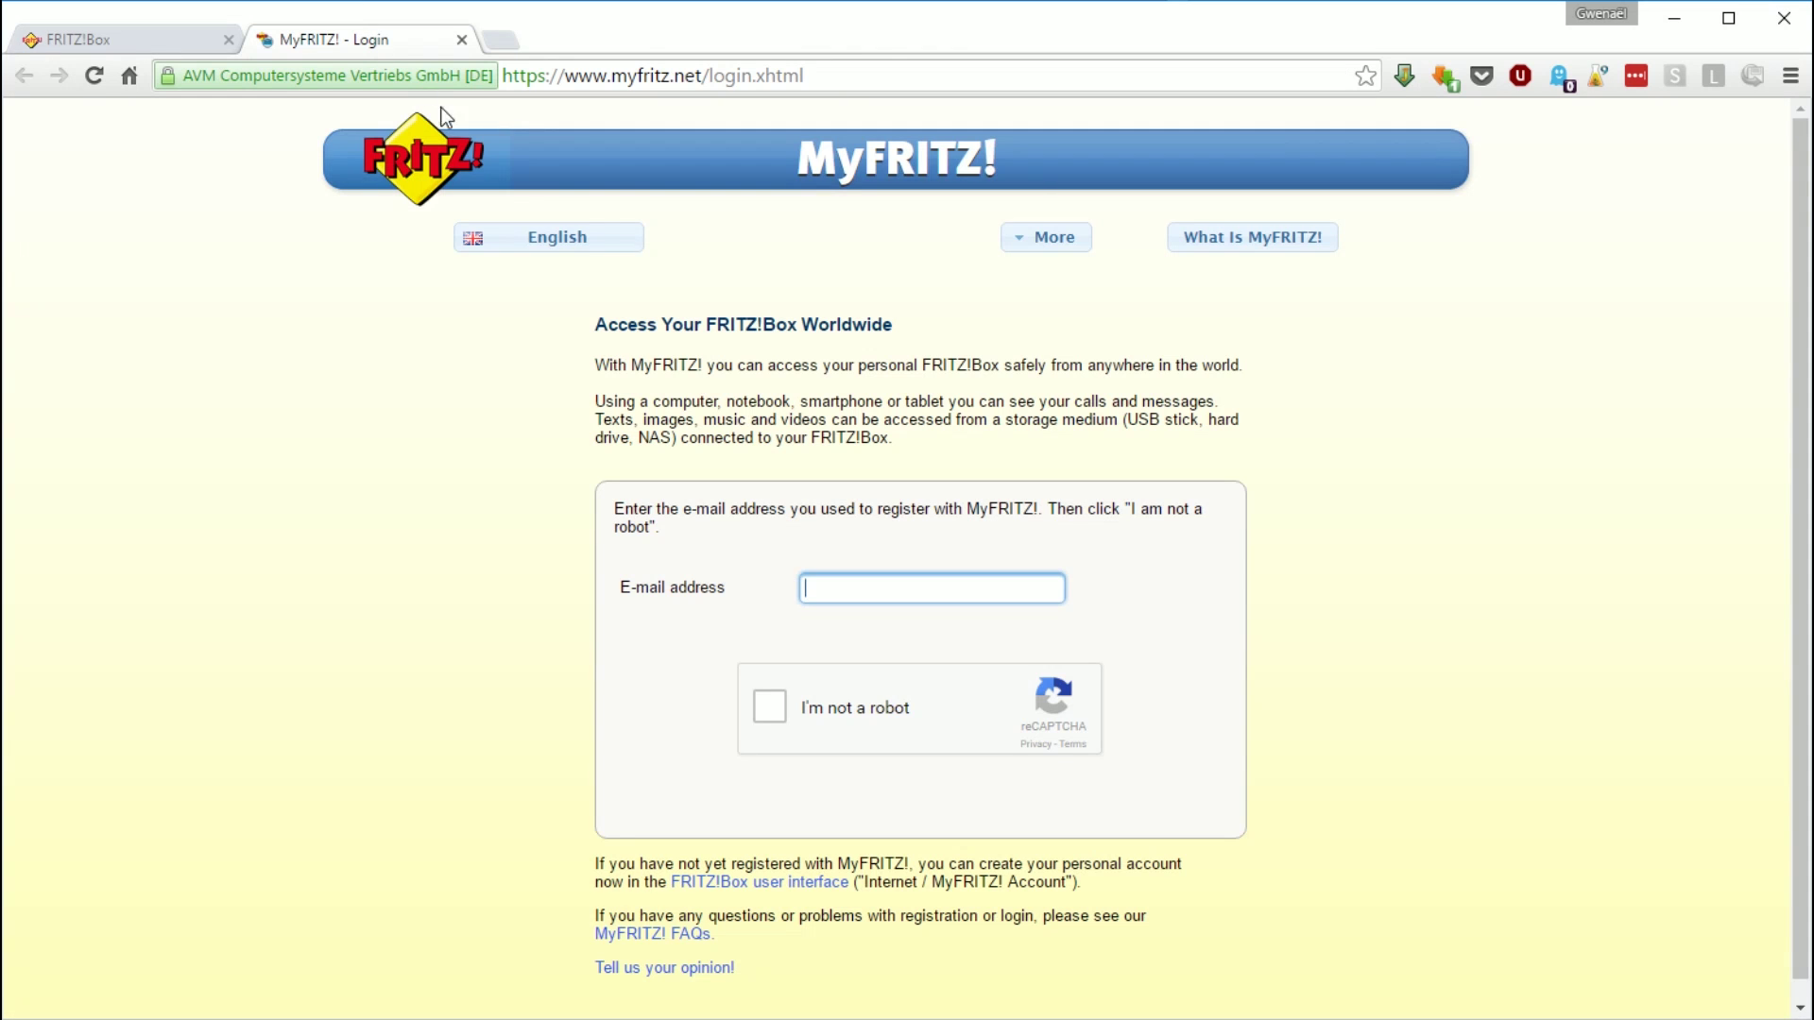
{"action": "left_click", "coordinate": [147, 42]}
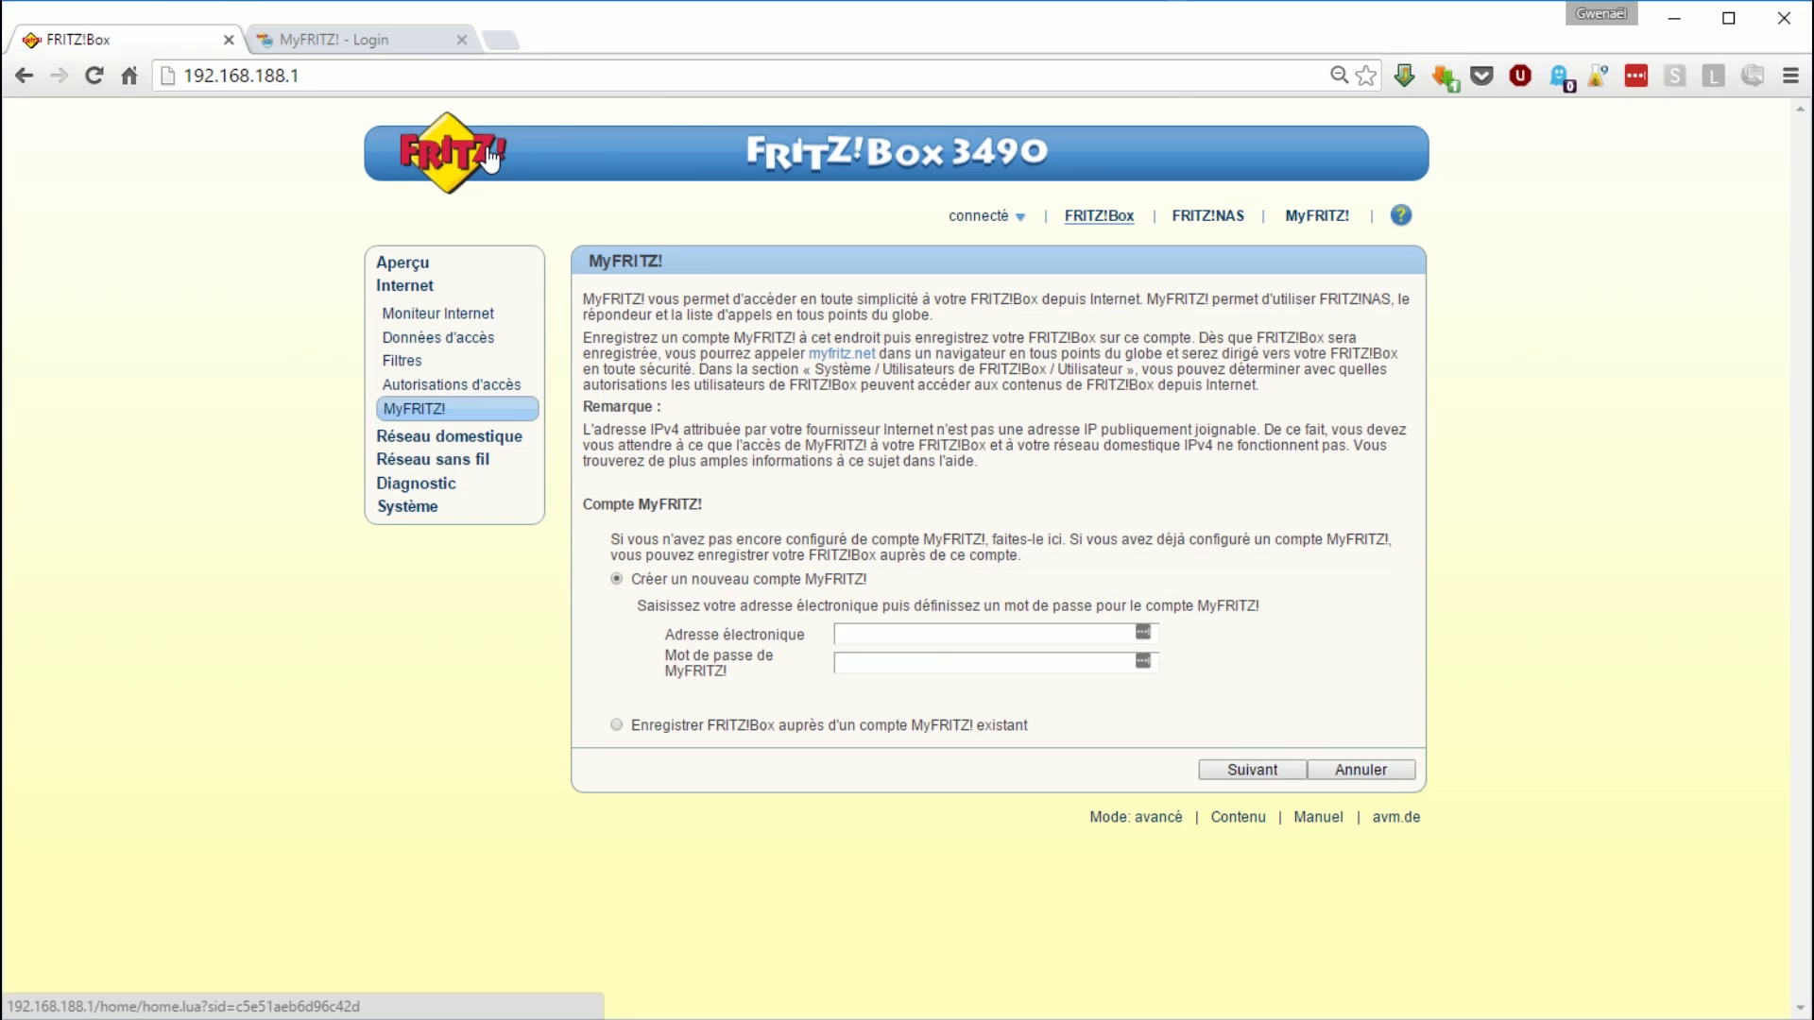
- Review the active and unused devices of the home network, and open the wireless network settings
{"action": "left_click", "coordinate": [442, 435]}
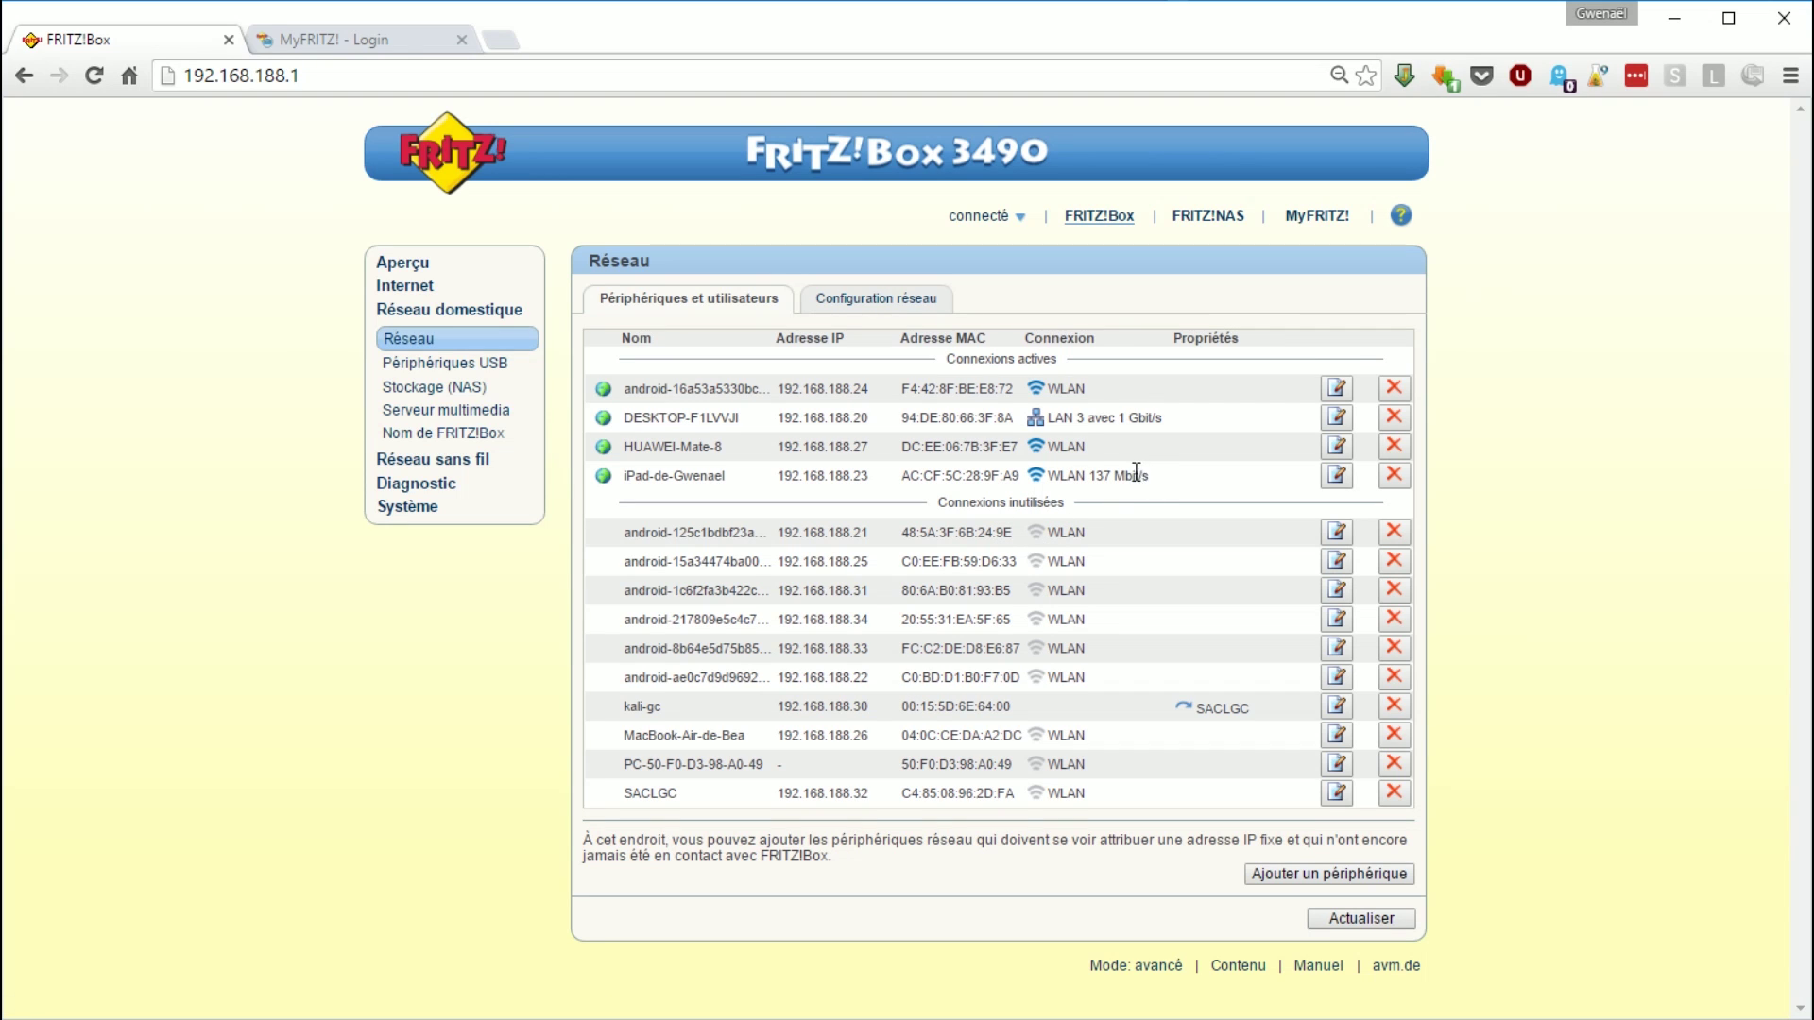
{"action": "left_click", "coordinate": [1075, 481]}
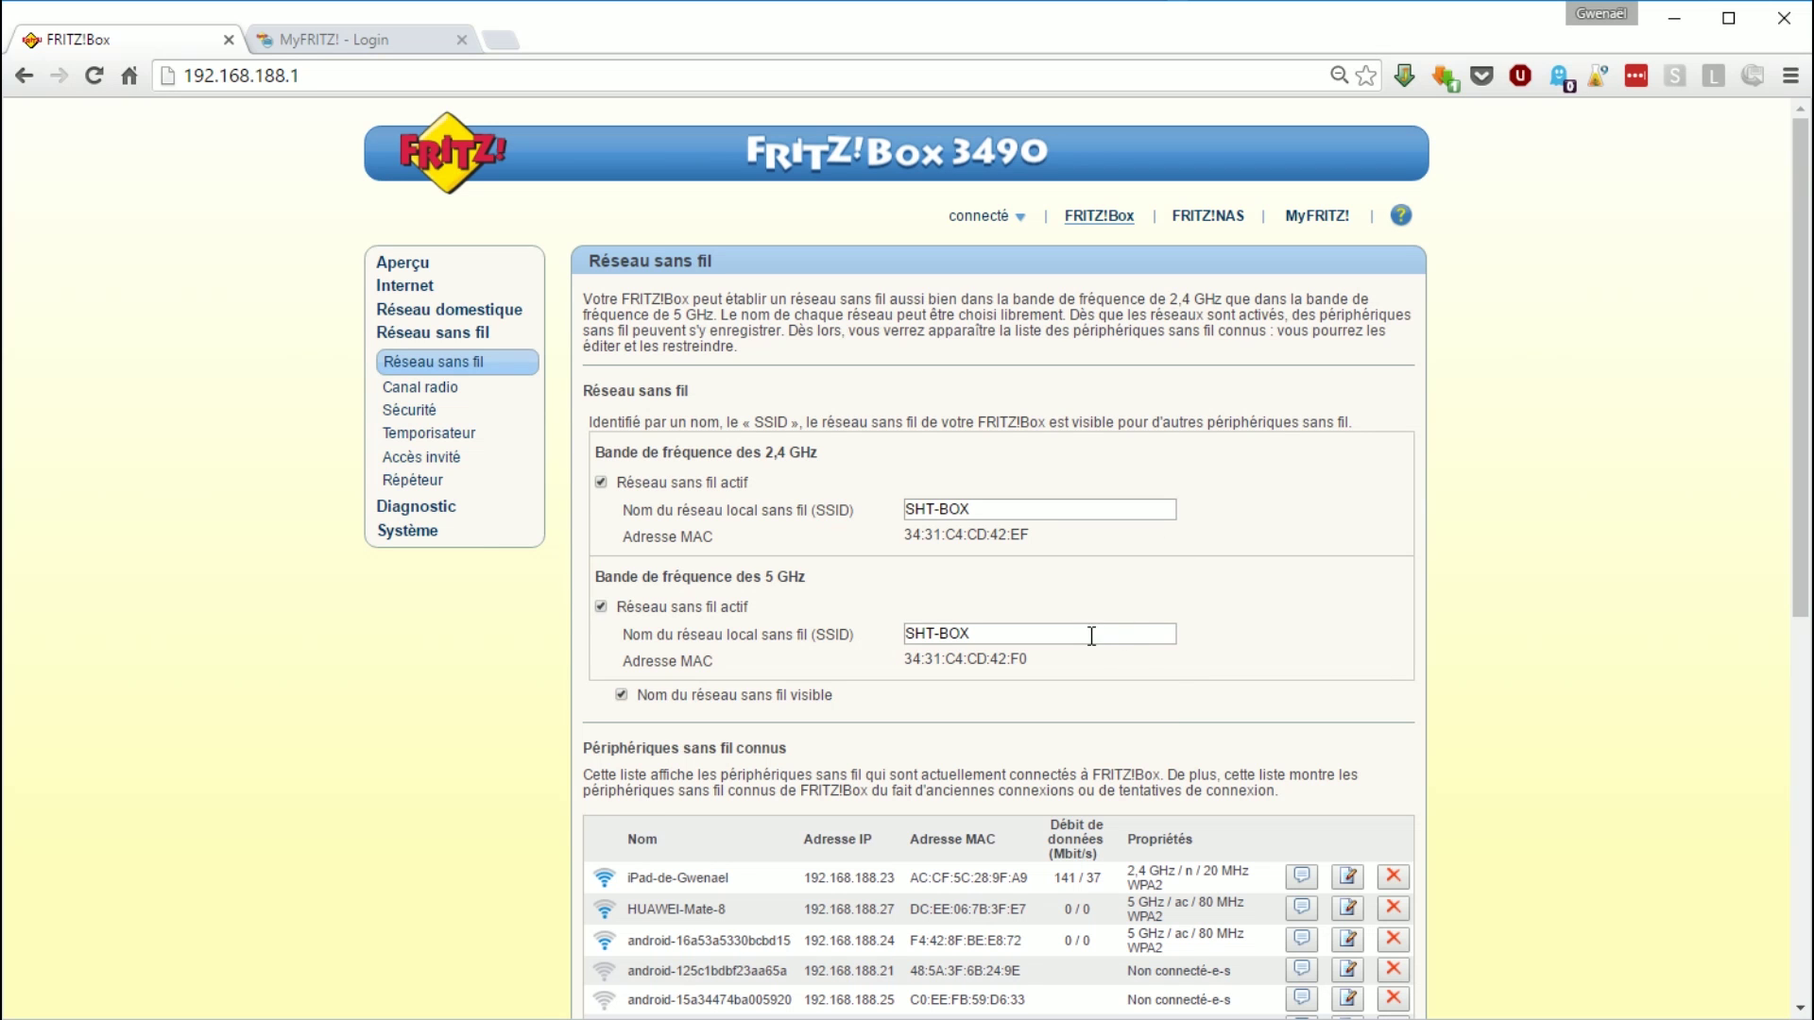
- Examine the 2.4 GHz and 5 GHz network settings, the known wireless devices, the QR code and the FRITZ!App Fon option
{"action": "scroll", "coordinate": [1096, 651], "scroll_direction": "down", "scroll_amount": 2}
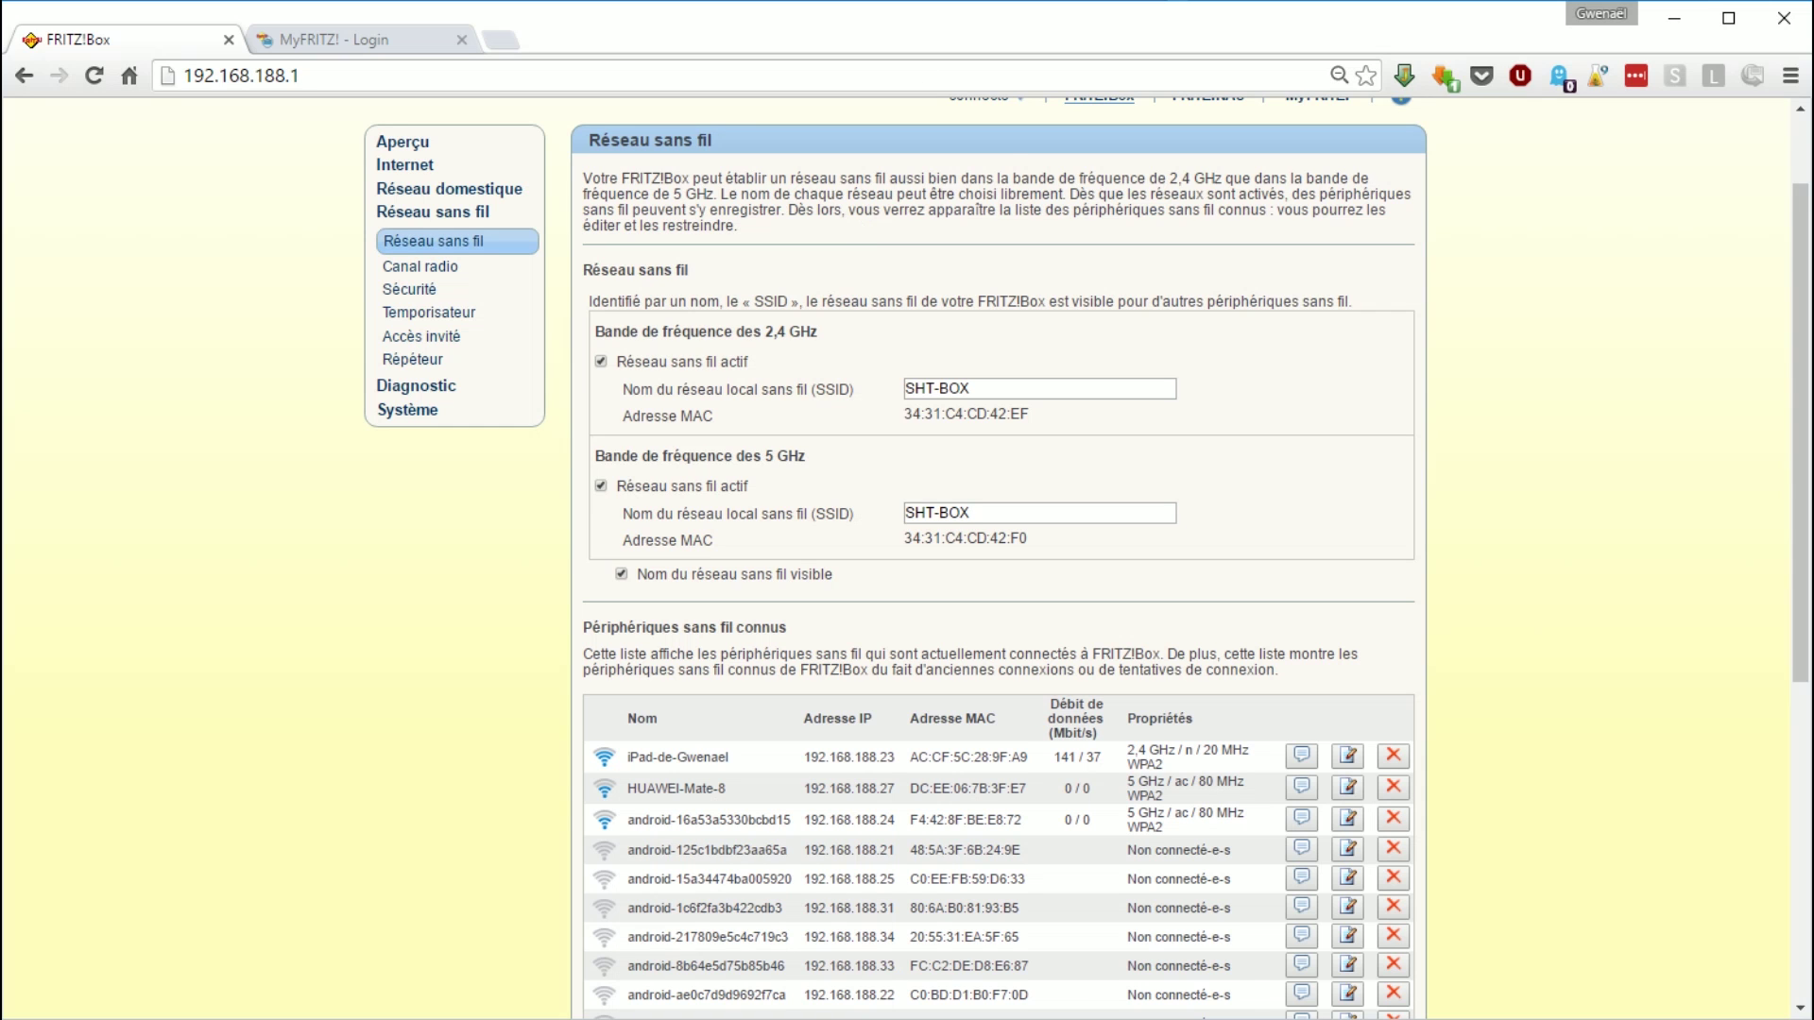
{"action": "scroll", "coordinate": [1301, 430], "scroll_direction": "up", "scroll_amount": 1}
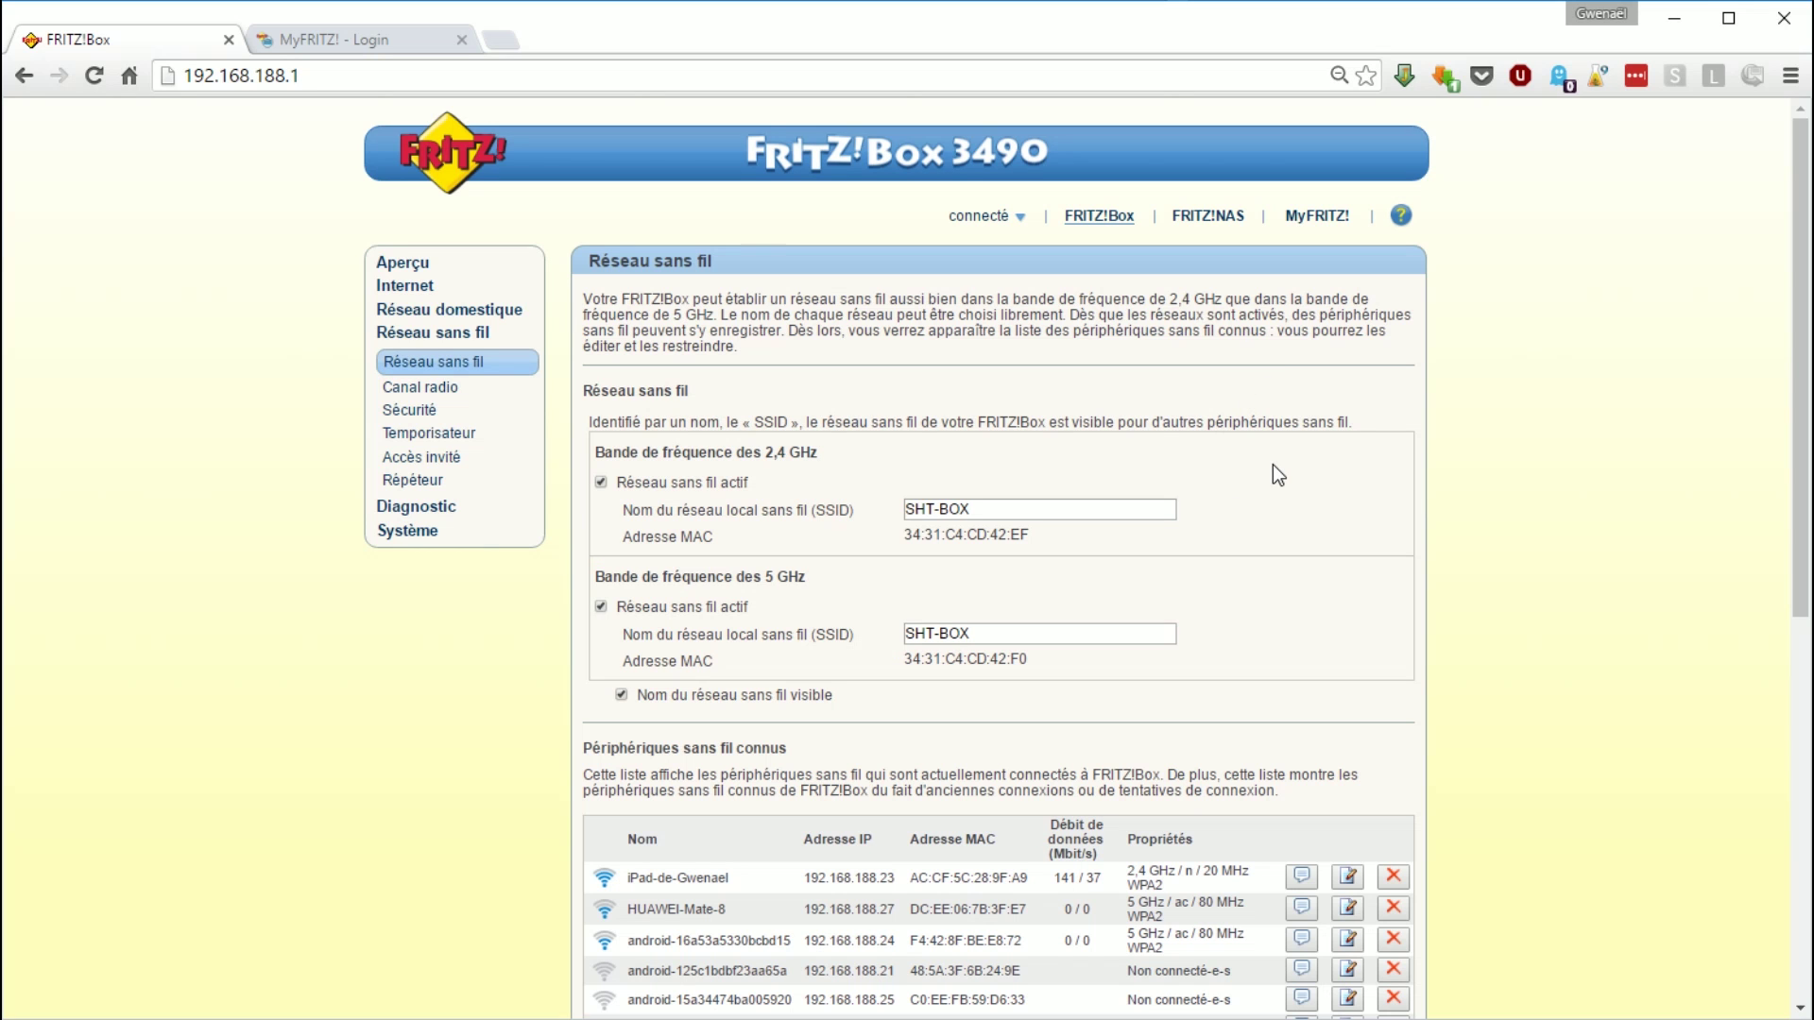
{"action": "scroll", "coordinate": [1261, 450], "scroll_direction": "down", "scroll_amount": 2}
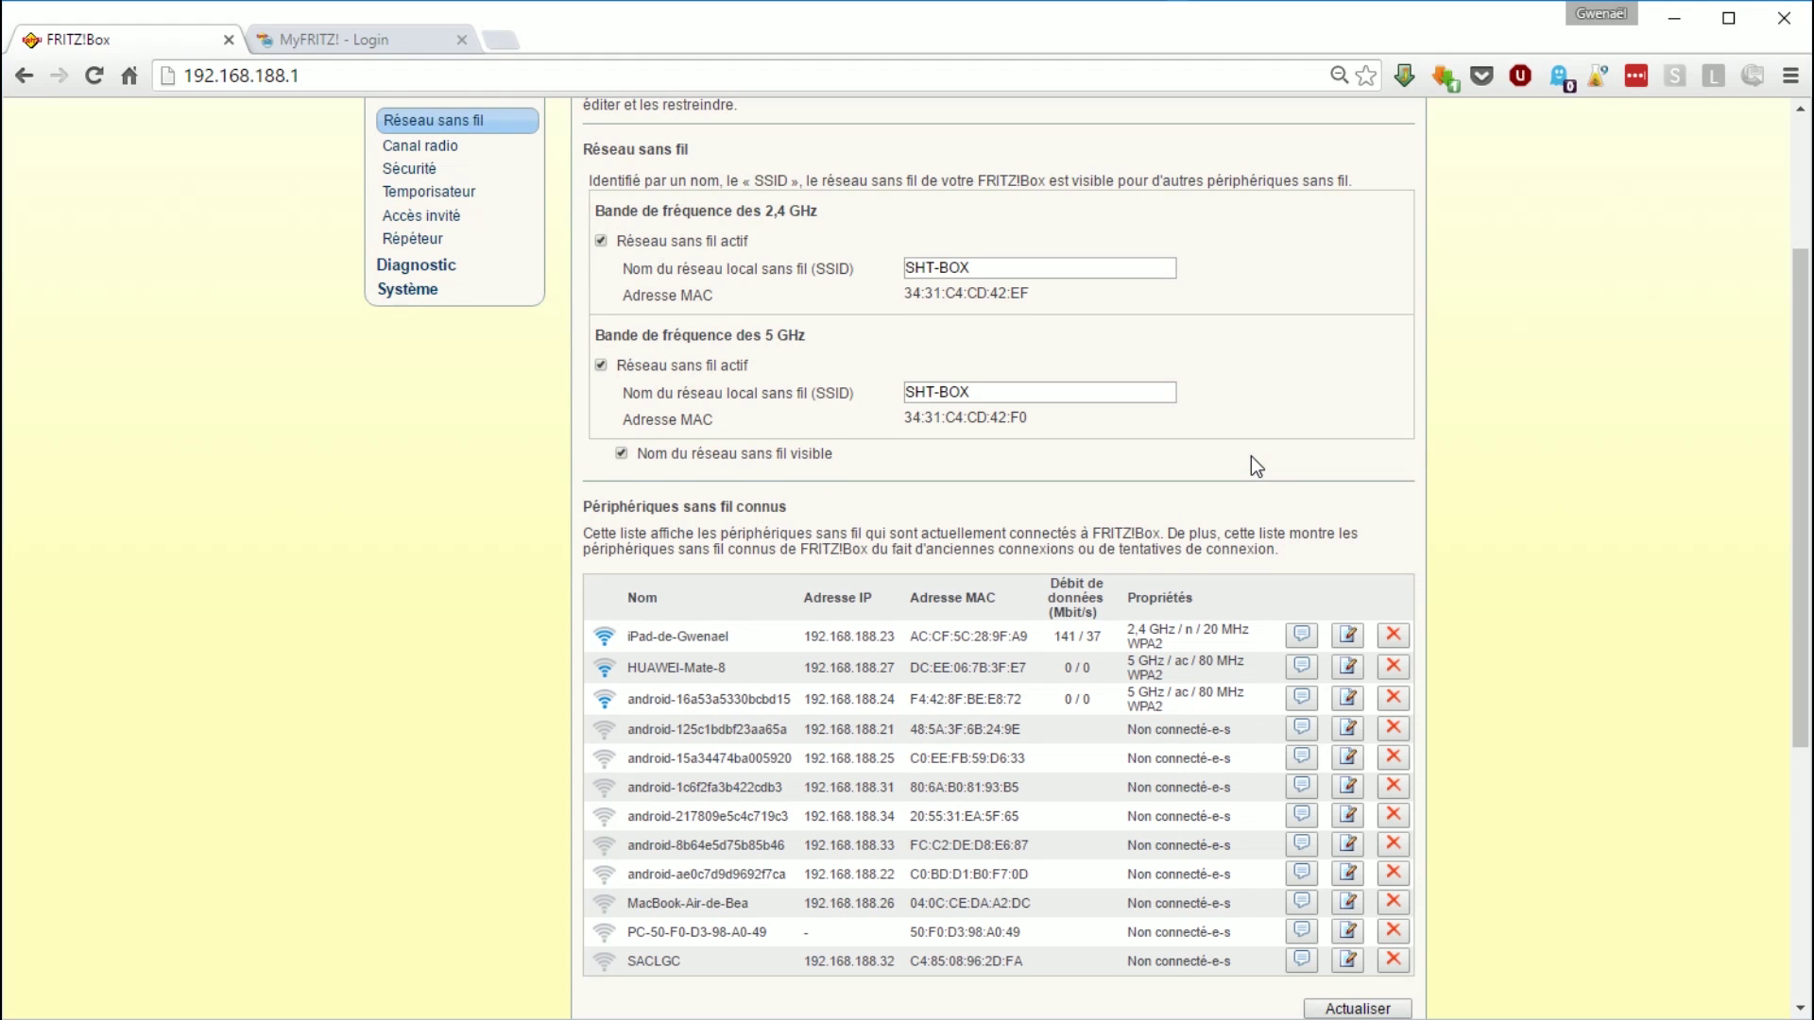
{"action": "scroll", "coordinate": [1251, 456], "scroll_direction": "down", "scroll_amount": 1}
{"action": "scroll", "coordinate": [1247, 482], "scroll_direction": "down", "scroll_amount": 2}
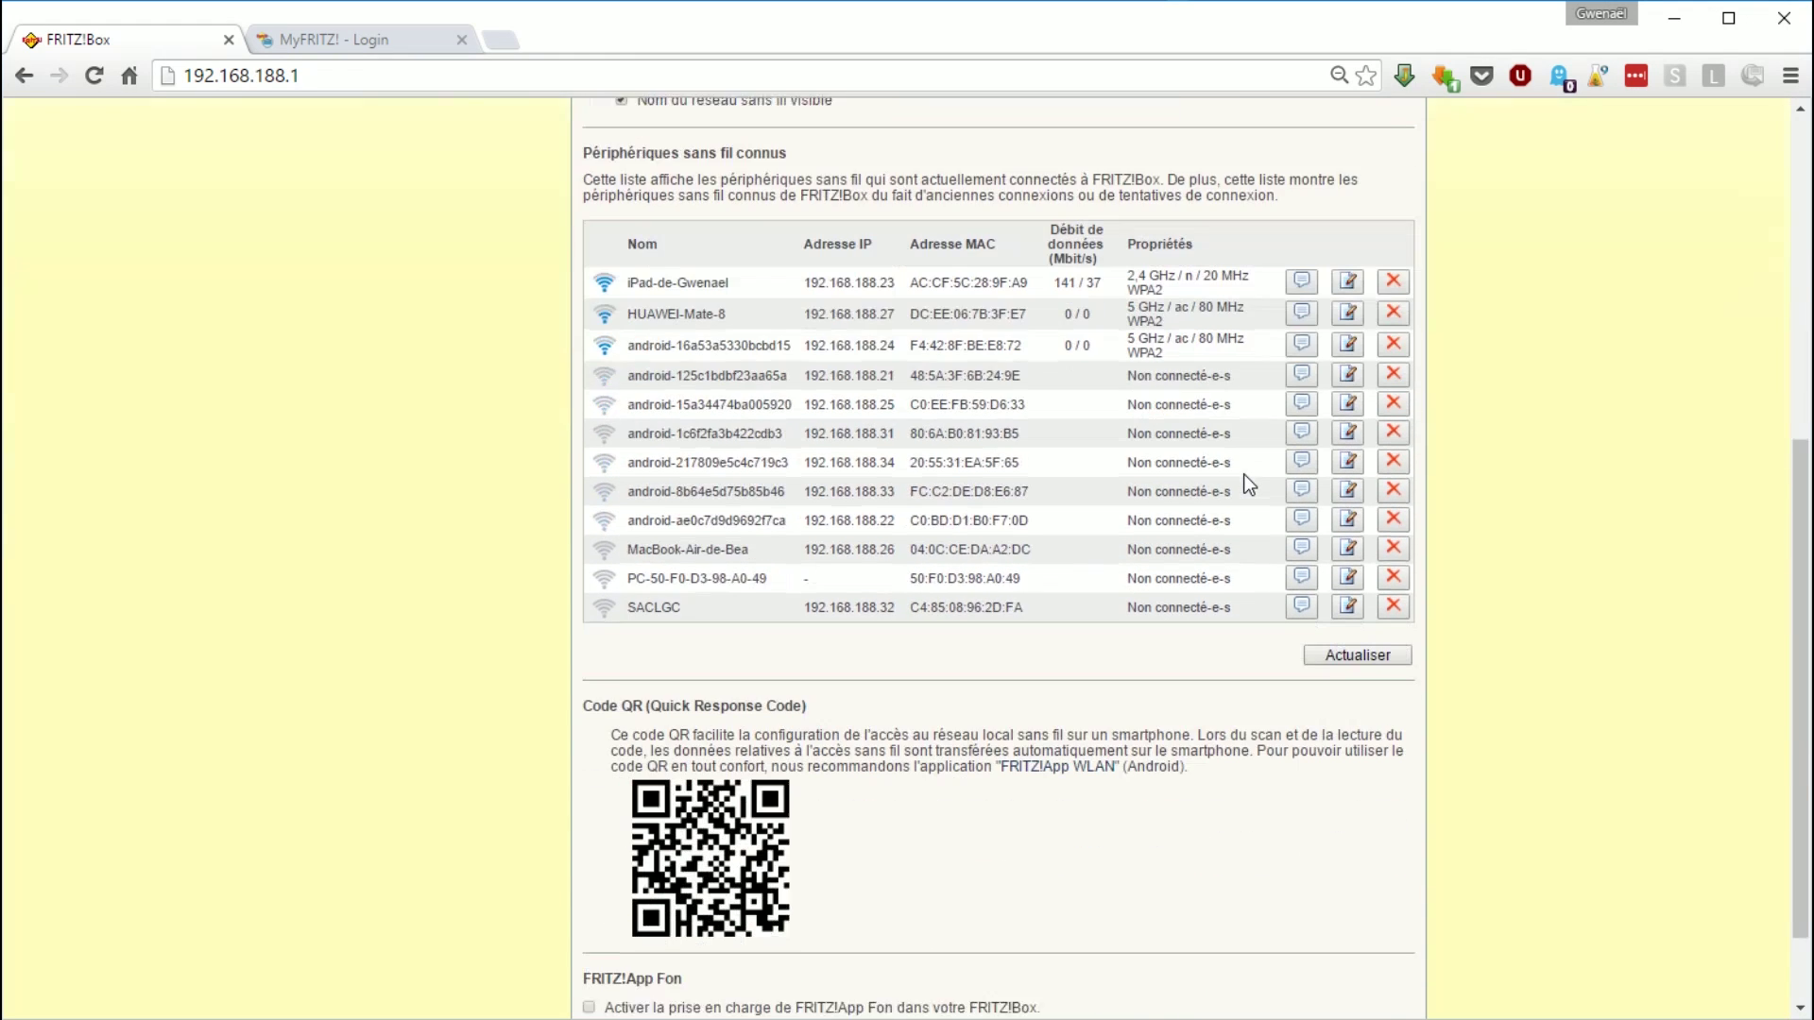
{"action": "scroll", "coordinate": [1243, 477], "scroll_direction": "up", "scroll_amount": 4}
{"action": "scroll", "coordinate": [1244, 467], "scroll_direction": "up", "scroll_amount": 2}
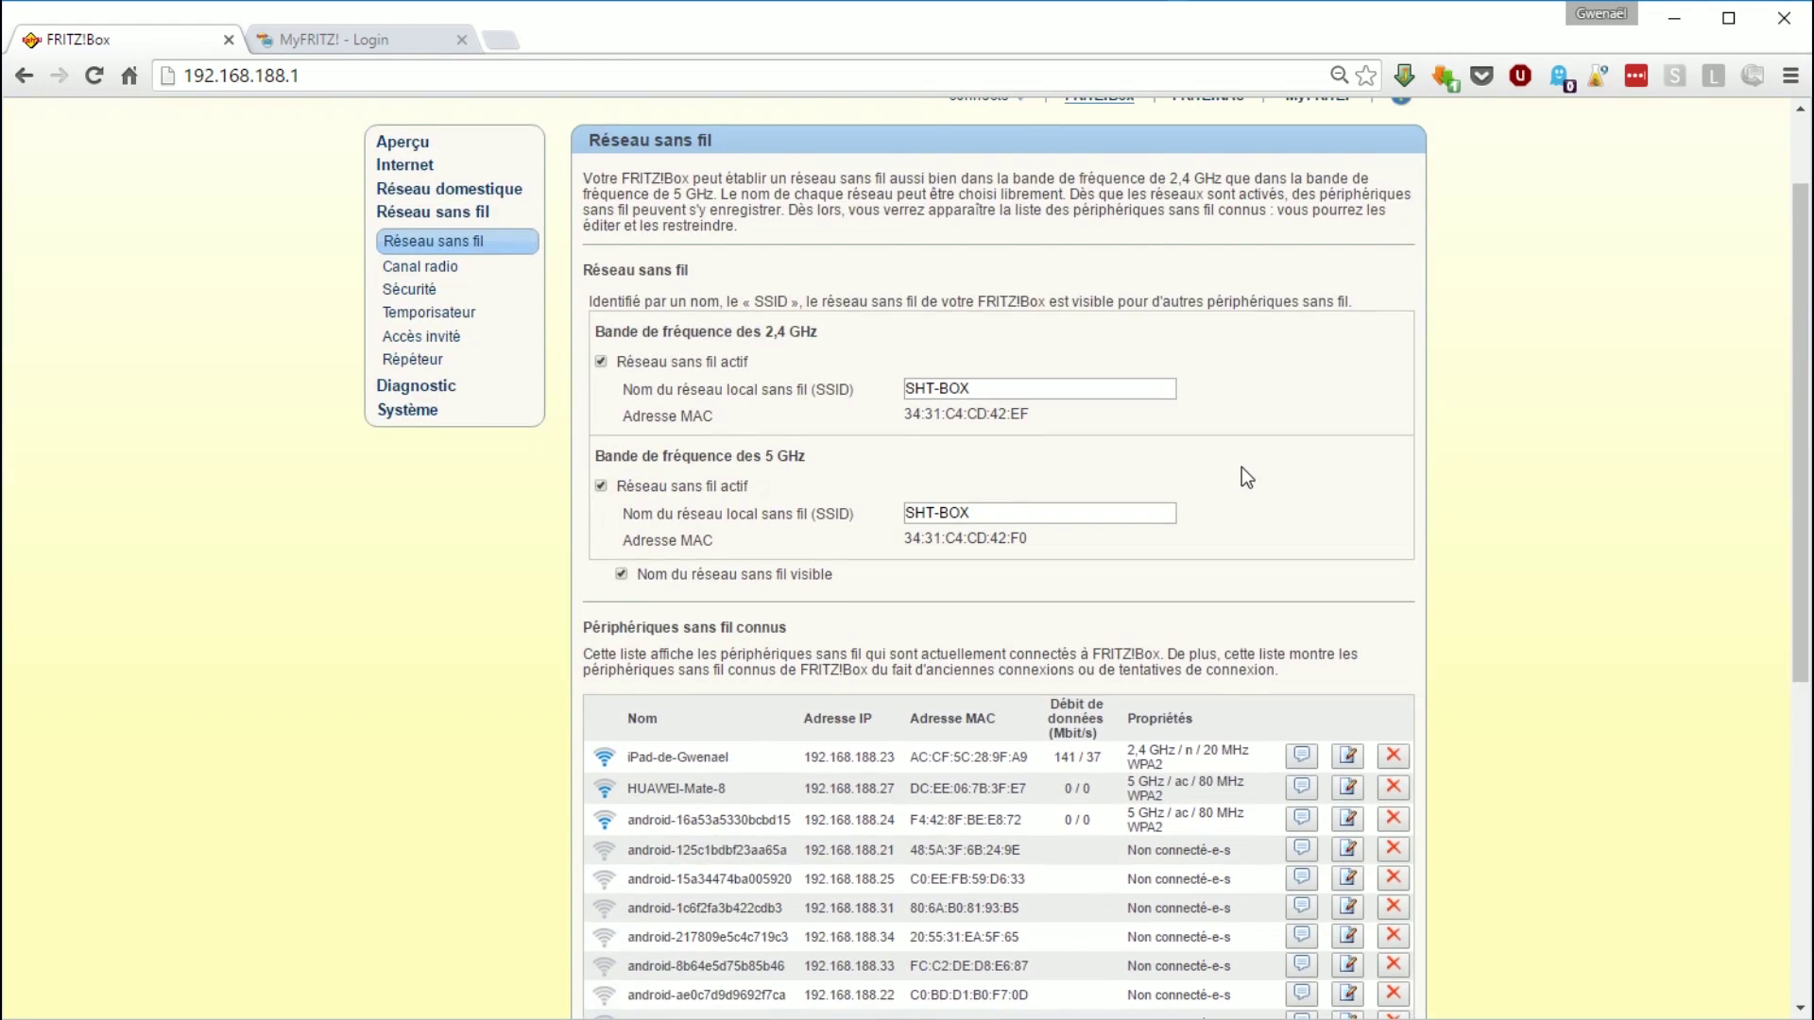
{"action": "scroll", "coordinate": [1242, 467], "scroll_direction": "down", "scroll_amount": 3}
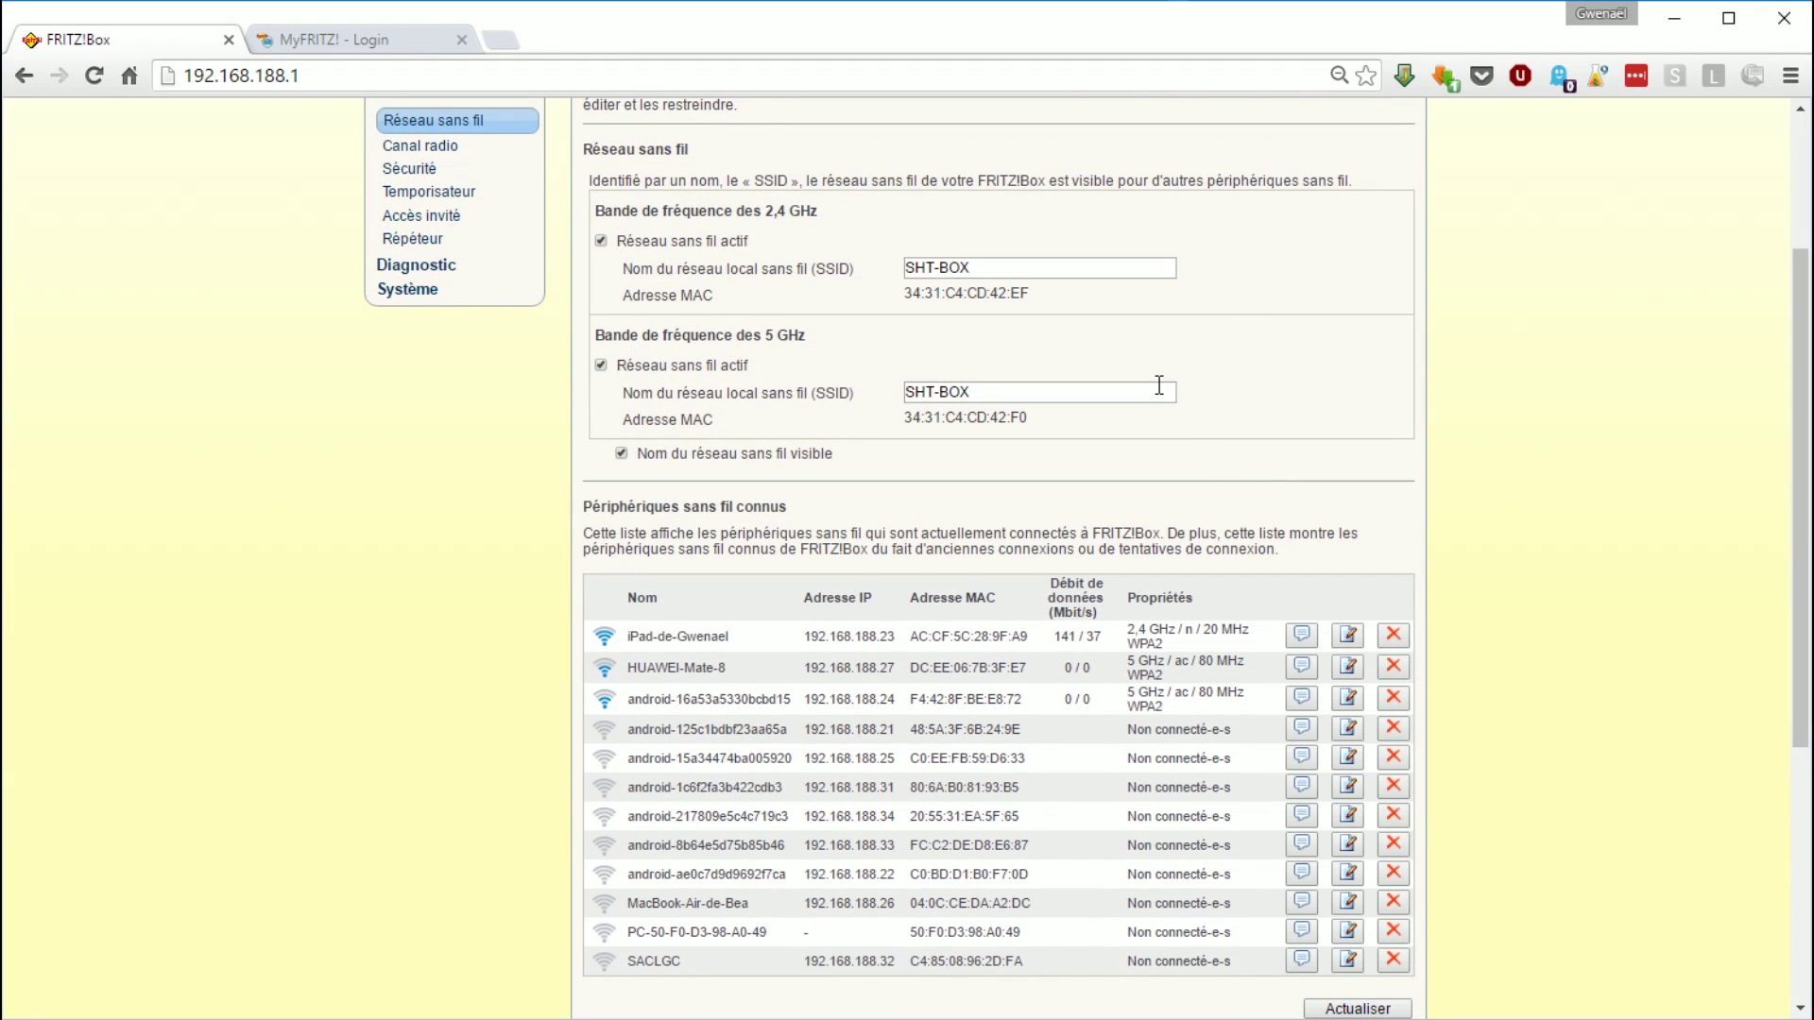
{"action": "scroll", "coordinate": [1134, 364], "scroll_direction": "up", "scroll_amount": 1}
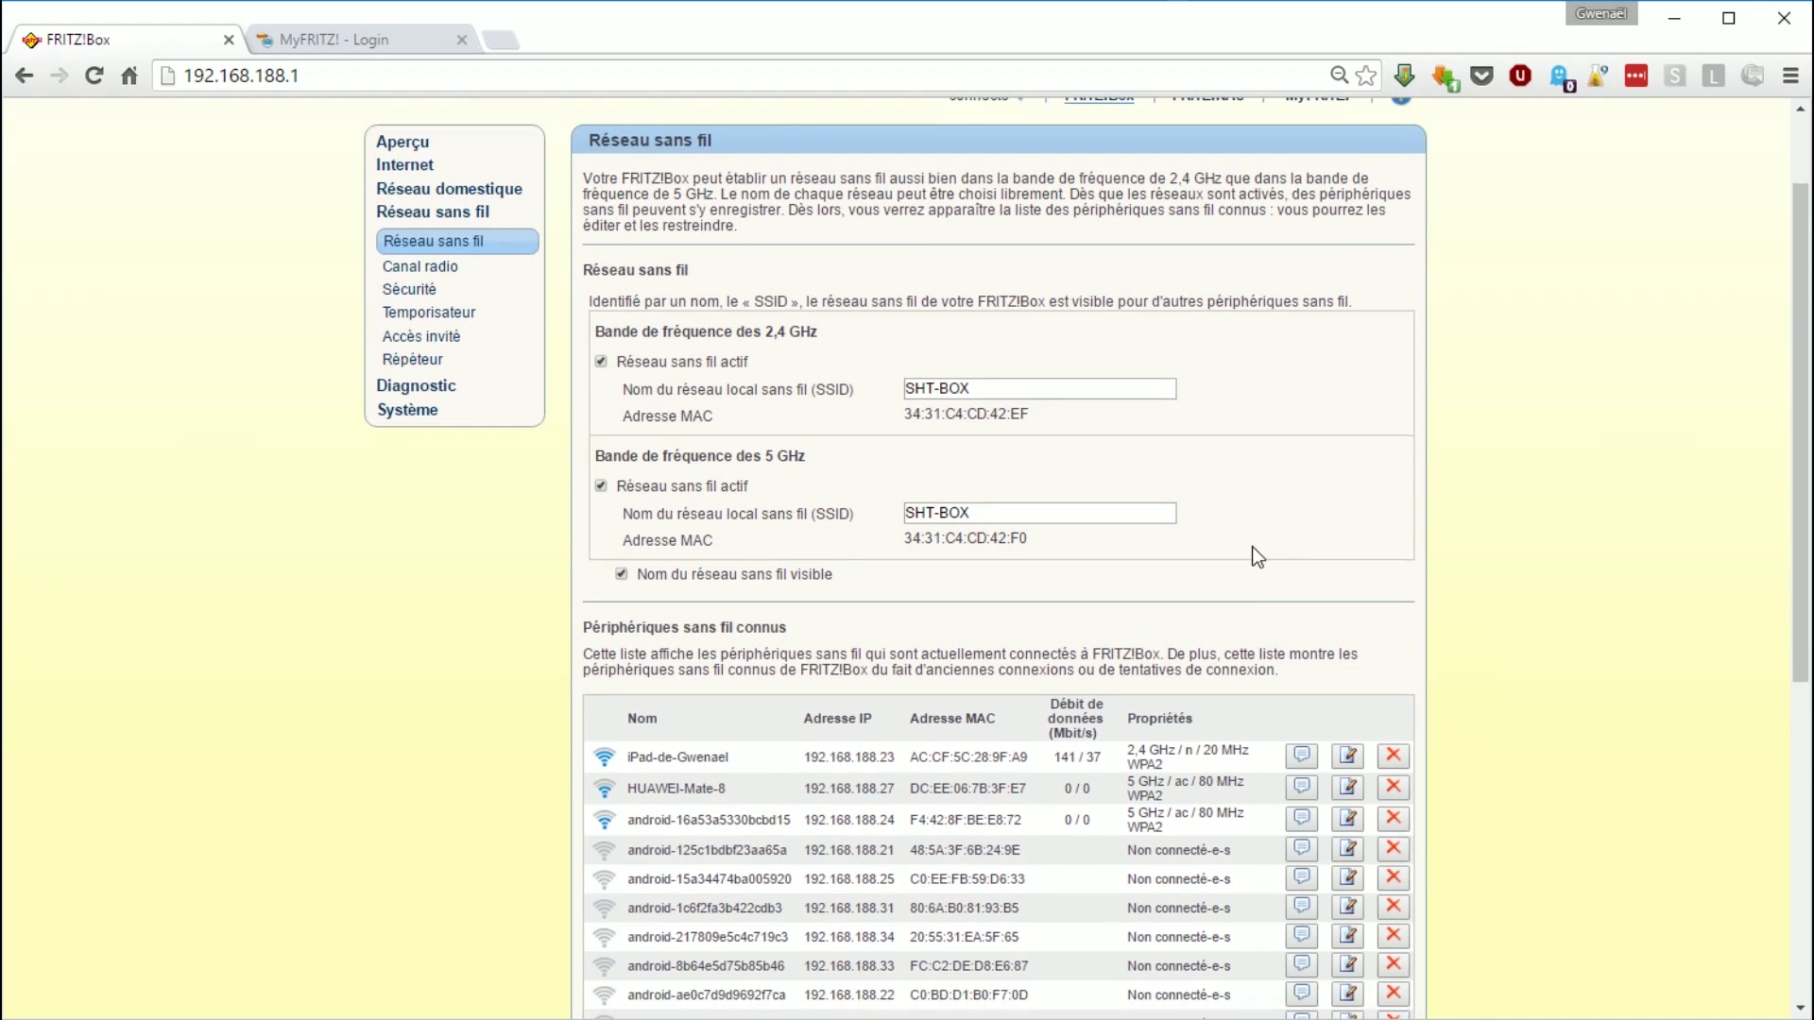
{"action": "scroll", "coordinate": [1244, 553], "scroll_direction": "down", "scroll_amount": 6}
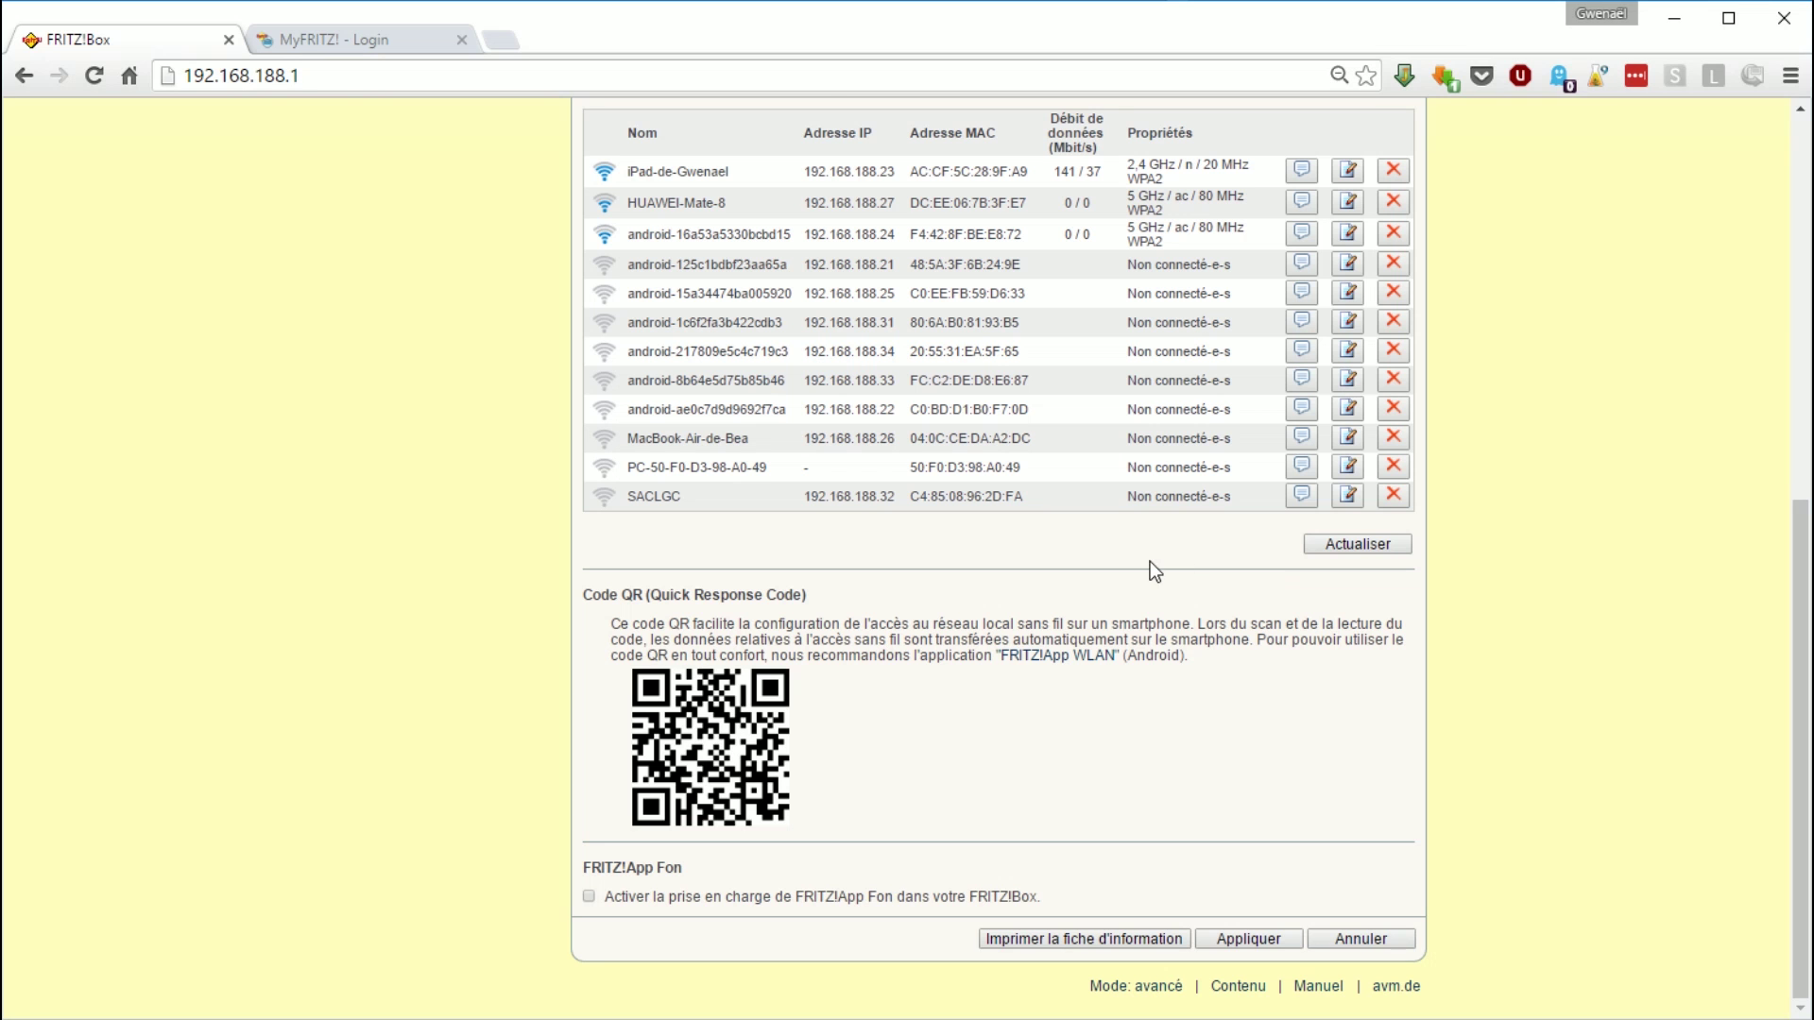
{"action": "scroll", "coordinate": [1132, 814], "scroll_direction": "up", "scroll_amount": 8}
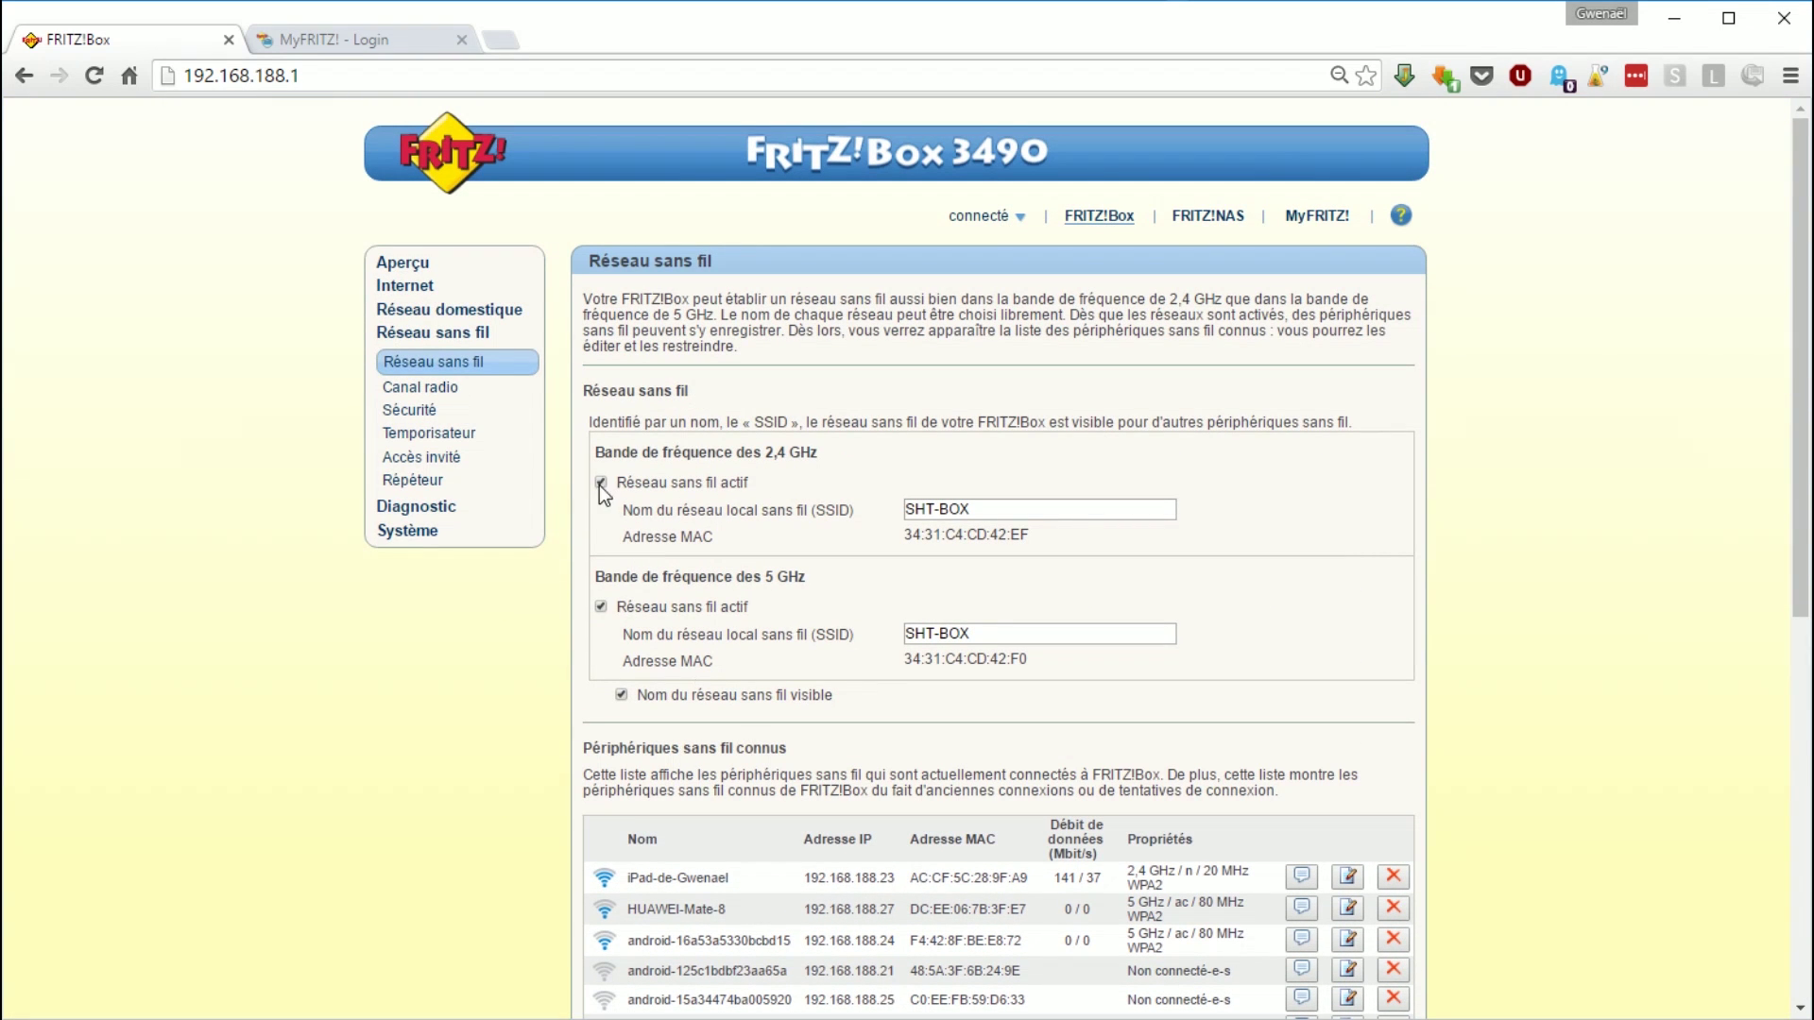
- Open the details of the iPad in the known wireless devices list and review its connection properties and access profile
{"action": "scroll", "coordinate": [875, 610], "scroll_direction": "down", "scroll_amount": 6}
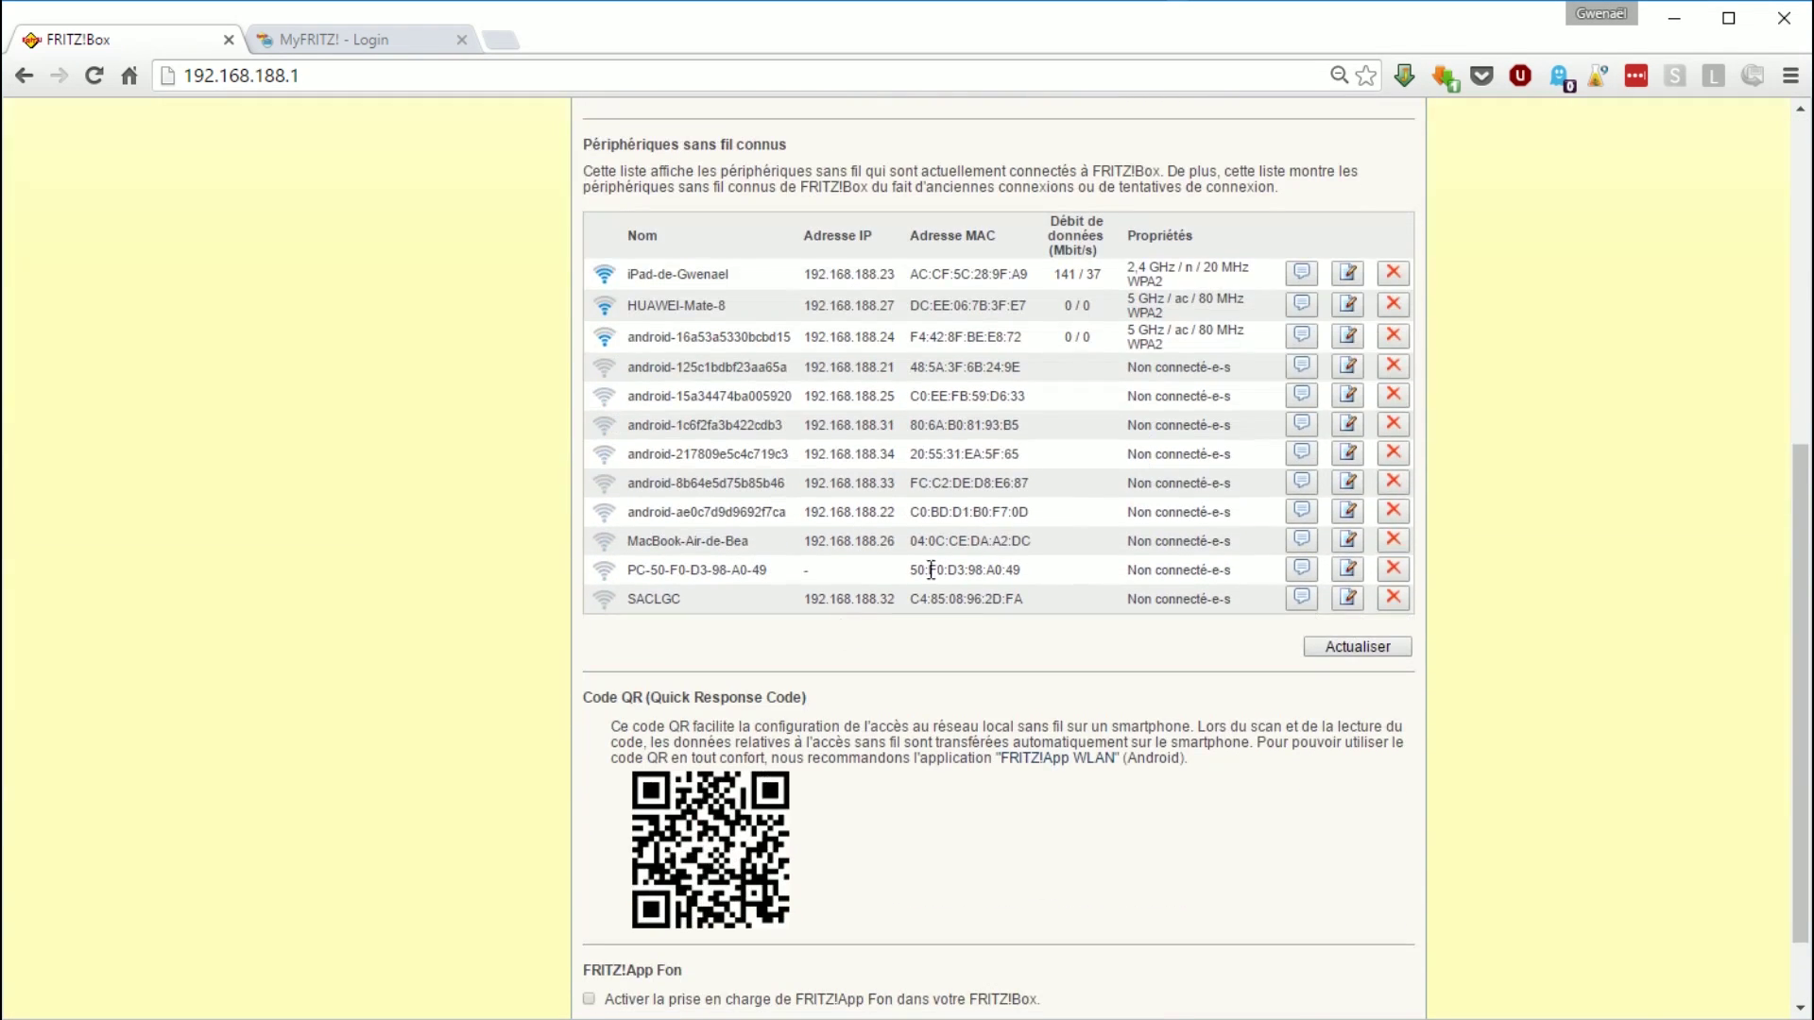
{"action": "left_click", "coordinate": [1349, 273]}
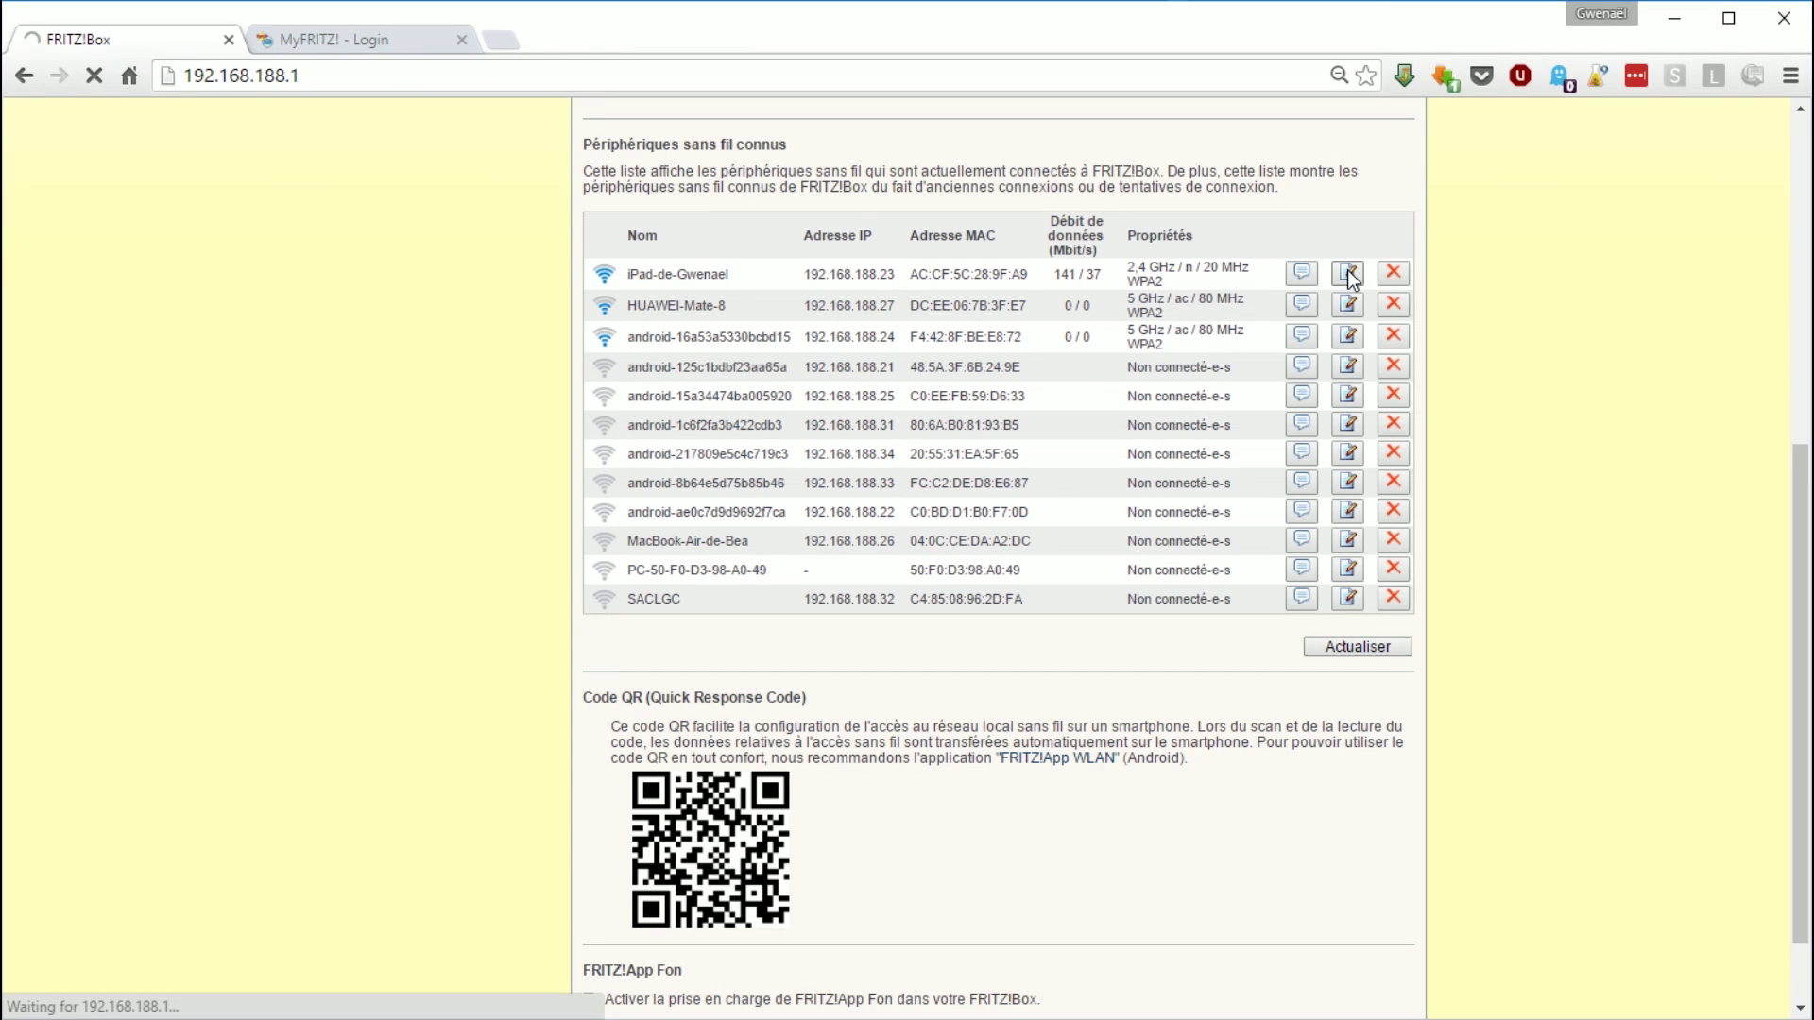
{"action": "scroll", "coordinate": [1186, 515], "scroll_direction": "down", "scroll_amount": 1}
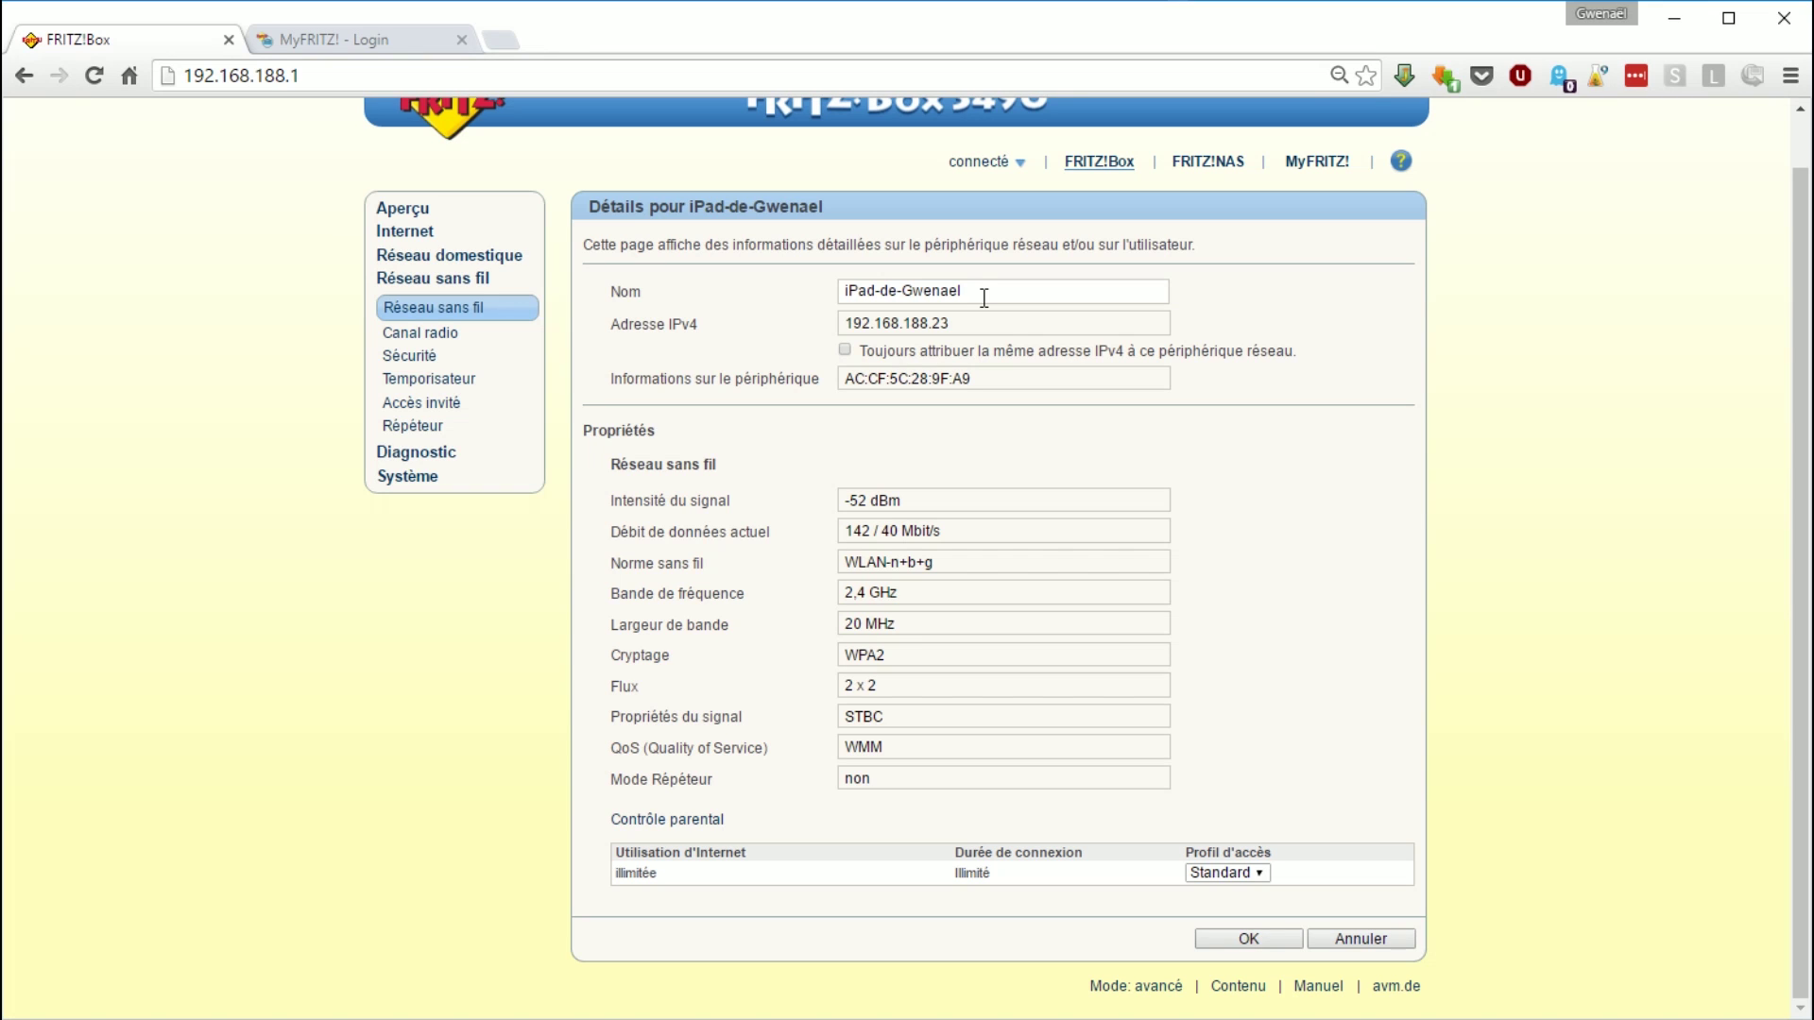
- Open the radio channel settings and review the channel configuration, the 2.4 GHz channel usage chart and the nearby wireless networks
{"action": "left_click", "coordinate": [440, 332]}
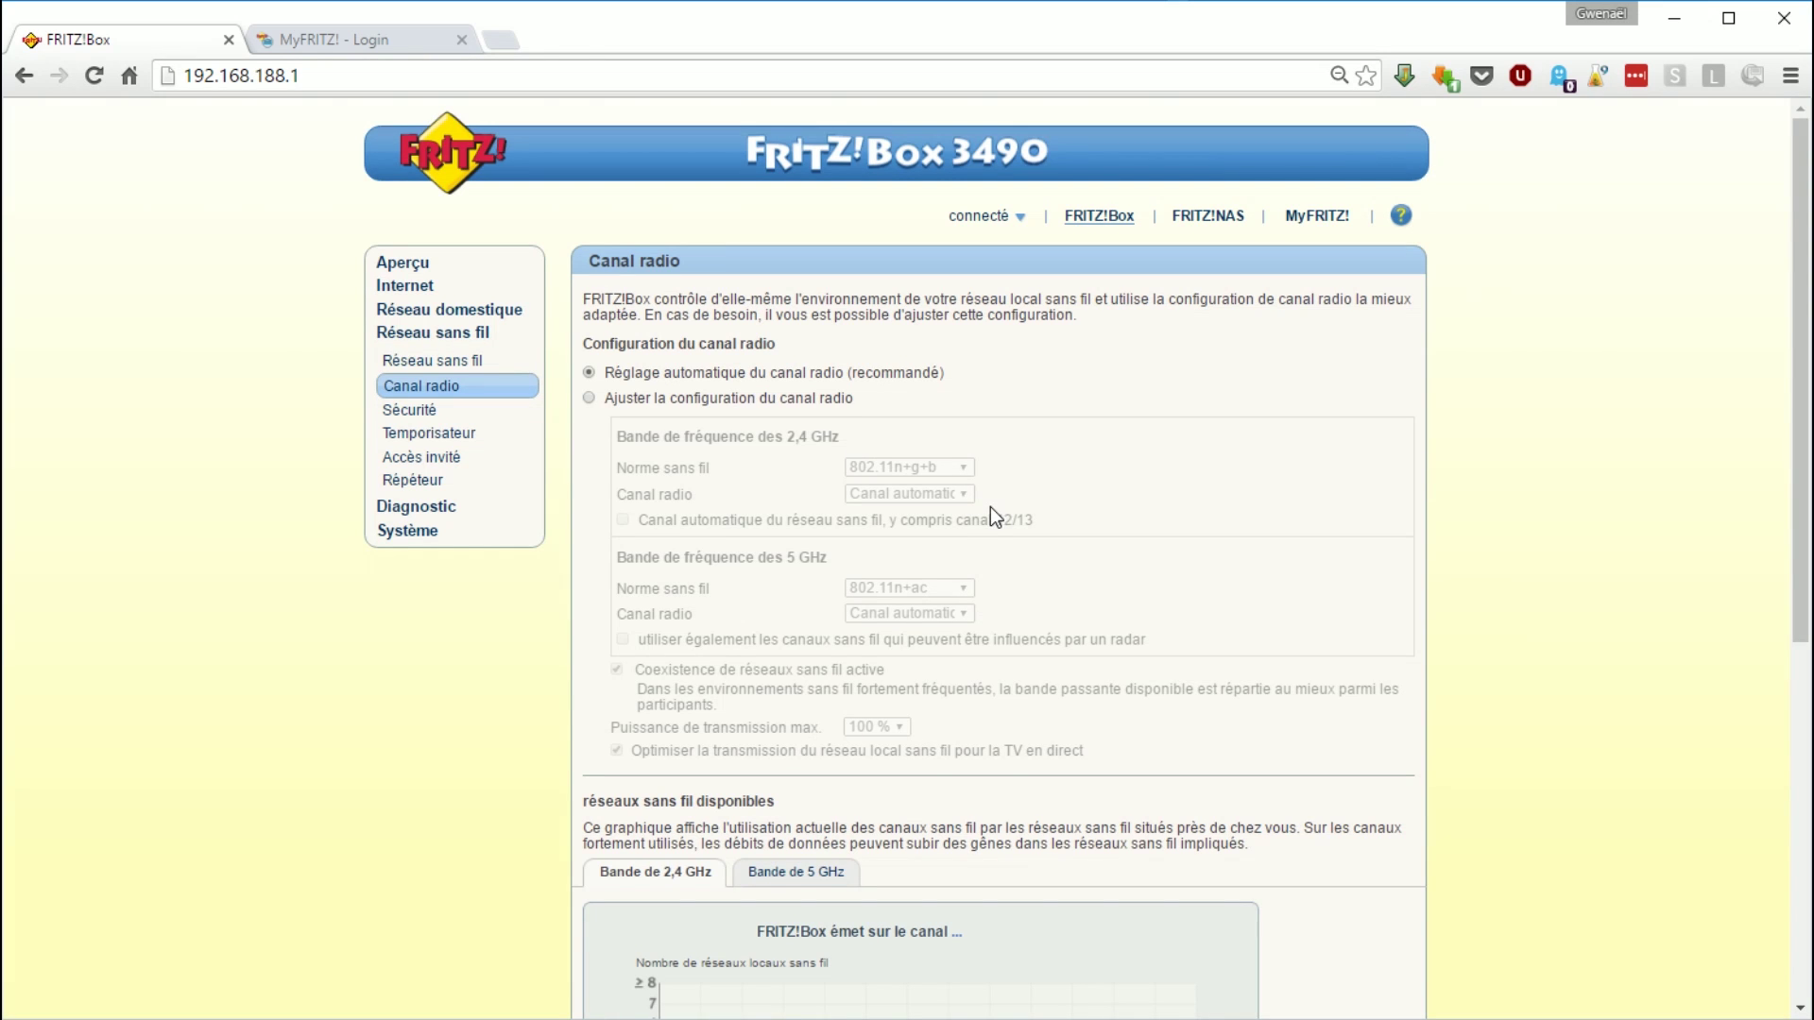
{"action": "scroll", "coordinate": [971, 524], "scroll_direction": "down", "scroll_amount": 3}
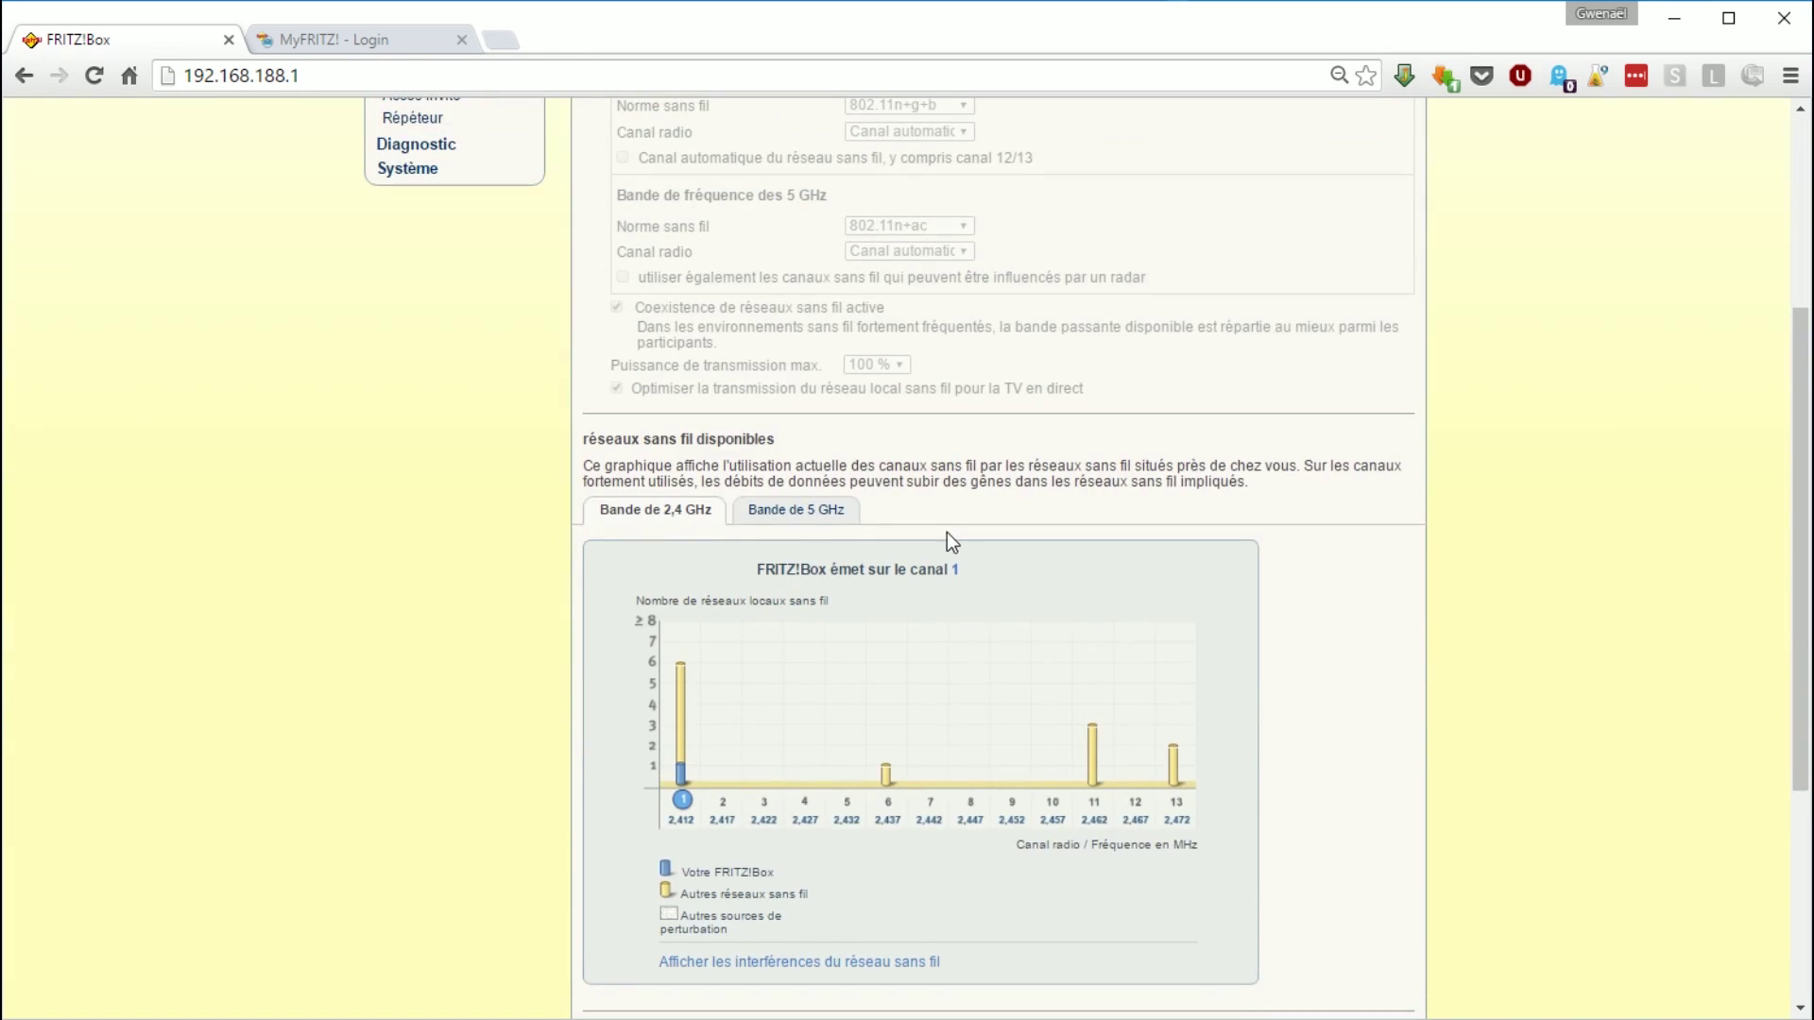
{"action": "scroll", "coordinate": [1042, 475], "scroll_direction": "up", "scroll_amount": 1}
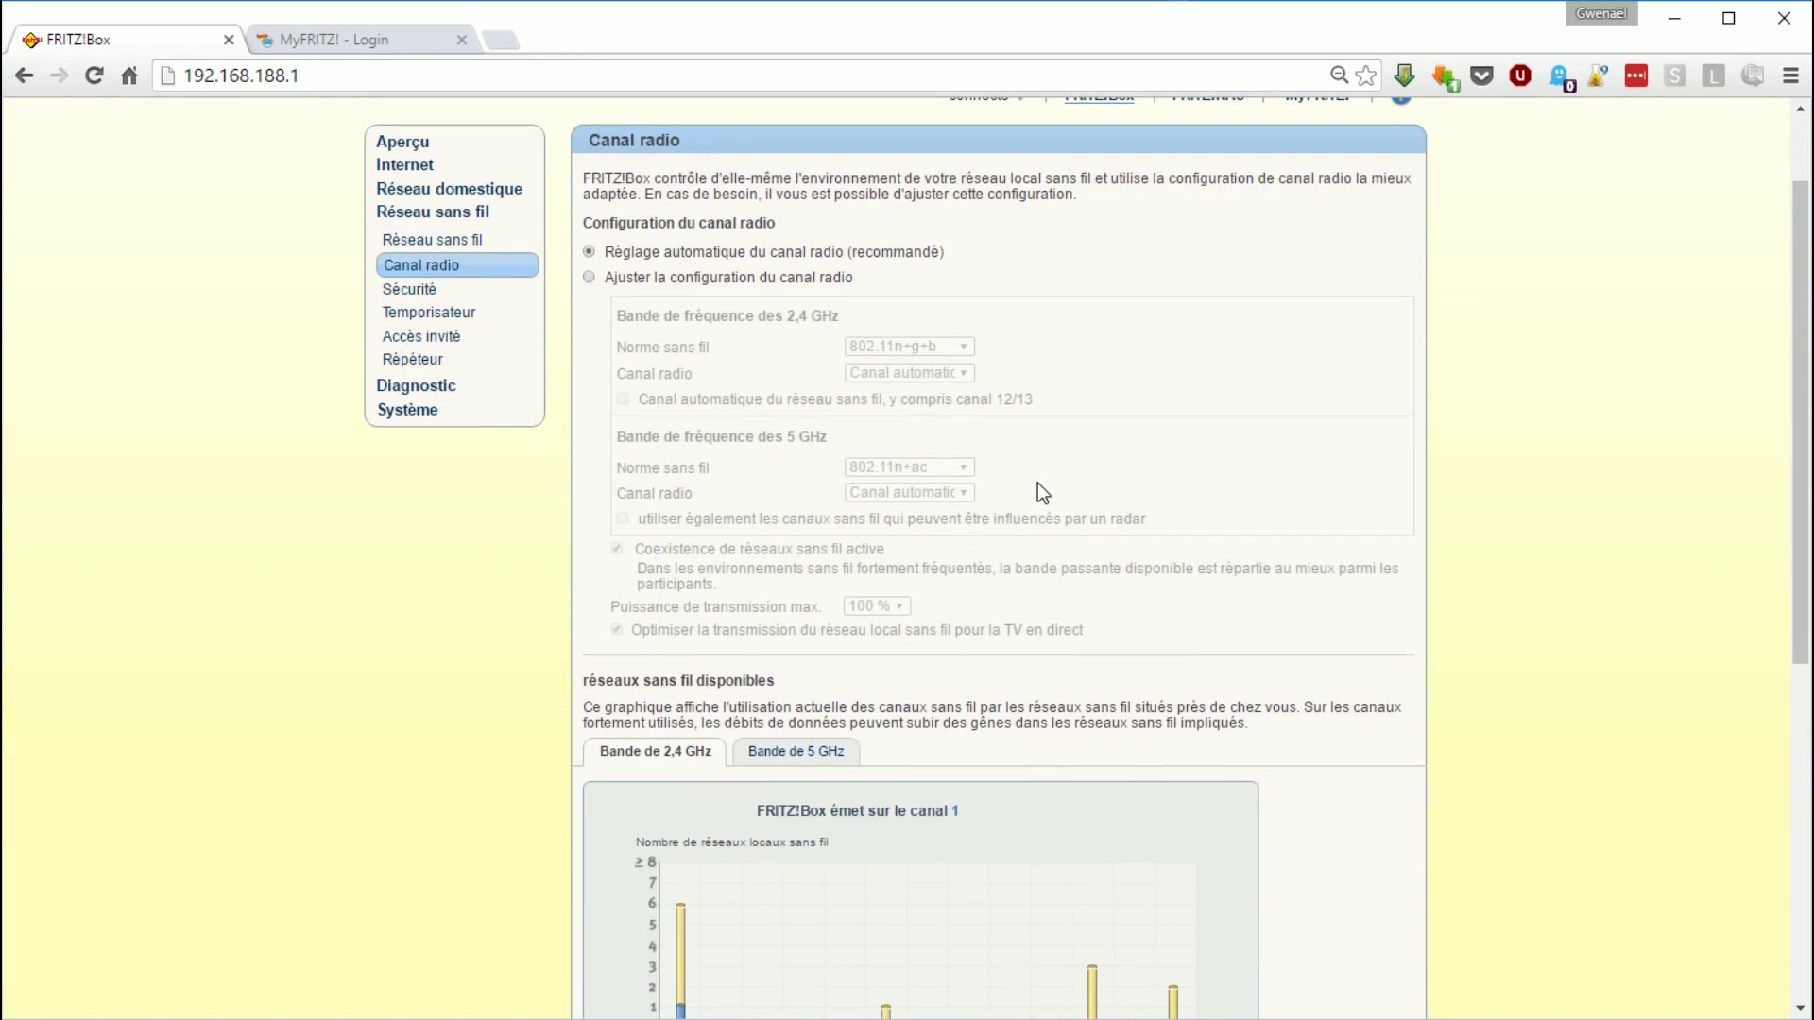
{"action": "scroll", "coordinate": [1043, 493], "scroll_direction": "up", "scroll_amount": 1}
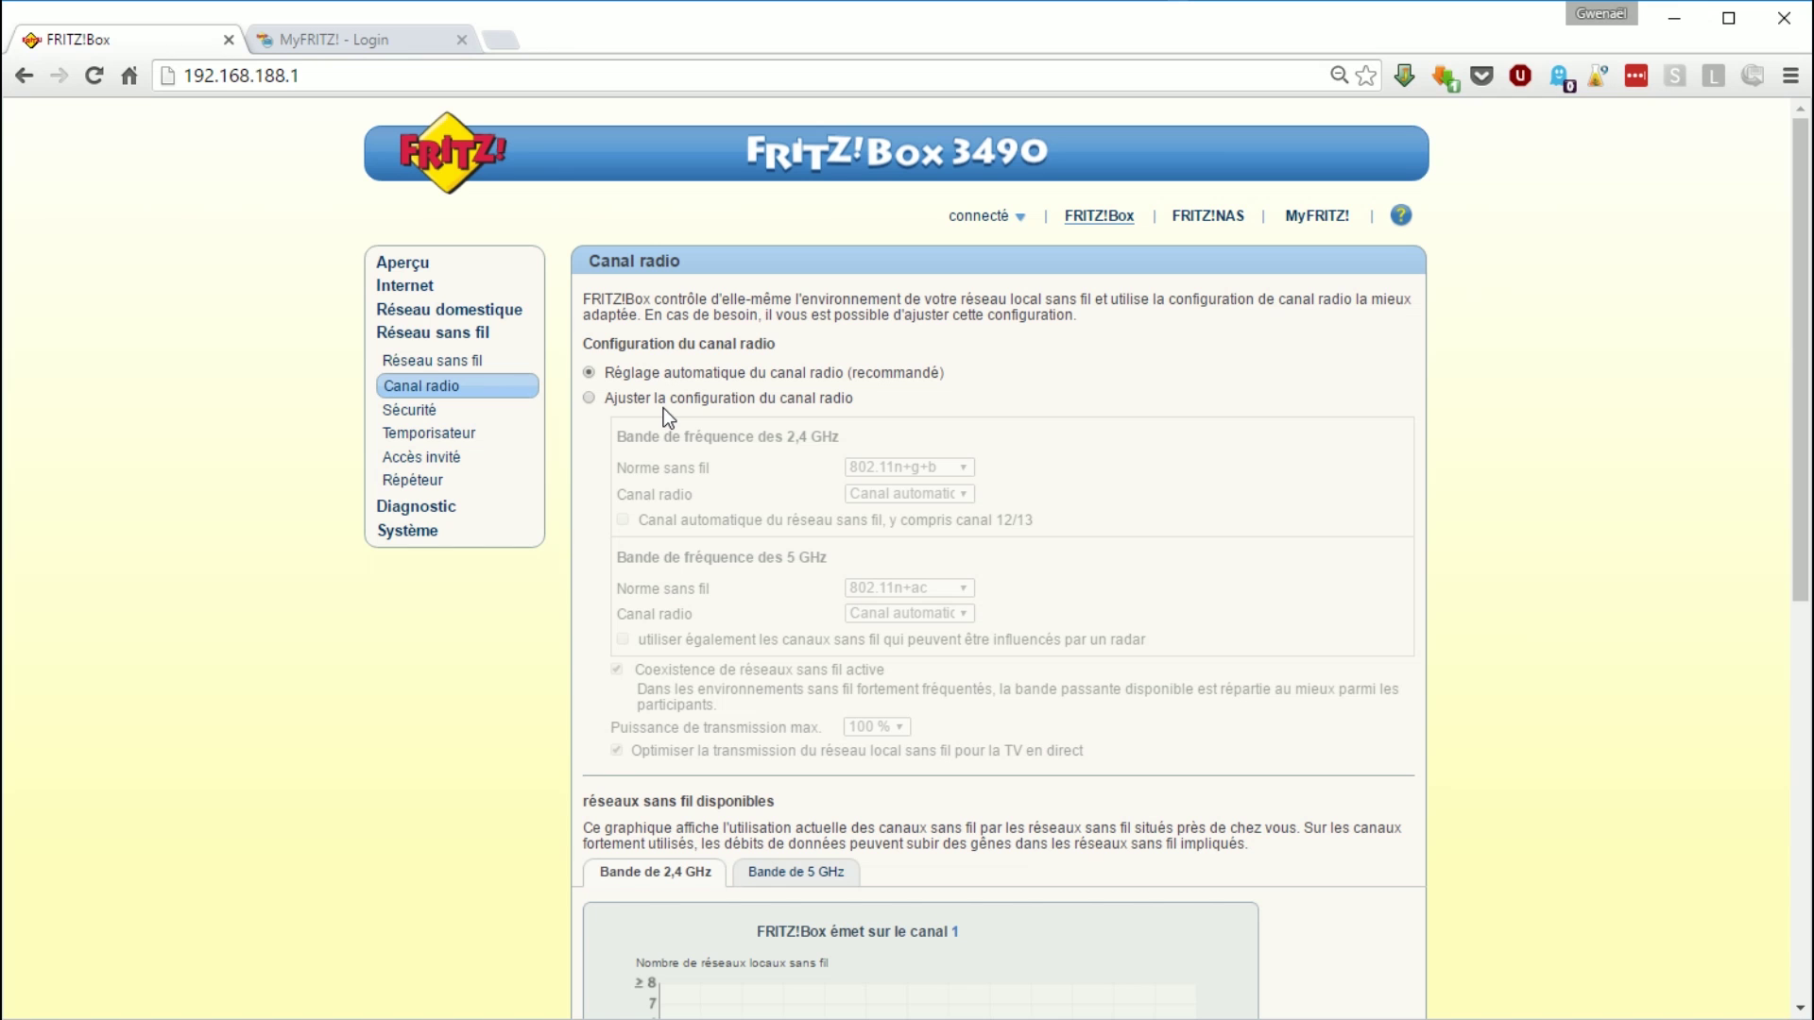
{"action": "scroll", "coordinate": [789, 621], "scroll_direction": "down", "scroll_amount": 4}
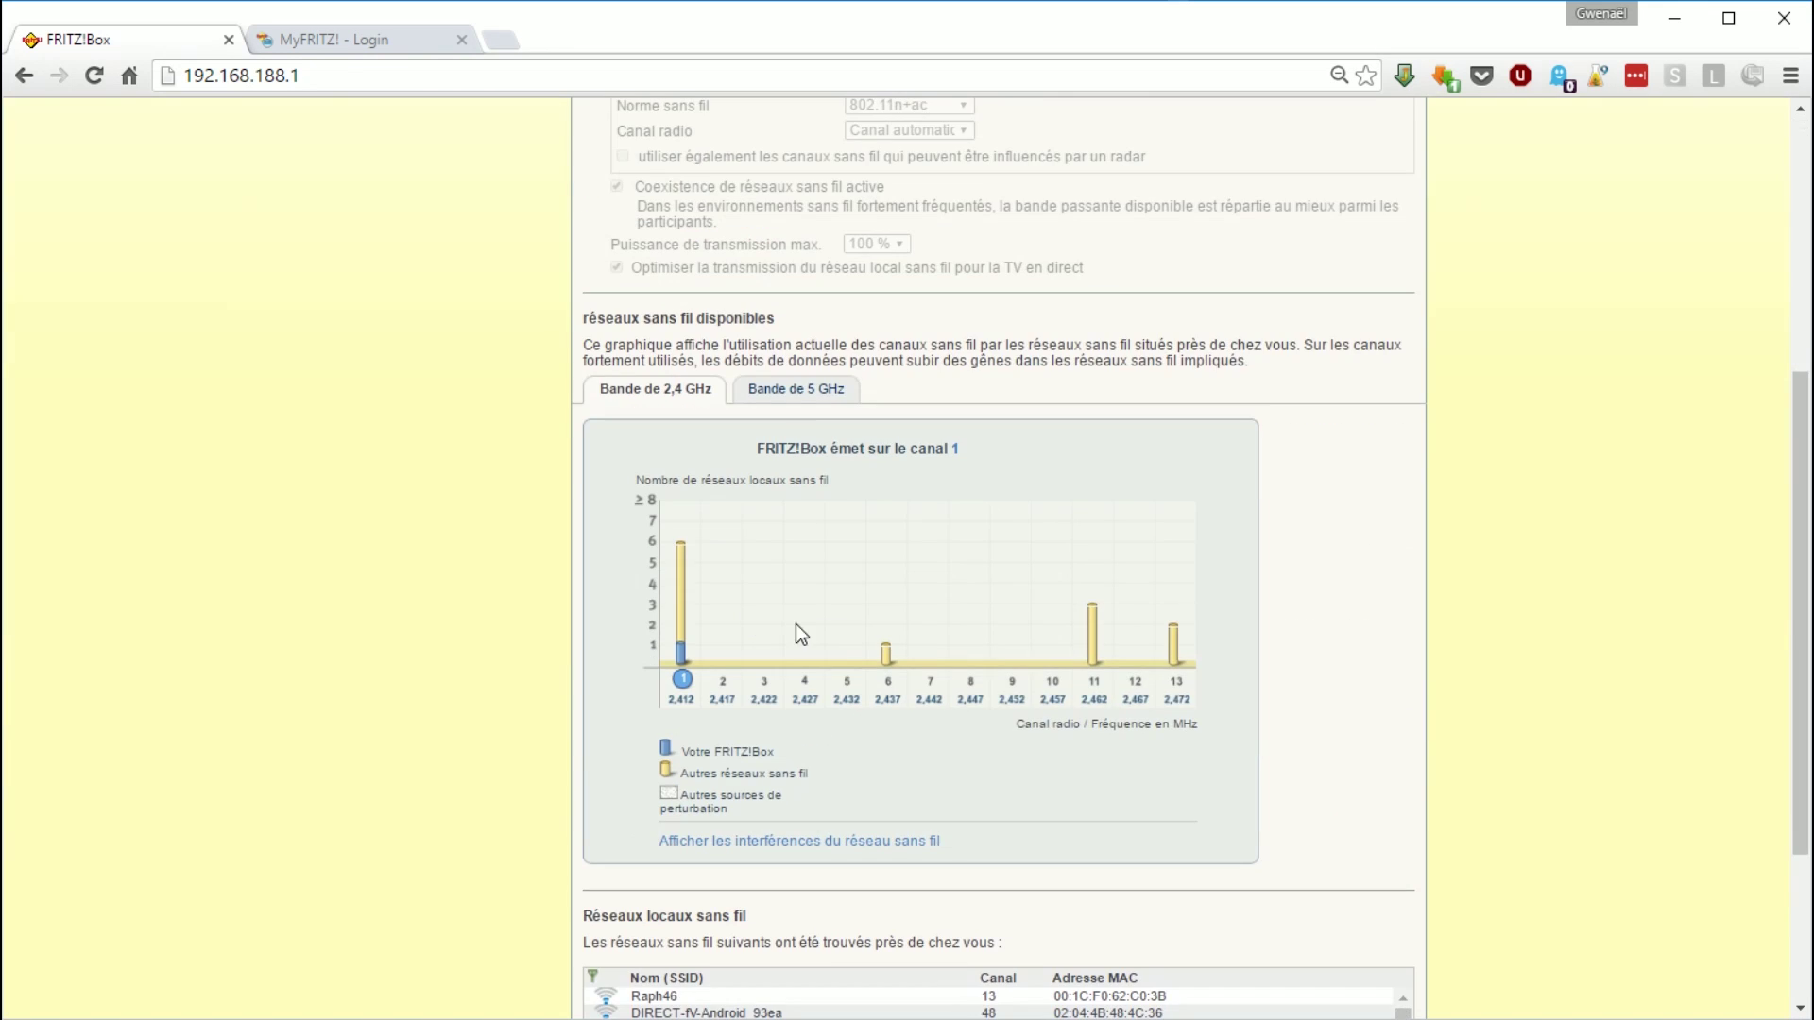
{"action": "scroll", "coordinate": [945, 610], "scroll_direction": "down", "scroll_amount": 3}
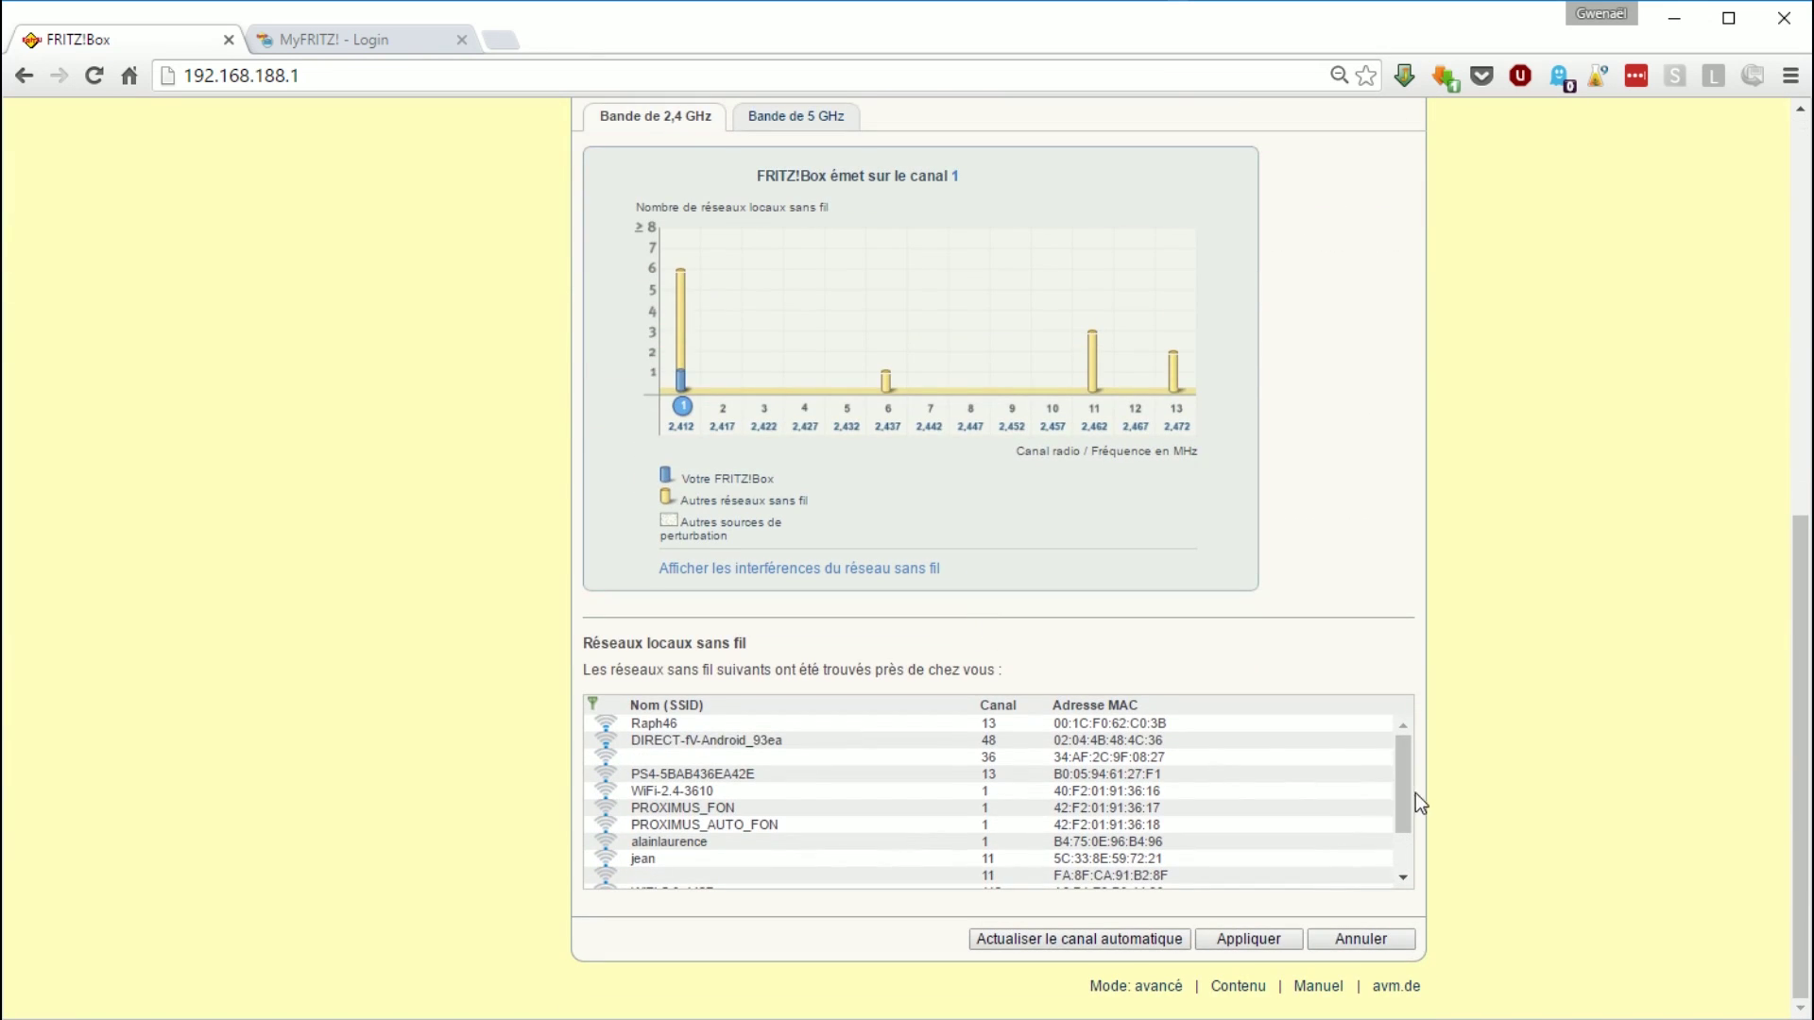
- Examine the complete list of nearby wireless networks with their channels and MAC addresses
{"action": "mouse_move", "coordinate": [1406, 769]}
{"action": "left_mouse_down"}
{"action": "mouse_move", "coordinate": [1393, 858]}
{"action": "mouse_move", "coordinate": [1399, 743]}
{"action": "mouse_move", "coordinate": [1424, 799]}
{"action": "mouse_move", "coordinate": [1430, 747]}
{"action": "mouse_move", "coordinate": [1404, 845]}
{"action": "mouse_move", "coordinate": [1406, 757]}
{"action": "left_mouse_up"}
{"action": "left_click_drag", "start_coordinate": [1410, 764], "coordinate": [1412, 821]}
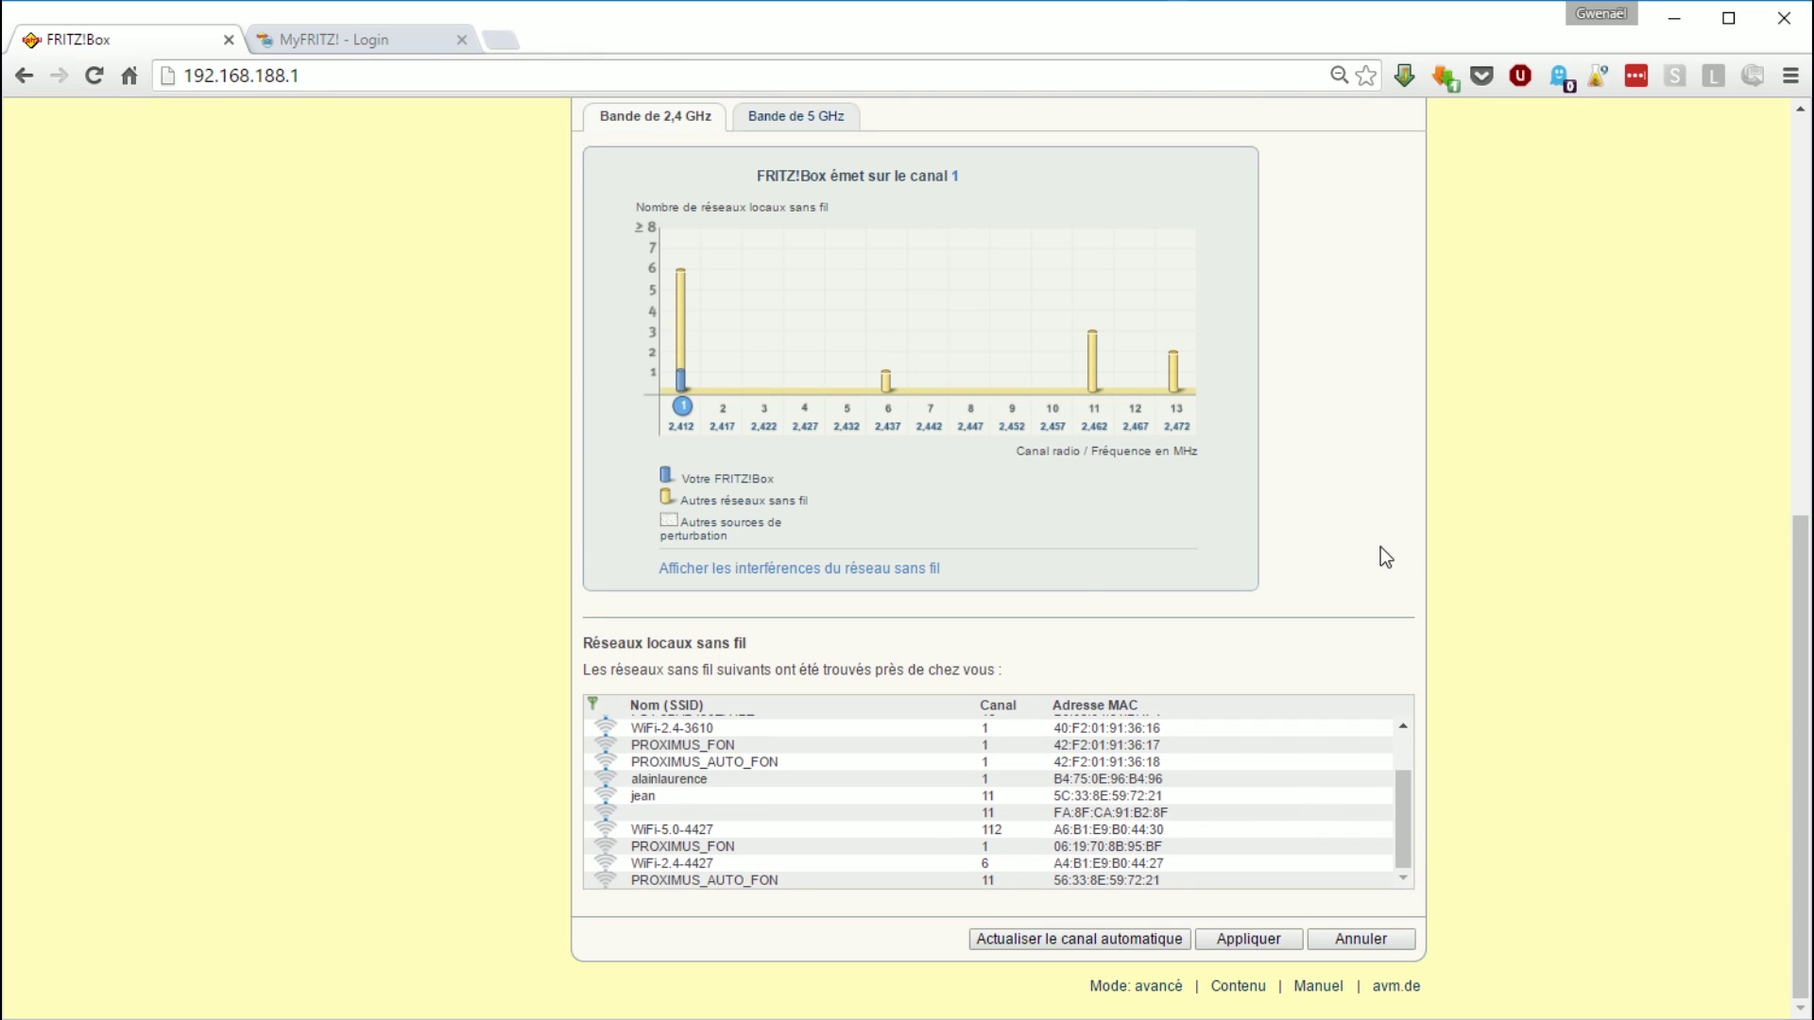
{"action": "scroll", "coordinate": [1268, 701], "scroll_direction": "up", "scroll_amount": 2}
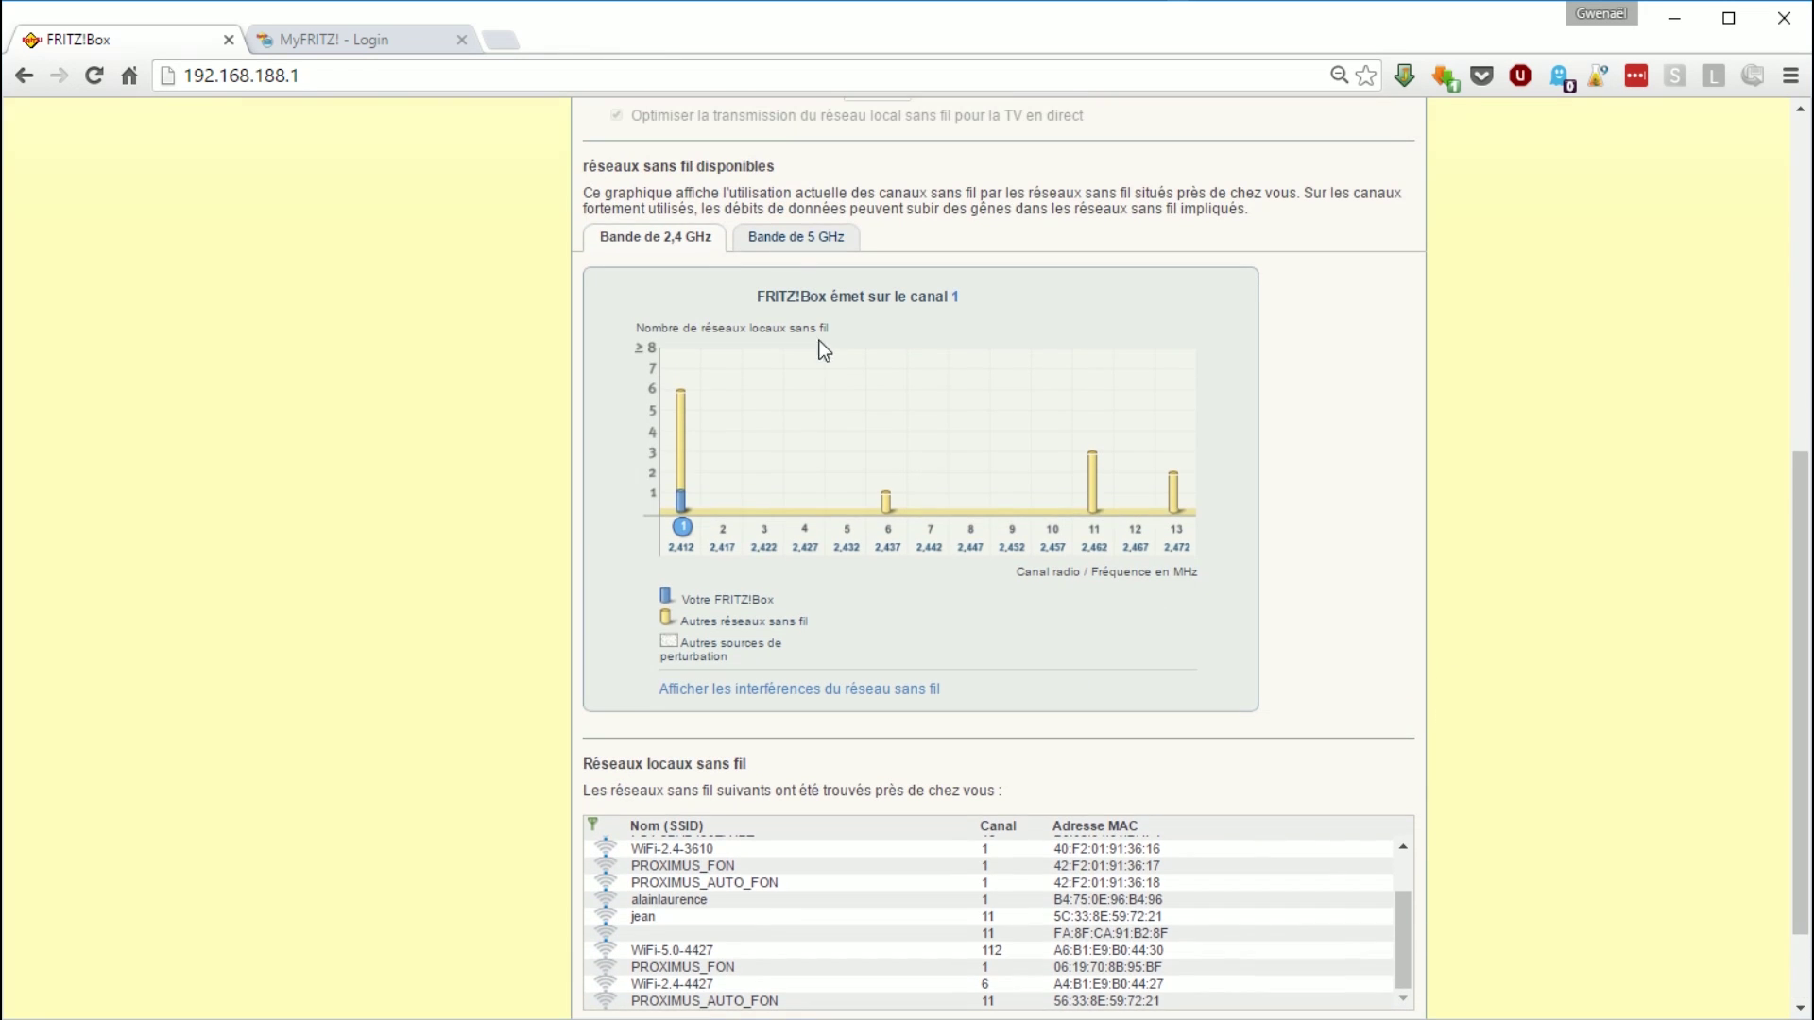
- Examine the 5 GHz band's channel usage chart and the nearby networks, and return to the 2.4 GHz chart
{"action": "left_click", "coordinate": [796, 241]}
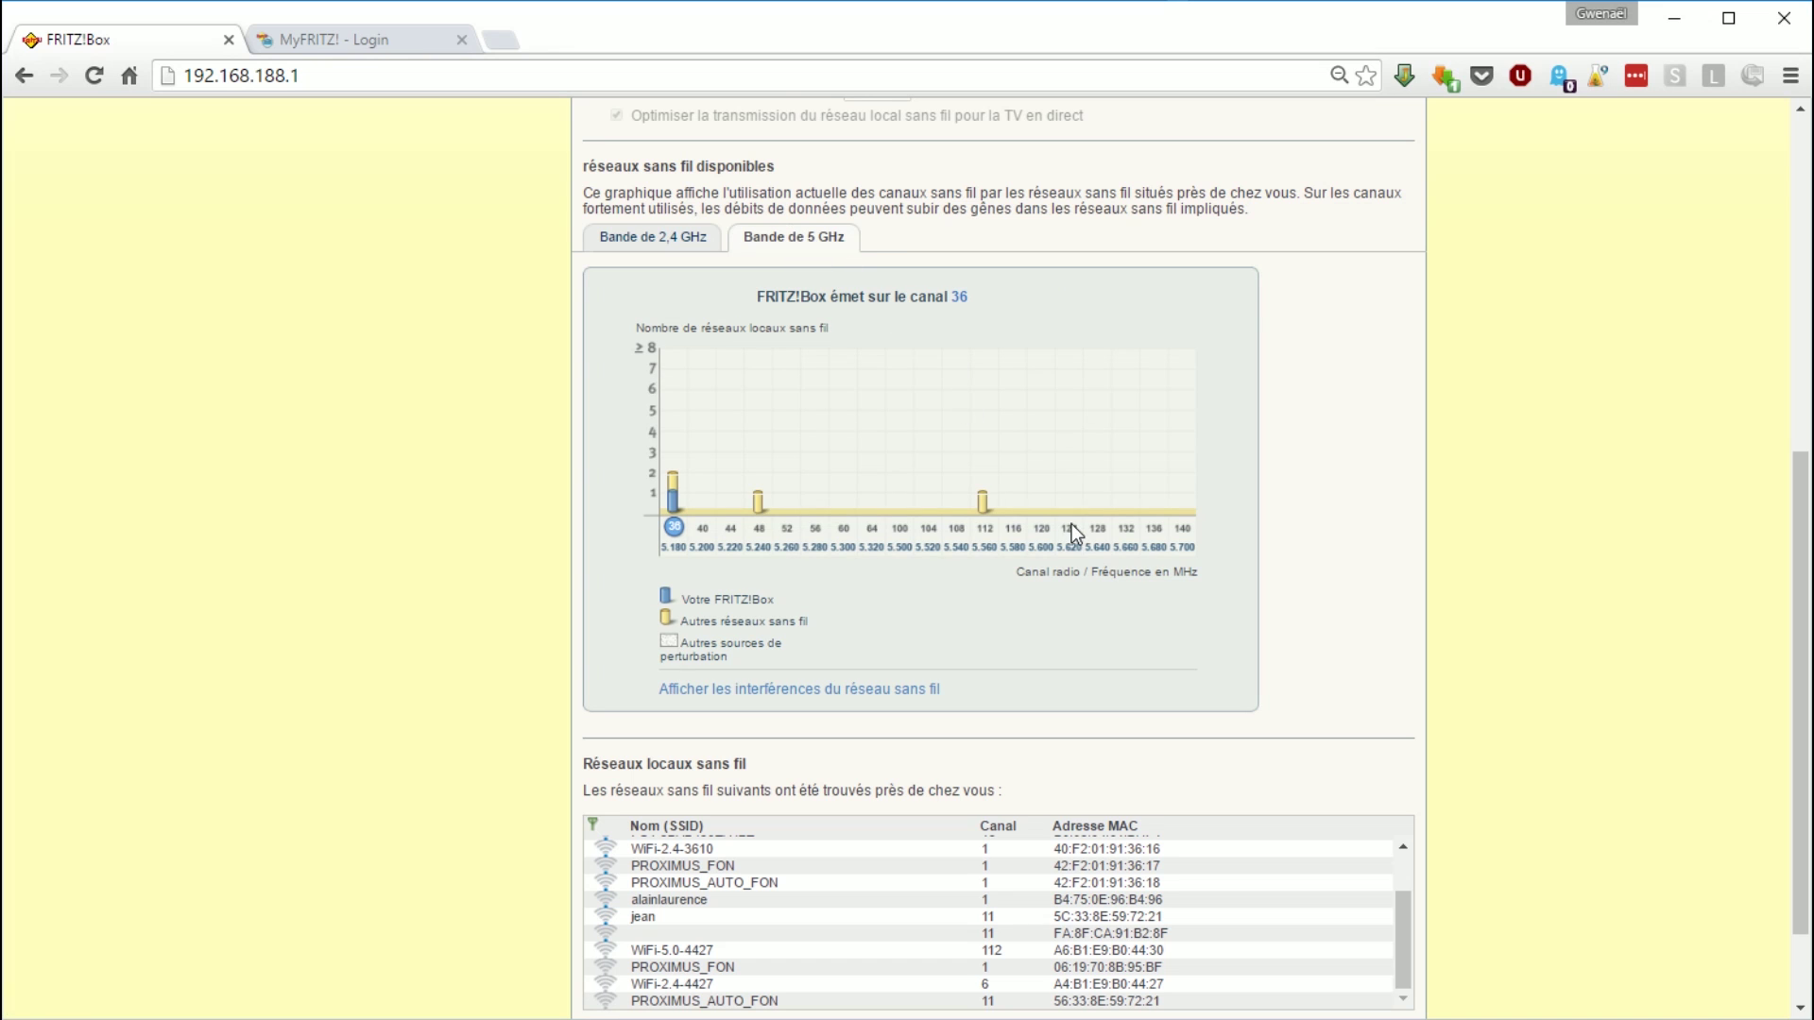
{"action": "scroll", "coordinate": [1081, 577], "scroll_direction": "down", "scroll_amount": 2}
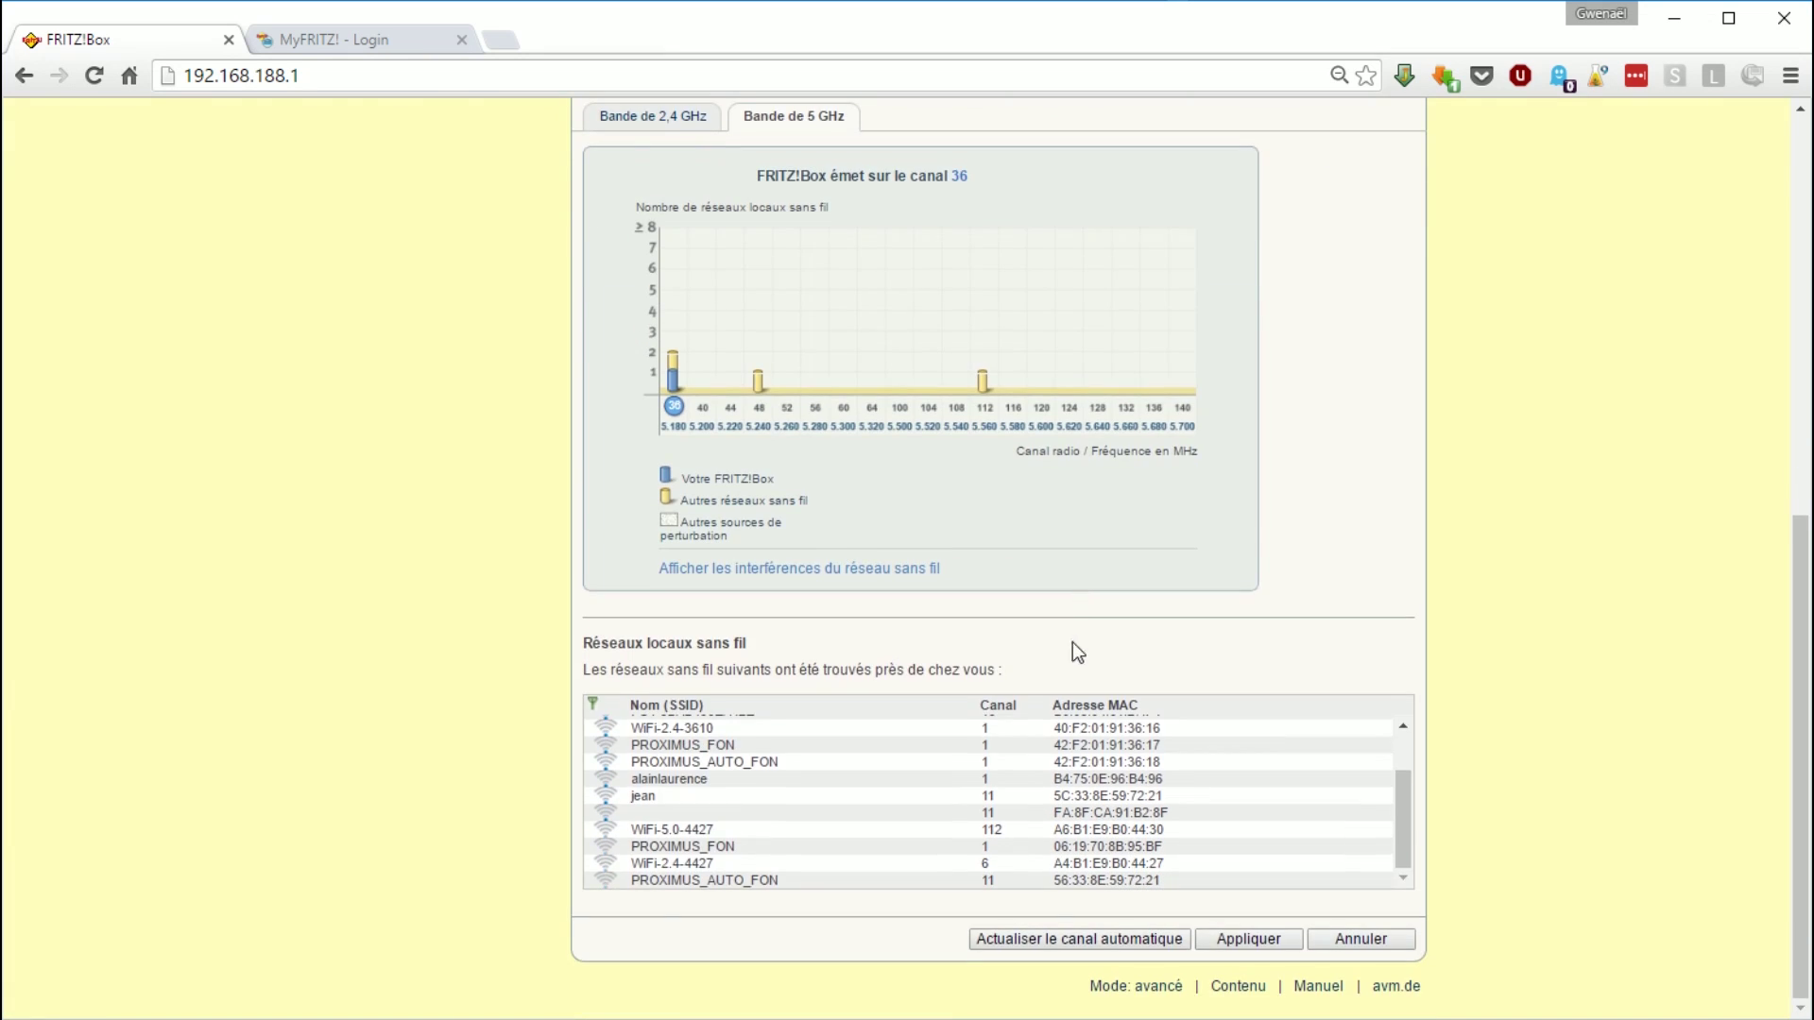
{"action": "scroll", "coordinate": [1073, 648], "scroll_direction": "up", "scroll_amount": 2}
{"action": "scroll", "coordinate": [1411, 907], "scroll_direction": "up", "scroll_amount": 2}
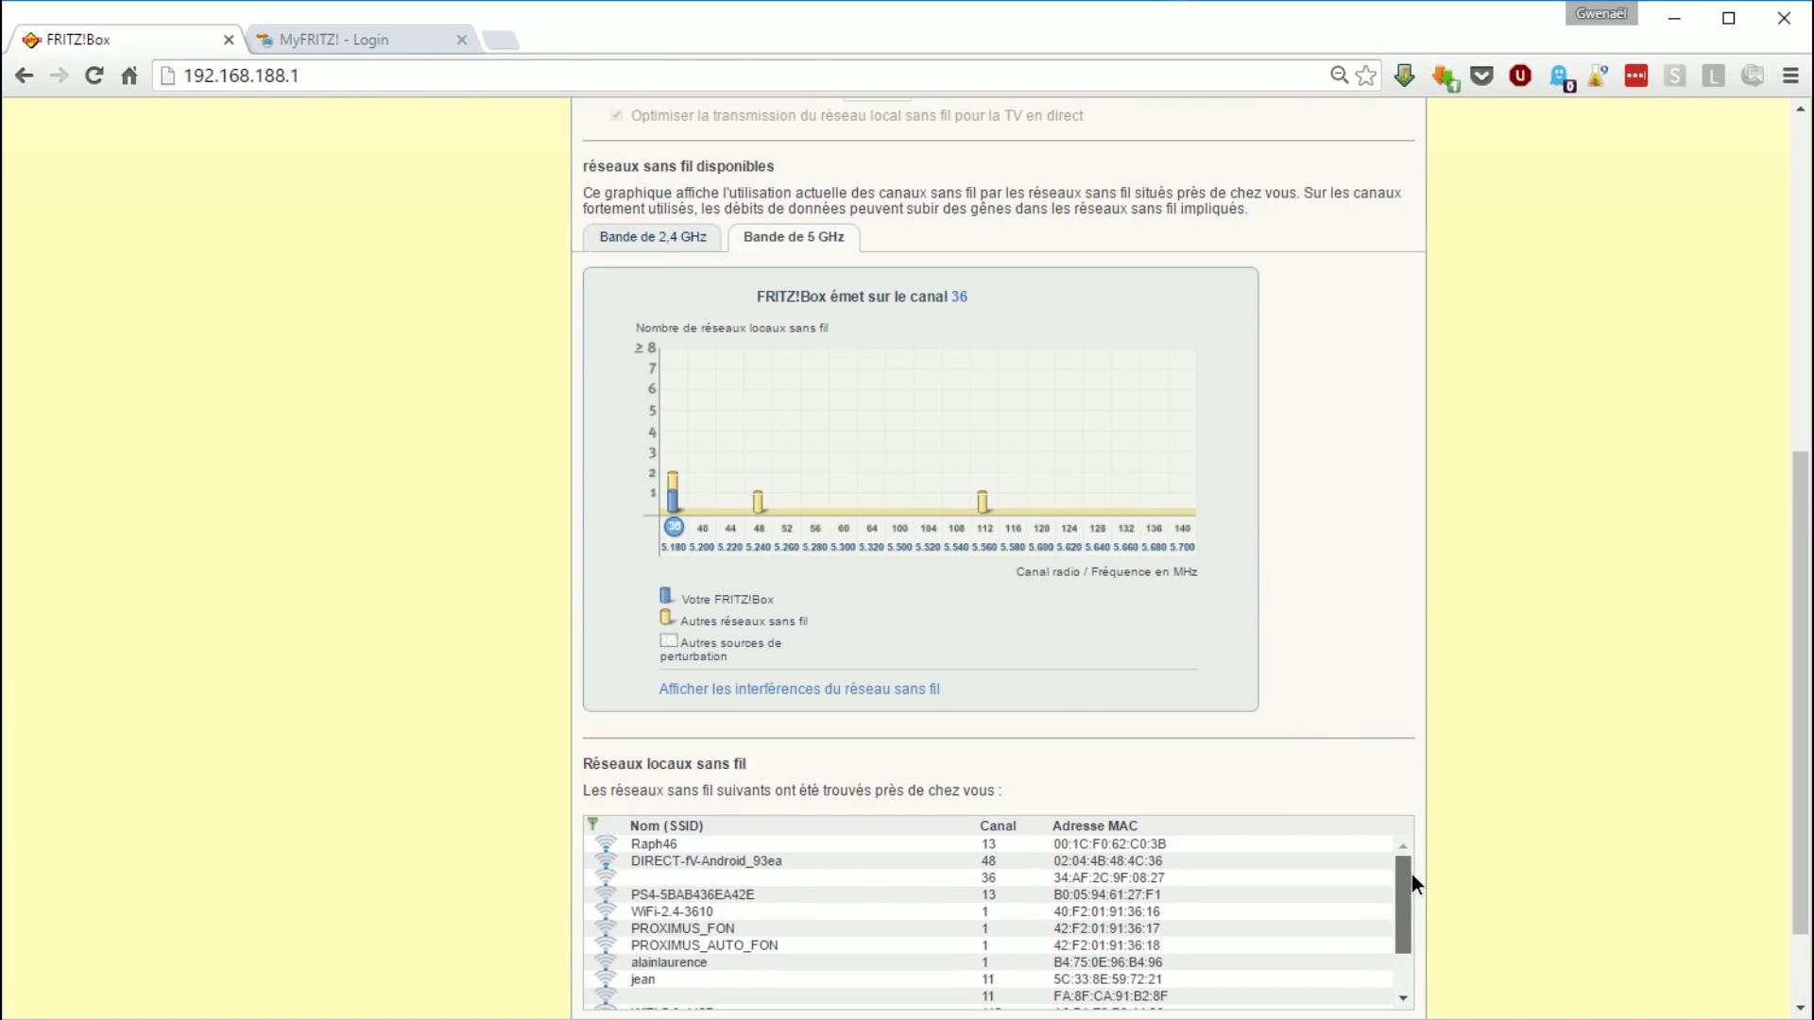
{"action": "scroll", "coordinate": [1455, 830], "scroll_direction": "down", "scroll_amount": 2}
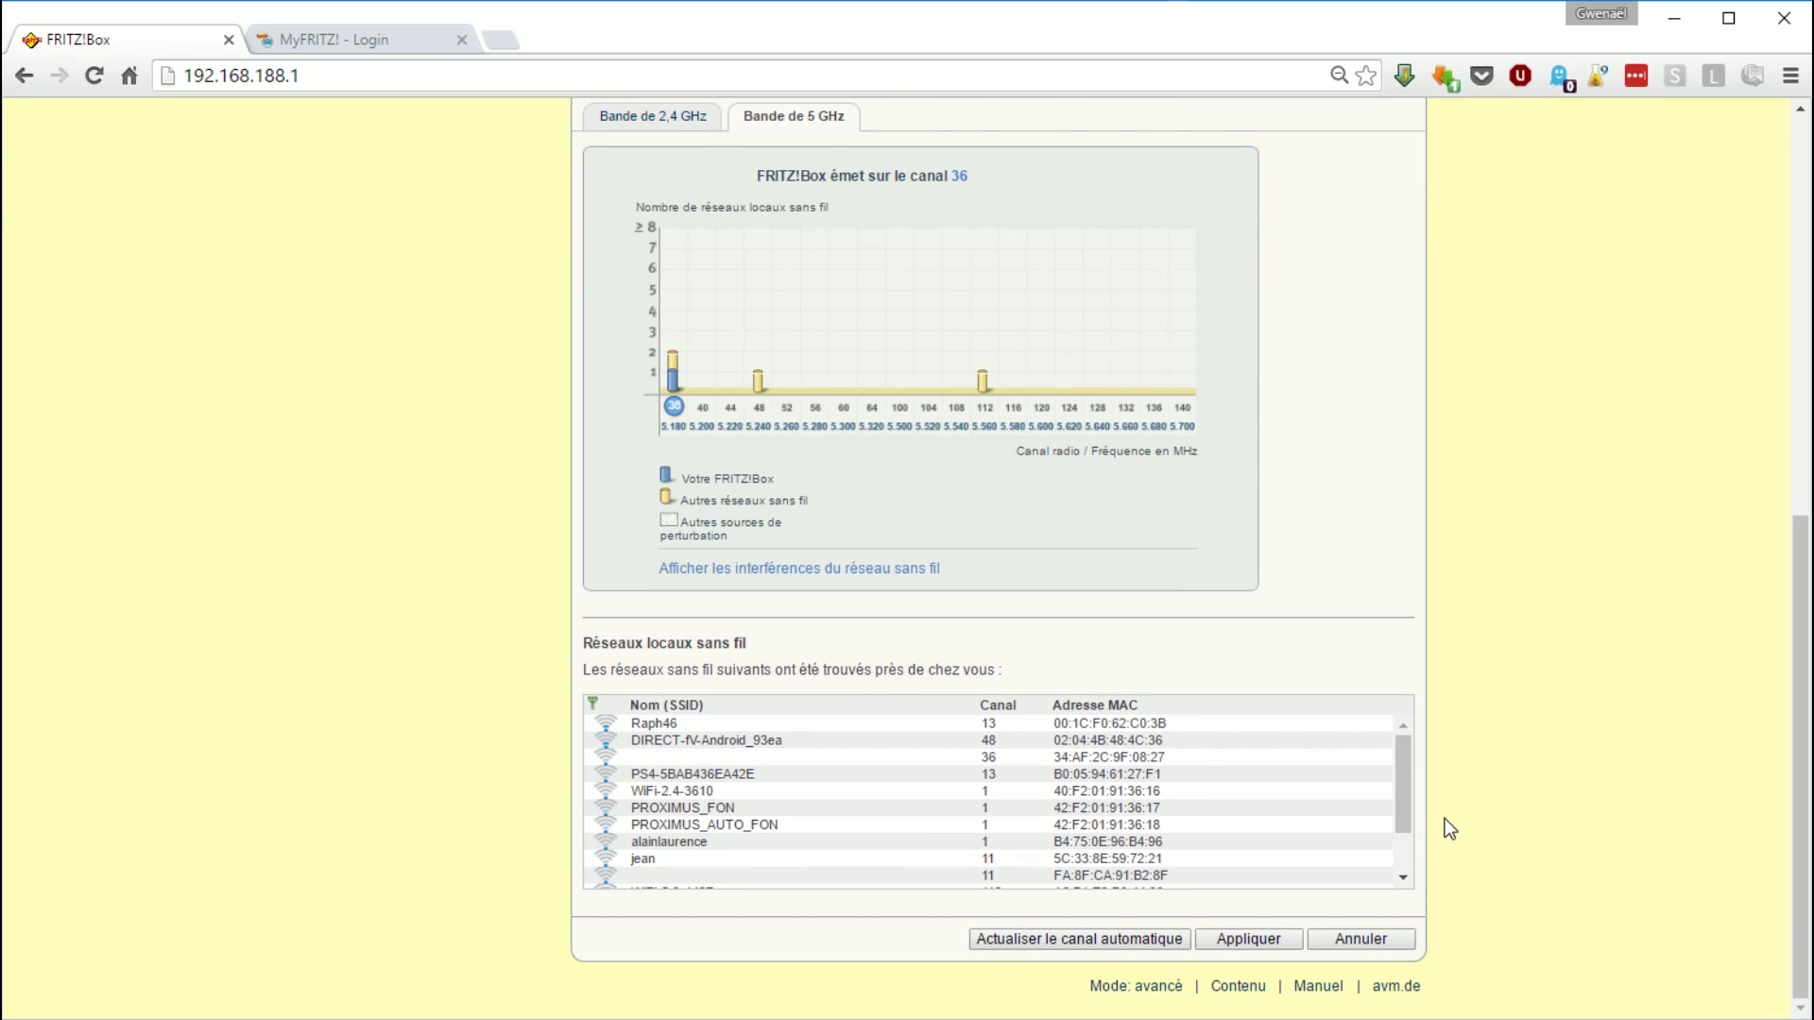
{"action": "scroll", "coordinate": [1444, 829], "scroll_direction": "up", "scroll_amount": 12}
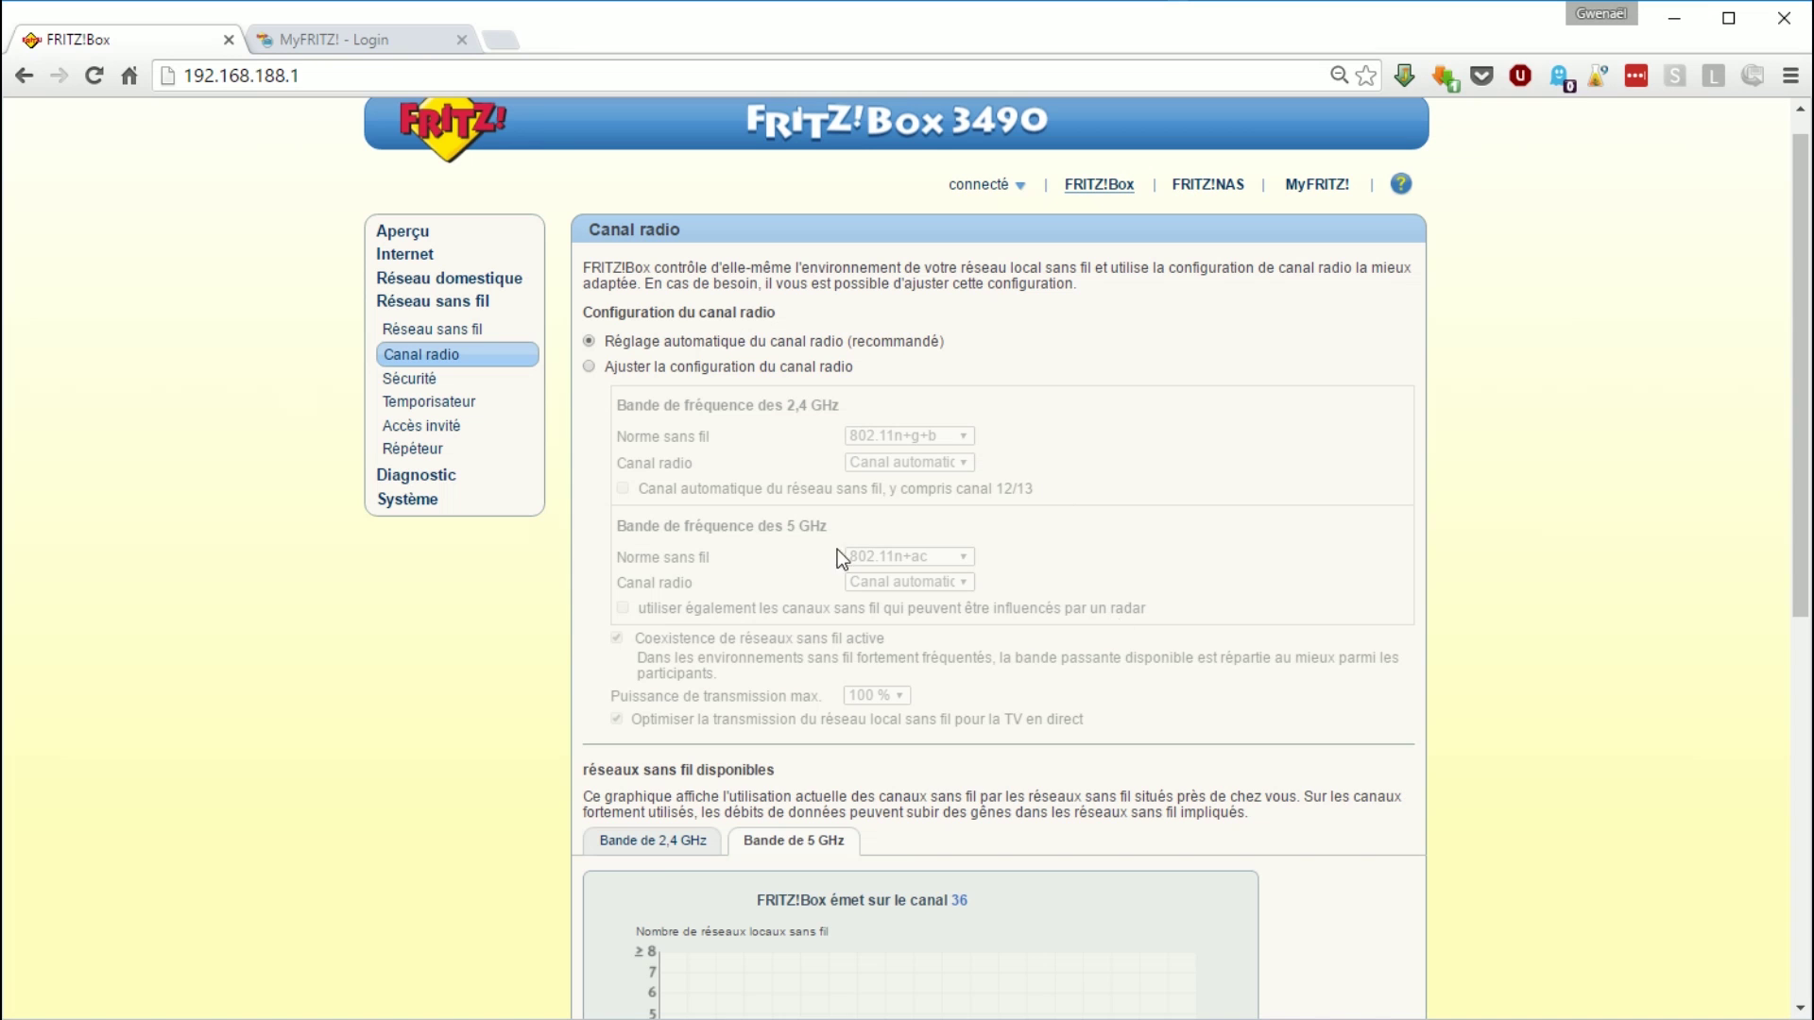
{"action": "left_click", "coordinate": [655, 840]}
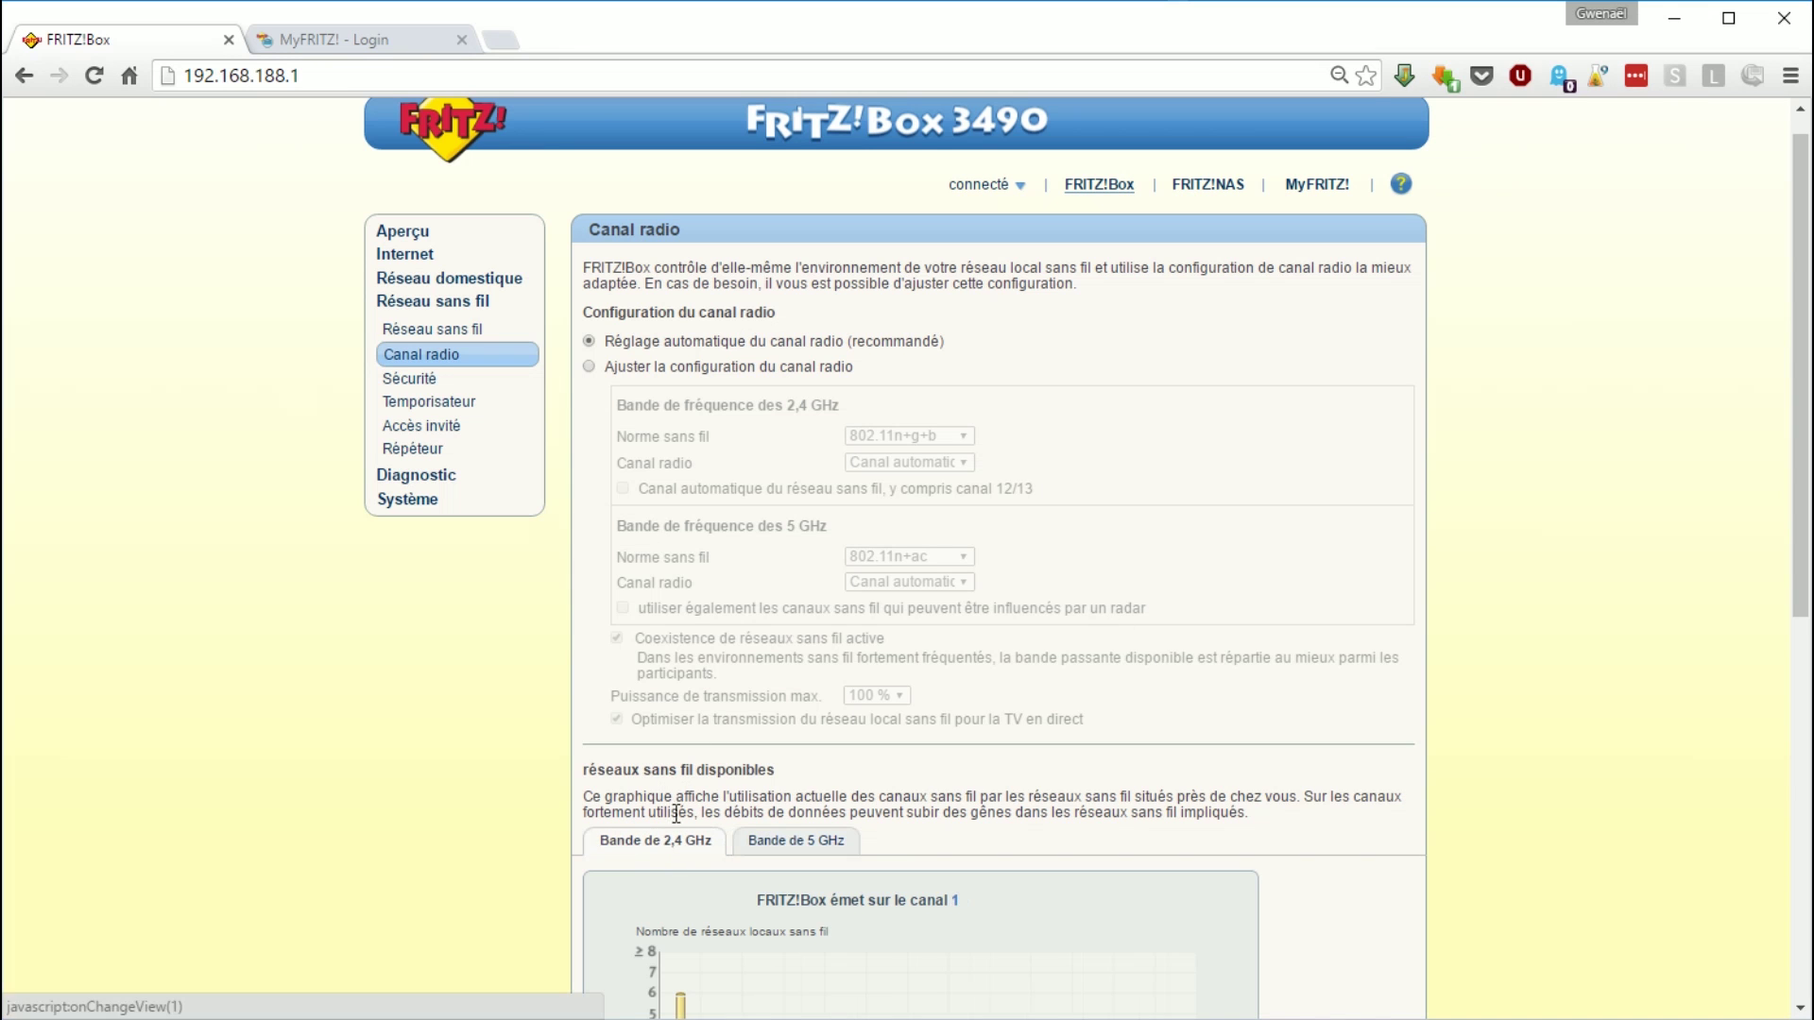
- Review the wireless security settings, covering the WPA encryption mode, network key and known devices, and the WPS quick connection methods
{"action": "left_click", "coordinate": [430, 379]}
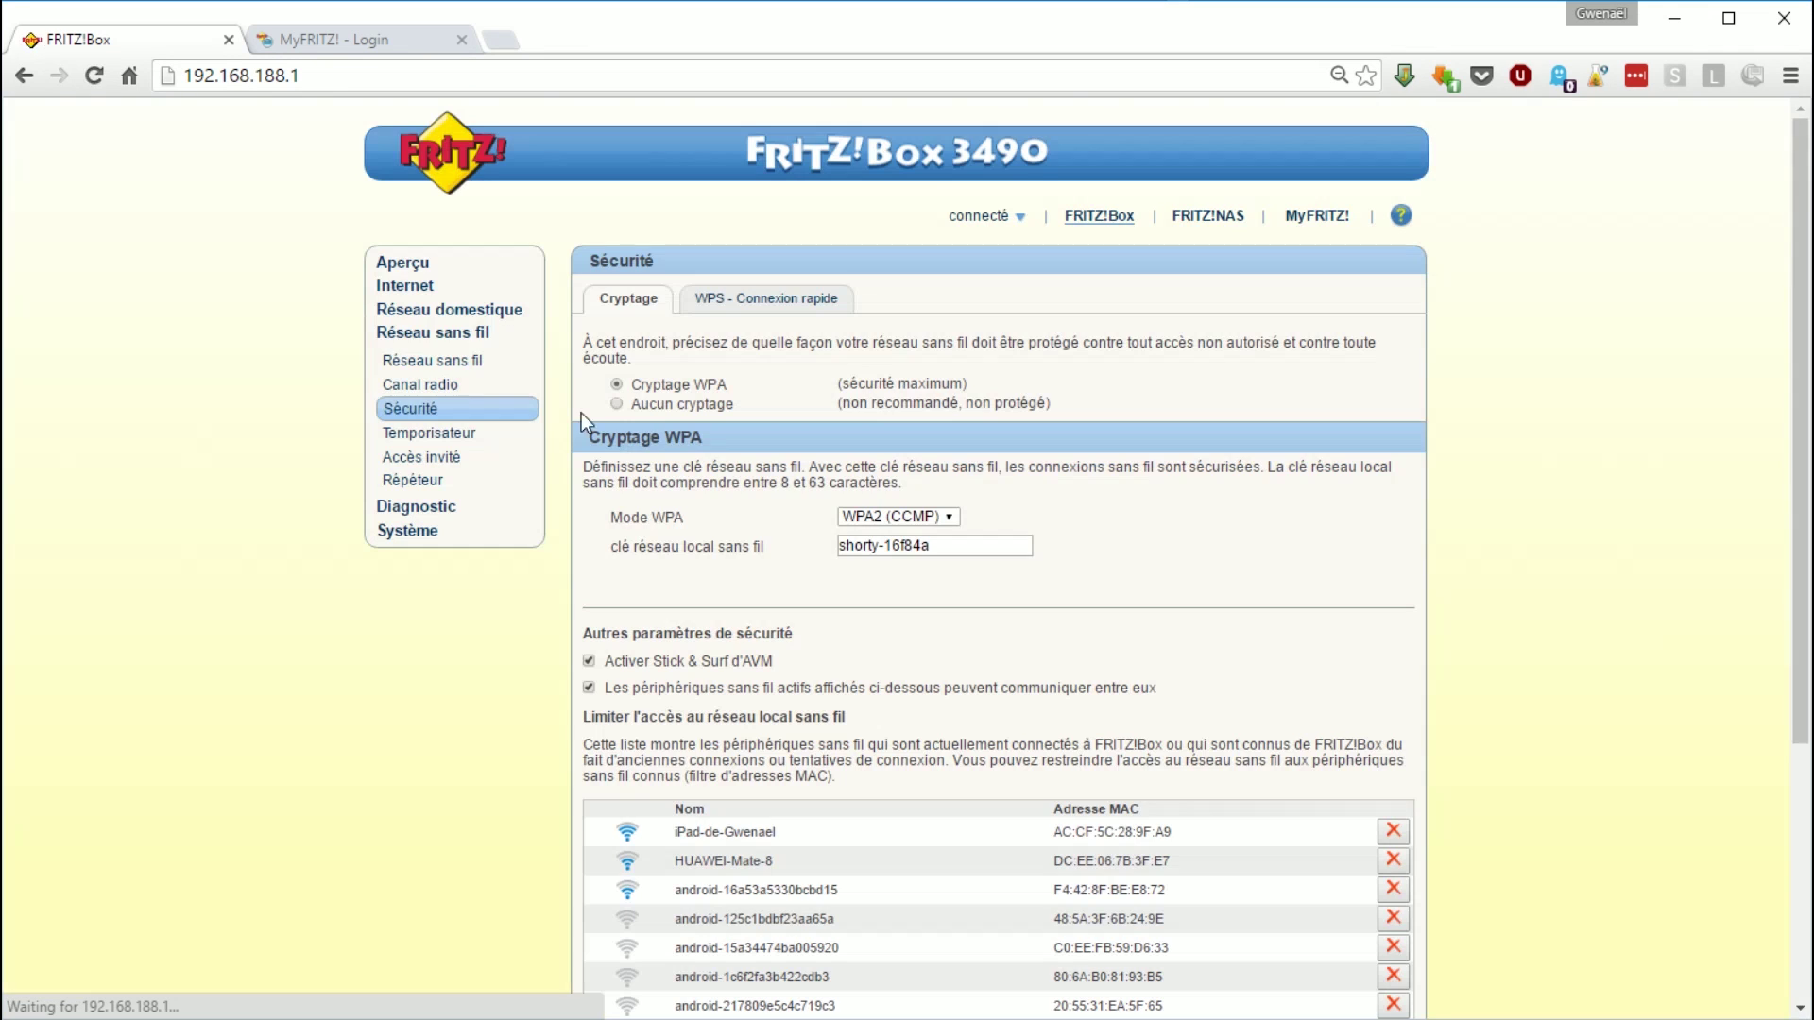
{"action": "scroll", "coordinate": [1039, 525], "scroll_direction": "down", "scroll_amount": 1}
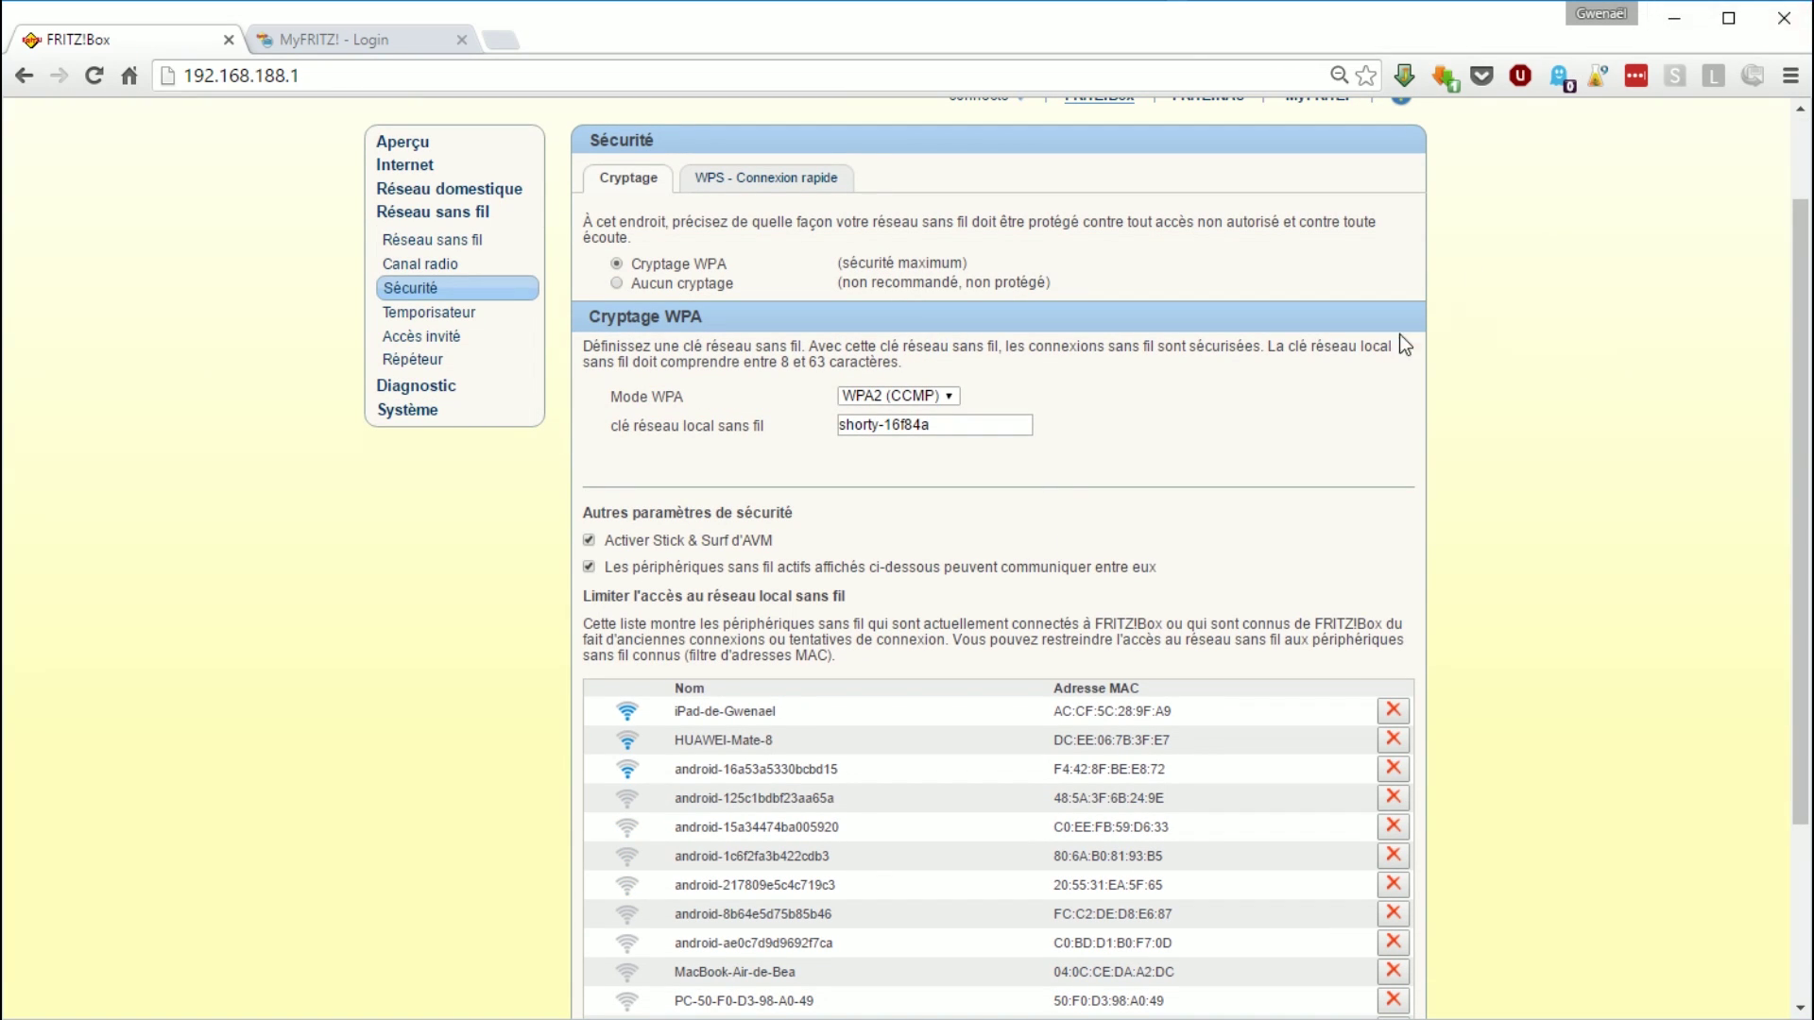
{"action": "scroll", "coordinate": [1234, 365], "scroll_direction": "down", "scroll_amount": 2}
{"action": "scroll", "coordinate": [1200, 379], "scroll_direction": "up", "scroll_amount": 2}
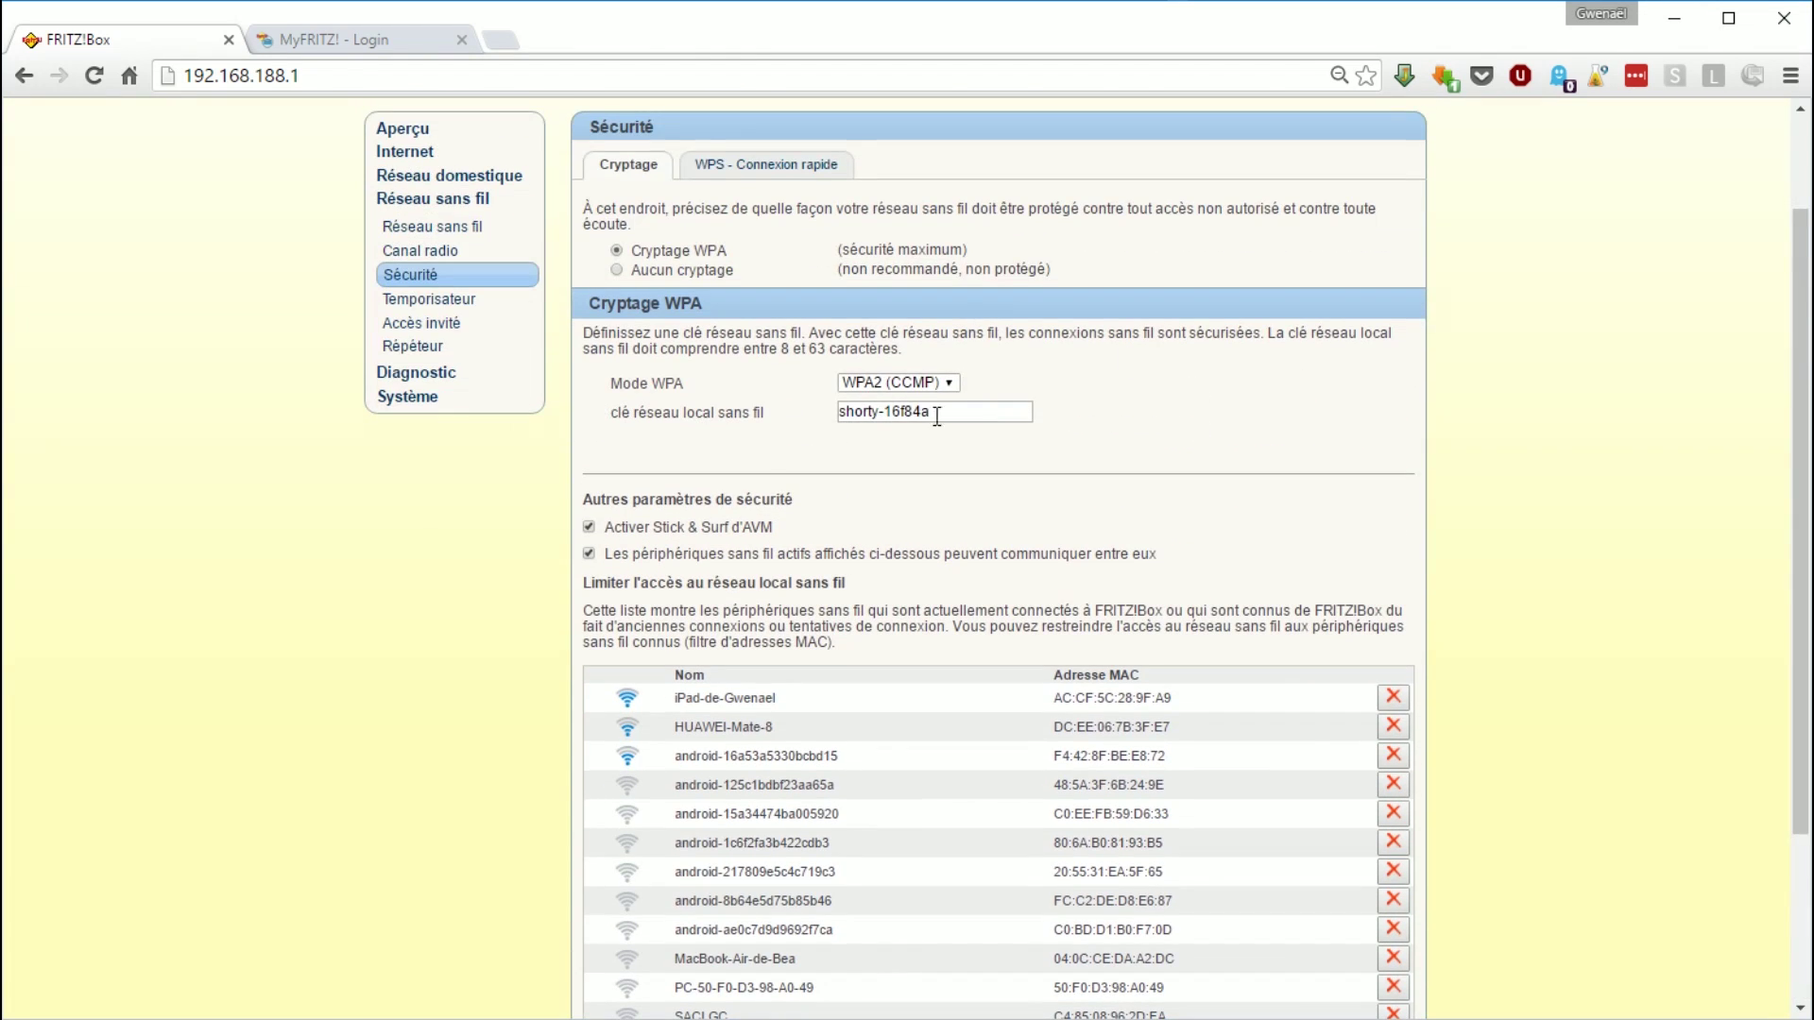
{"action": "left_click_drag", "start_coordinate": [839, 412], "coordinate": [945, 393]}
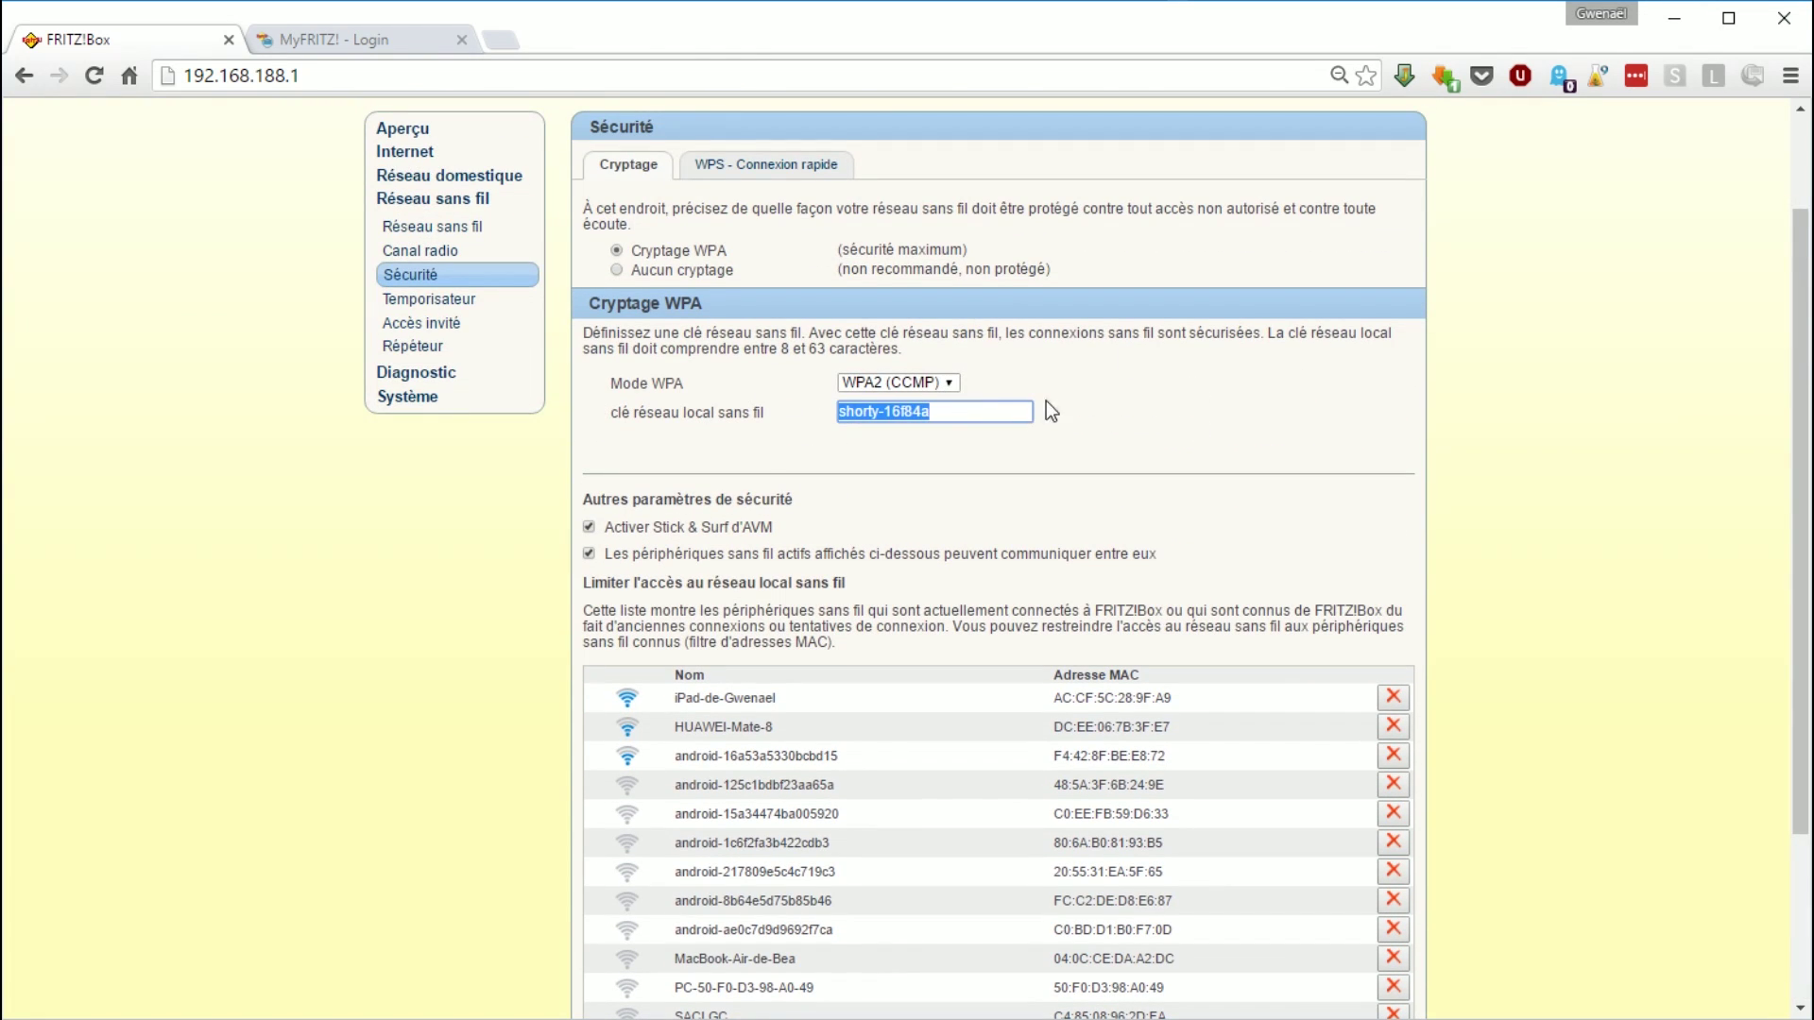
{"action": "left_click", "coordinate": [1217, 437]}
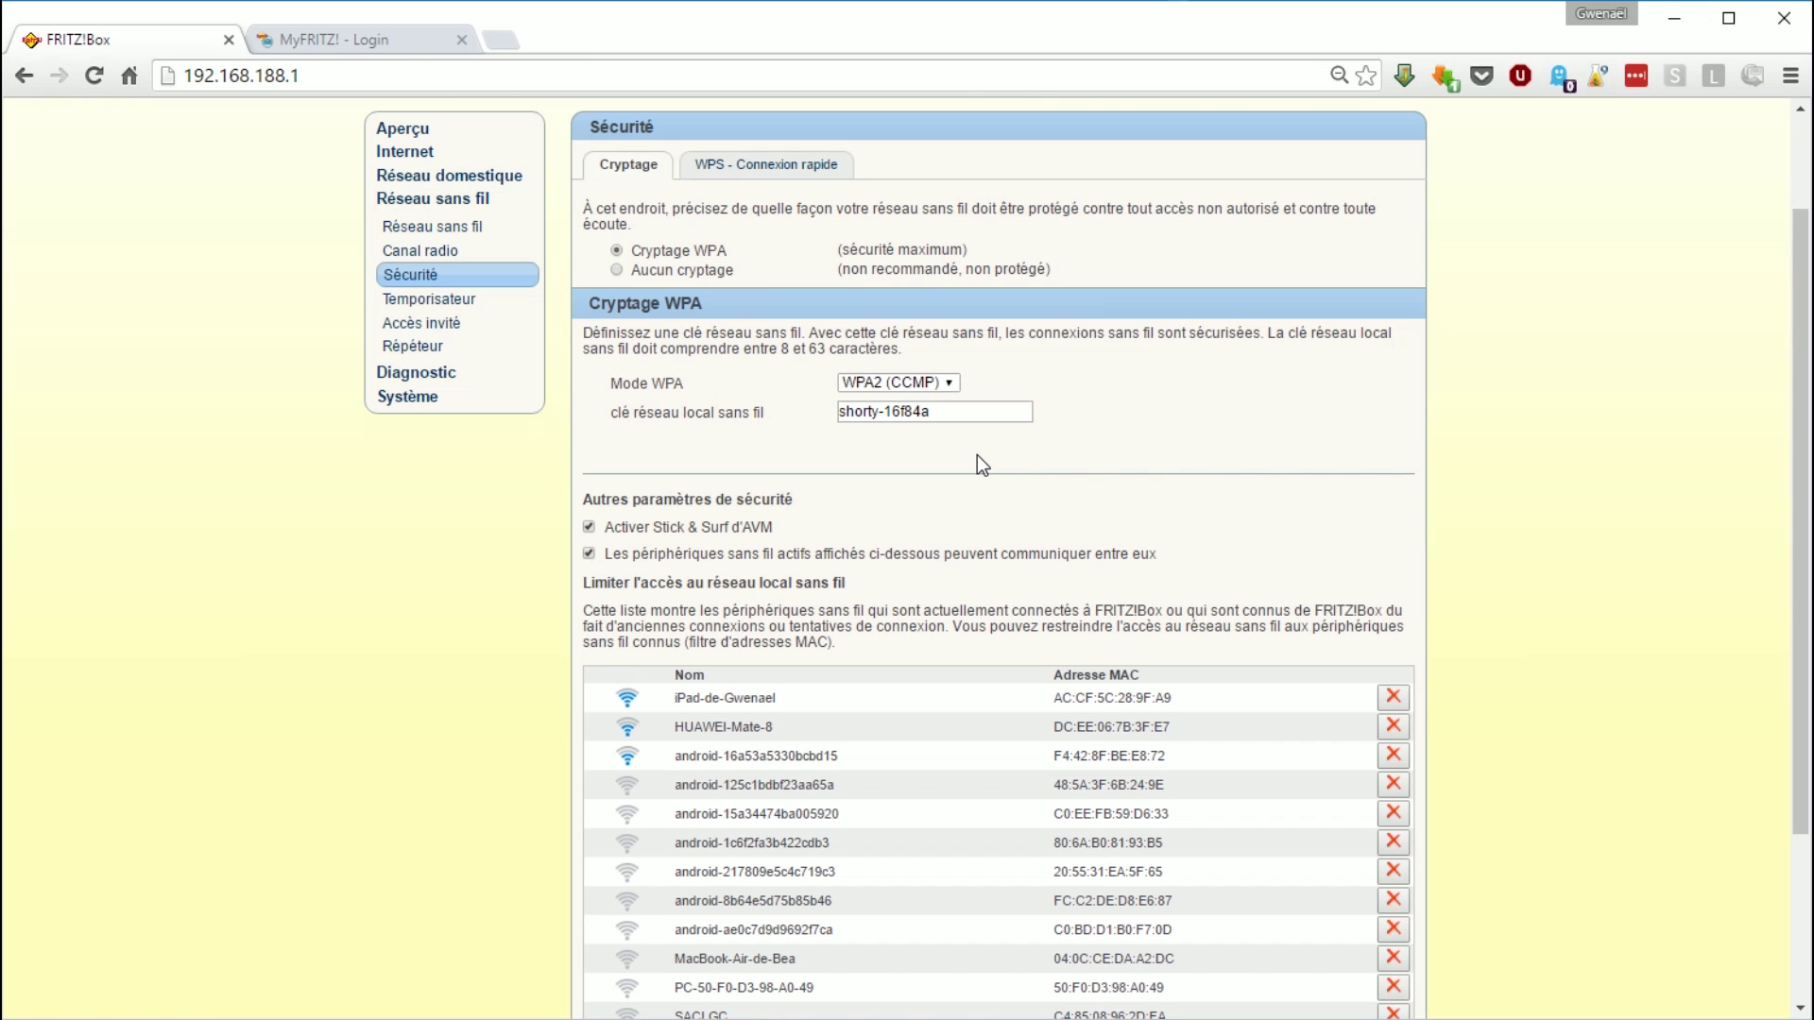
{"action": "left_click", "coordinate": [795, 179]}
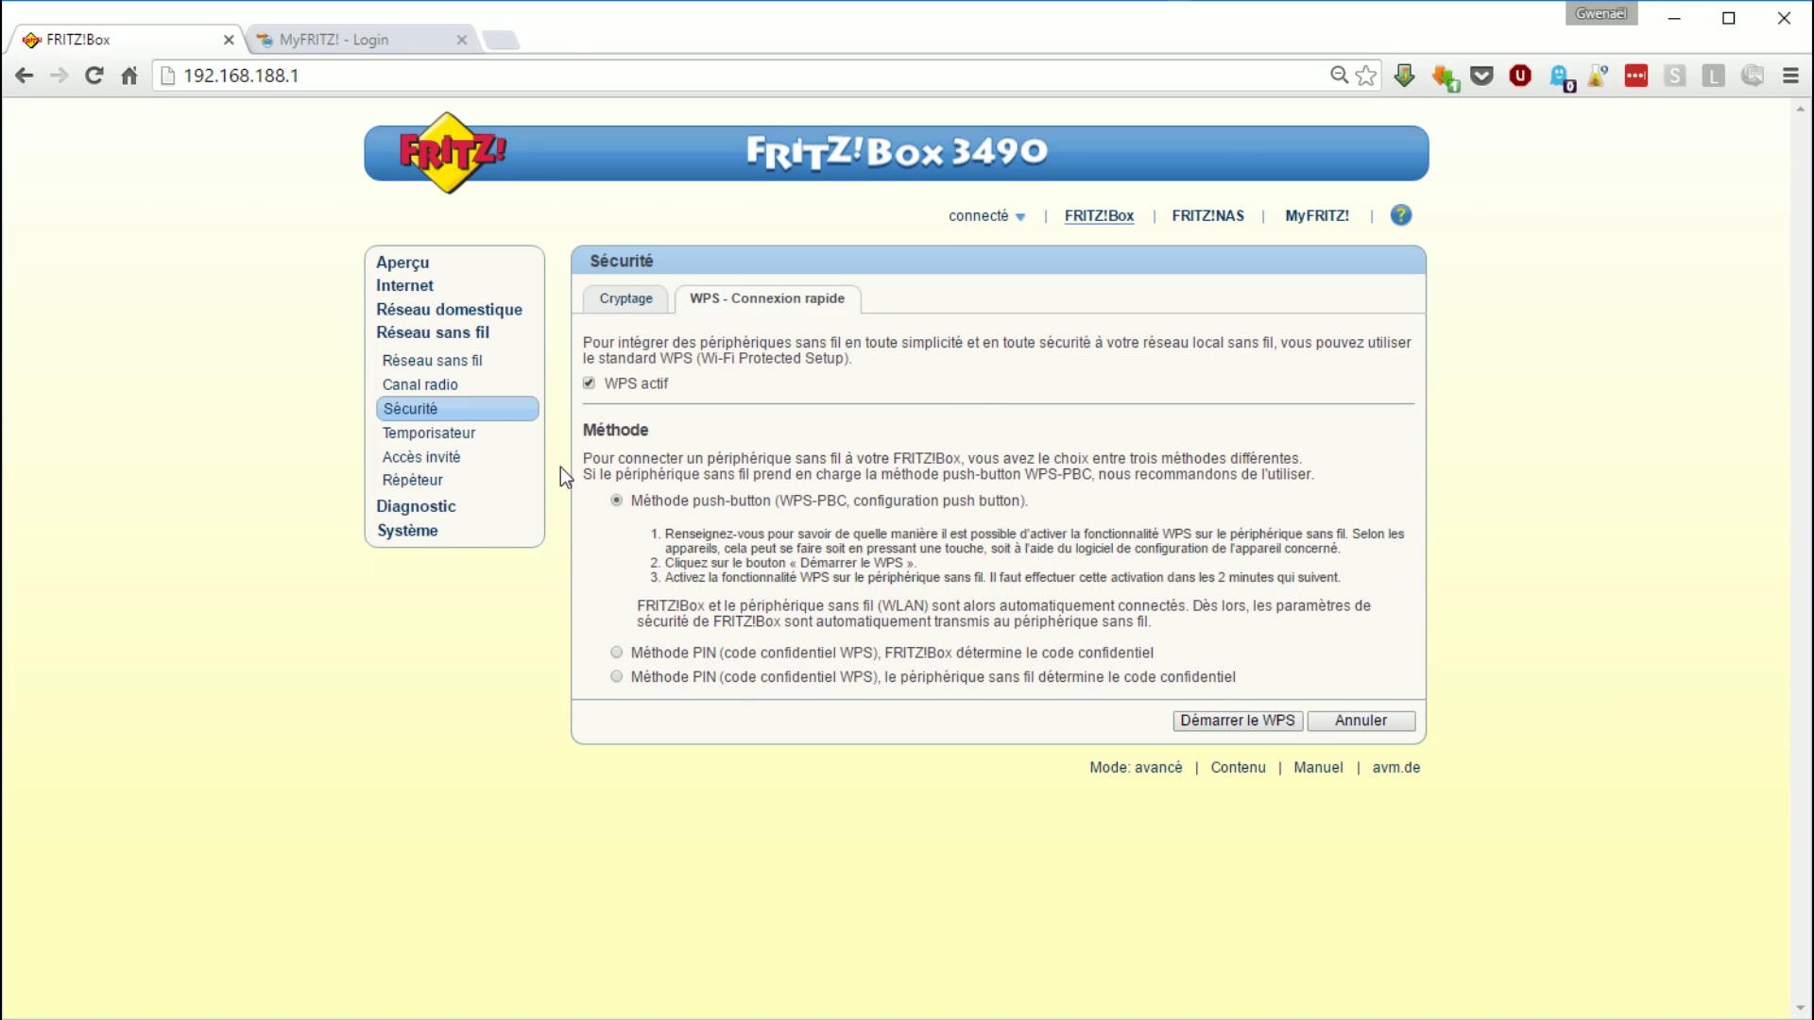
- Review the wireless network timer options and the guest access settings
{"action": "left_click", "coordinate": [453, 433]}
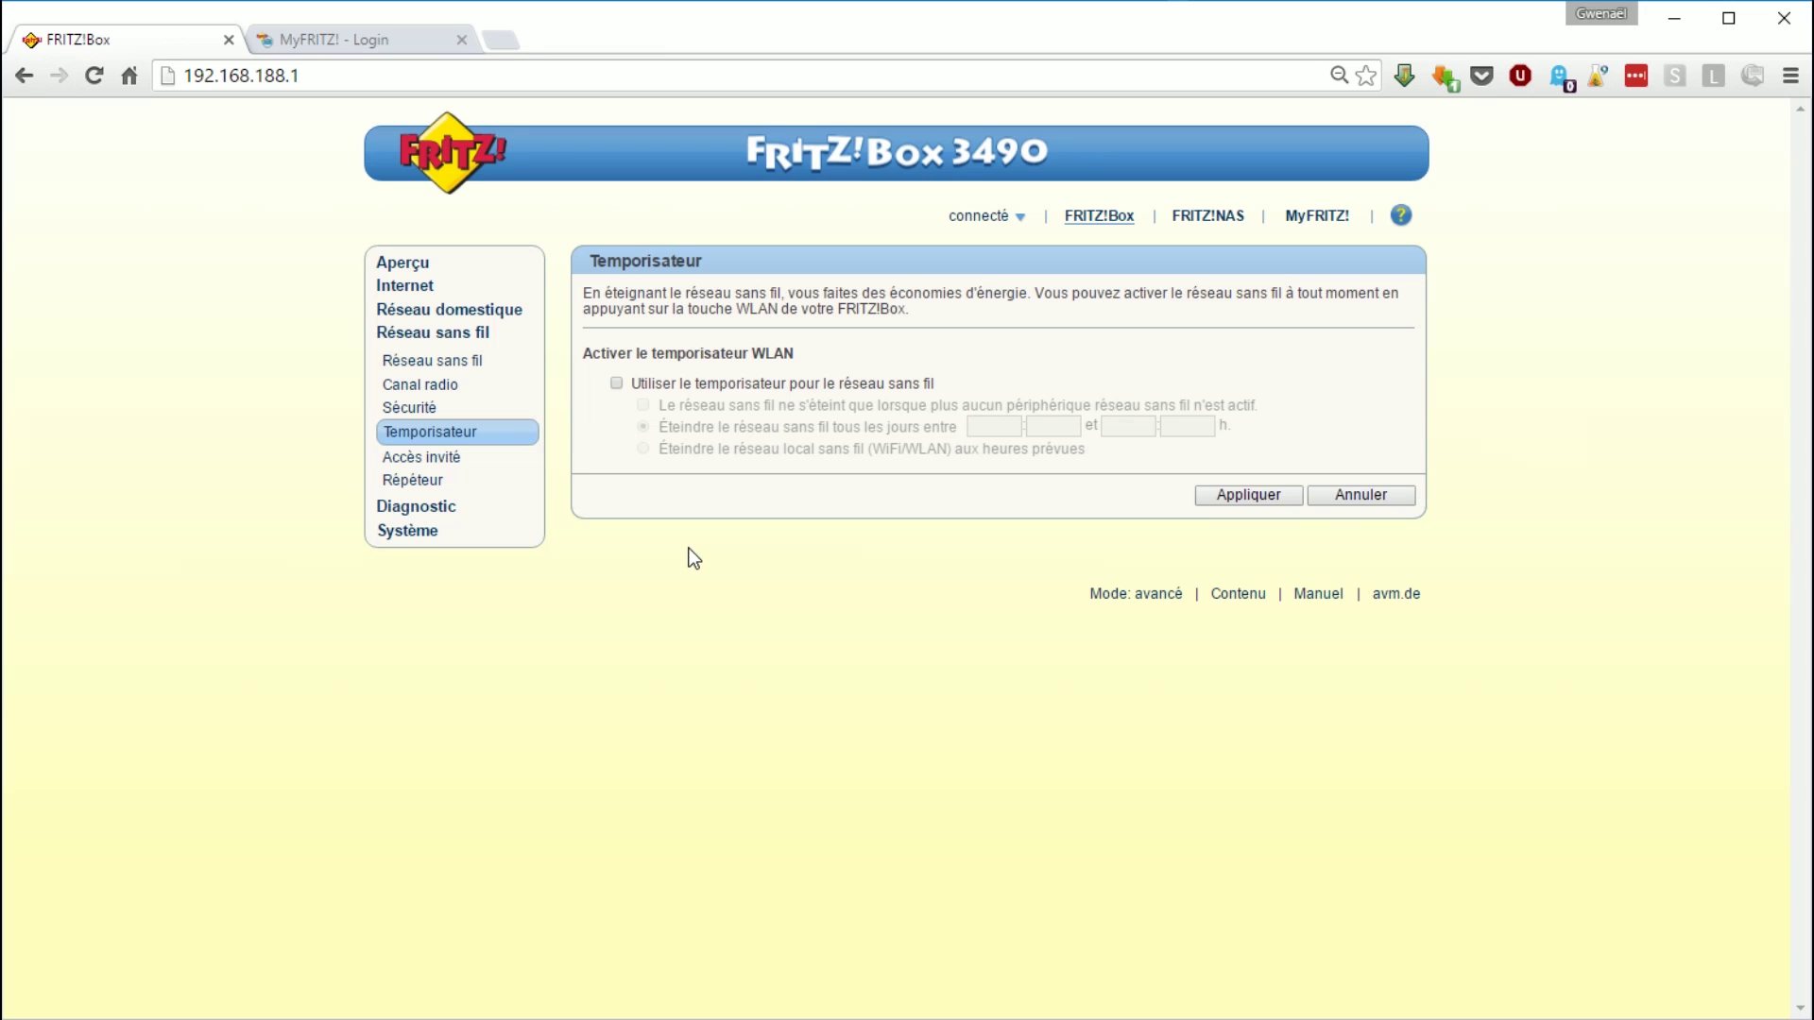
{"action": "left_click", "coordinate": [440, 459]}
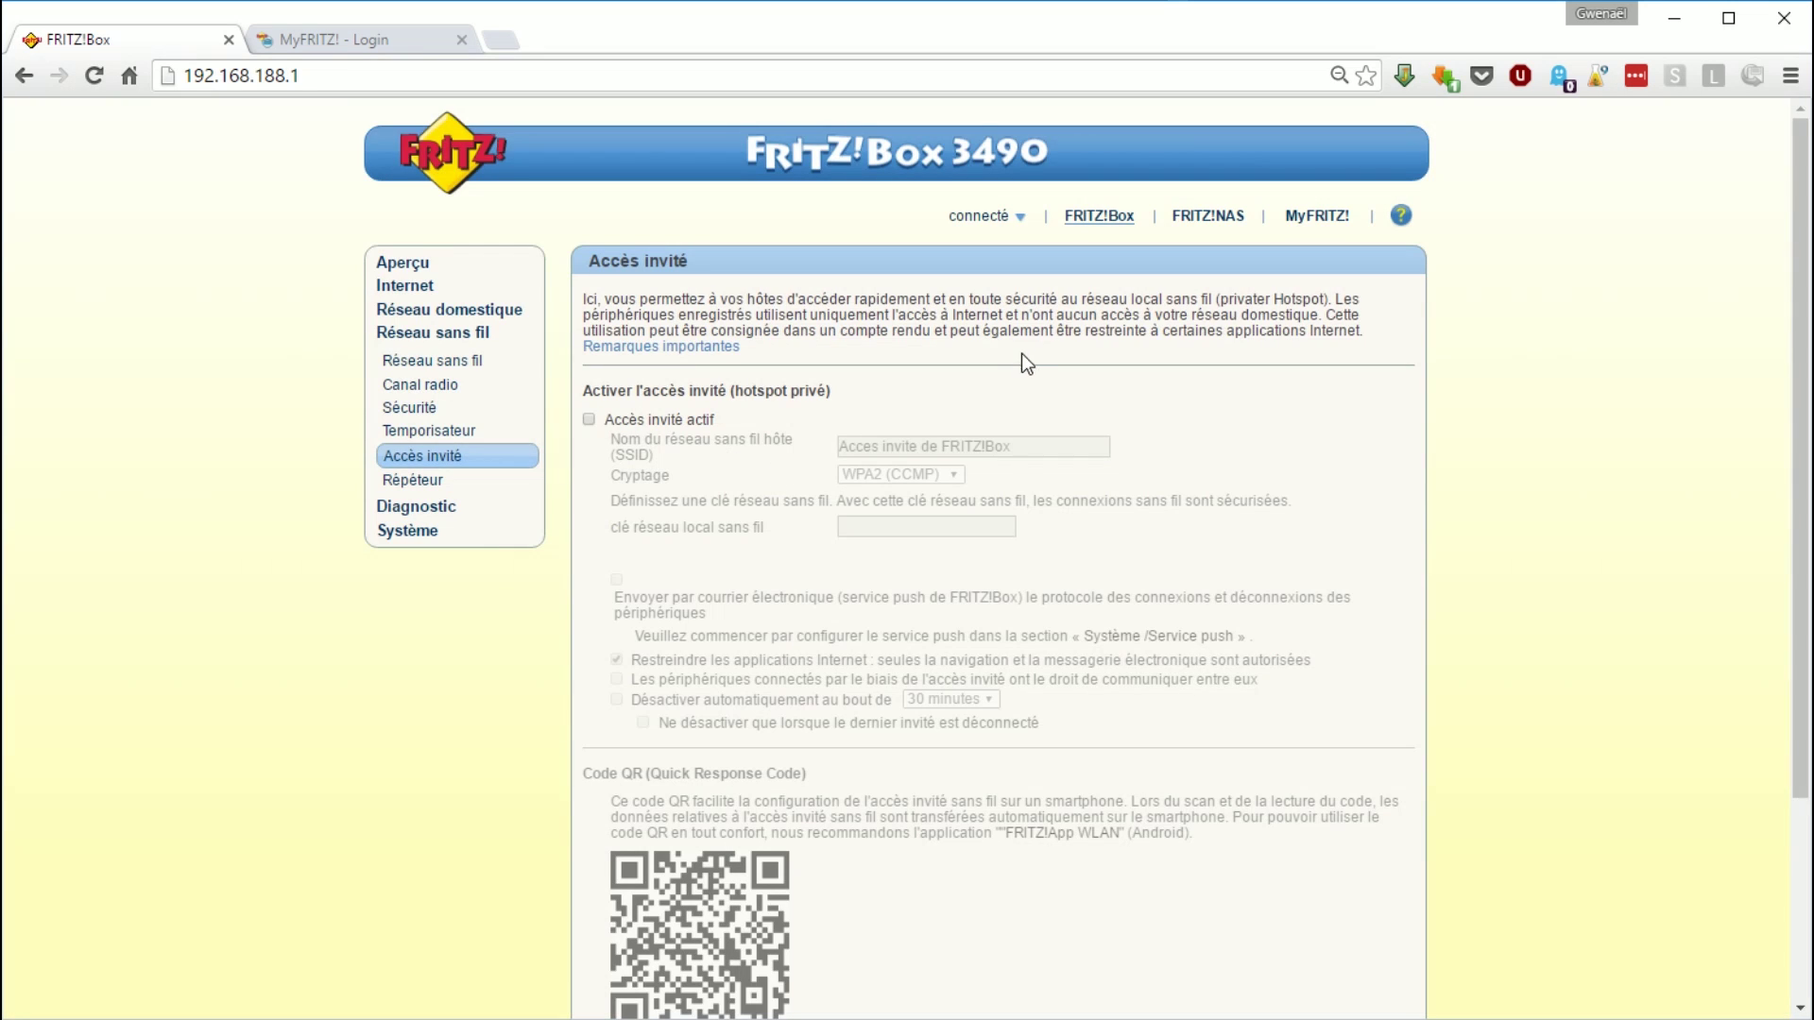
{"action": "scroll", "coordinate": [1025, 351], "scroll_direction": "down", "scroll_amount": 1}
{"action": "scroll", "coordinate": [1024, 349], "scroll_direction": "down", "scroll_amount": 2}
{"action": "scroll", "coordinate": [1035, 327], "scroll_direction": "up", "scroll_amount": 3}
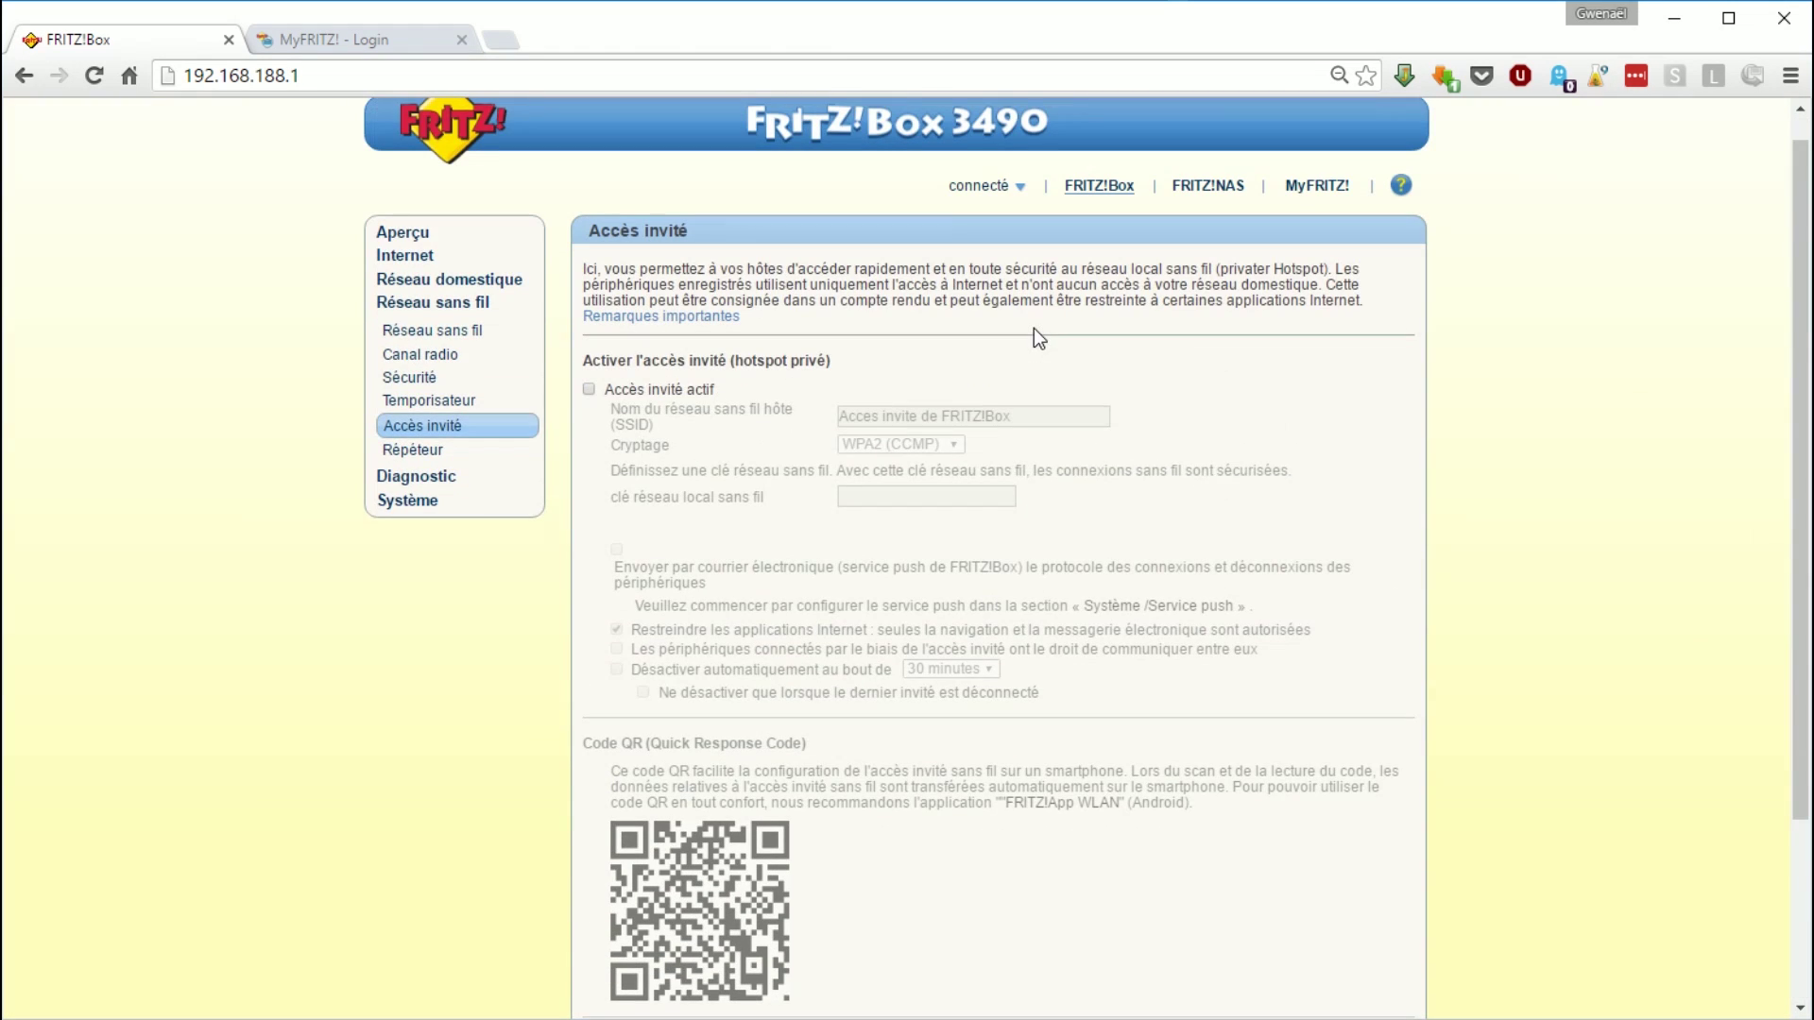
- Activate guest access temporarily to examine its SSID, encryption, restriction and WPS options, and deactivate it again without applying
{"action": "left_click", "coordinate": [591, 393]}
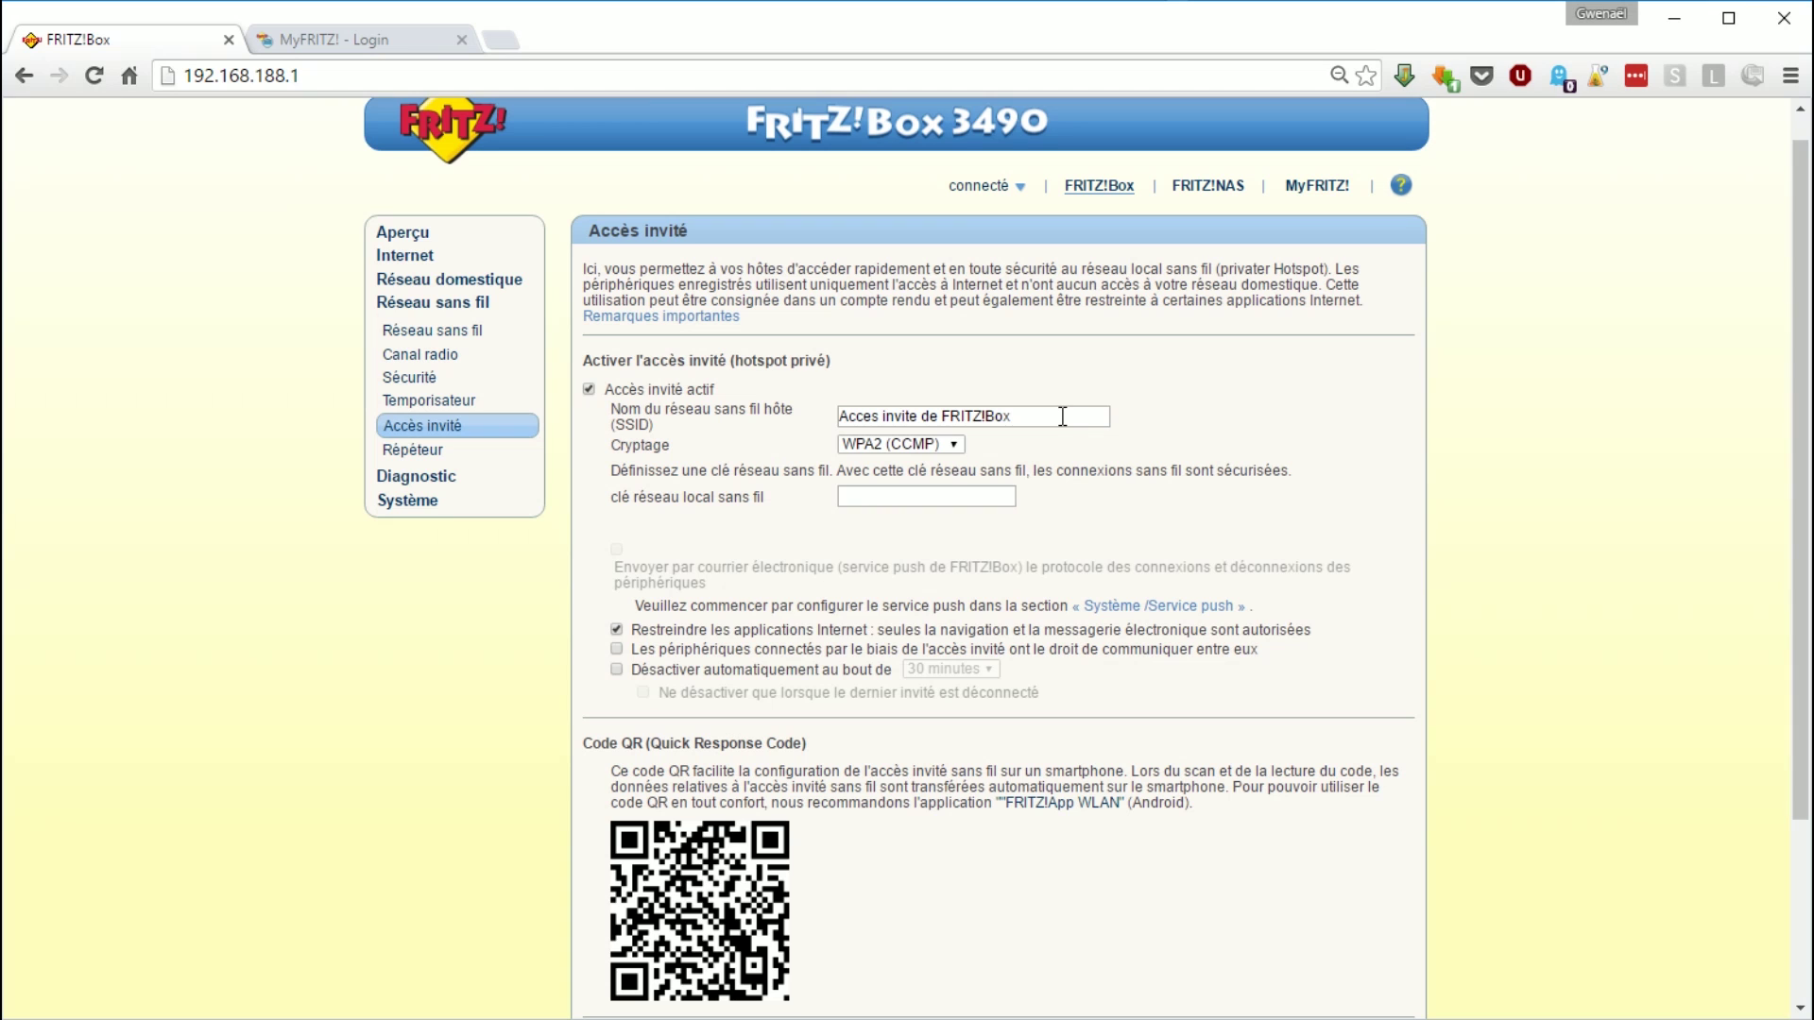
{"action": "left_click", "coordinate": [948, 445]}
{"action": "left_click", "coordinate": [964, 456]}
{"action": "scroll", "coordinate": [965, 456], "scroll_direction": "down", "scroll_amount": 1}
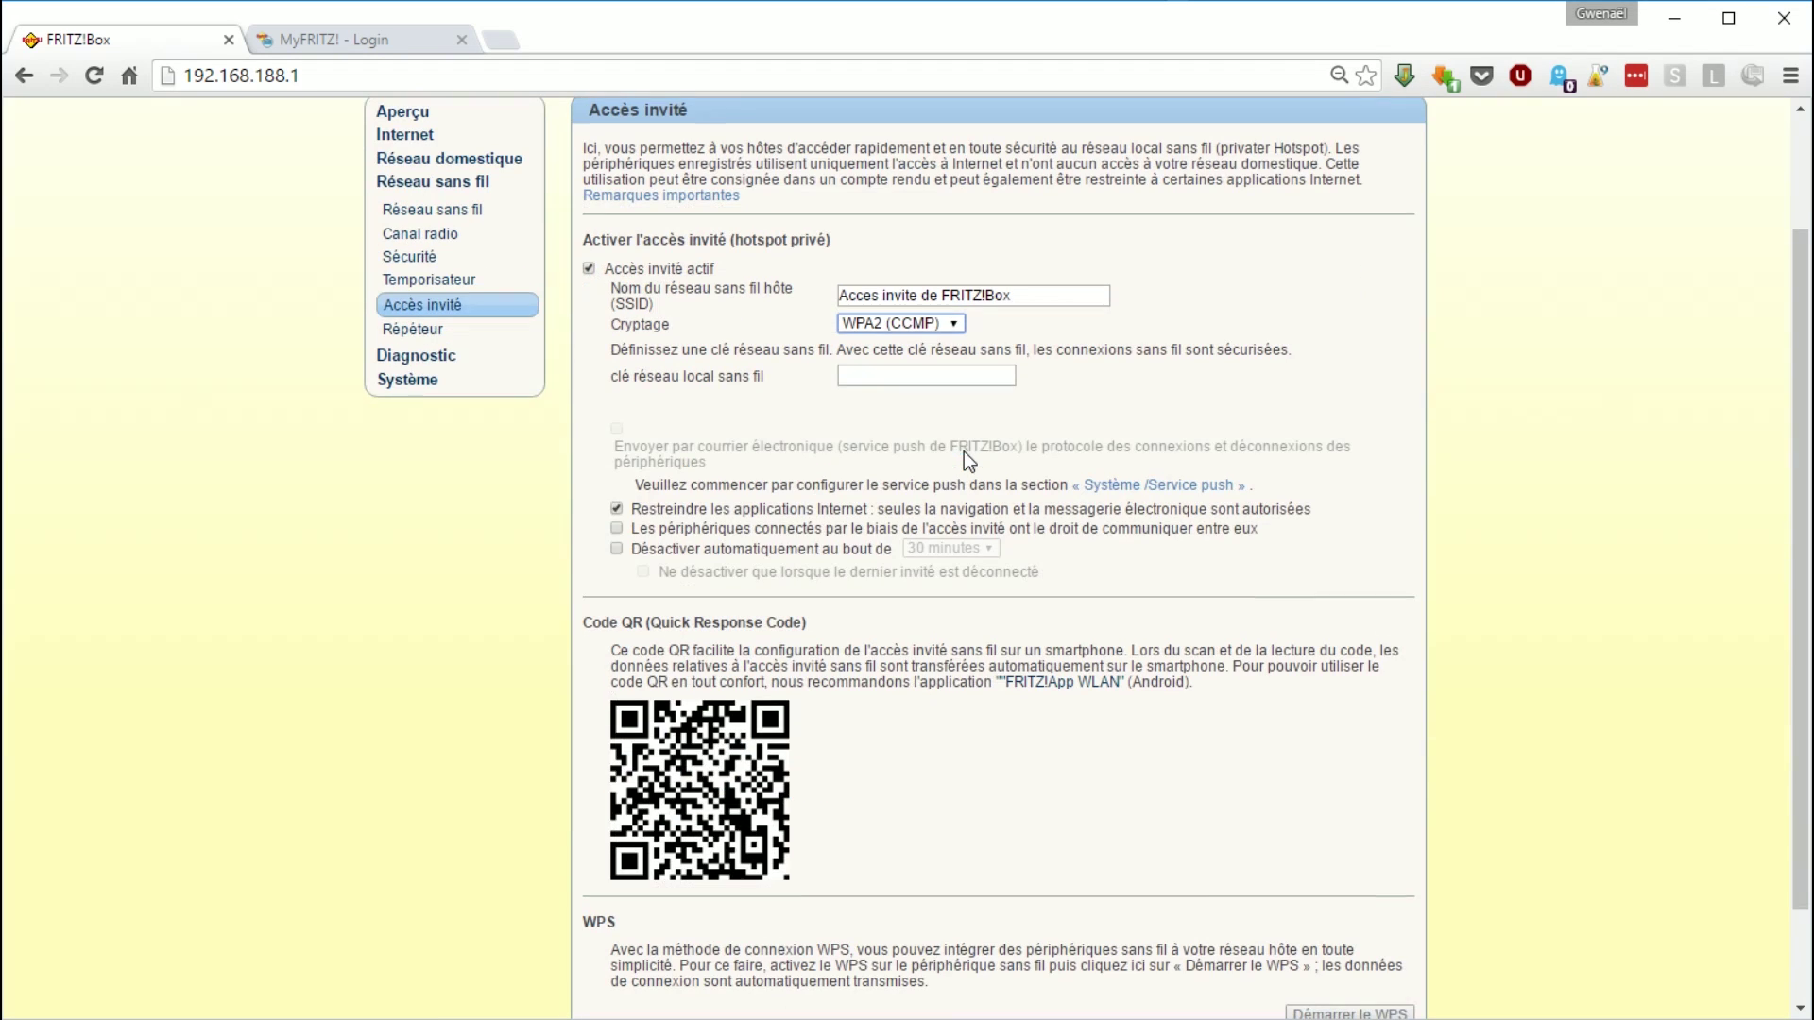
{"action": "scroll", "coordinate": [962, 436], "scroll_direction": "down", "scroll_amount": 1}
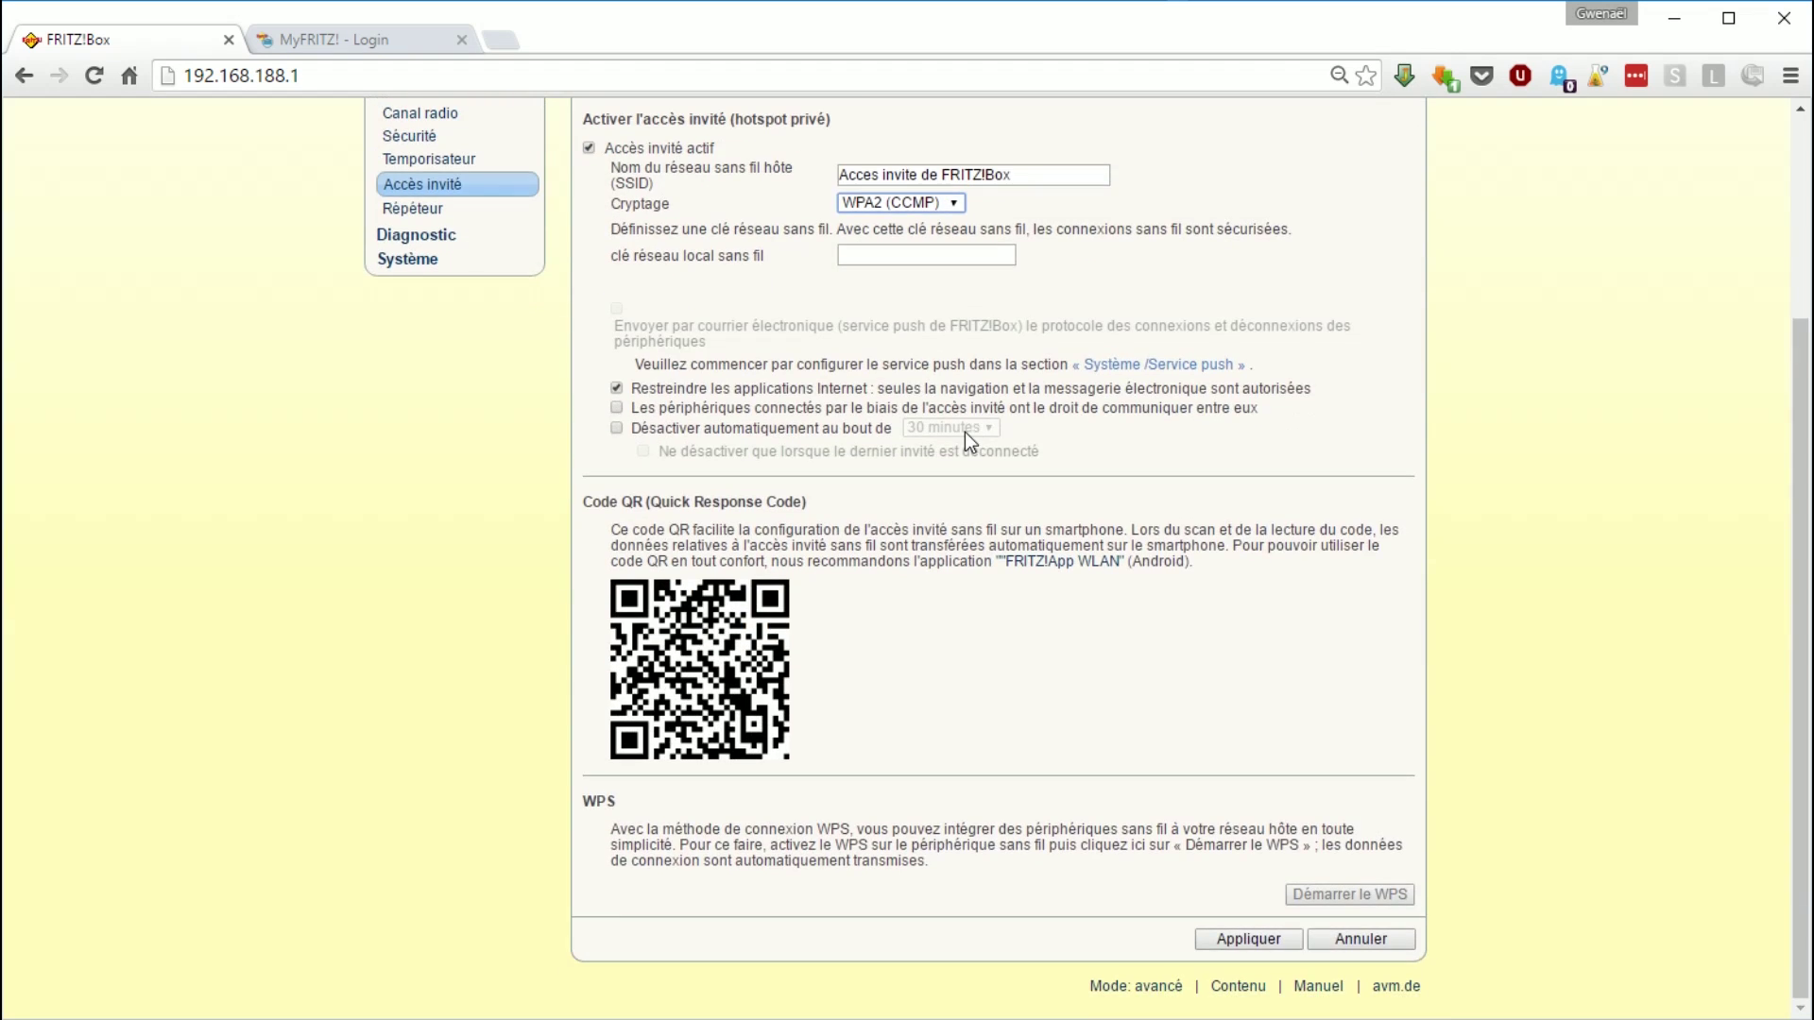
{"action": "scroll", "coordinate": [964, 432], "scroll_direction": "up", "scroll_amount": 2}
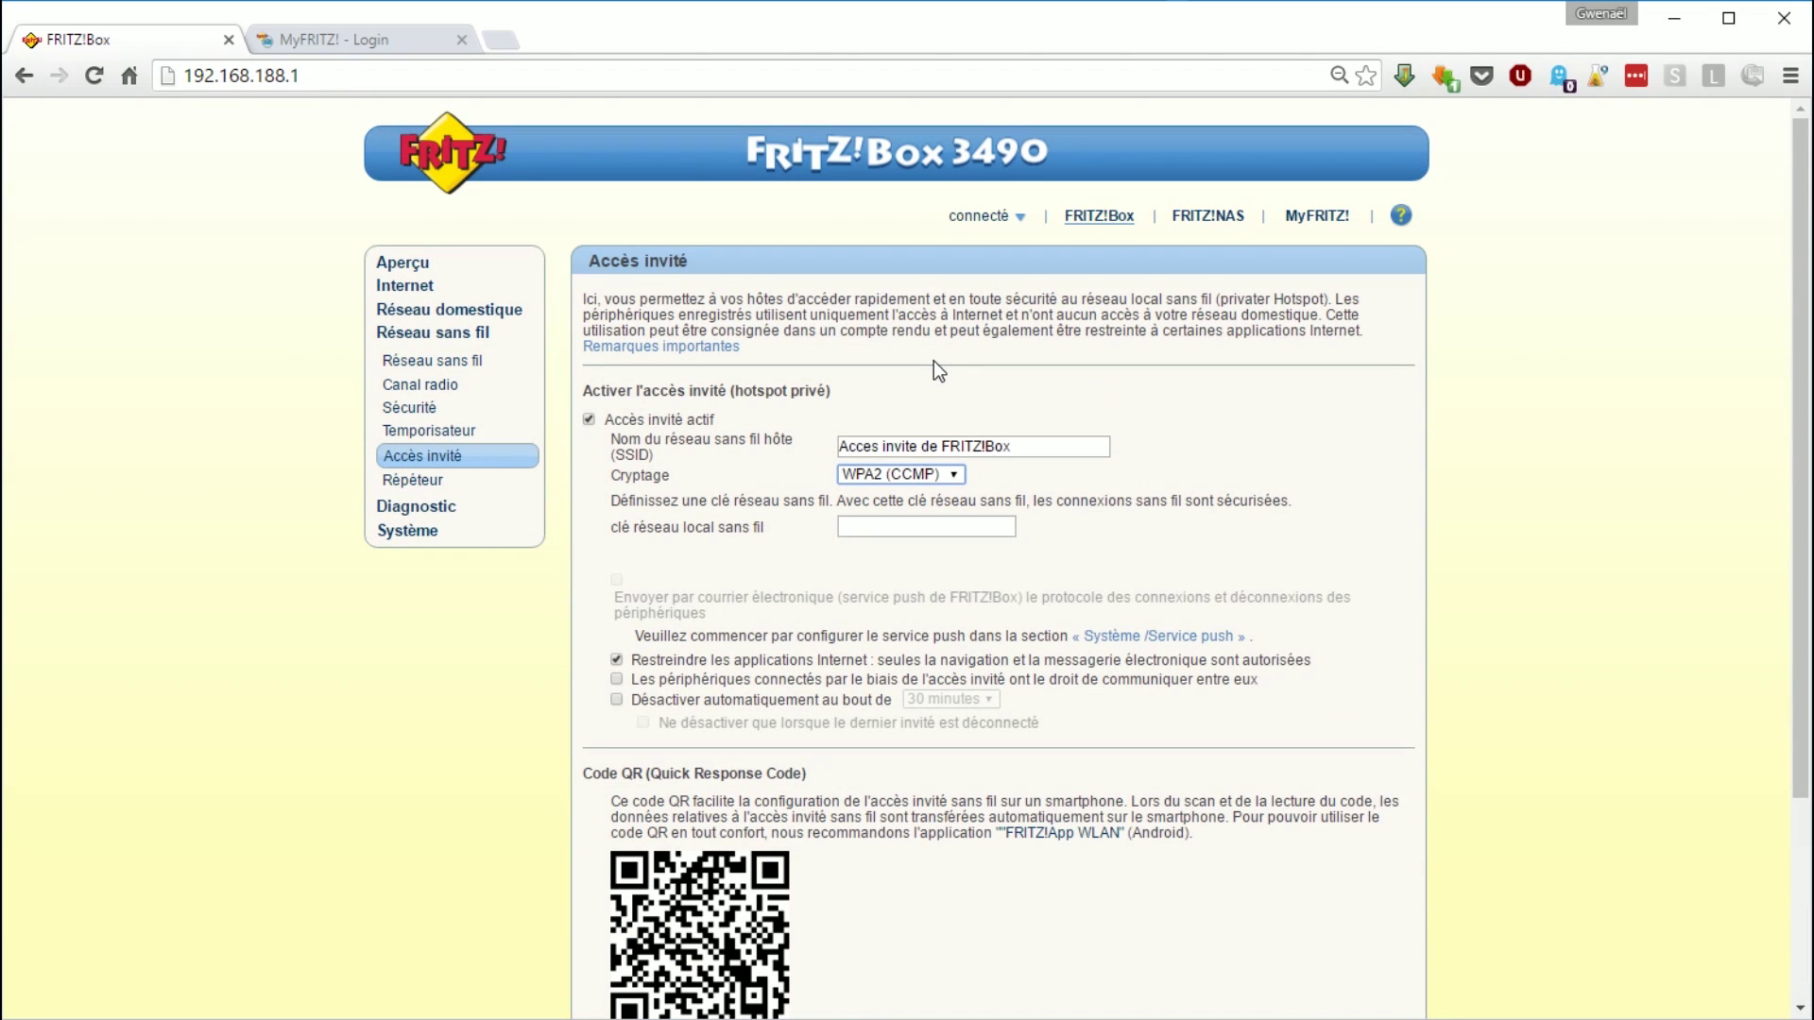
{"action": "left_click", "coordinate": [673, 419]}
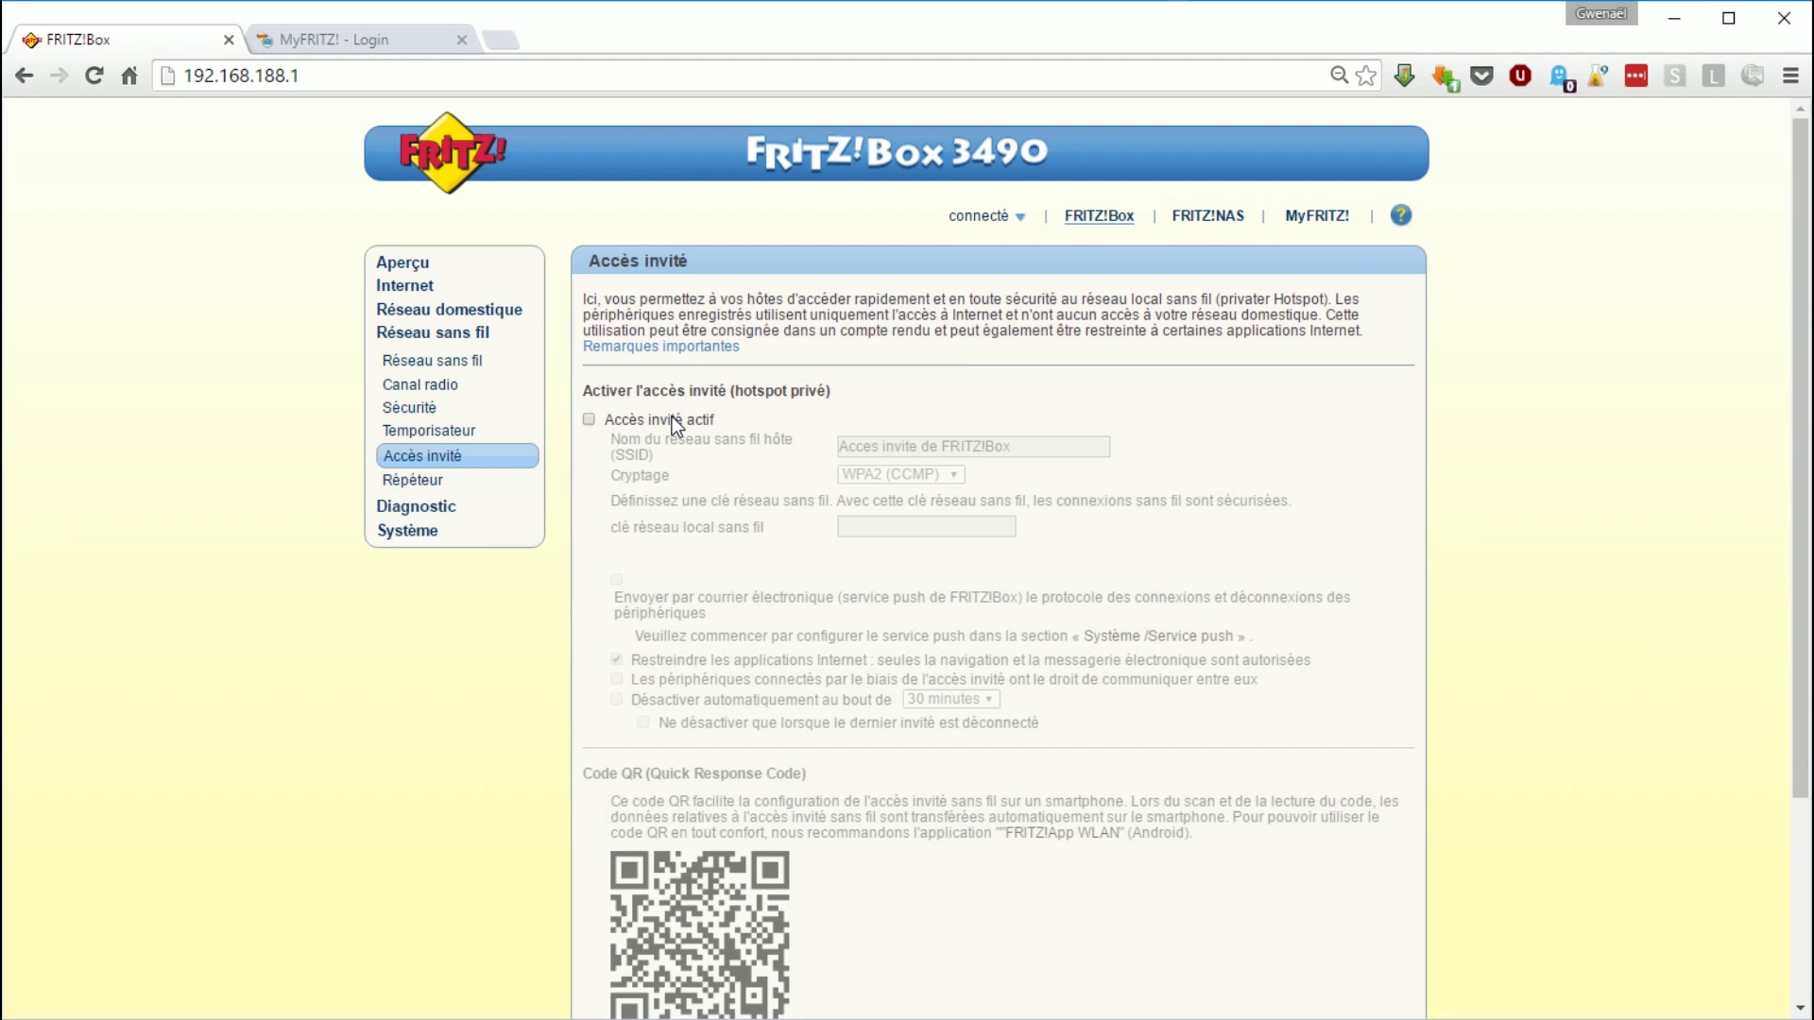
{"action": "scroll", "coordinate": [1137, 588], "scroll_direction": "down", "scroll_amount": 3}
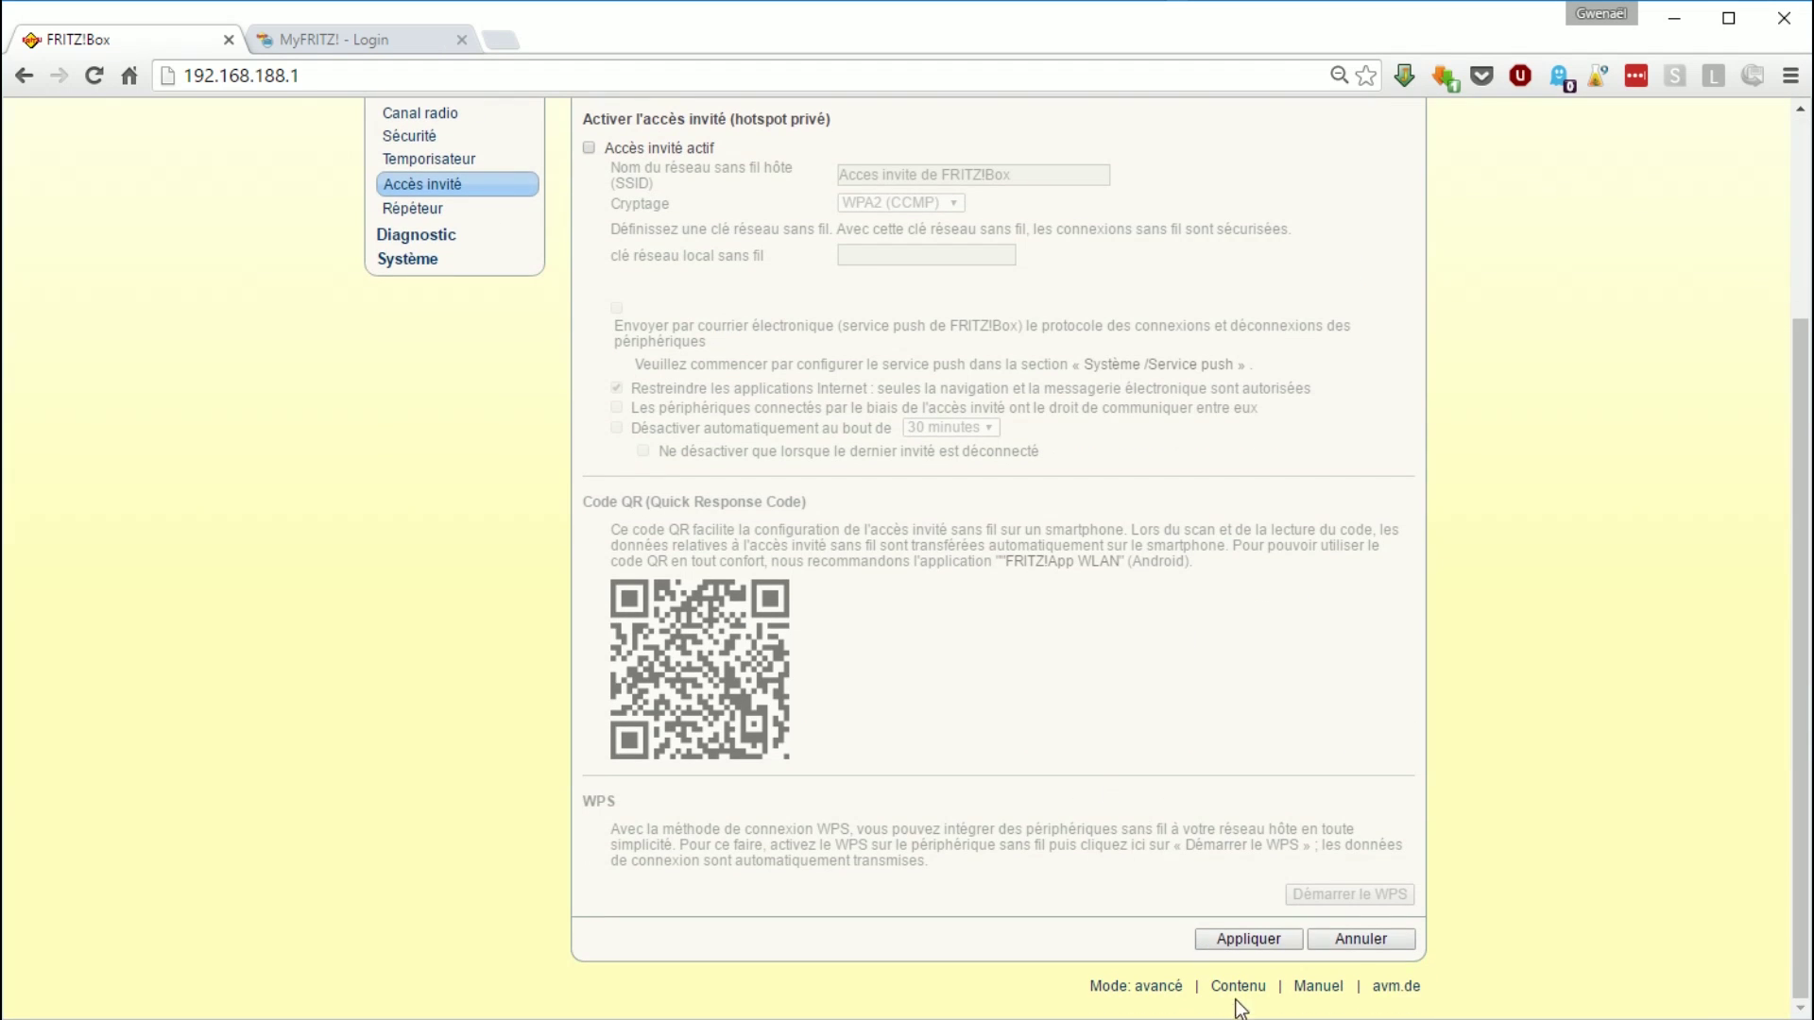
- Review the repeater operating modes, and return to the wireless network settings to examine the known devices and QR code
{"action": "left_click", "coordinate": [433, 208]}
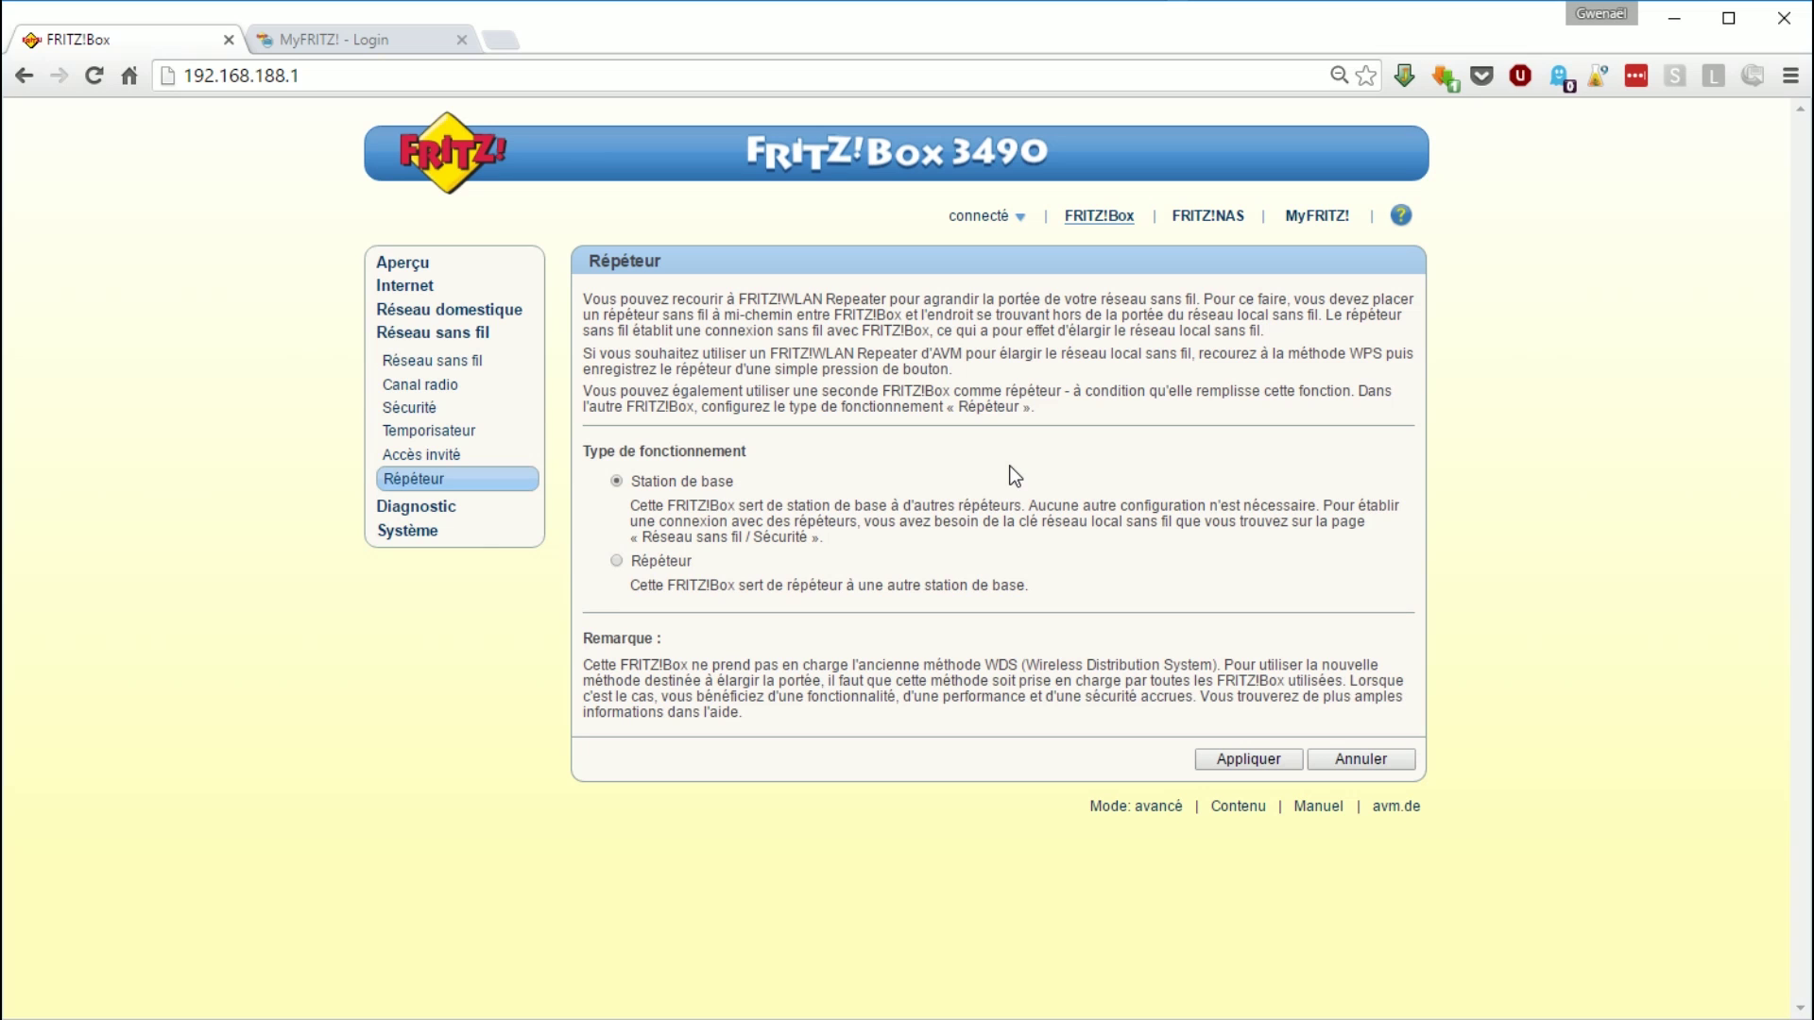
{"action": "left_click", "coordinate": [464, 360]}
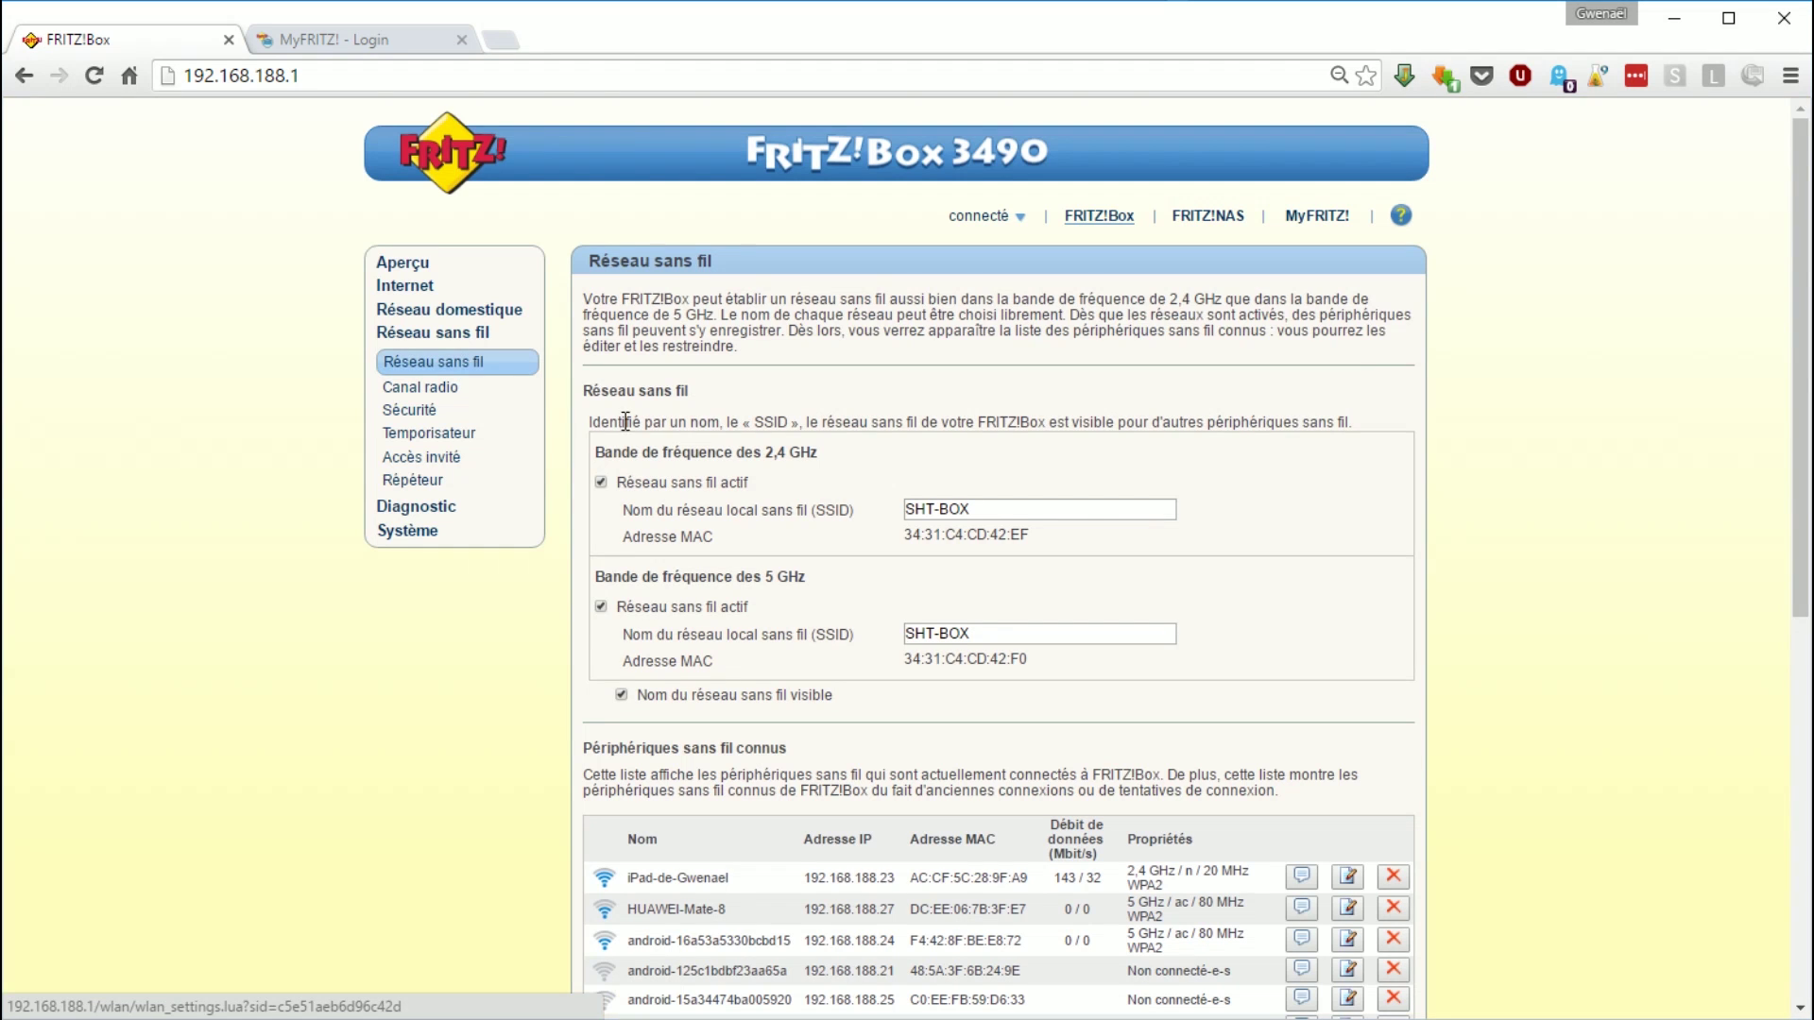
{"action": "scroll", "coordinate": [786, 506], "scroll_direction": "down", "scroll_amount": 6}
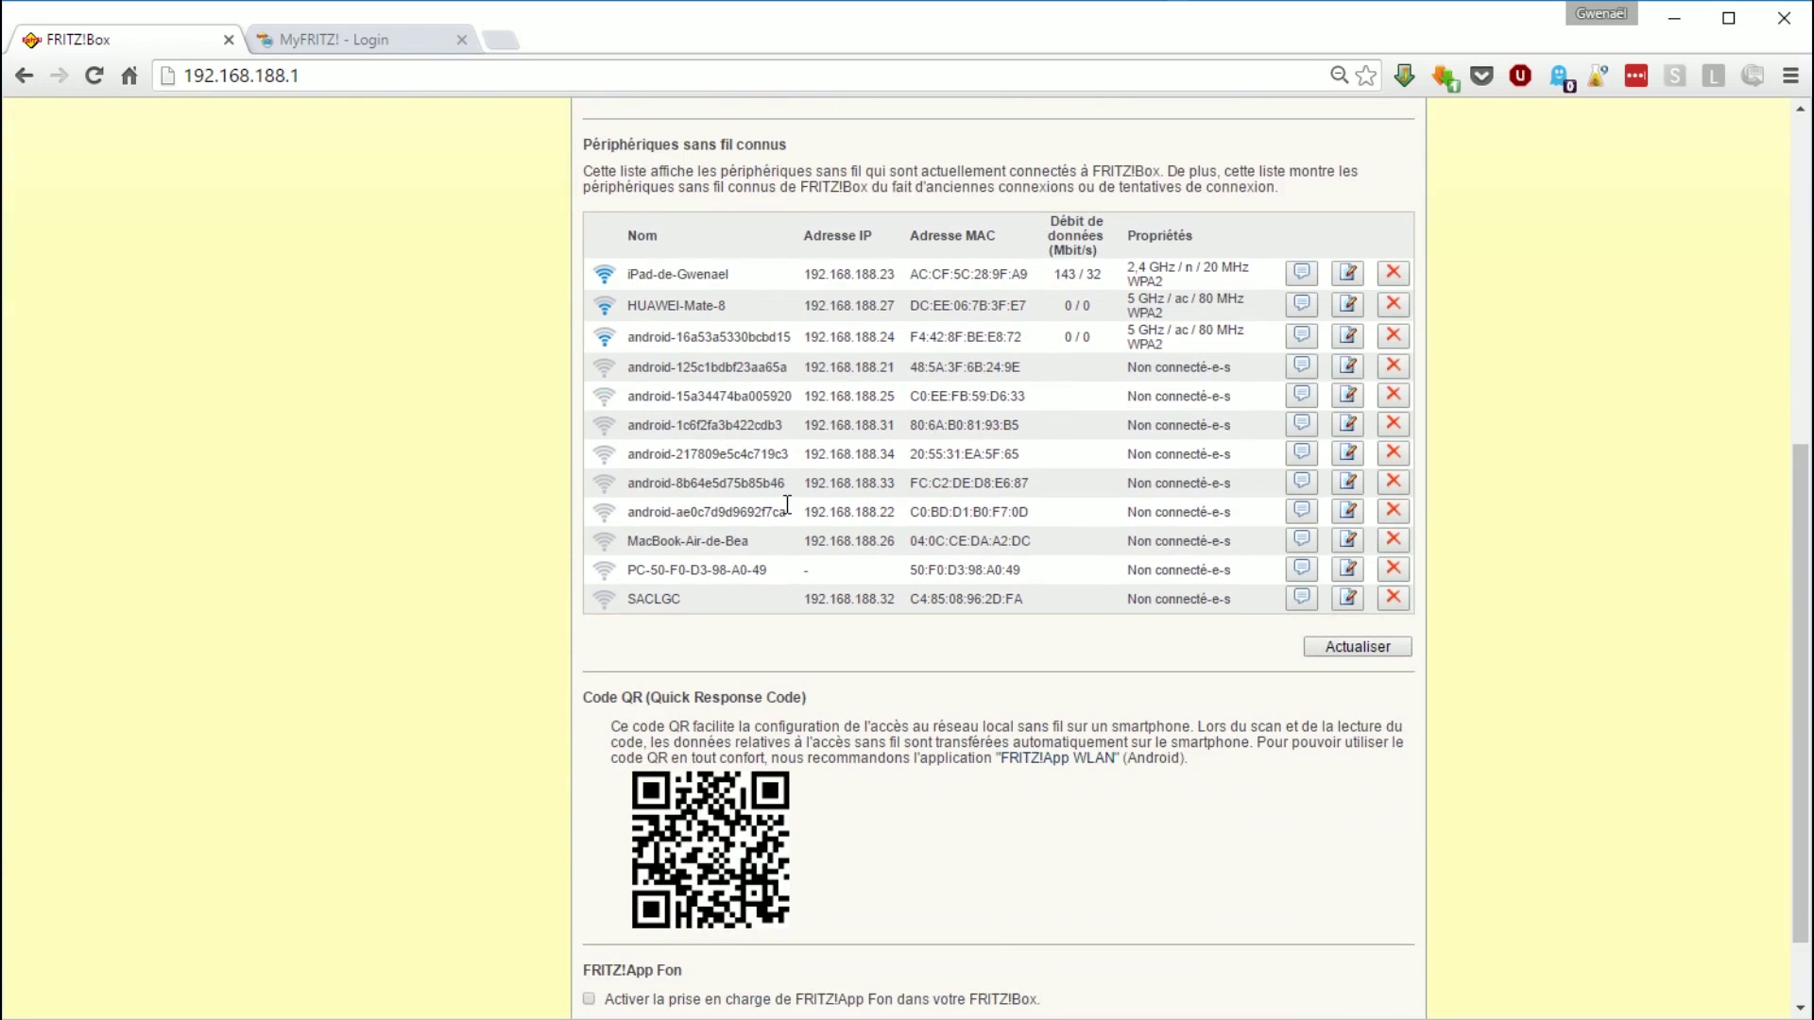
{"action": "scroll", "coordinate": [787, 506], "scroll_direction": "up", "scroll_amount": 2}
{"action": "scroll", "coordinate": [787, 506], "scroll_direction": "down", "scroll_amount": 3}
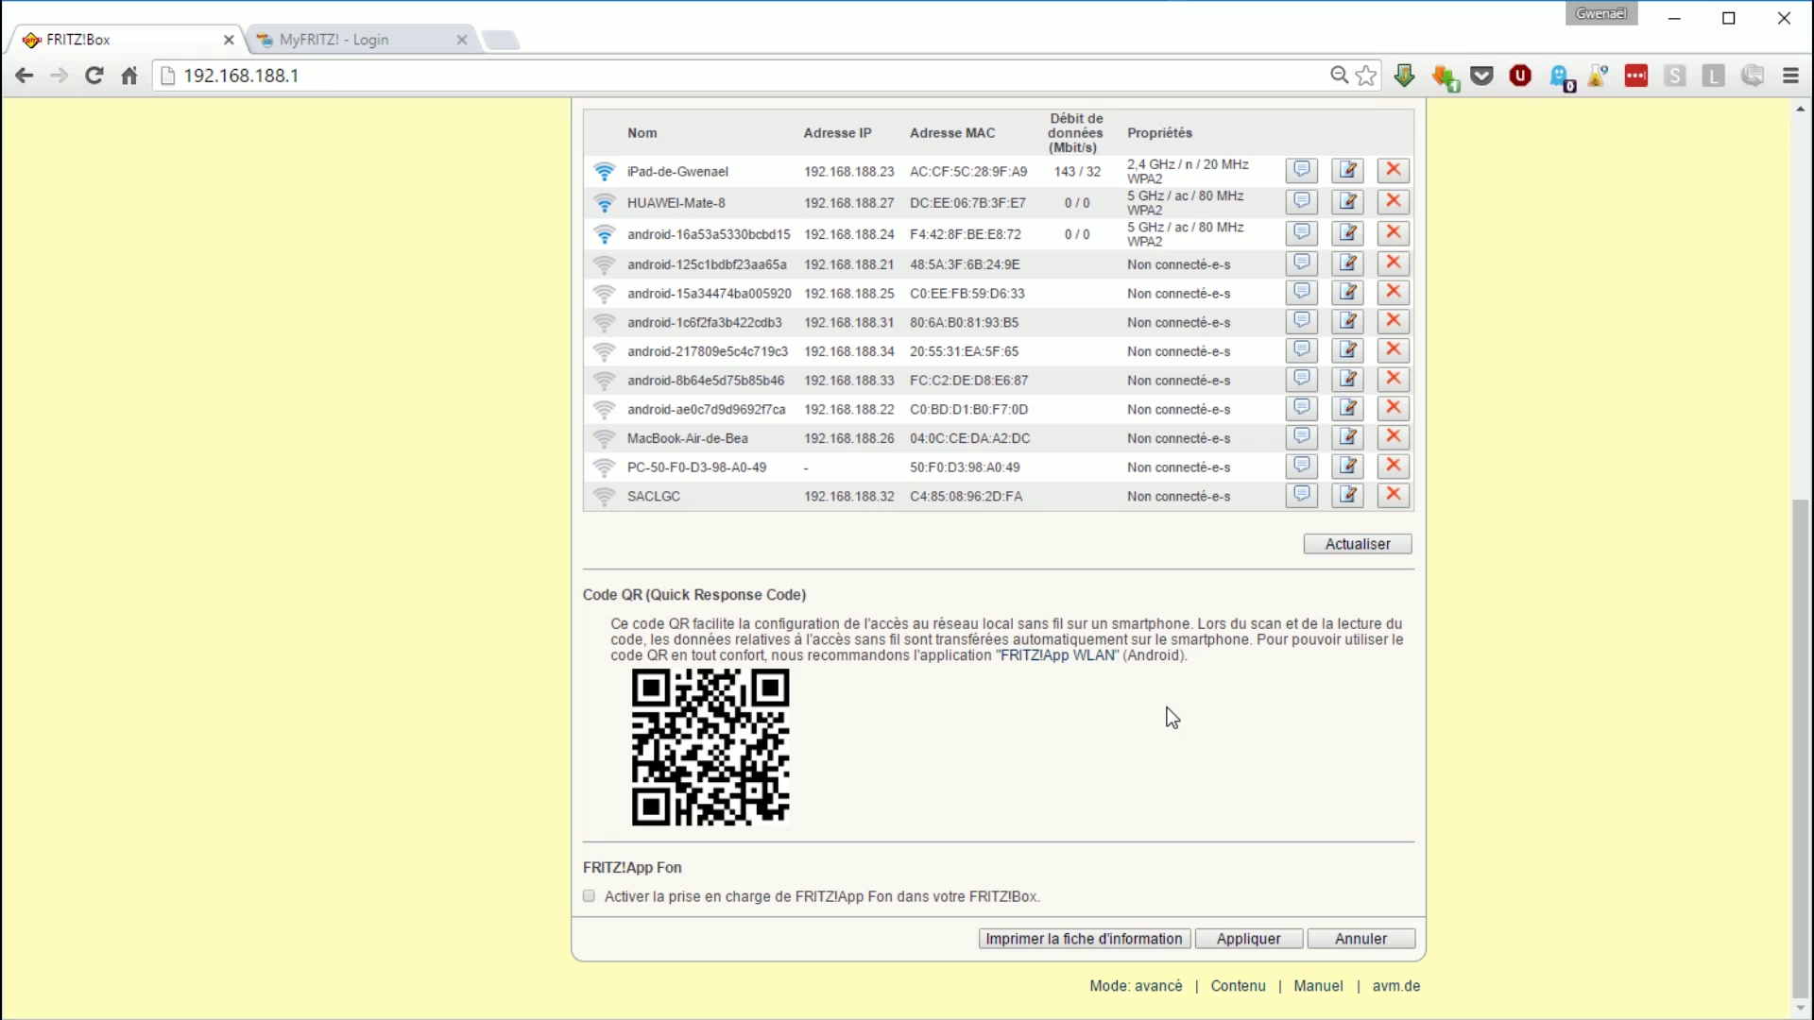
- Open the printable wireless access information sheet, review its access data and QR code, and close it
{"action": "left_click", "coordinate": [1137, 940]}
{"action": "left_click_drag", "start_coordinate": [599, 0], "coordinate": [960, 44]}
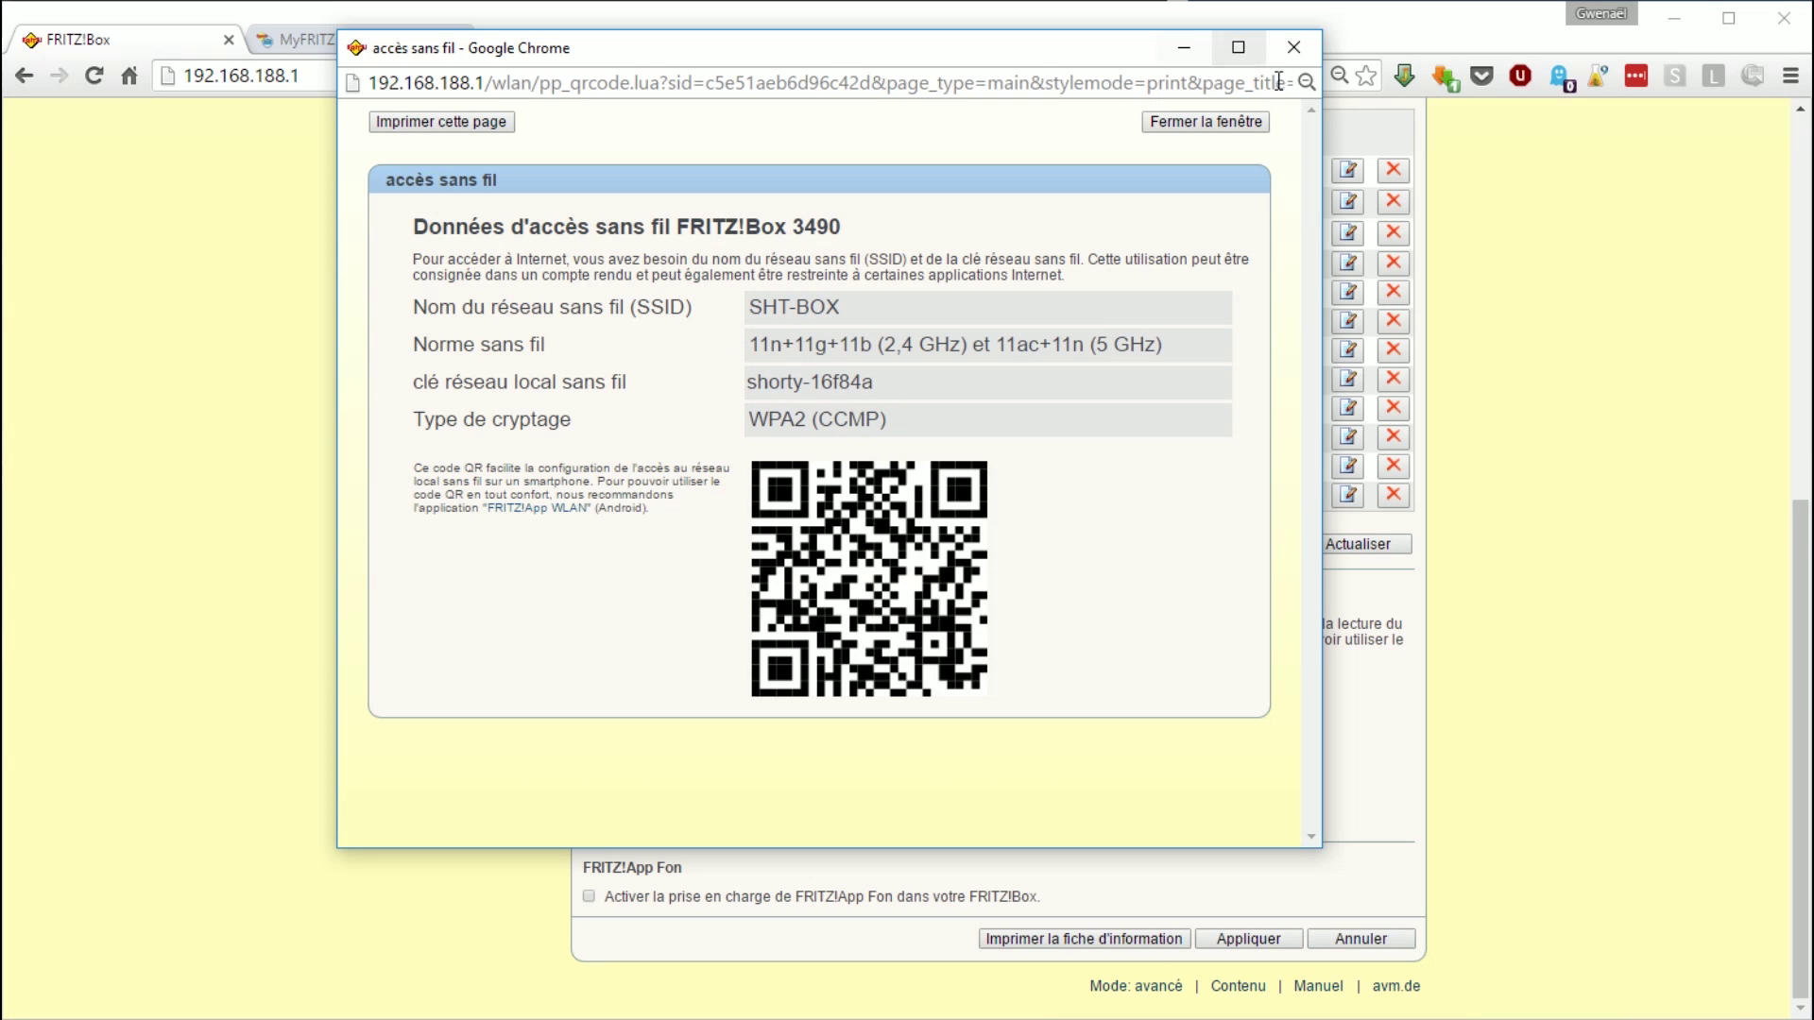
{"action": "left_click", "coordinate": [1200, 121]}
- Run the function diagnostic of the FRITZ!Box and review its results
{"action": "scroll", "coordinate": [977, 509], "scroll_direction": "up", "scroll_amount": 8}
{"action": "left_click", "coordinate": [434, 506]}
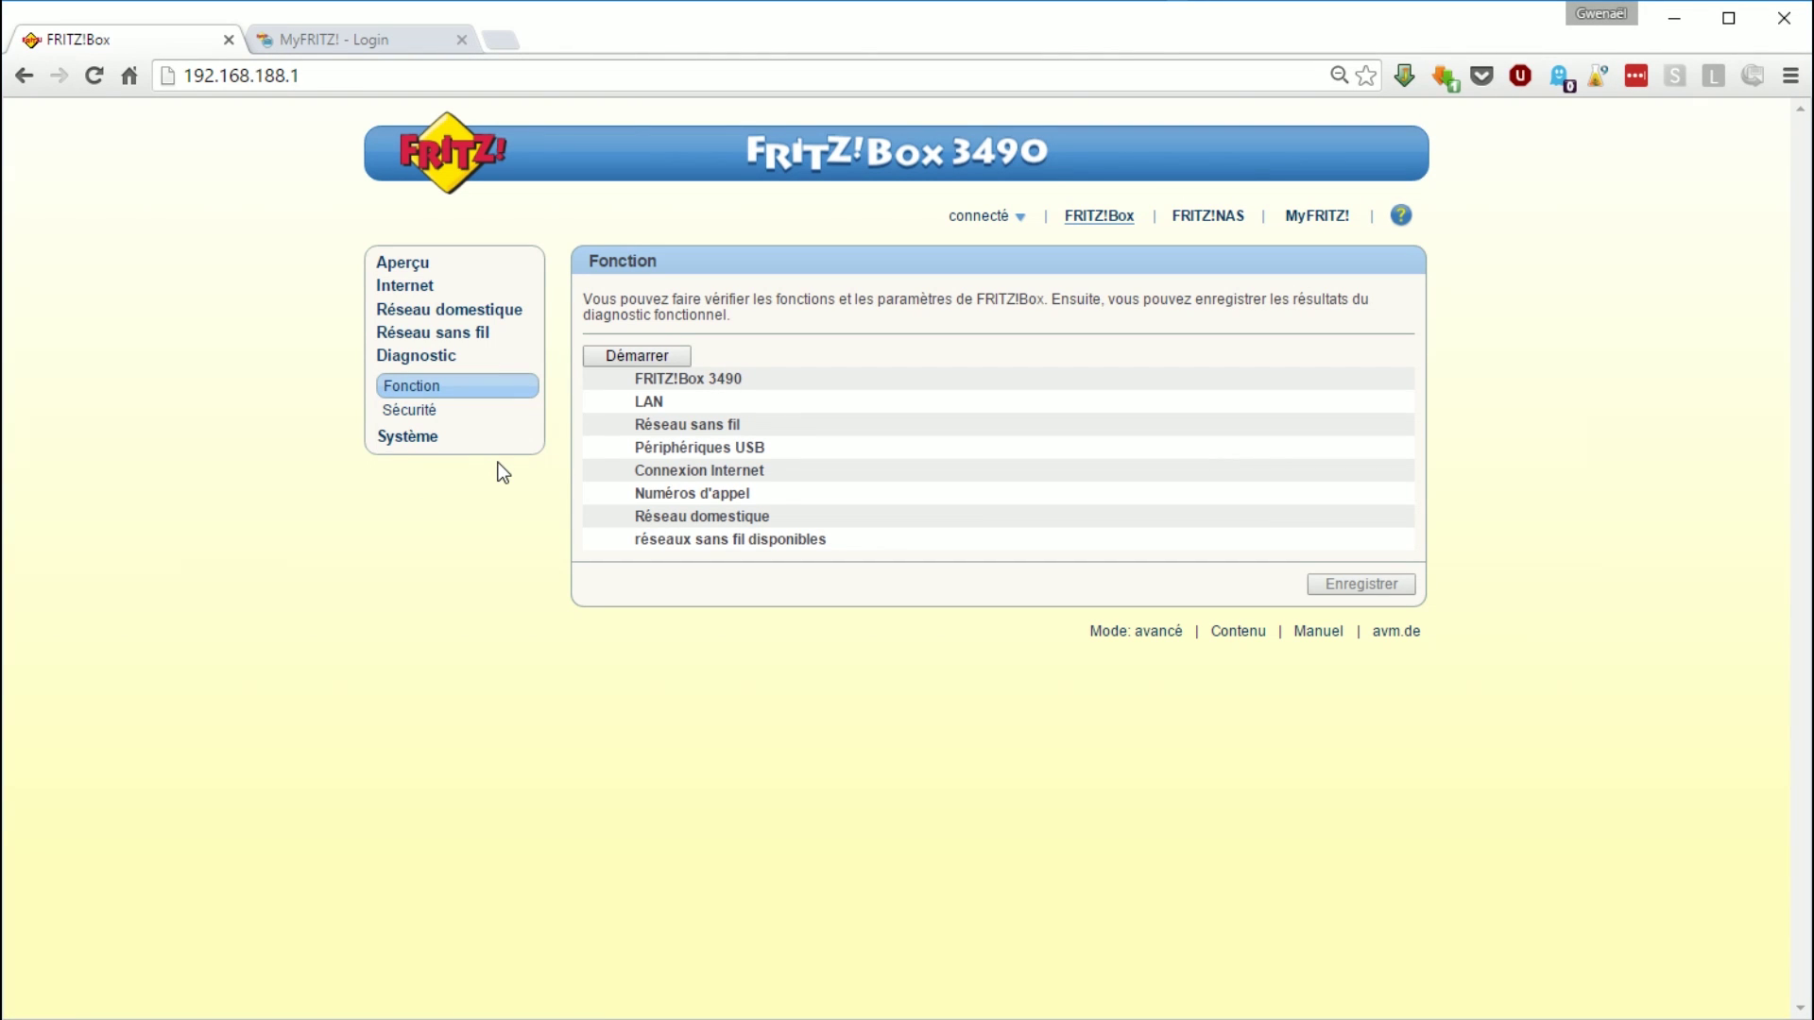
{"action": "left_click", "coordinate": [626, 355]}
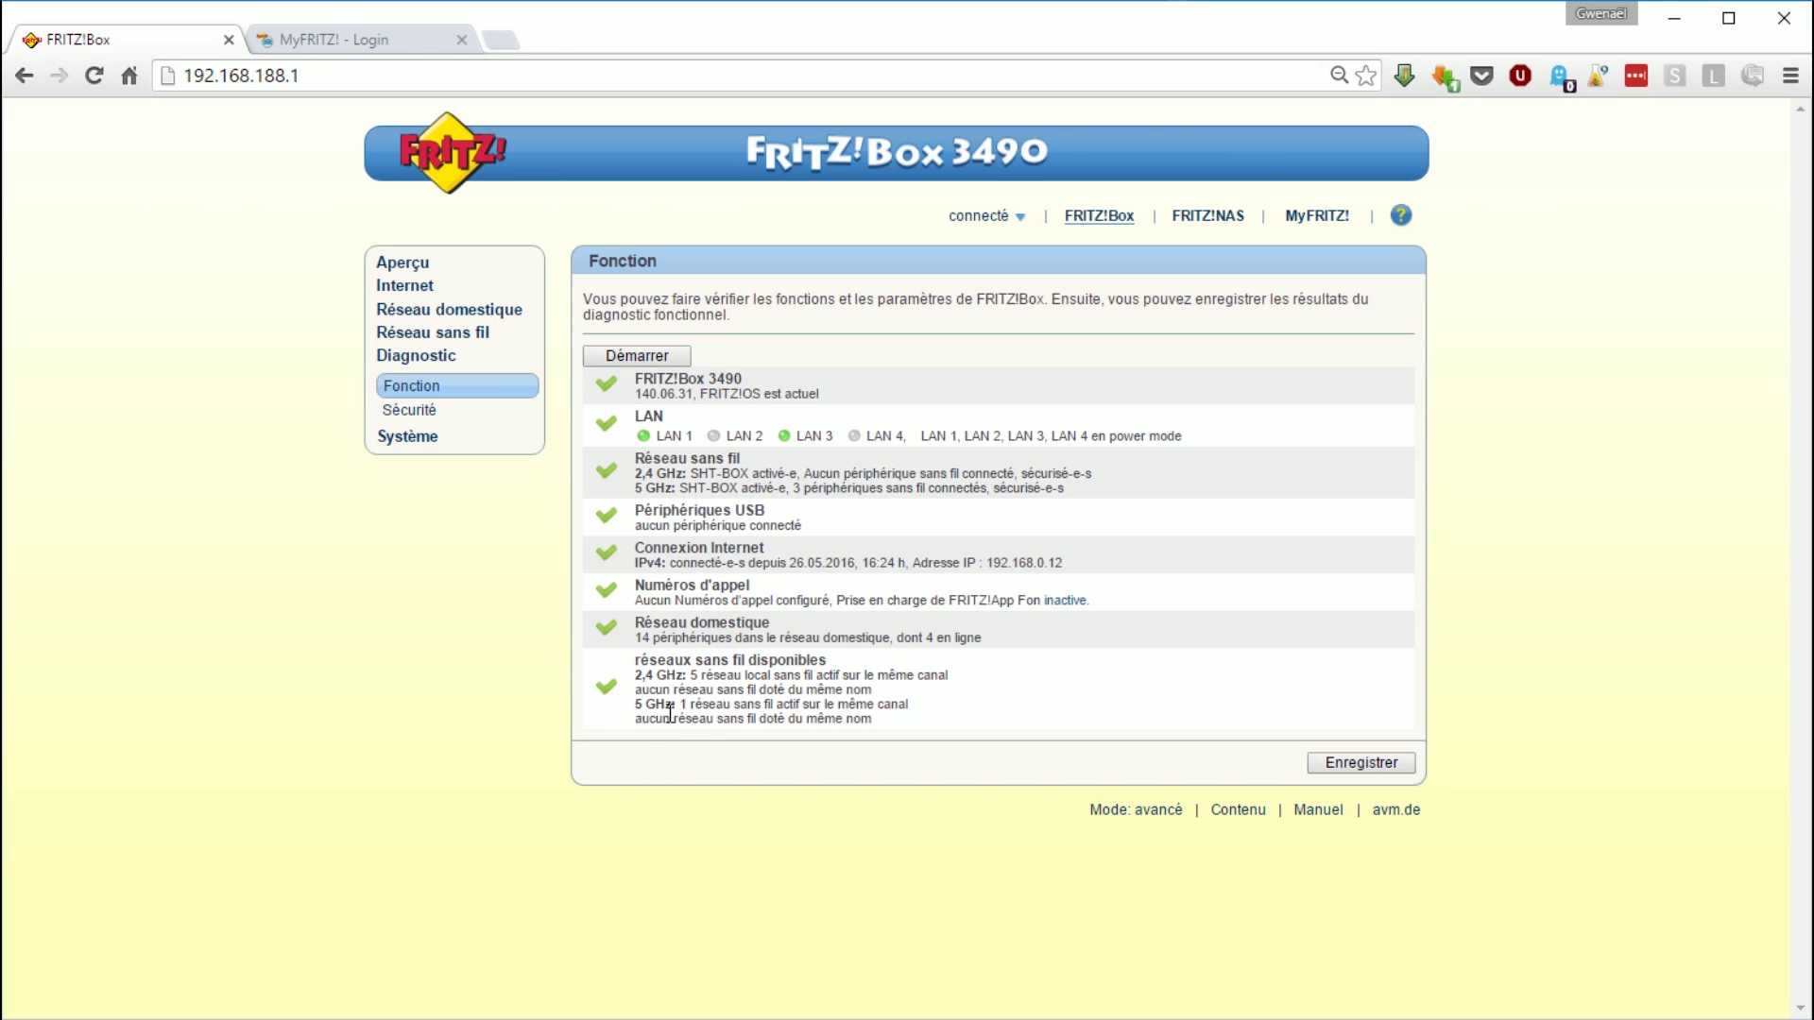
- Review the security diagnostic, covering the Internet connection, open ports, outgoing filters, wireless network, users and FRITZ!NAS access
{"action": "left_click", "coordinate": [425, 415]}
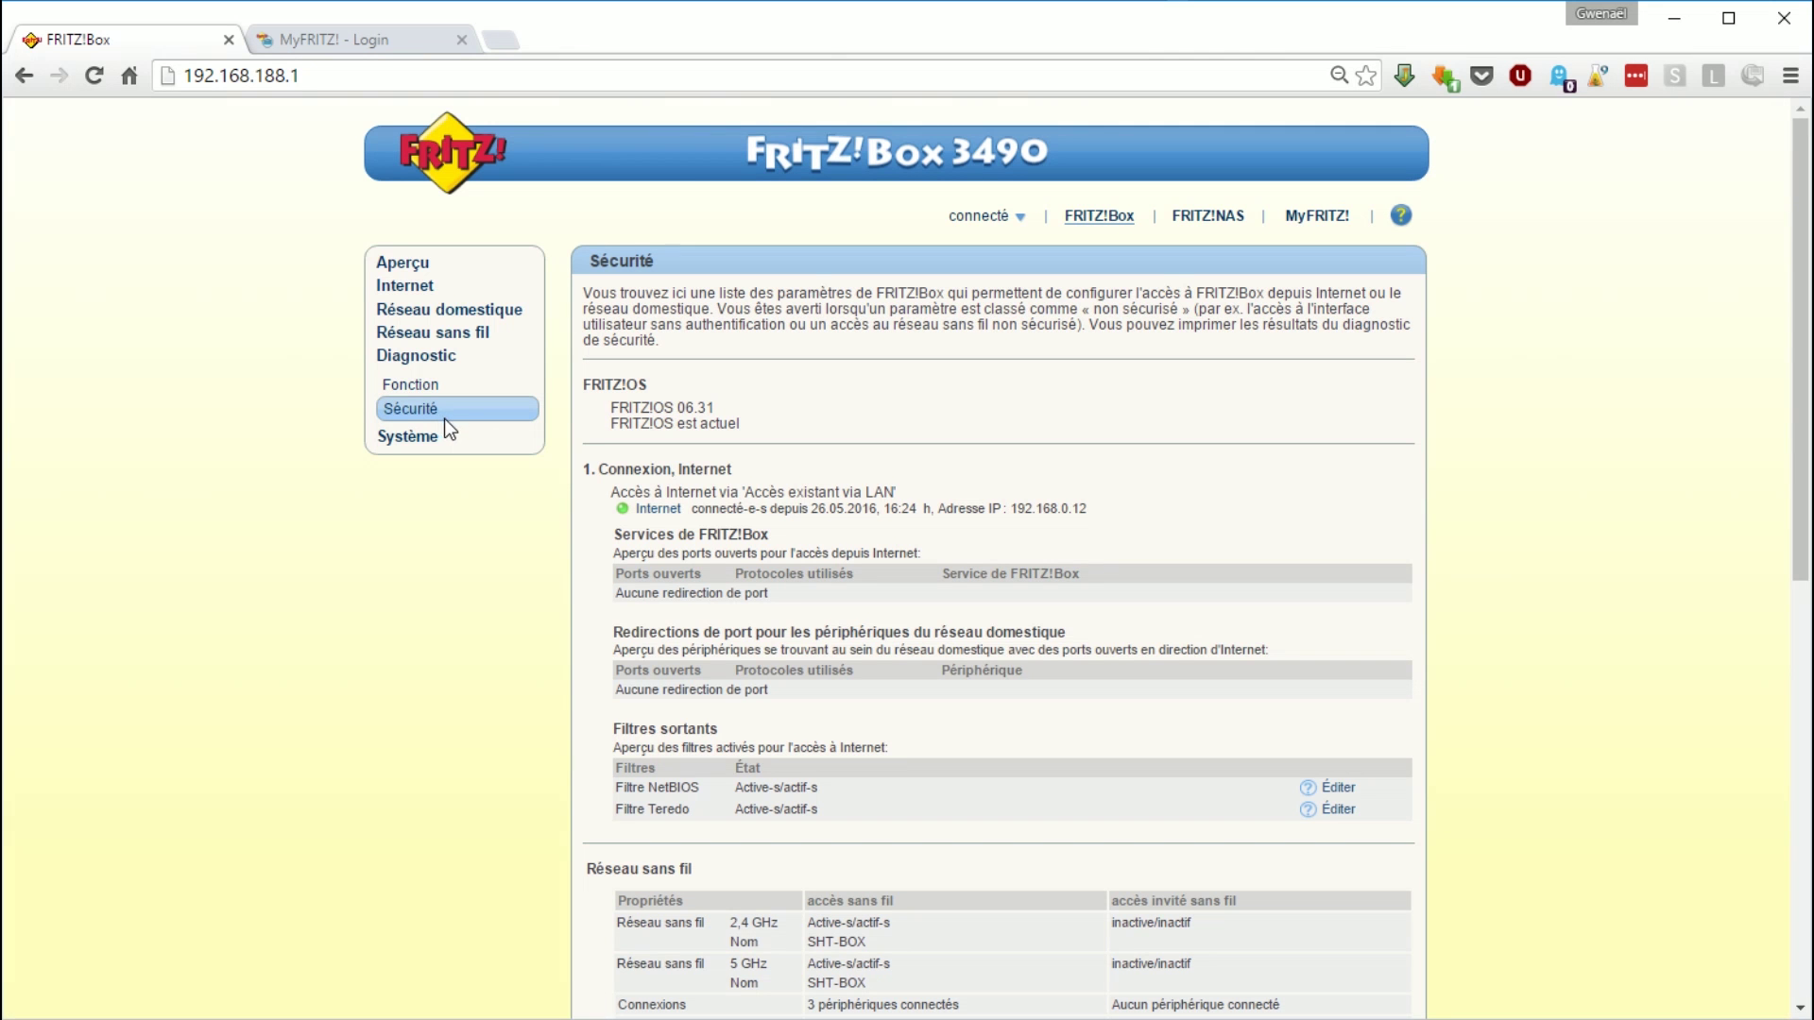
{"action": "scroll", "coordinate": [905, 492], "scroll_direction": "down", "scroll_amount": 1}
{"action": "scroll", "coordinate": [904, 491], "scroll_direction": "down", "scroll_amount": 3}
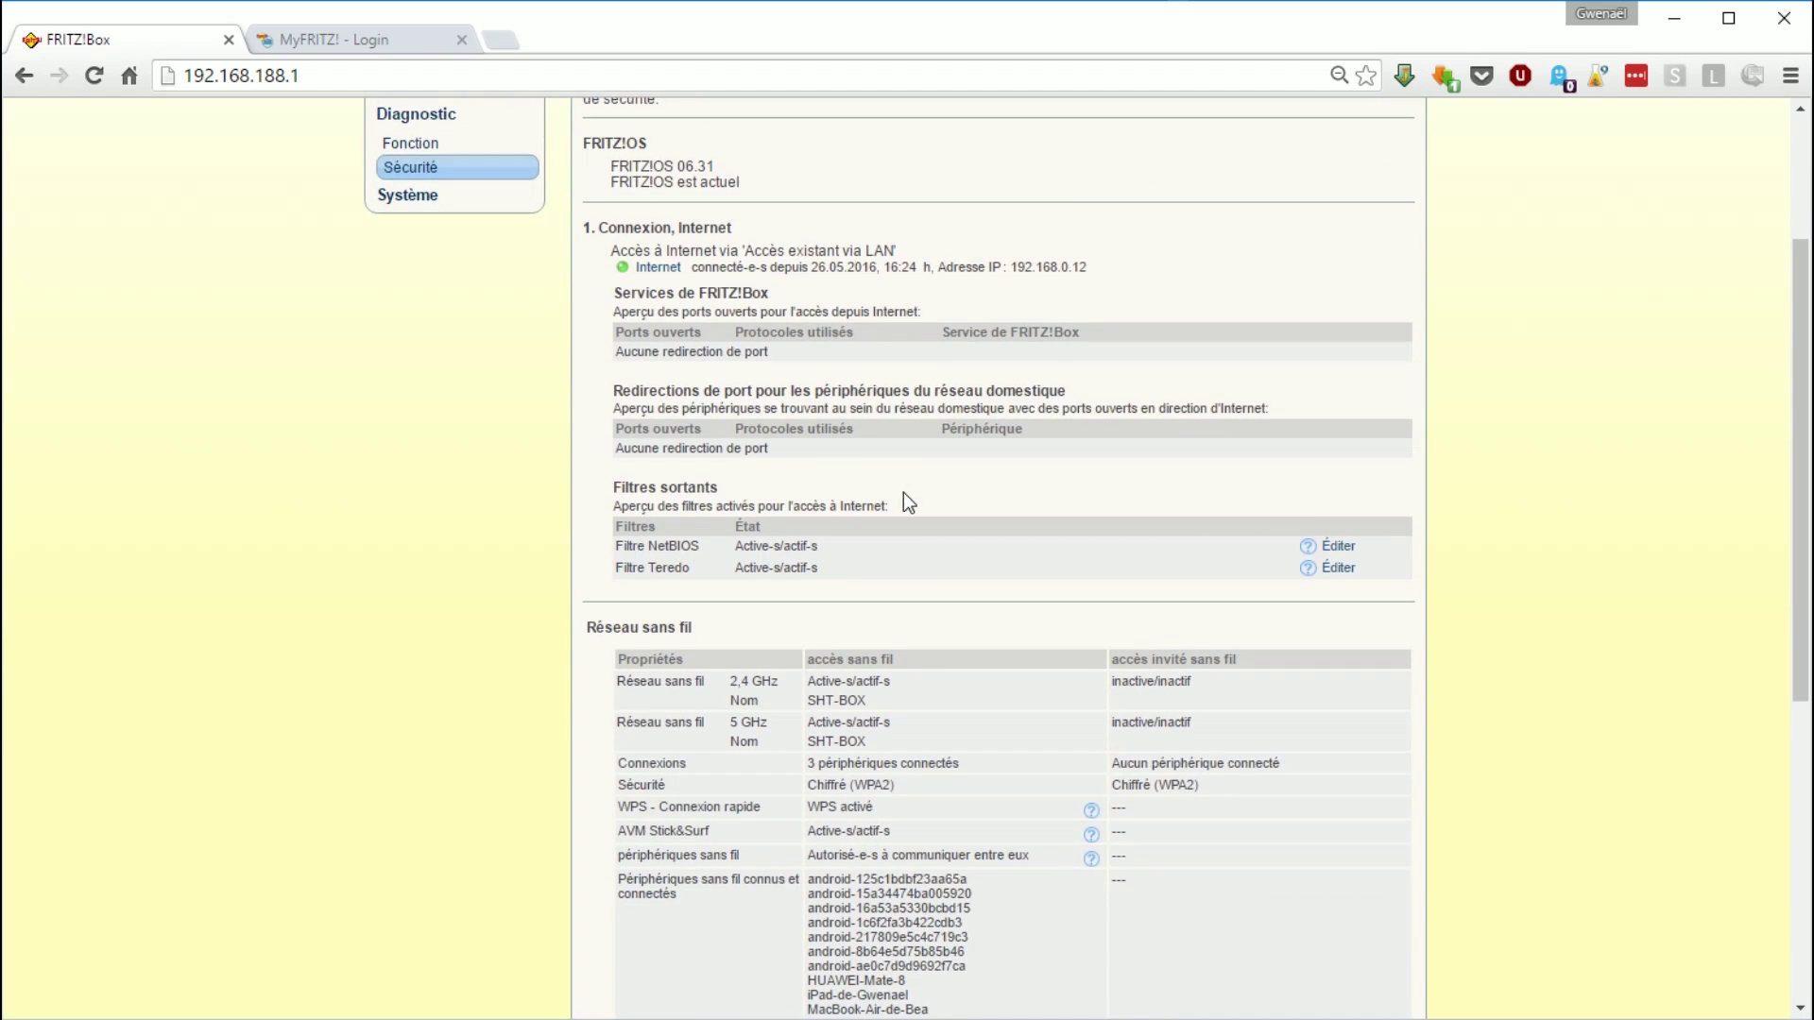
{"action": "scroll", "coordinate": [890, 501], "scroll_direction": "down", "scroll_amount": 2}
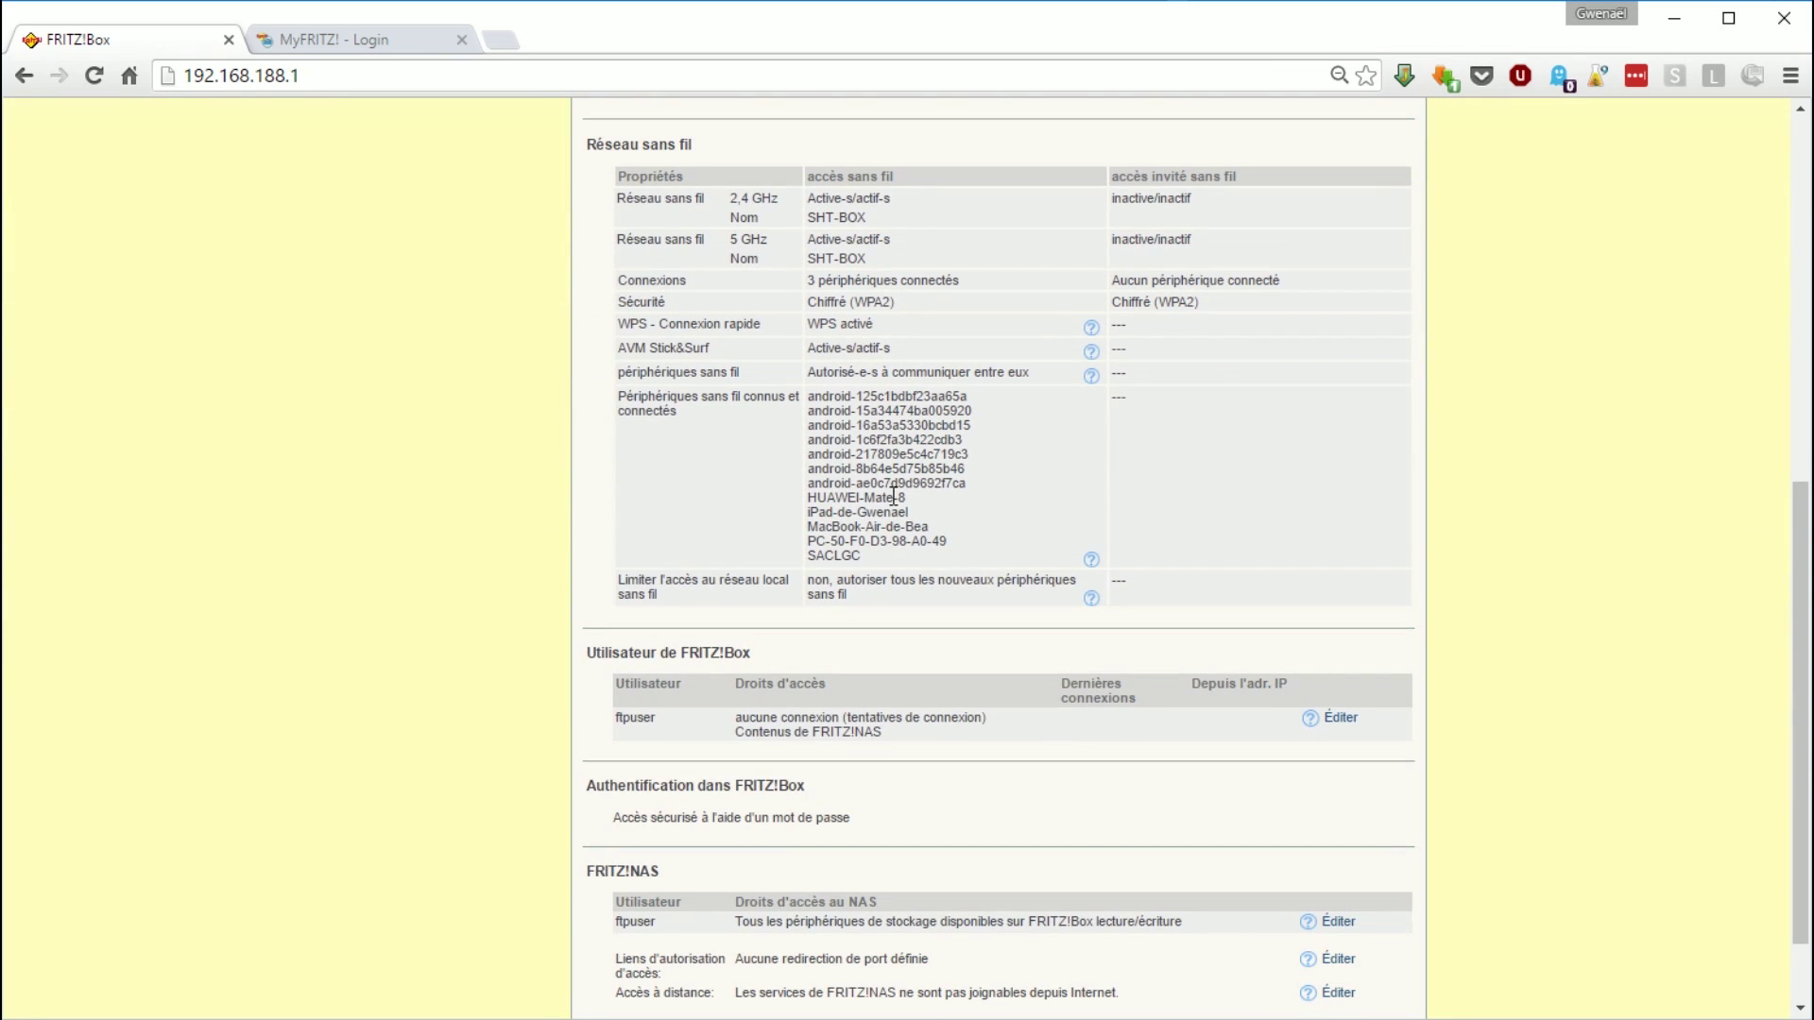
{"action": "scroll", "coordinate": [891, 499], "scroll_direction": "down", "scroll_amount": 1}
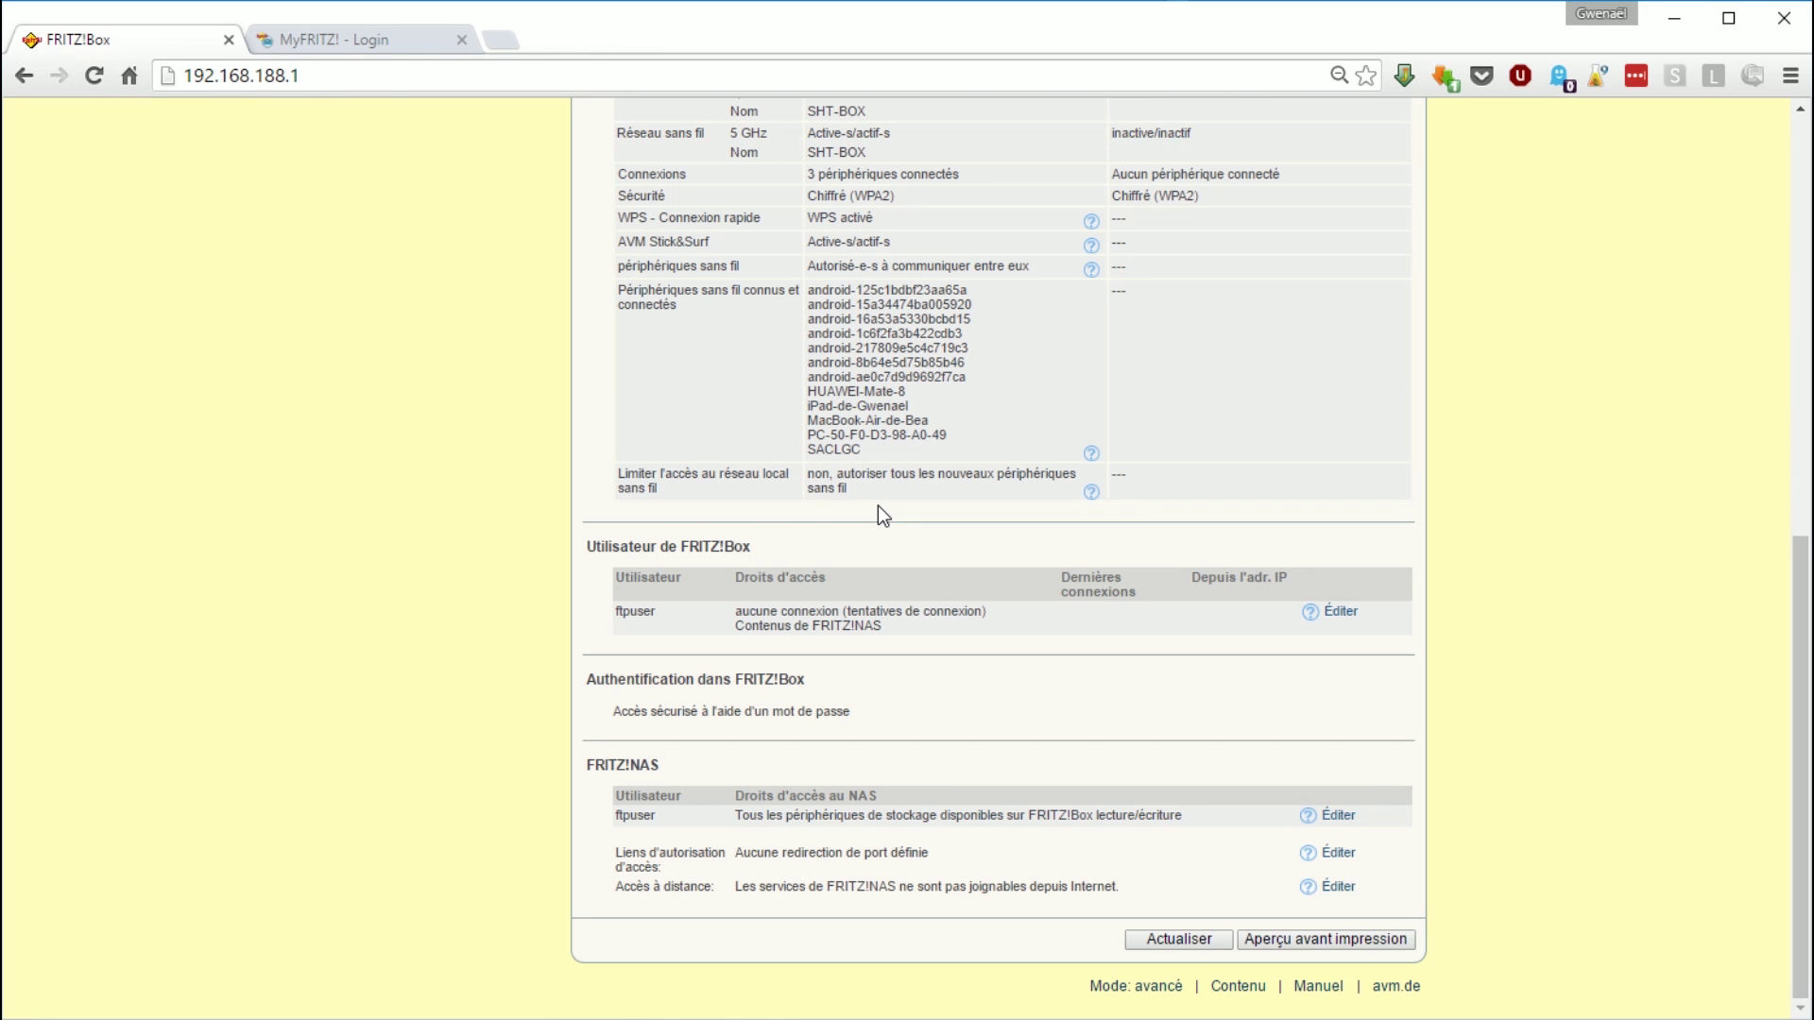
{"action": "scroll", "coordinate": [877, 506], "scroll_direction": "up", "scroll_amount": 7}
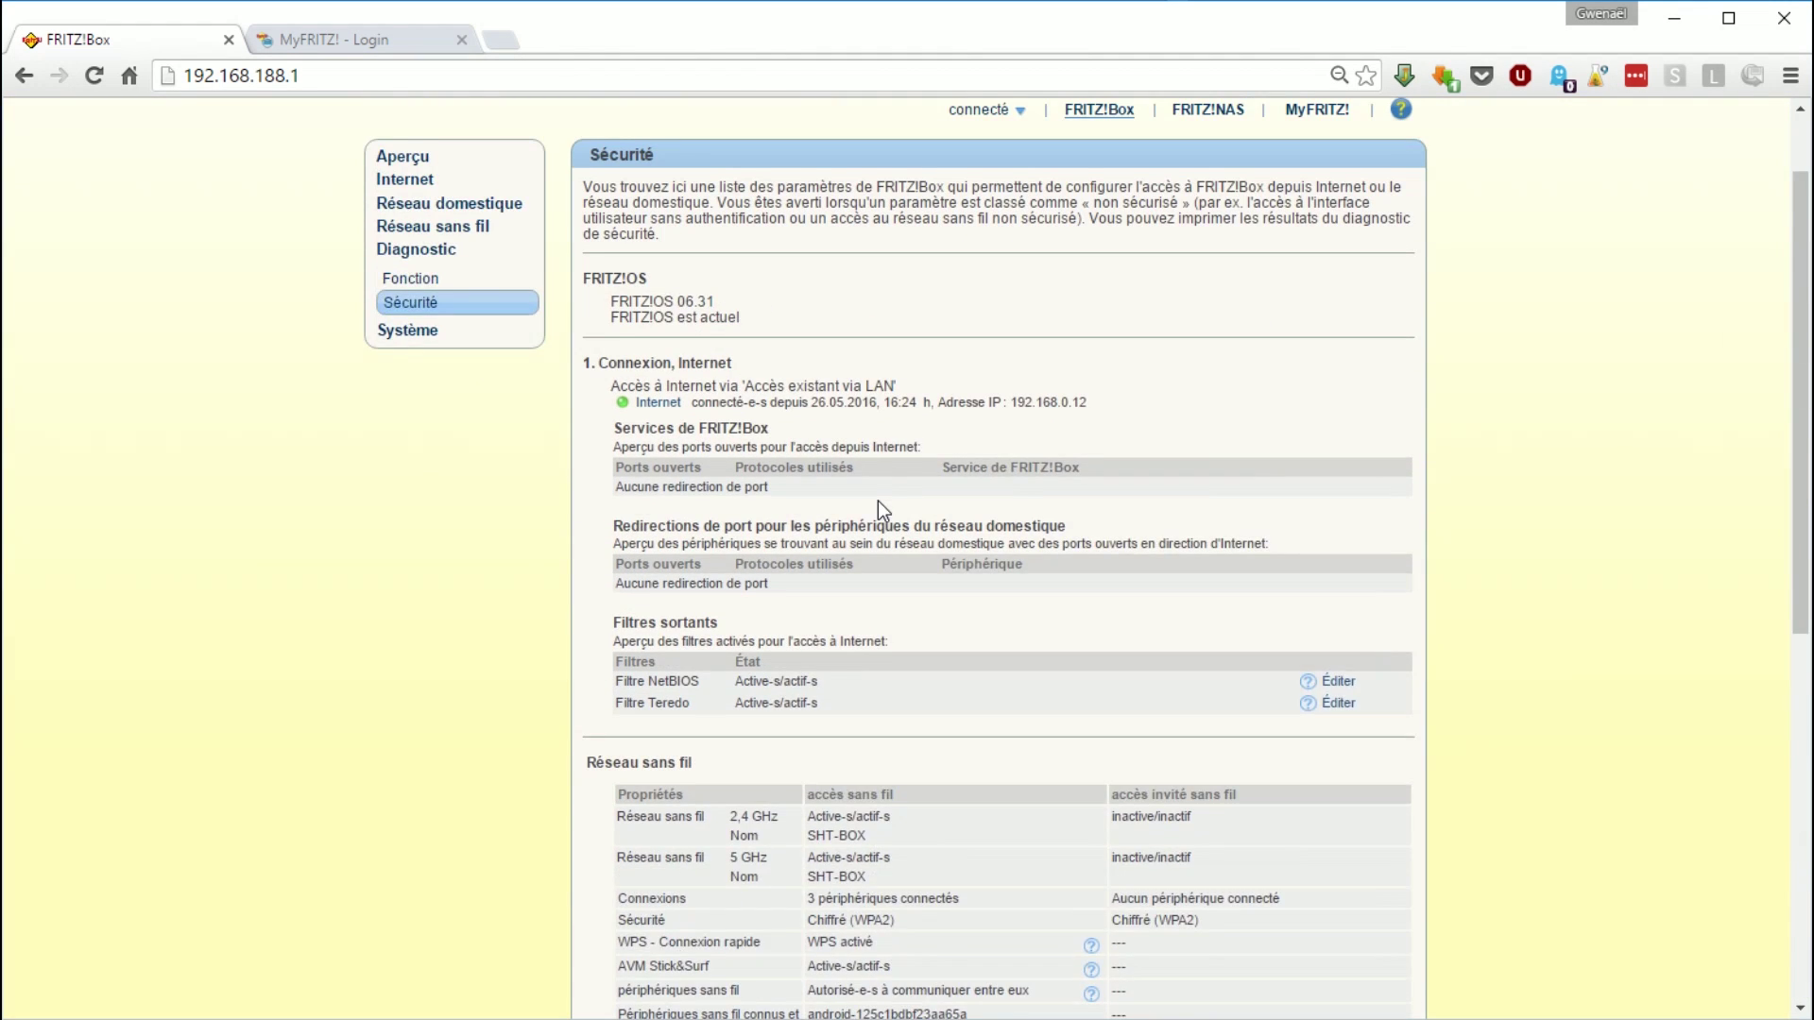
- Review the system event log by category: Internet connection, USB devices, wireless network and system
{"action": "scroll", "coordinate": [877, 501], "scroll_direction": "up", "scroll_amount": 1}
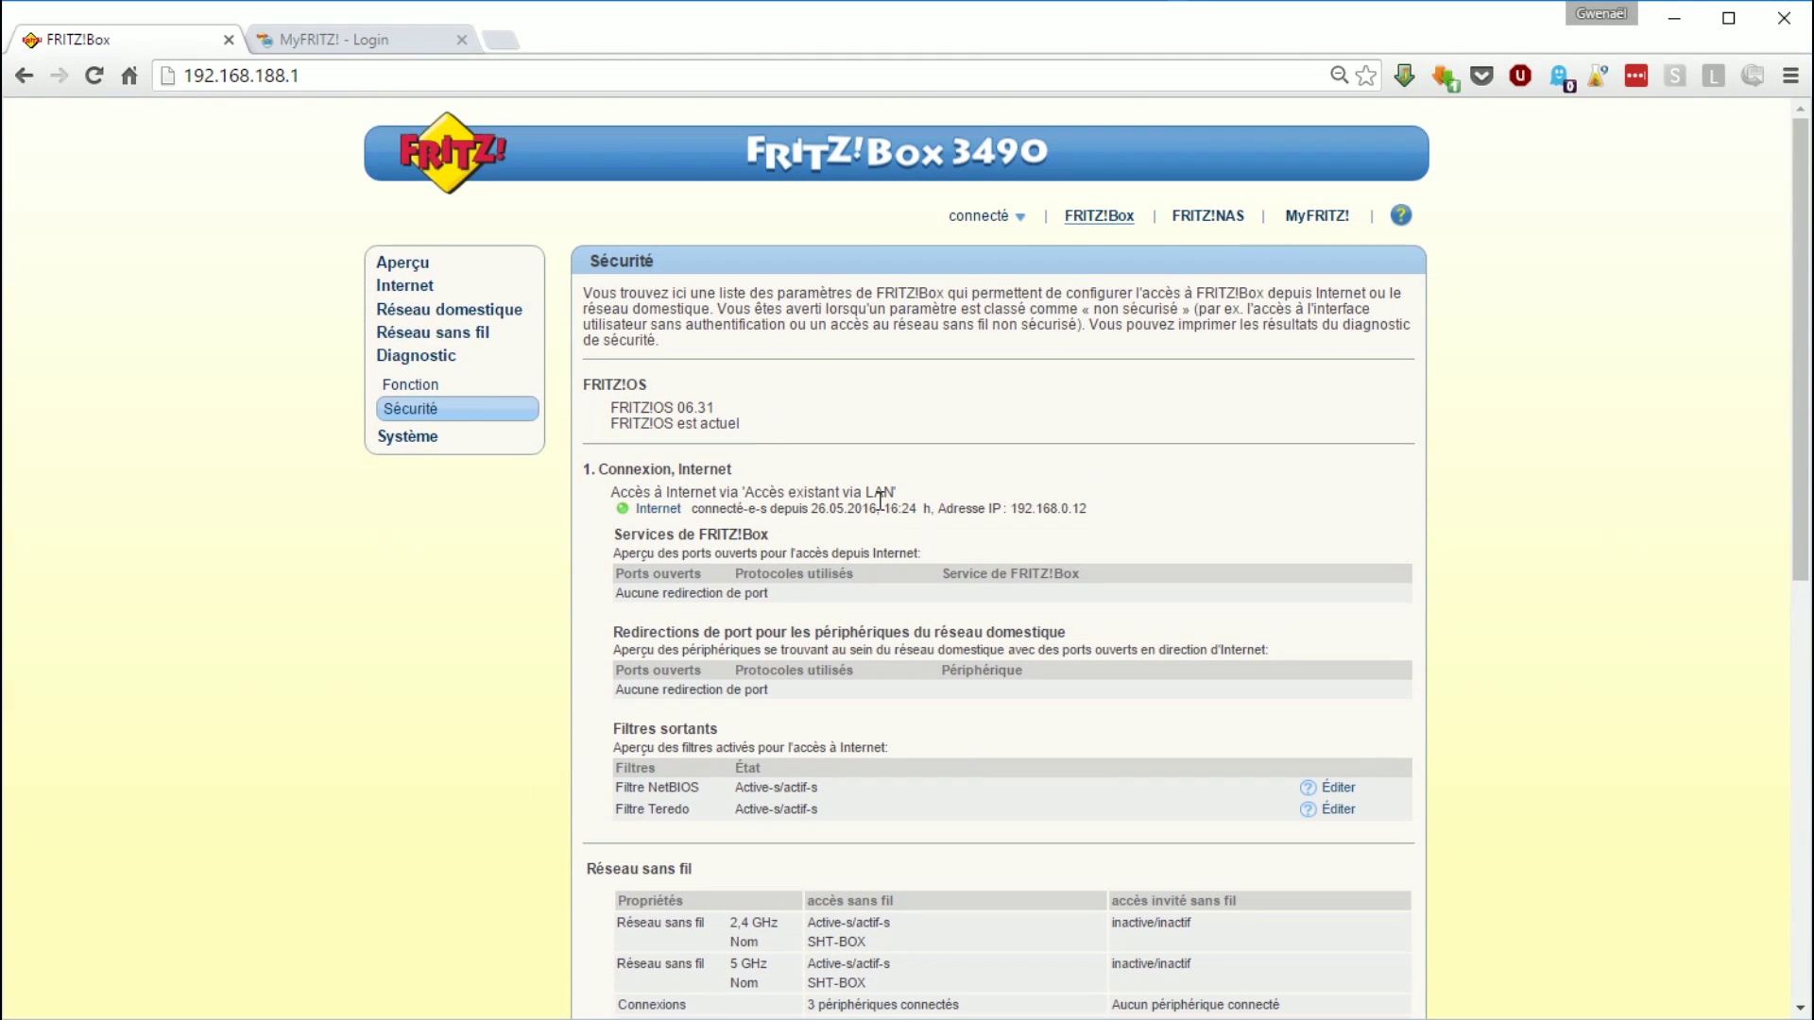
{"action": "left_click", "coordinate": [412, 433]}
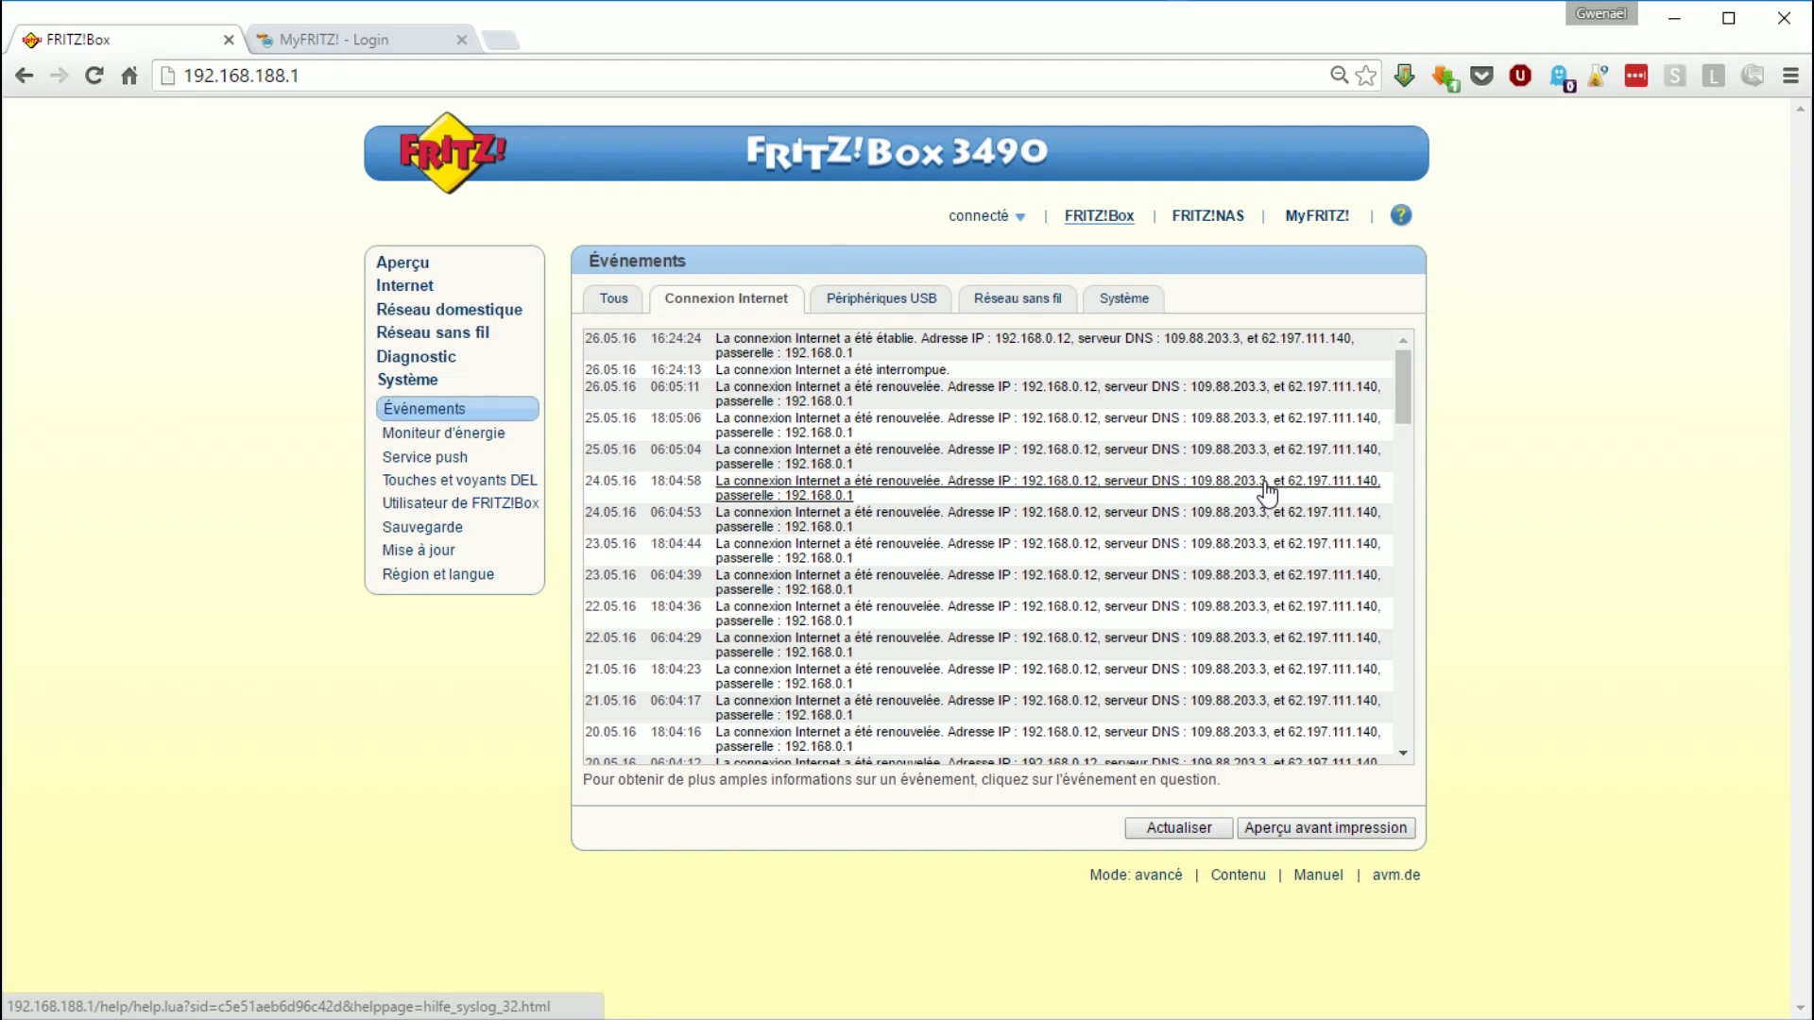
{"action": "left_click", "coordinate": [887, 292]}
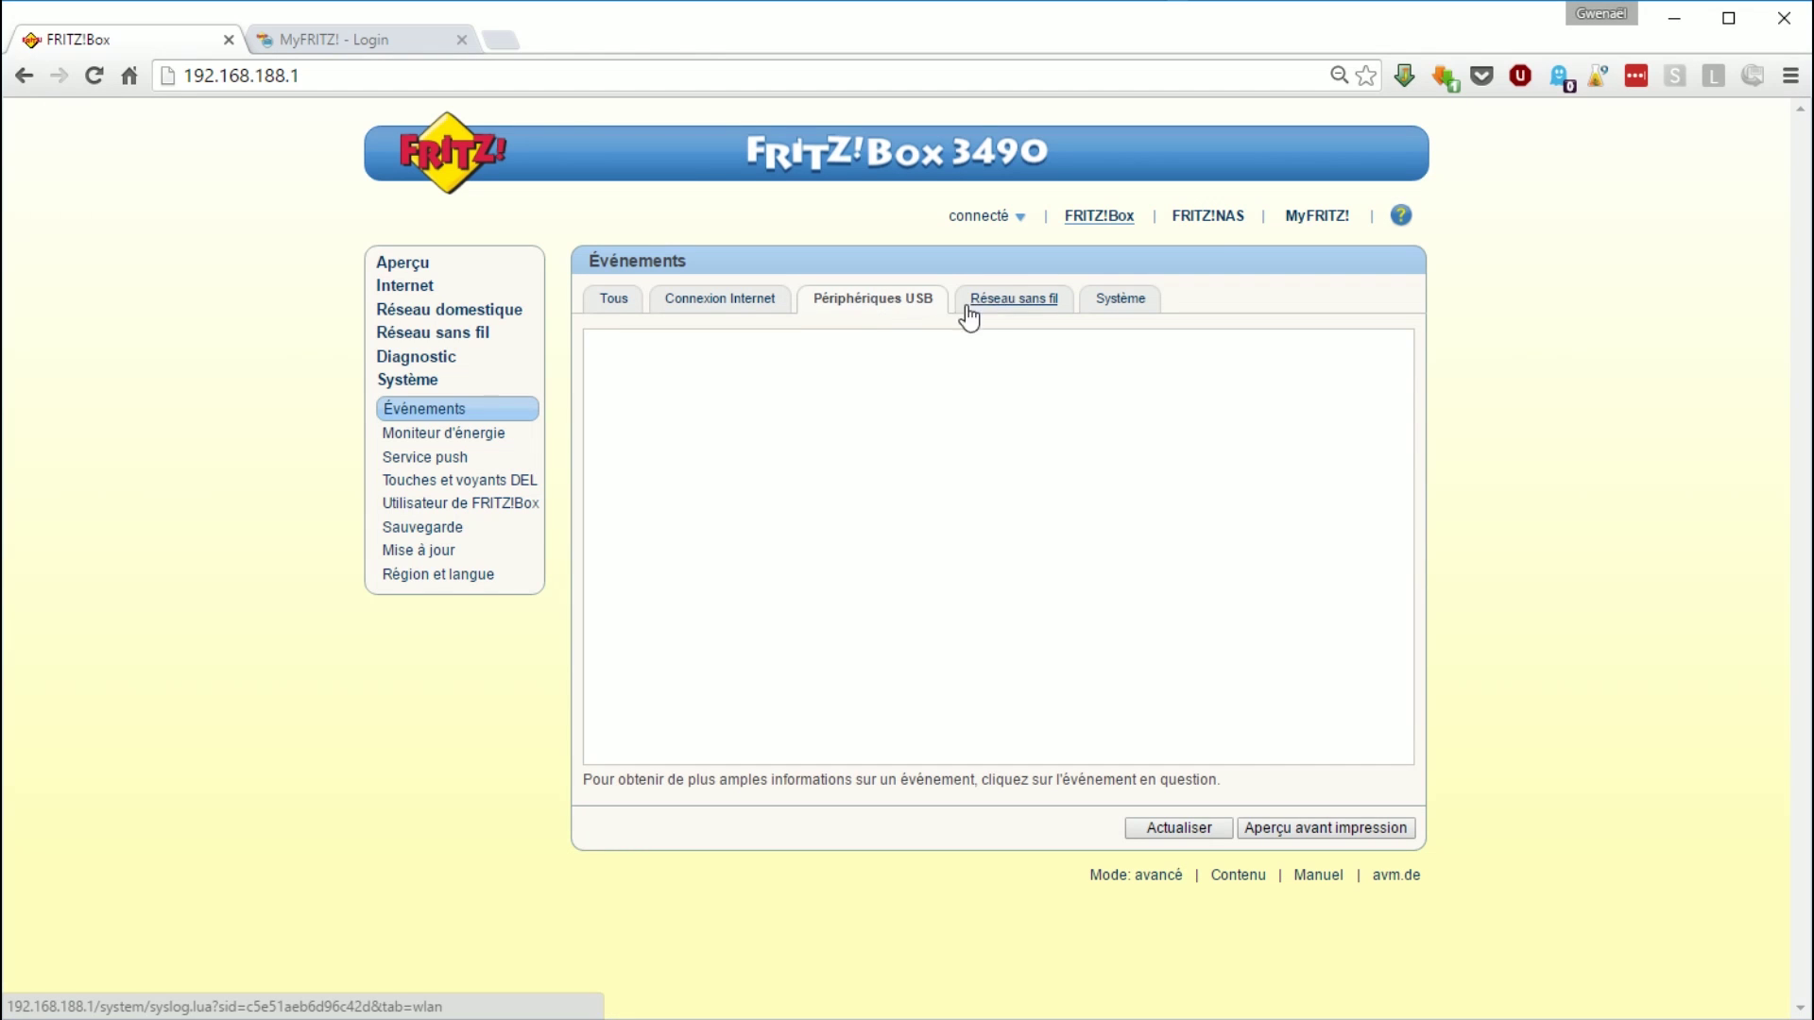
{"action": "left_click", "coordinate": [1024, 304]}
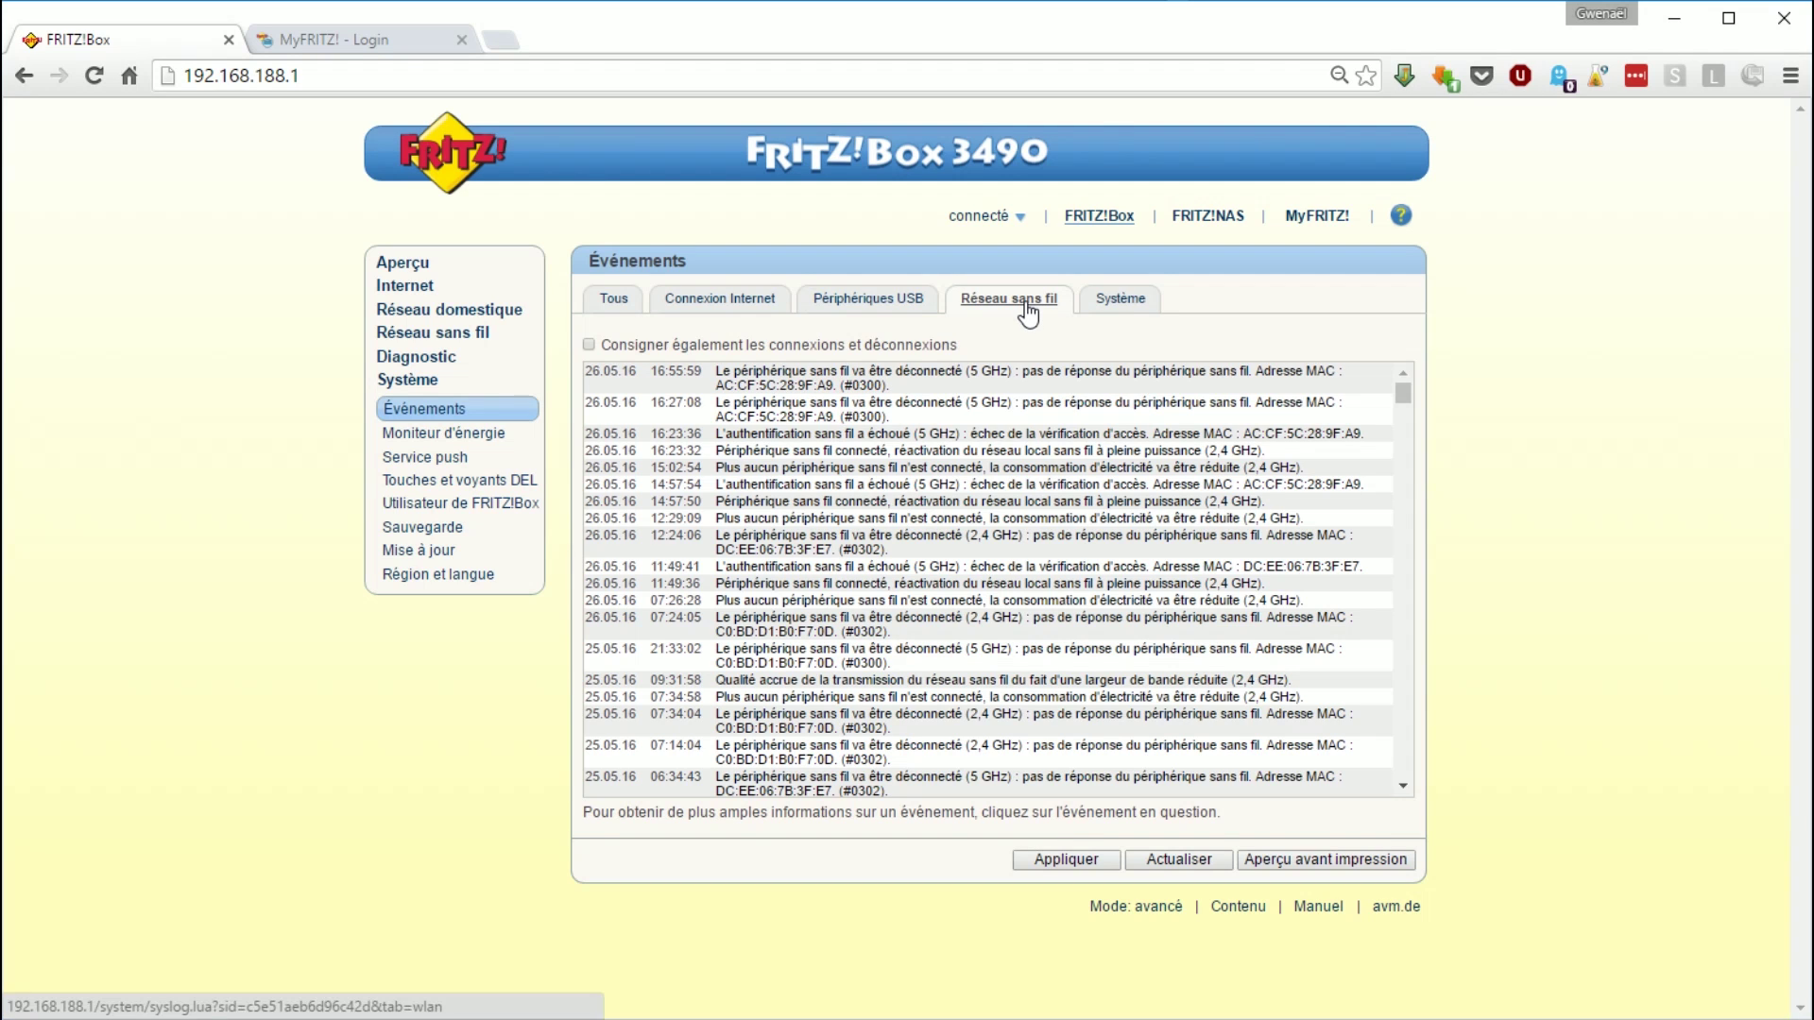
{"action": "left_click", "coordinate": [1130, 310]}
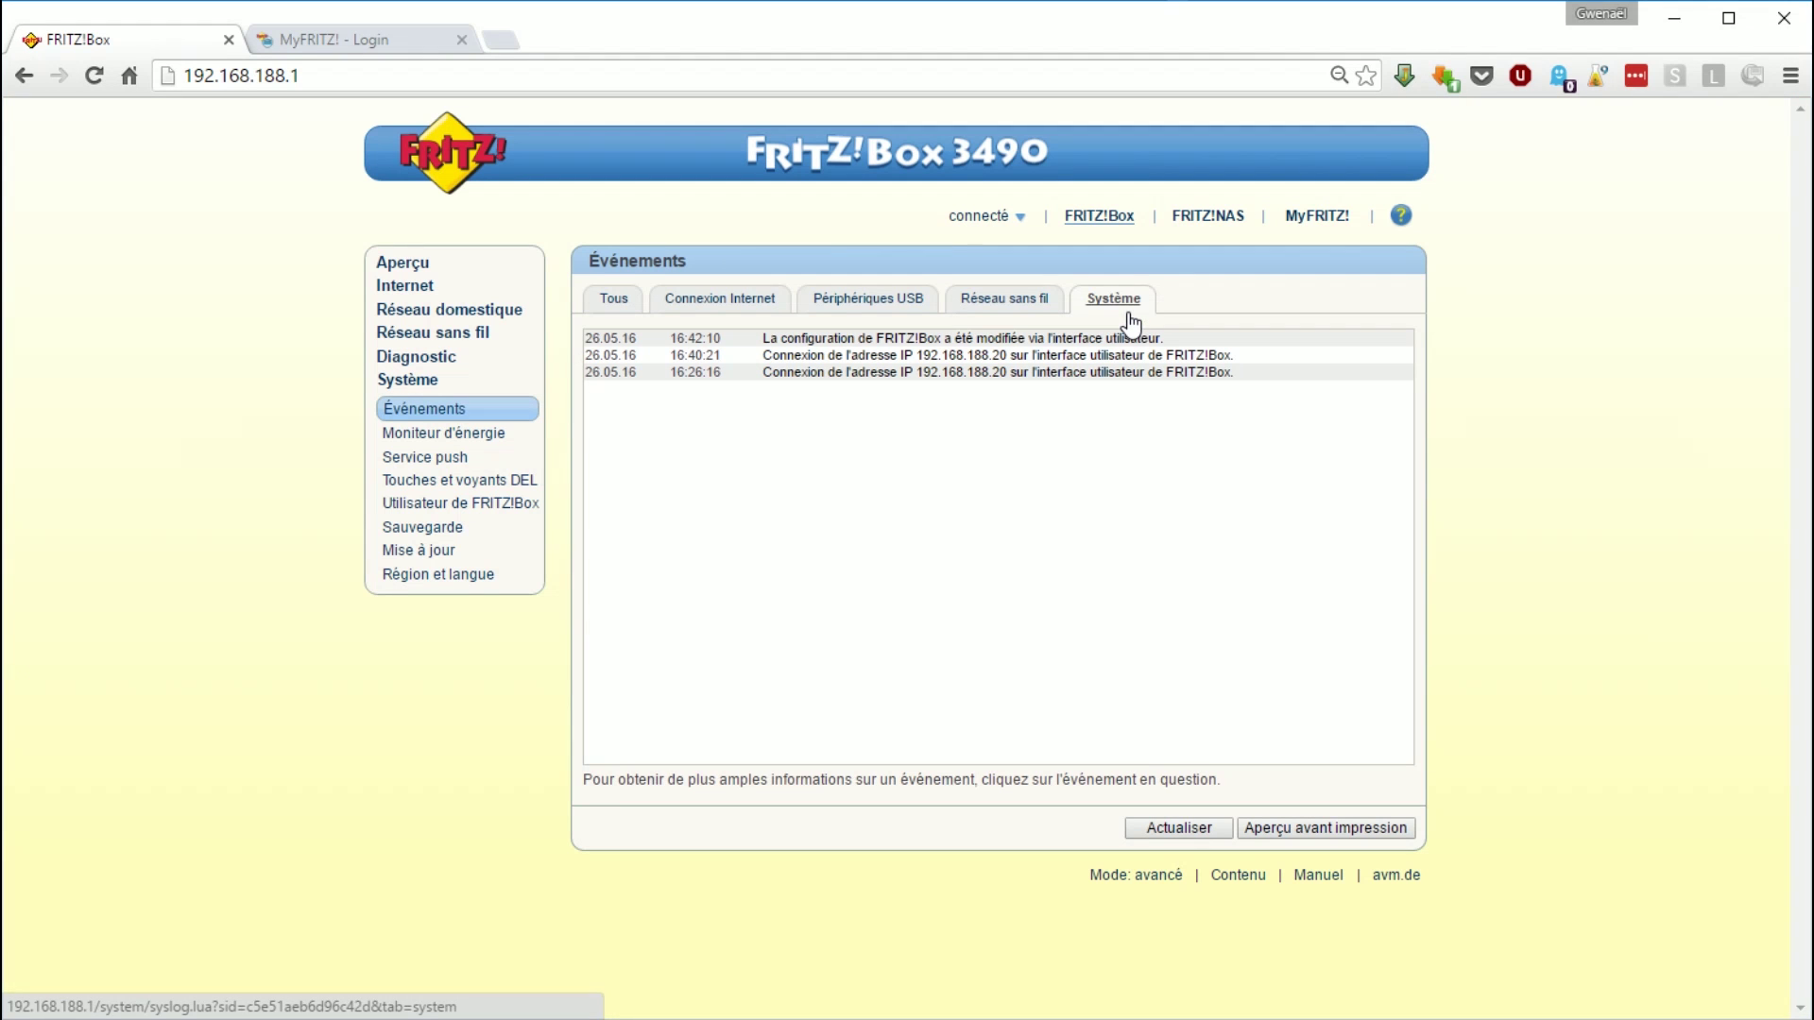
- Examine the energy monitor's consumption figures and its statistics on processor utilization, CPU temperature and RAM allocation
{"action": "left_click", "coordinate": [475, 433]}
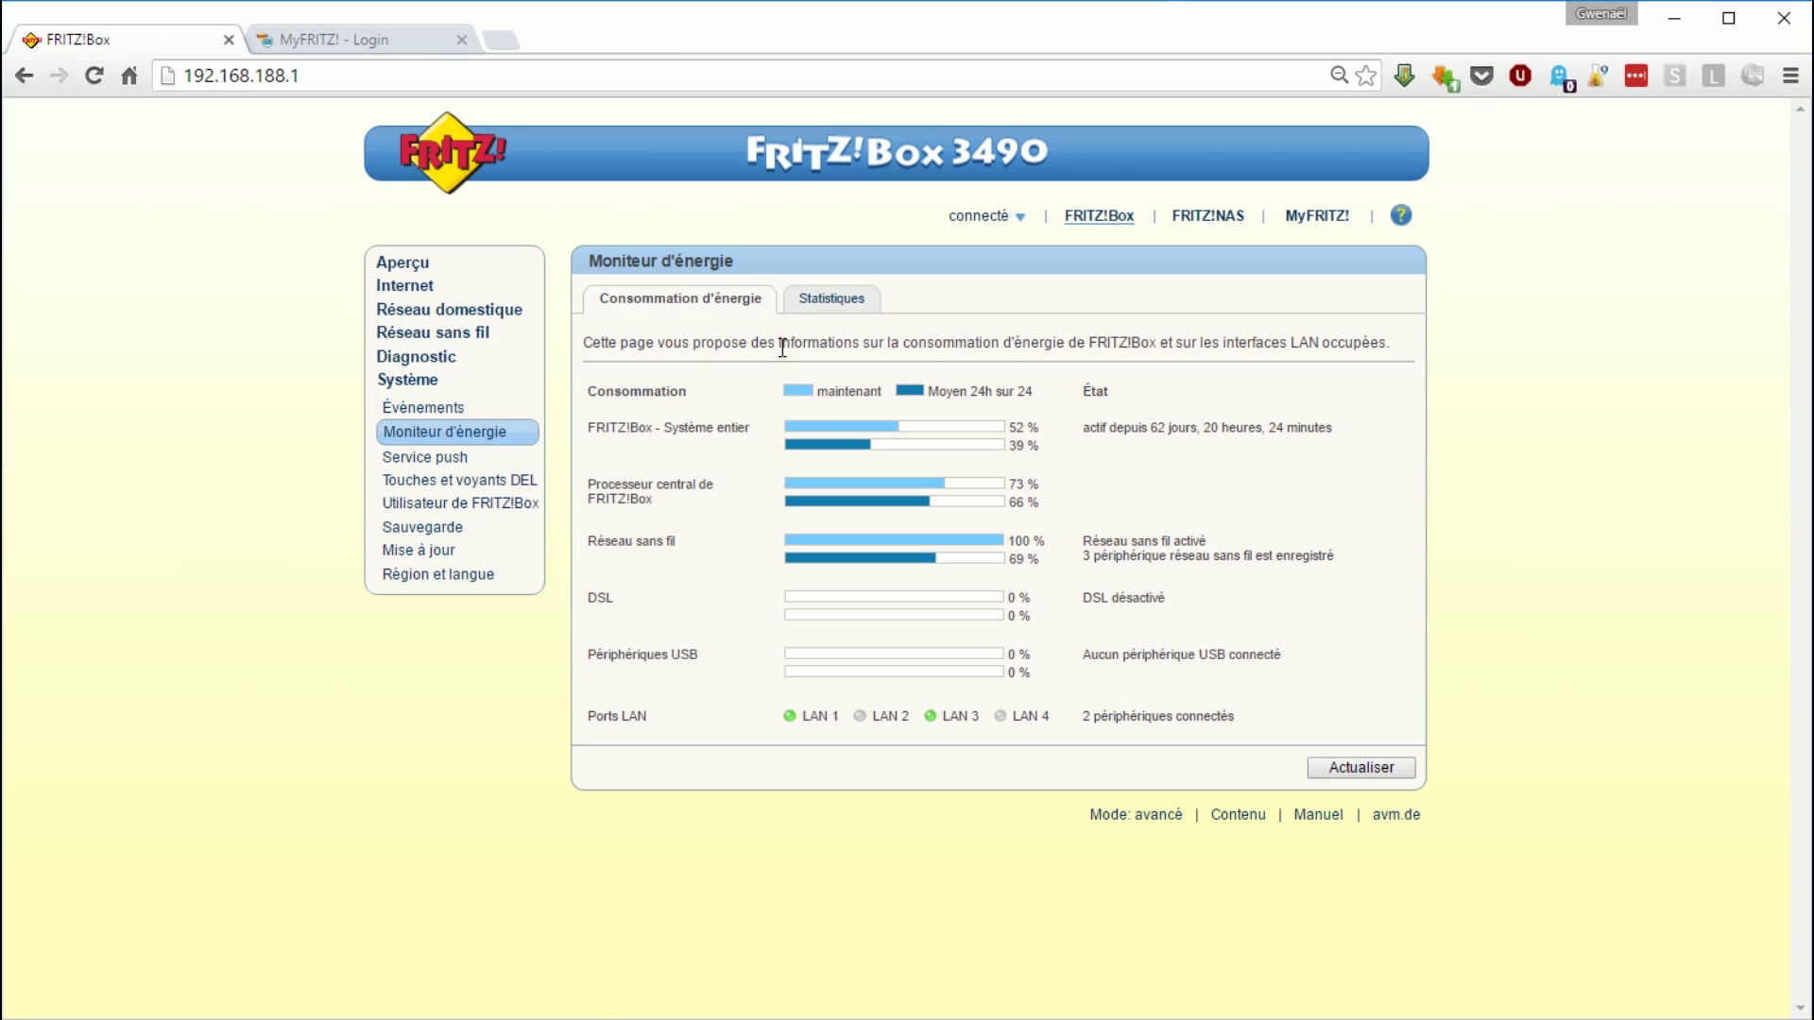
{"action": "left_click", "coordinate": [850, 315]}
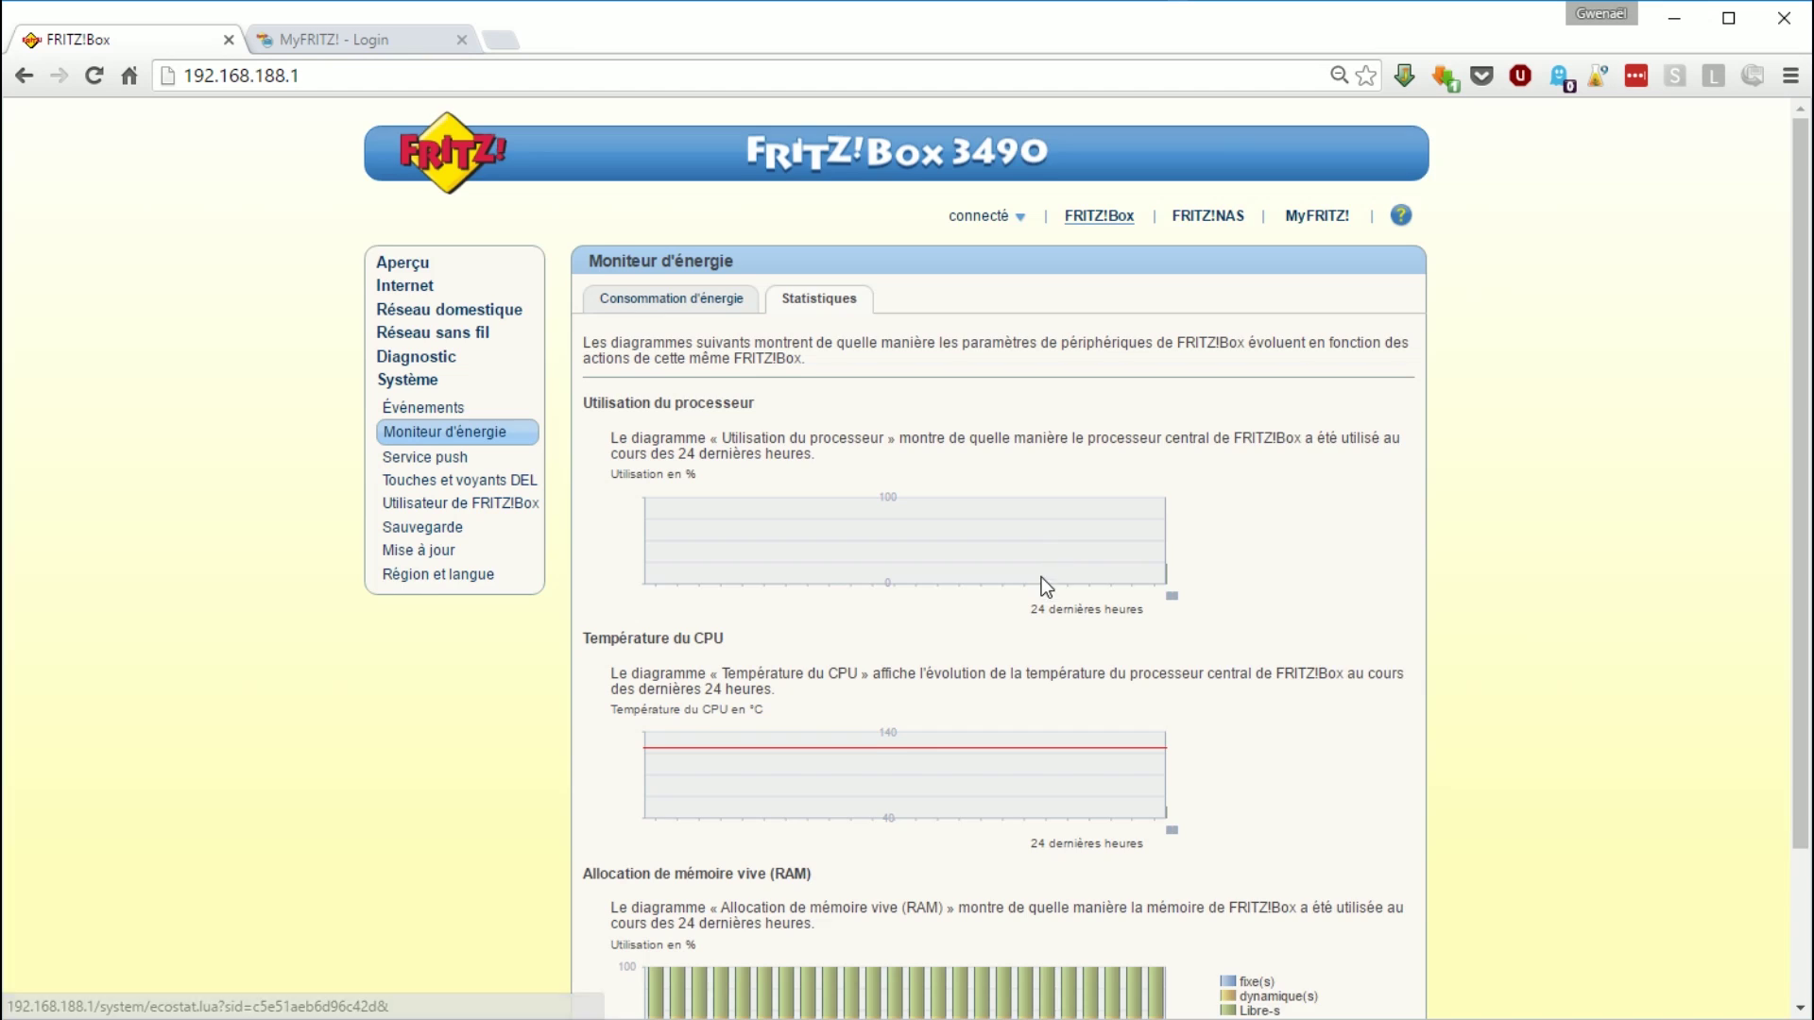
{"action": "scroll", "coordinate": [1045, 588], "scroll_direction": "down", "scroll_amount": 2}
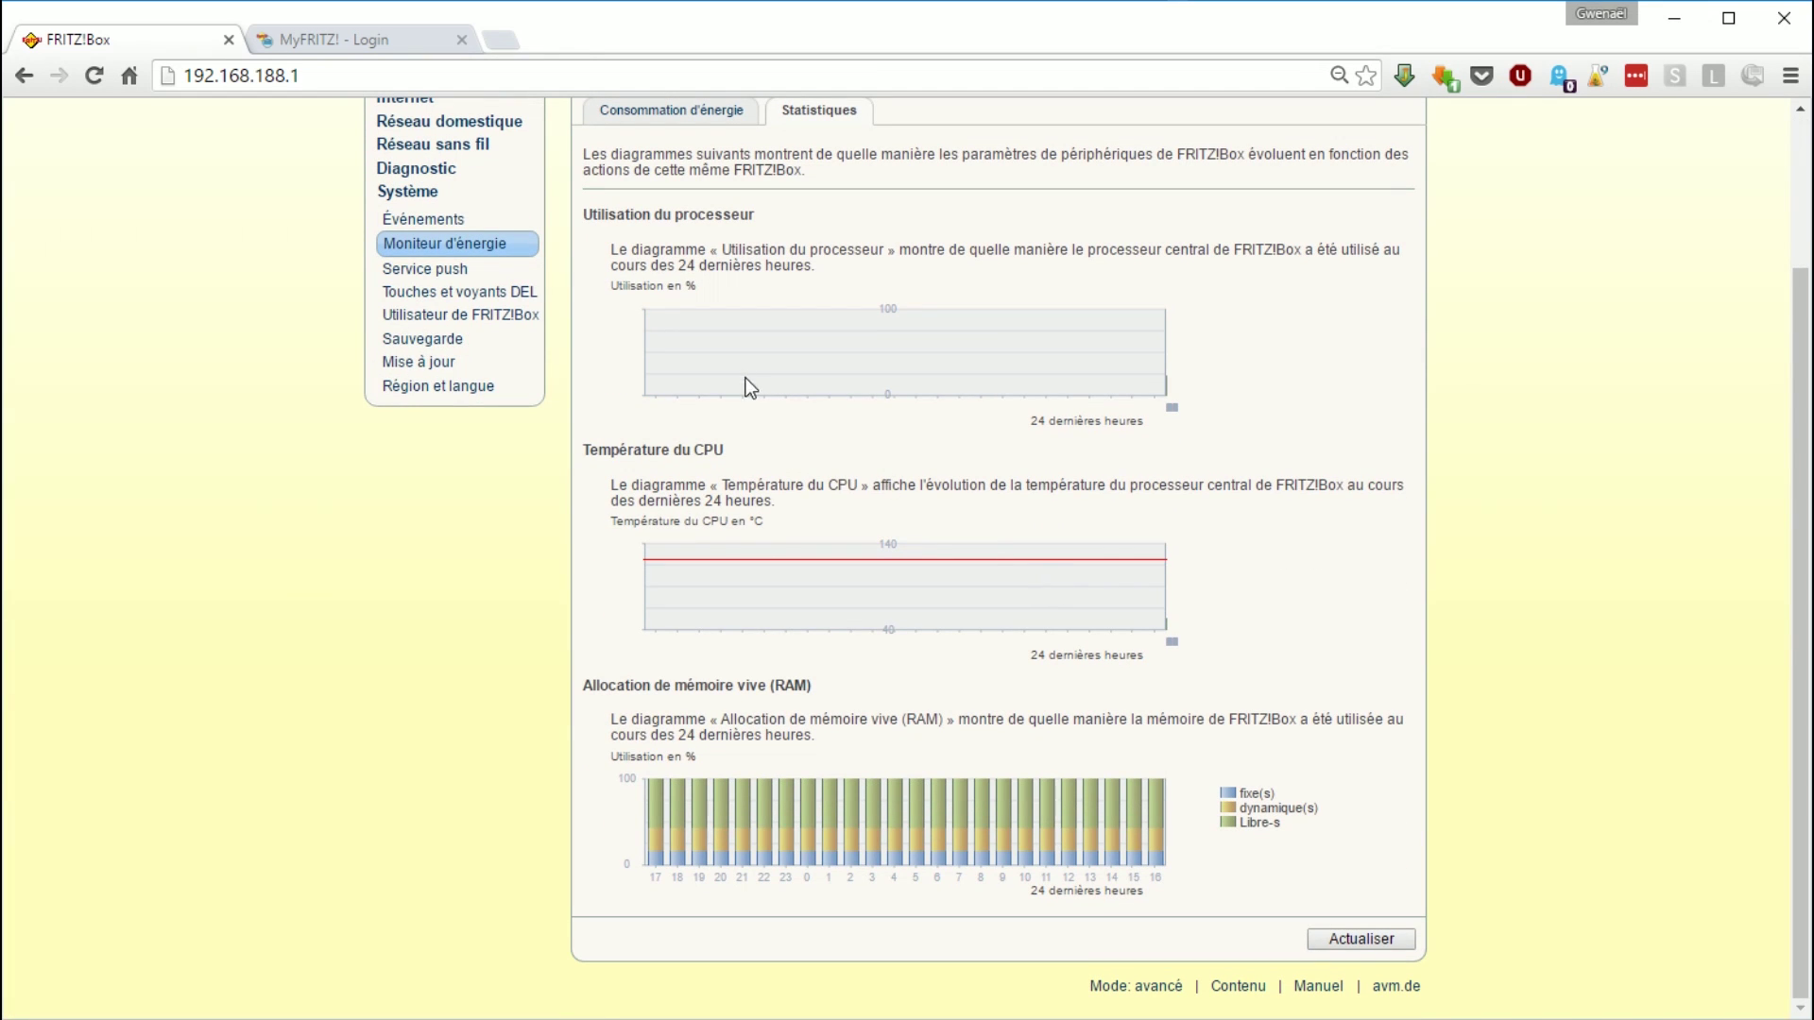
- View the push service overview, and examine the display options available for the Info LED without changing the selection
{"action": "left_click", "coordinate": [440, 268]}
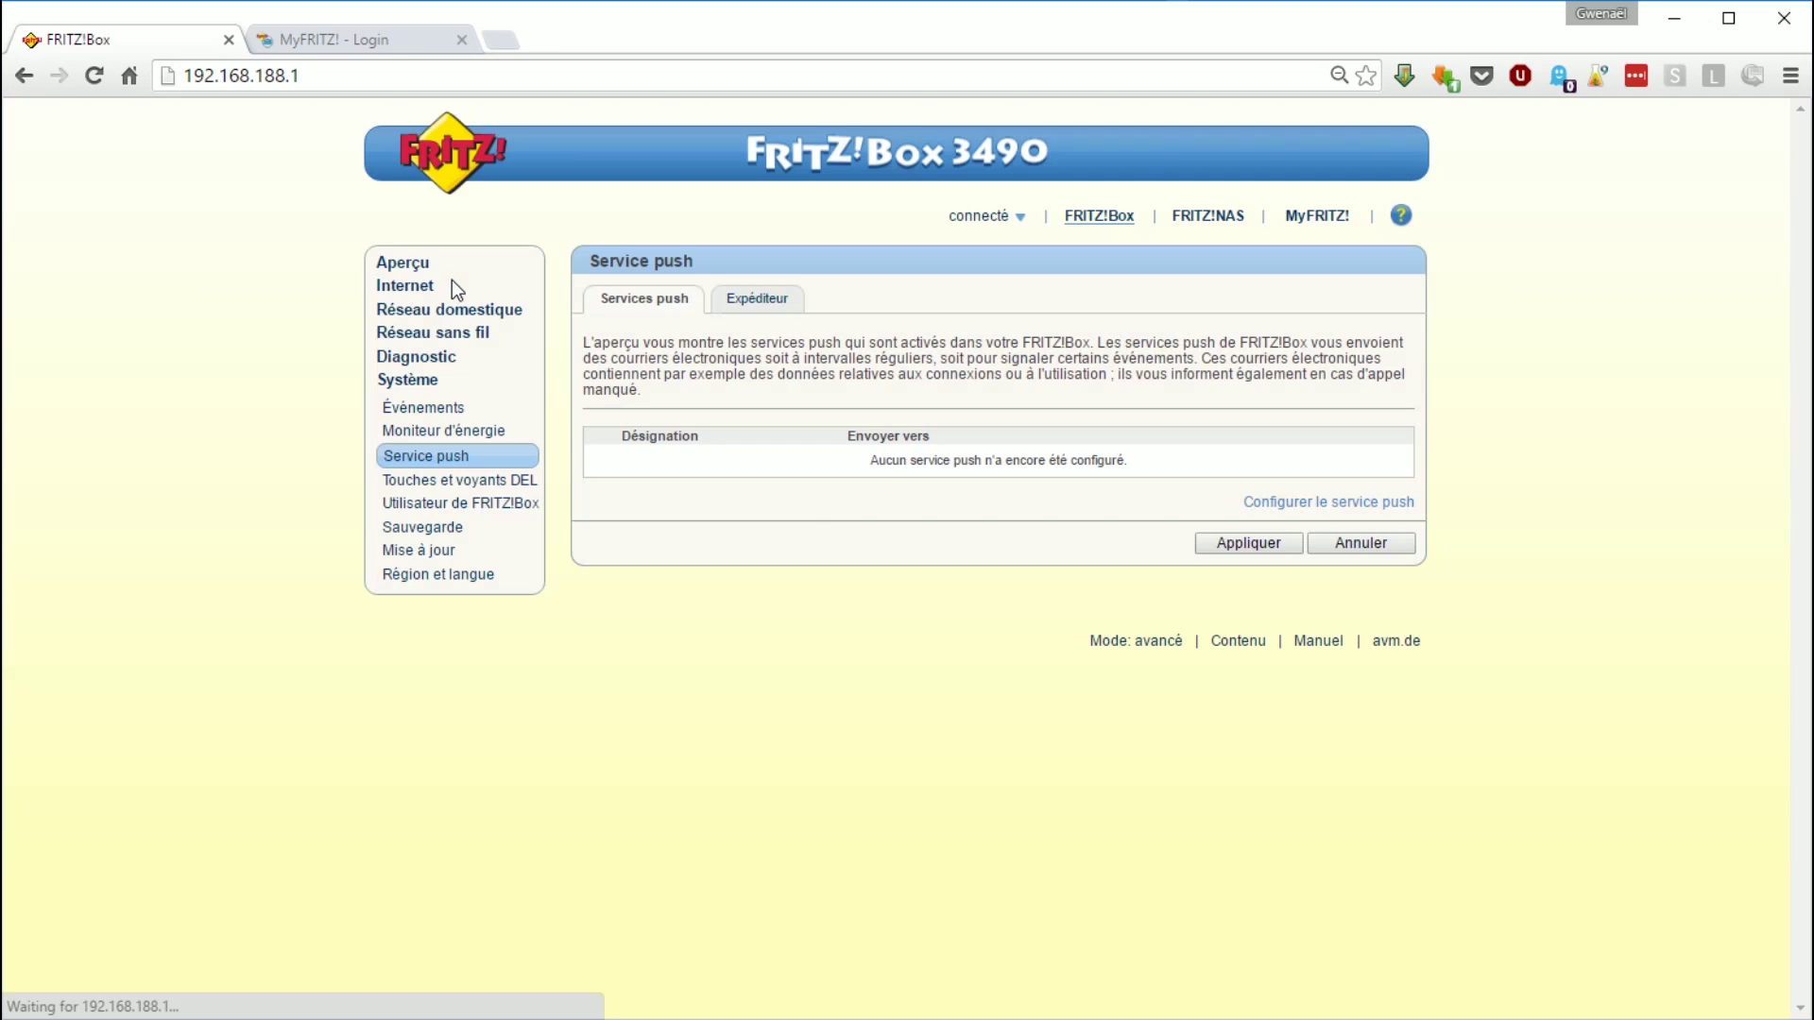
{"action": "left_click", "coordinate": [522, 480]}
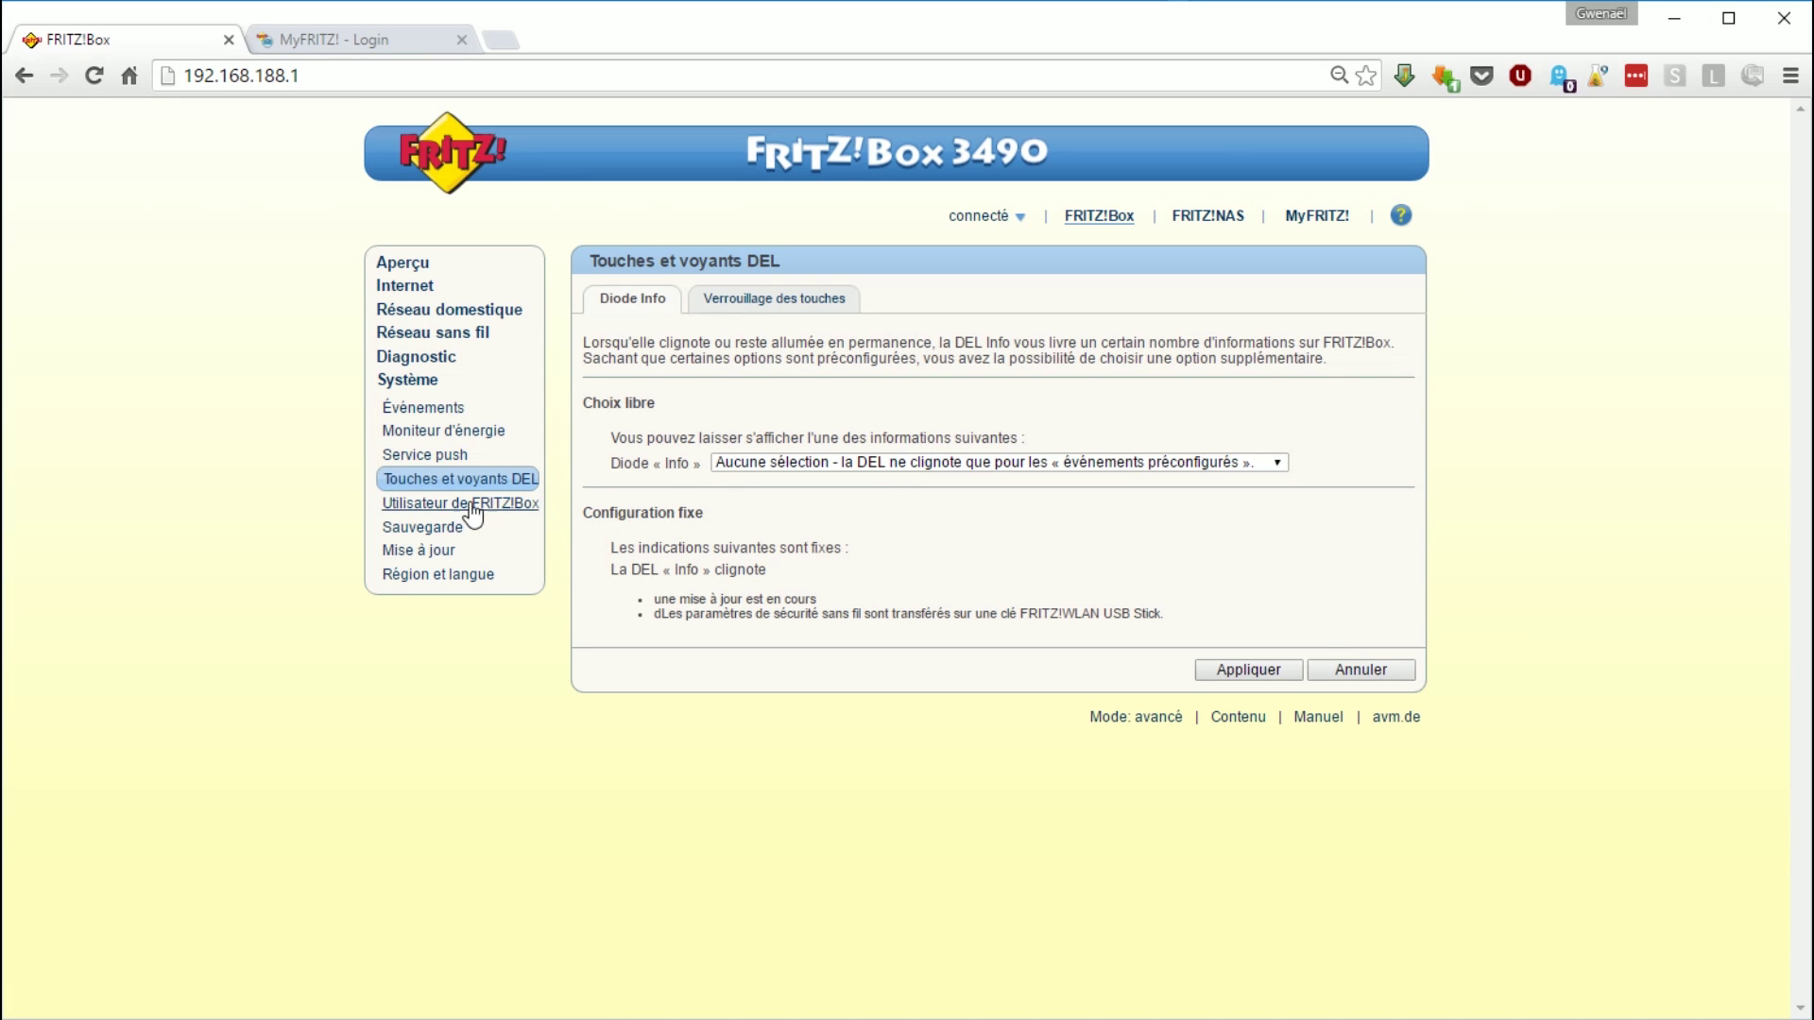
{"action": "left_click", "coordinate": [866, 463]}
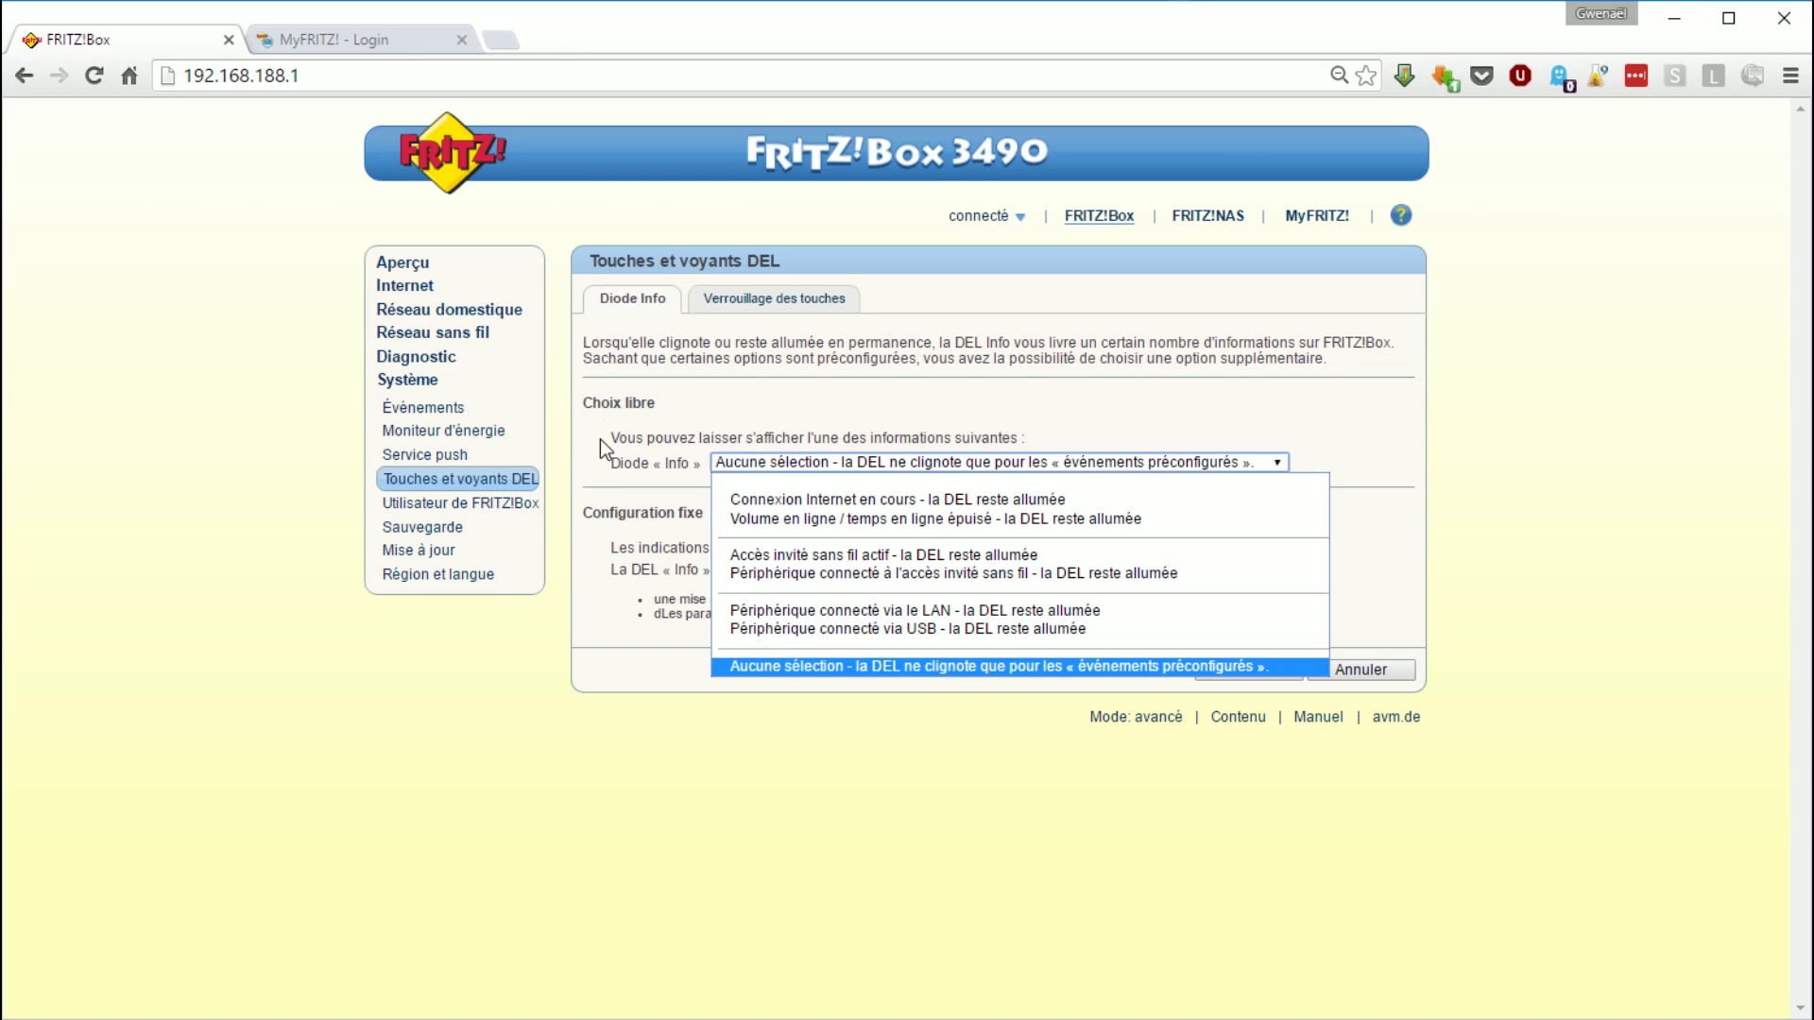
{"action": "left_click", "coordinate": [536, 628]}
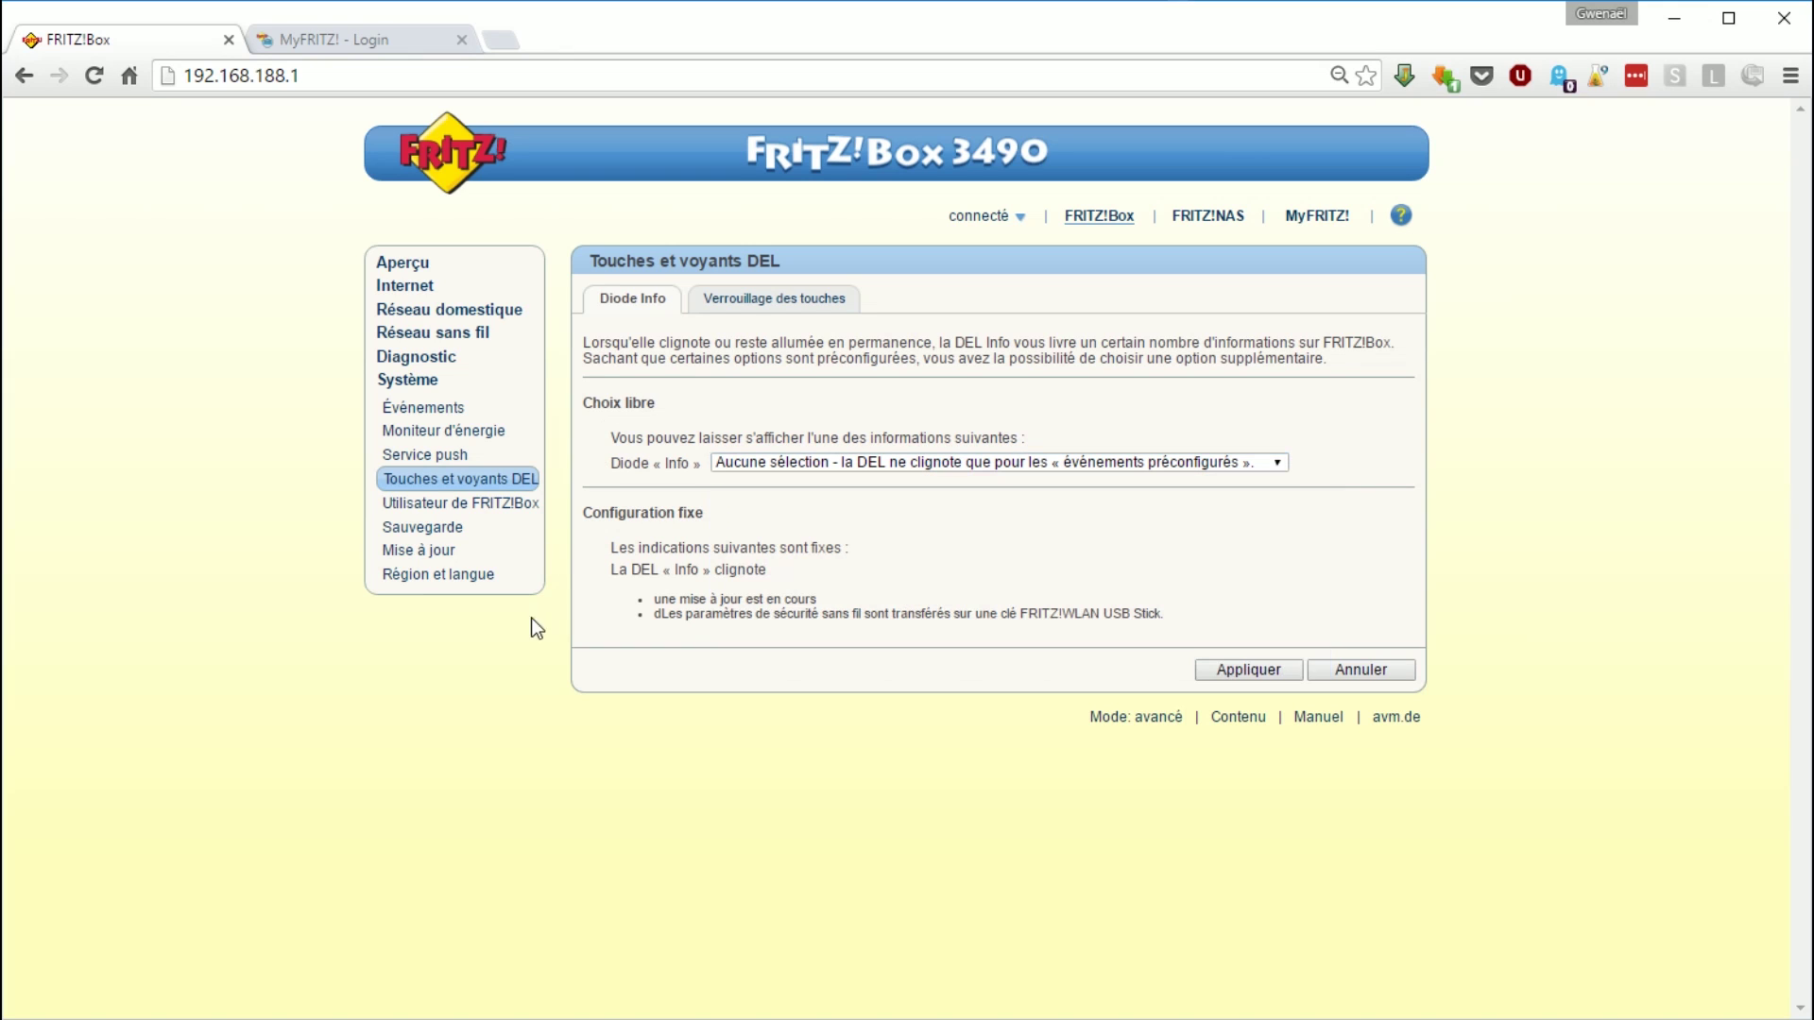
- Check for a new FRITZ!OS version, and review the automatic update and FRITZ!OS file settings
{"action": "left_click", "coordinate": [419, 552]}
{"action": "left_click", "coordinate": [1308, 529]}
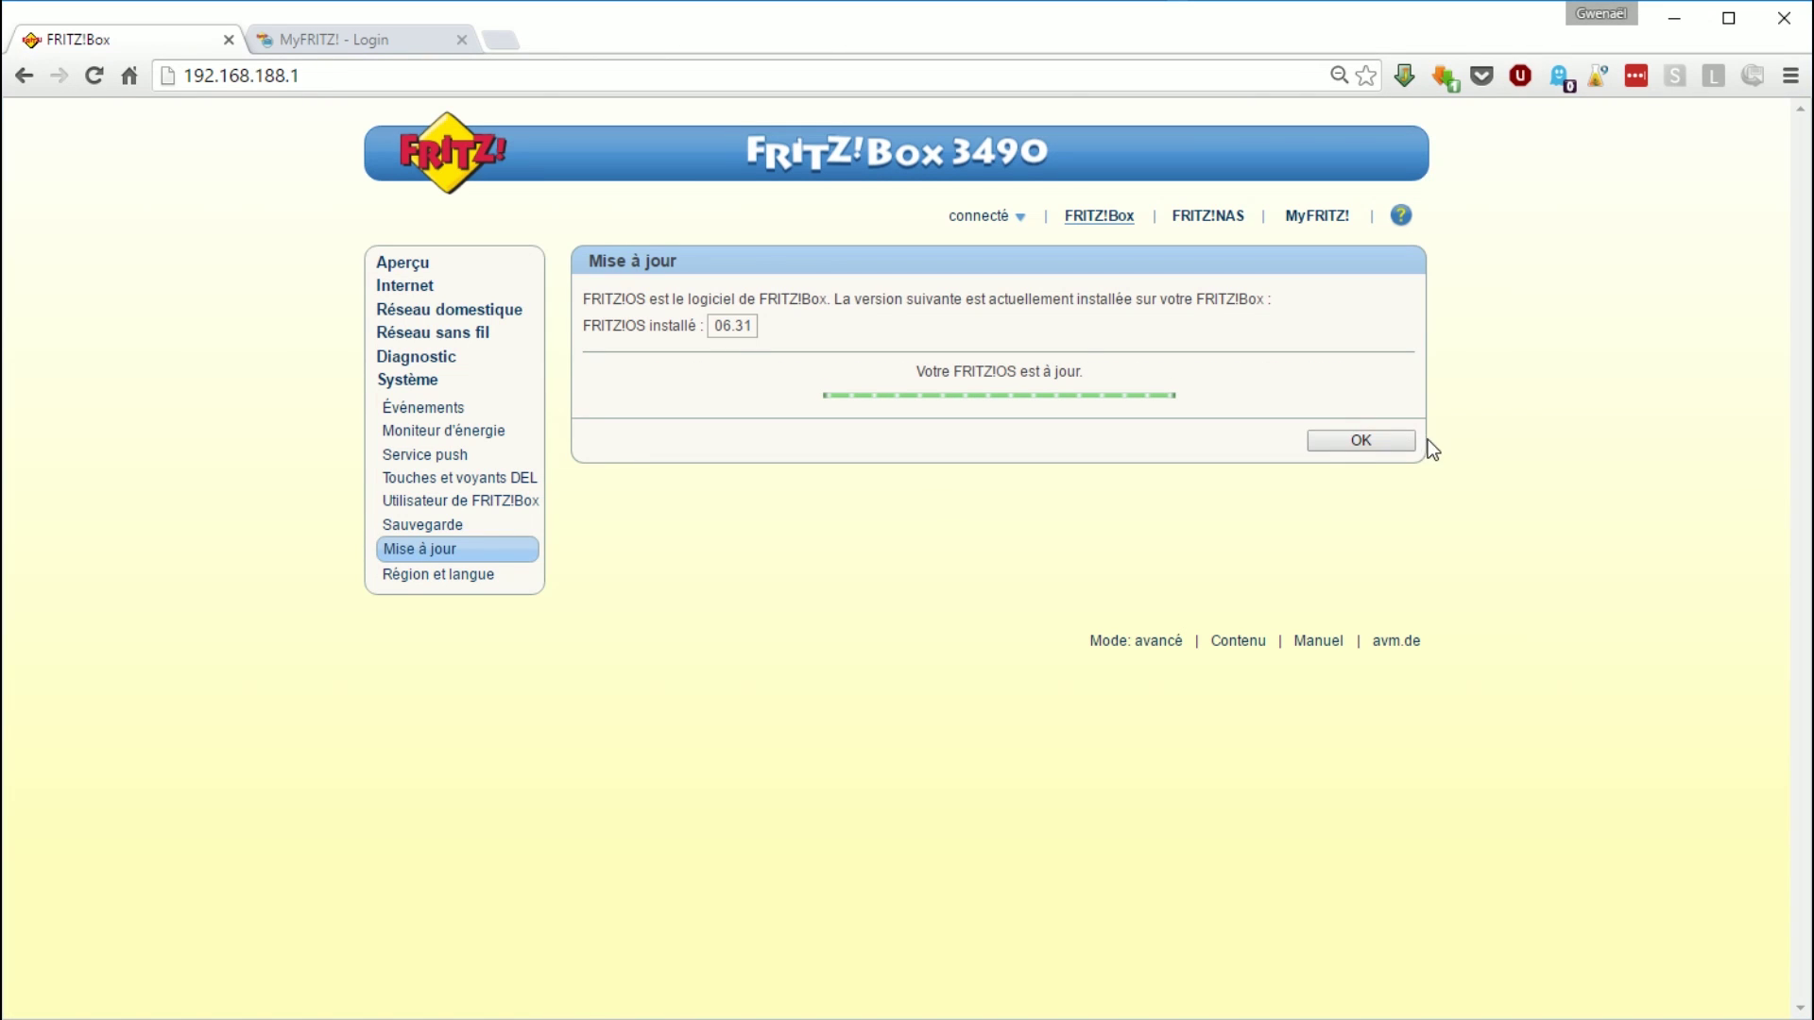
{"action": "left_click", "coordinate": [1391, 443]}
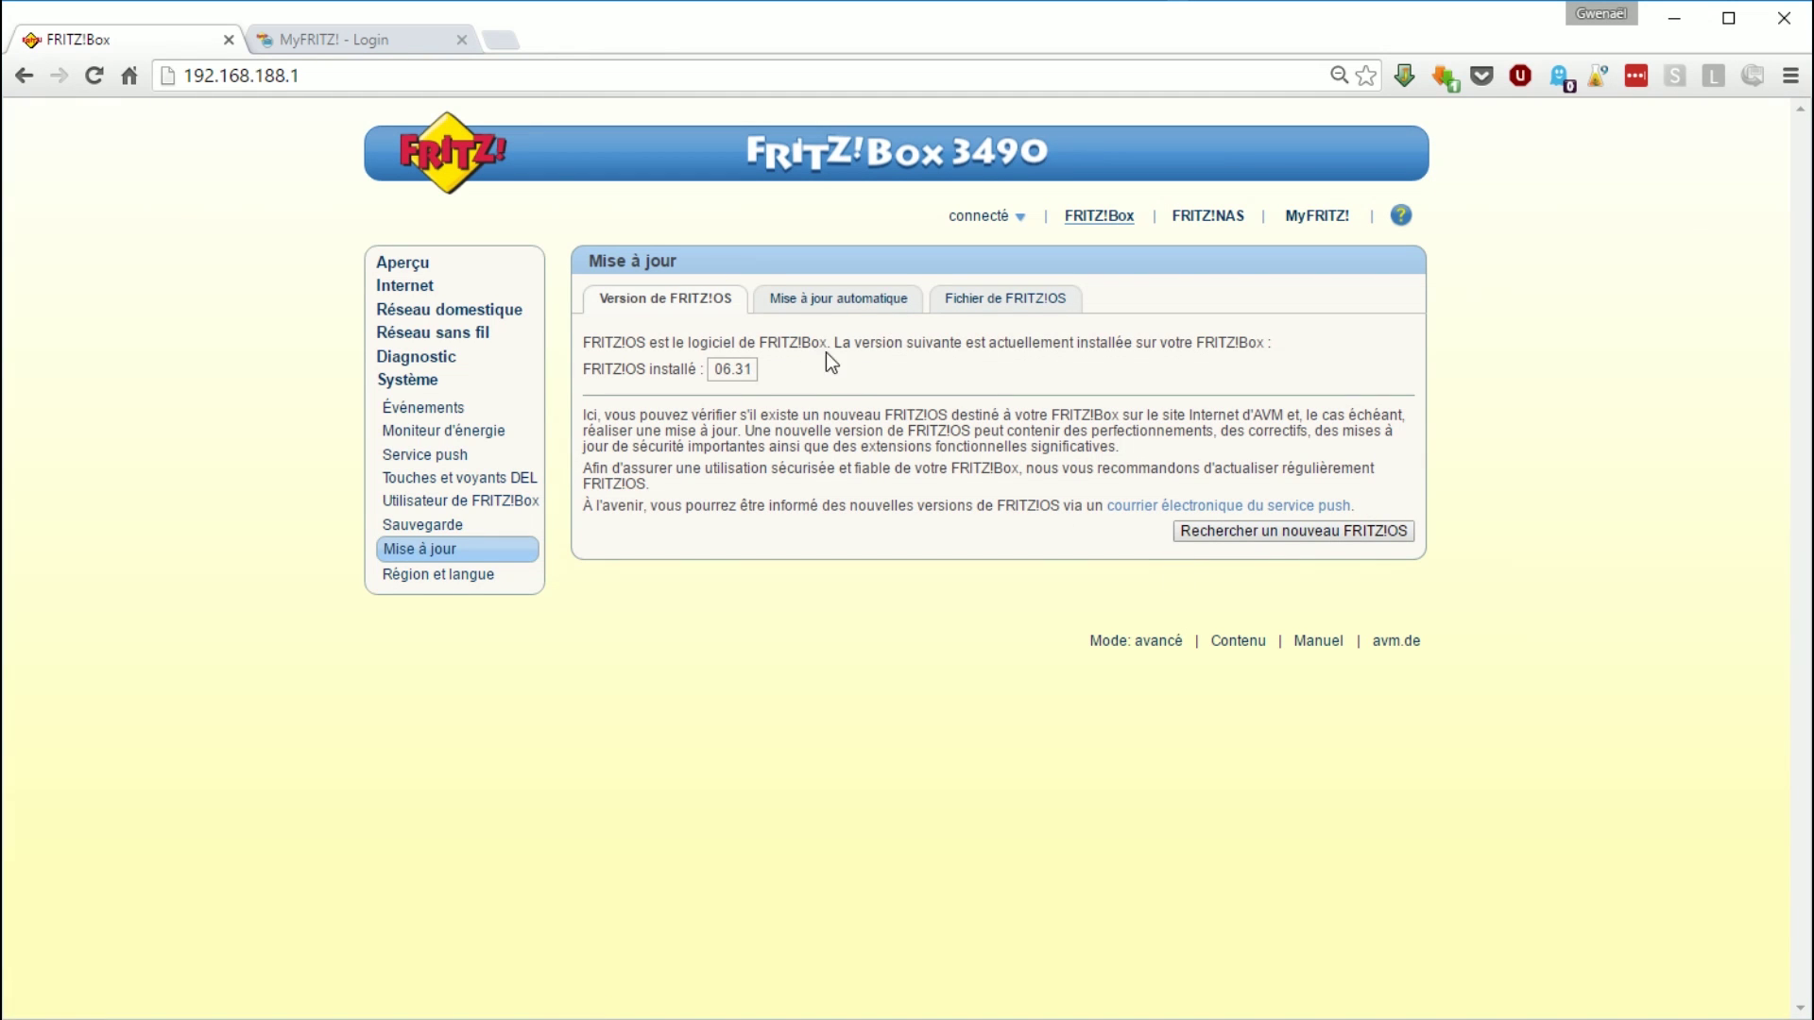
{"action": "left_click", "coordinate": [822, 302]}
{"action": "left_click", "coordinate": [1040, 299]}
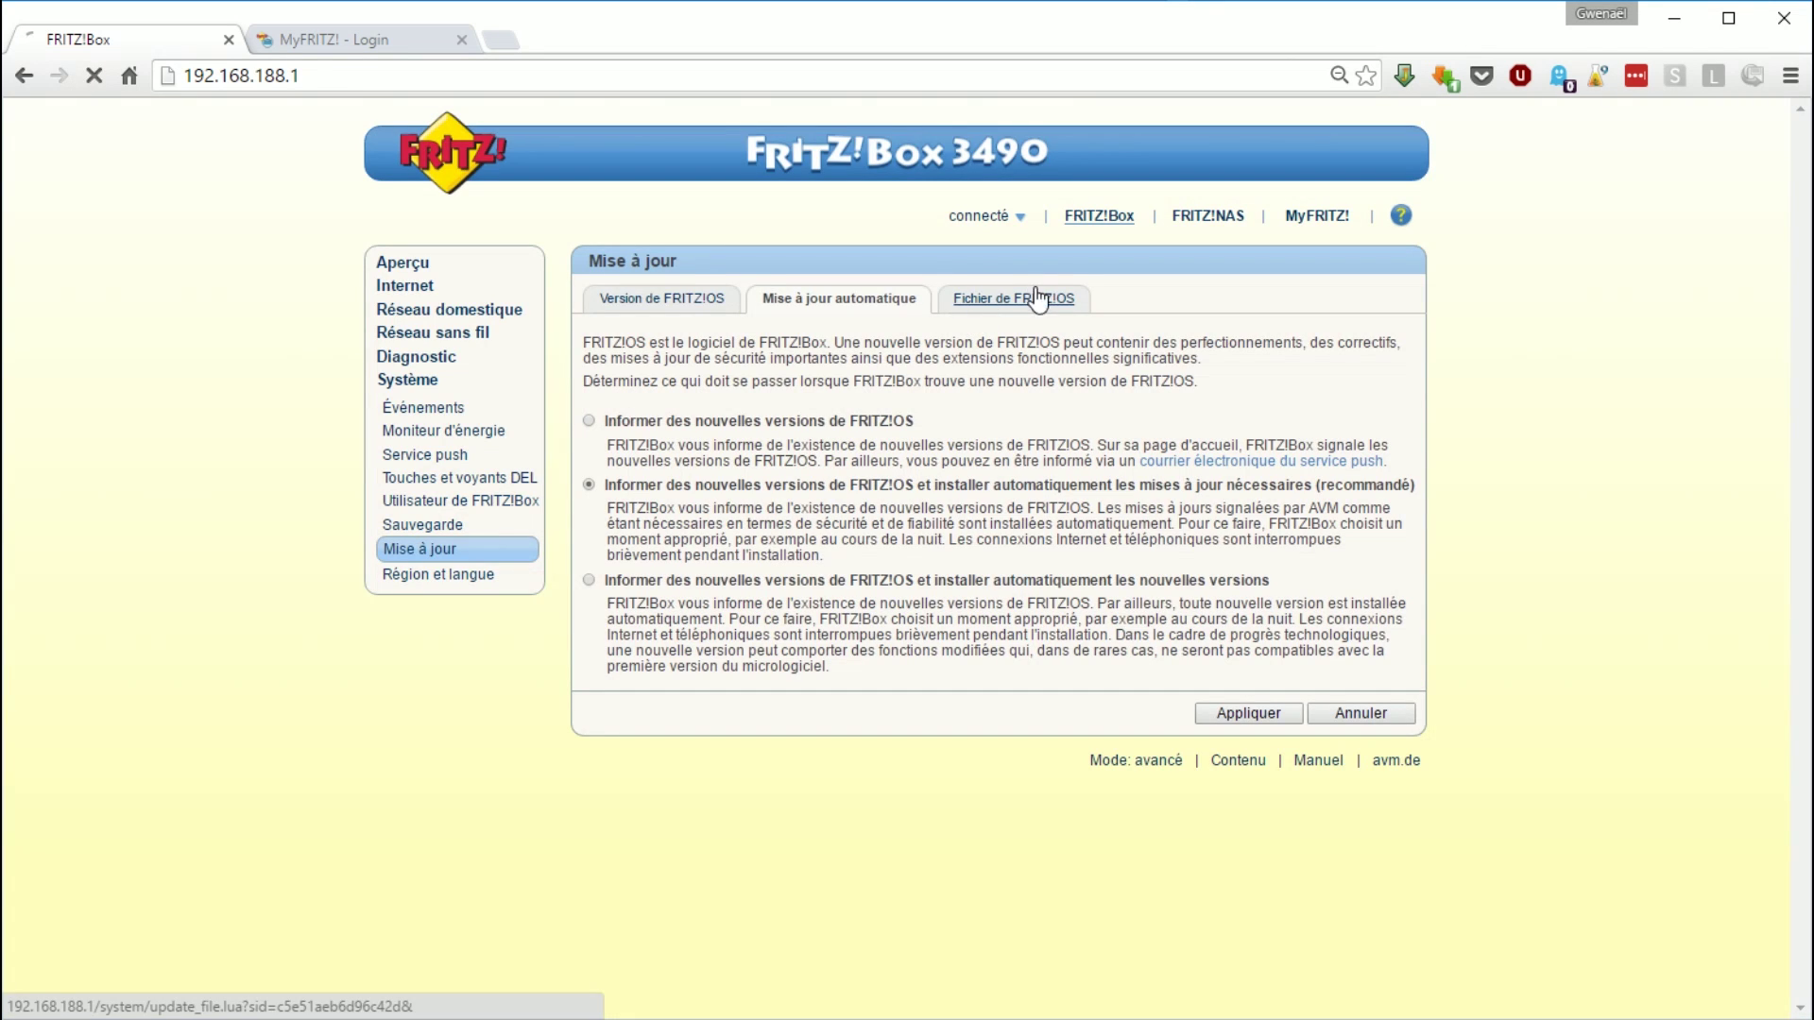
- View the language and time zone settings under region and language, and return to the FRITZ!Box overview
{"action": "left_click", "coordinate": [474, 578]}
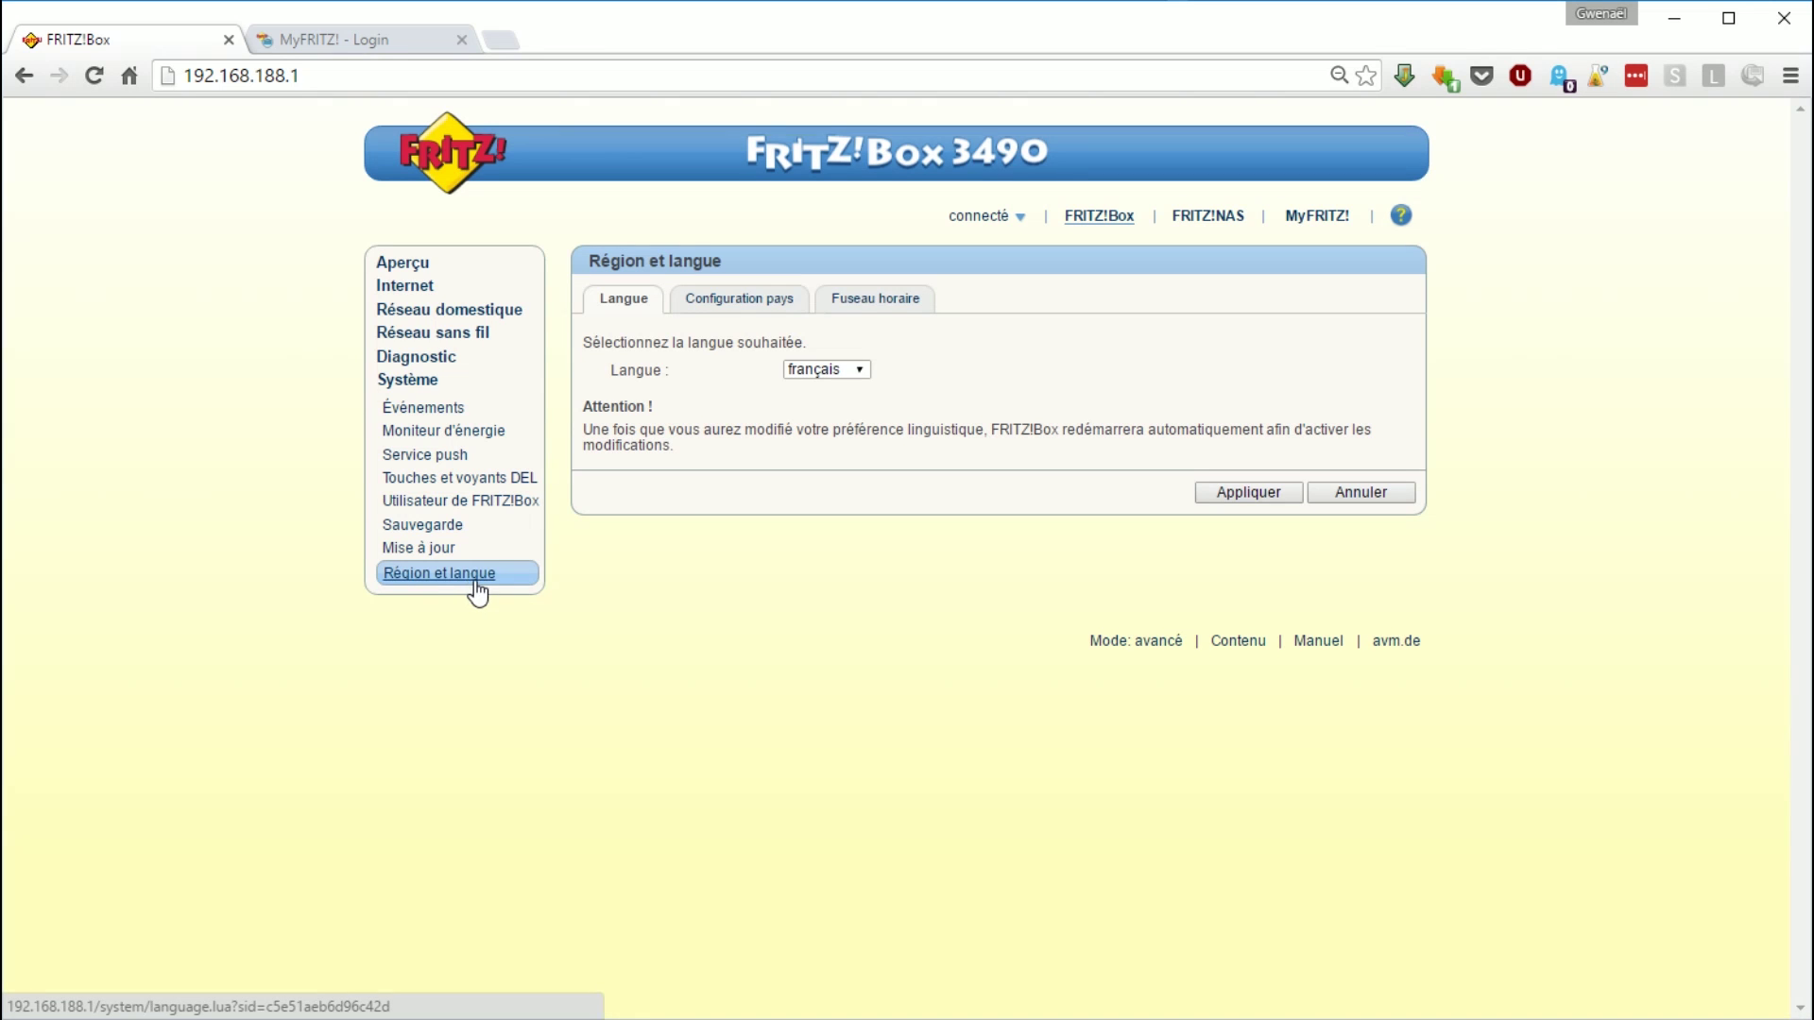
{"action": "left_click", "coordinate": [874, 301]}
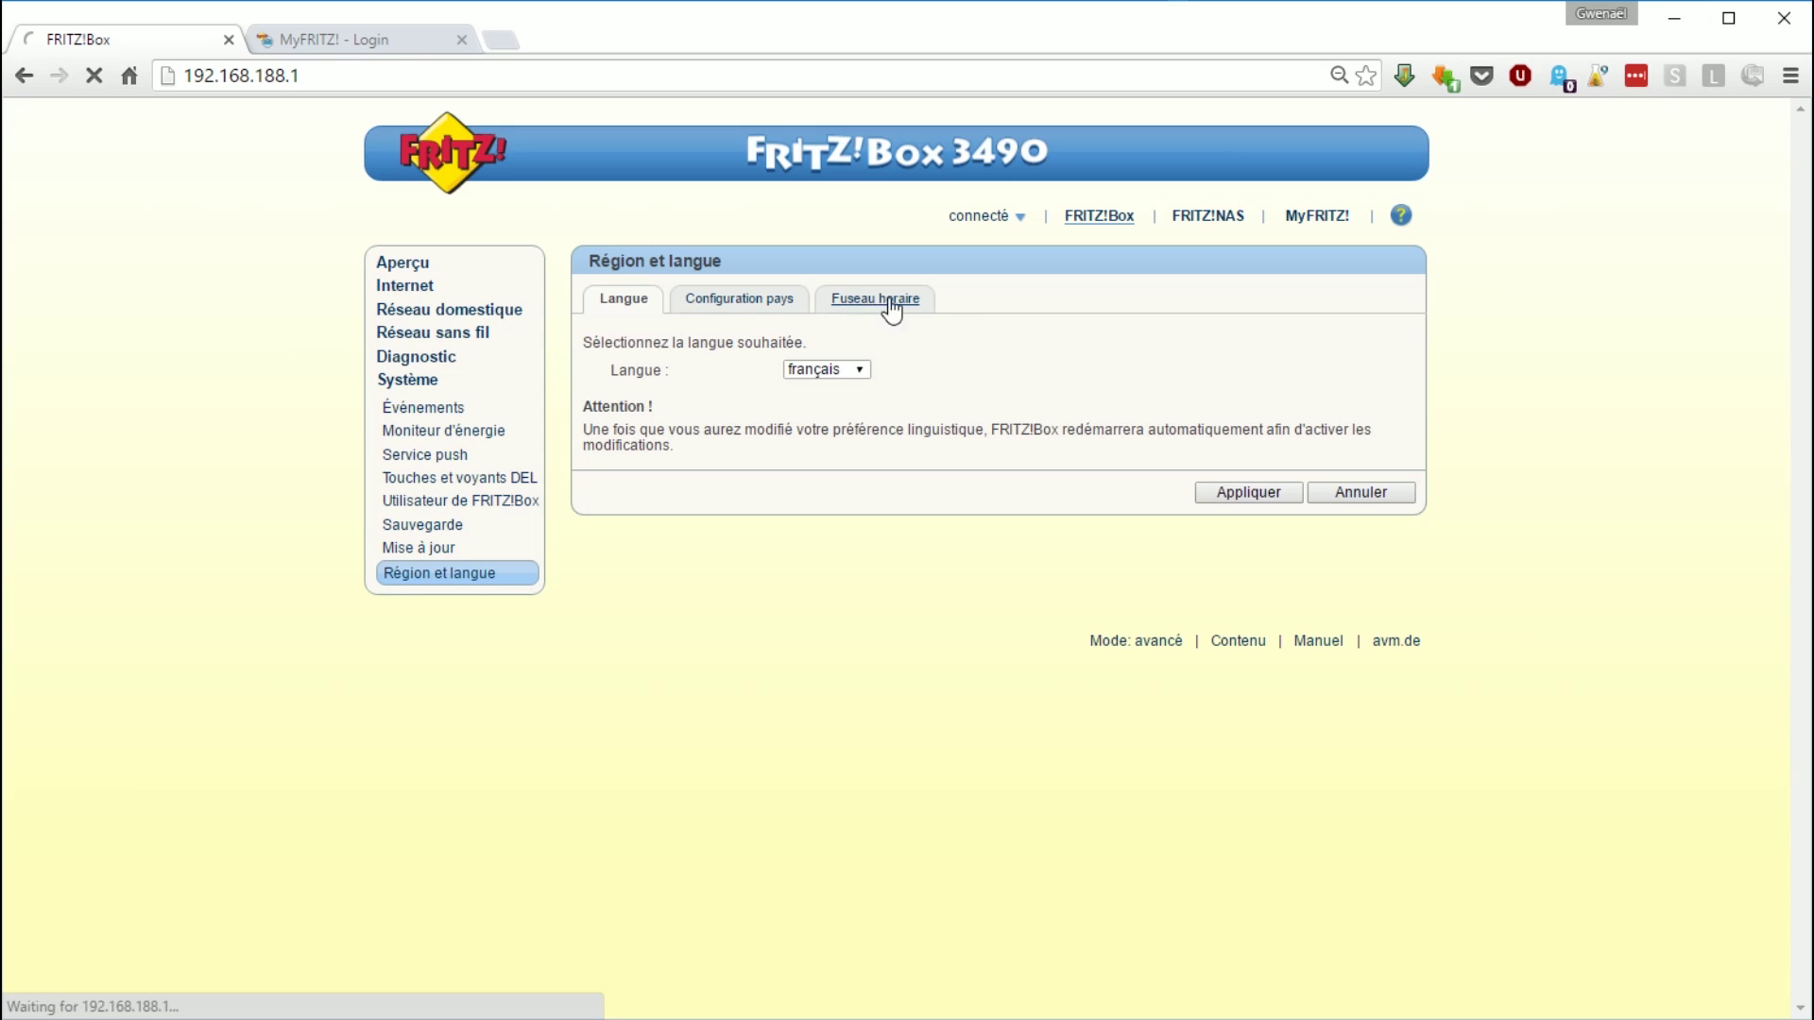
{"action": "left_click", "coordinate": [404, 264]}
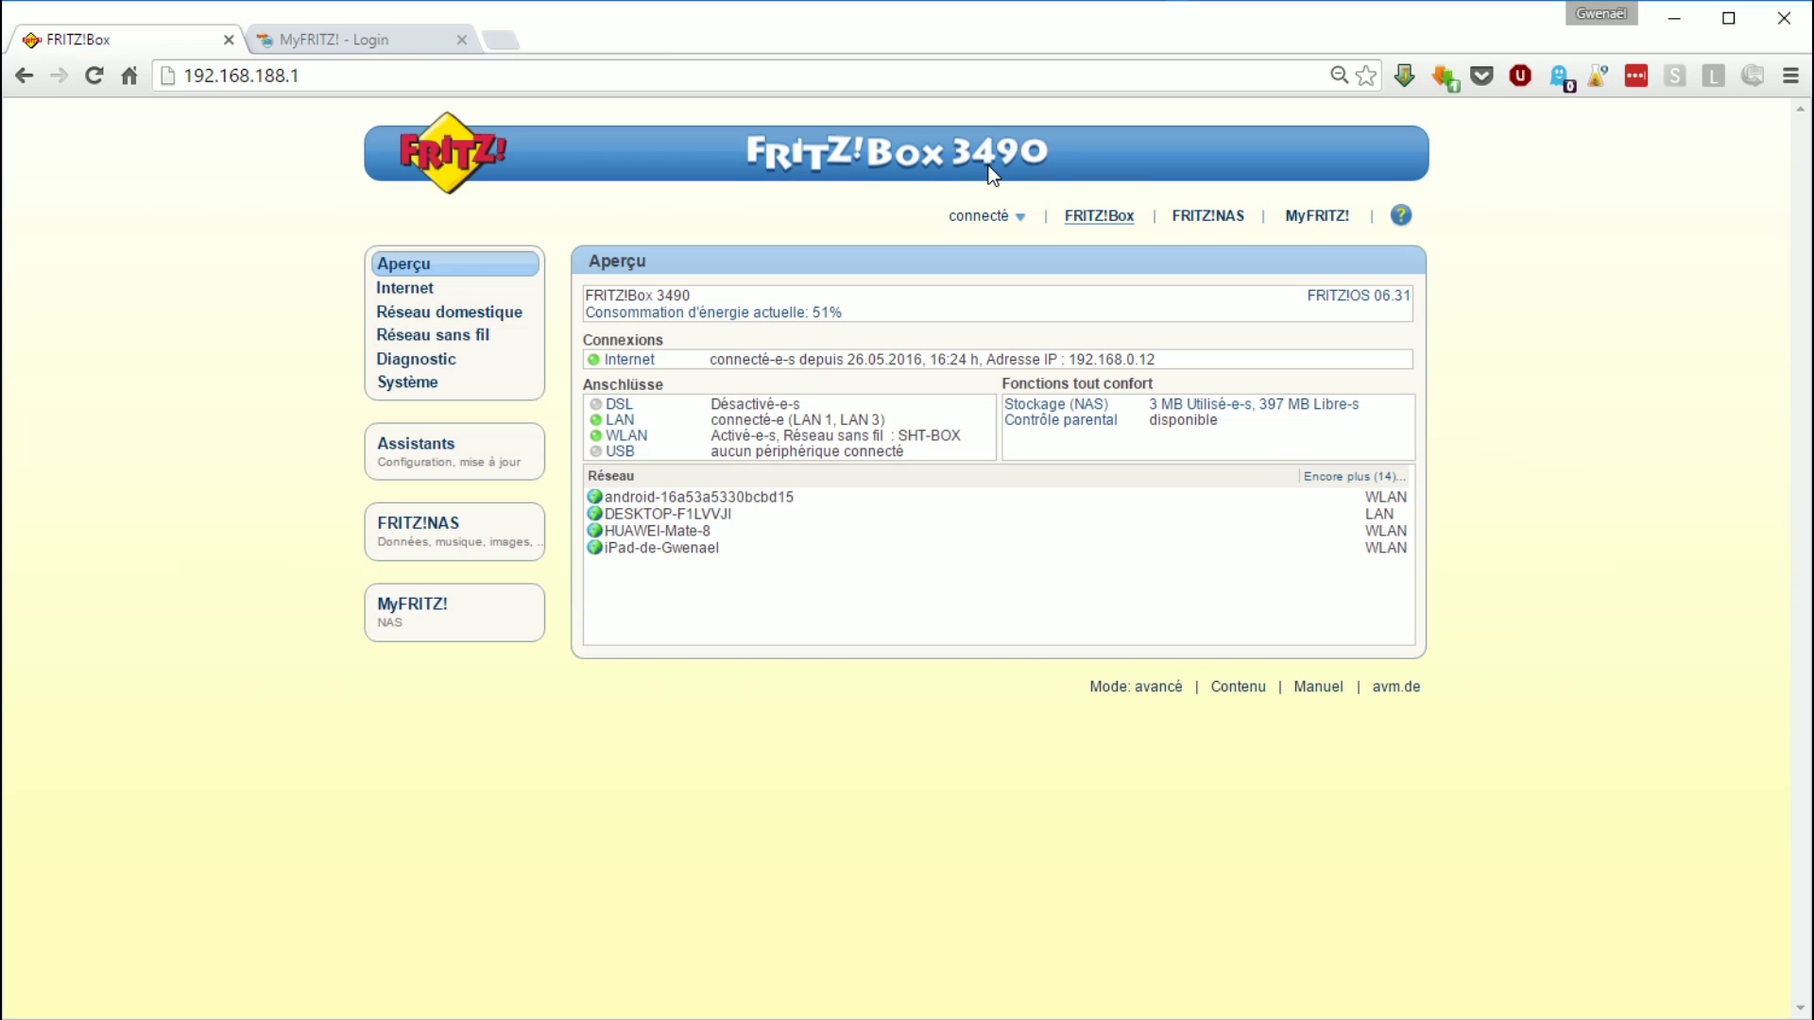
- Run an Internet speed test on speedtest.net in the MyFRITZ! browser tab, and return to the FRITZ!Box overview
{"action": "left_click", "coordinate": [406, 40]}
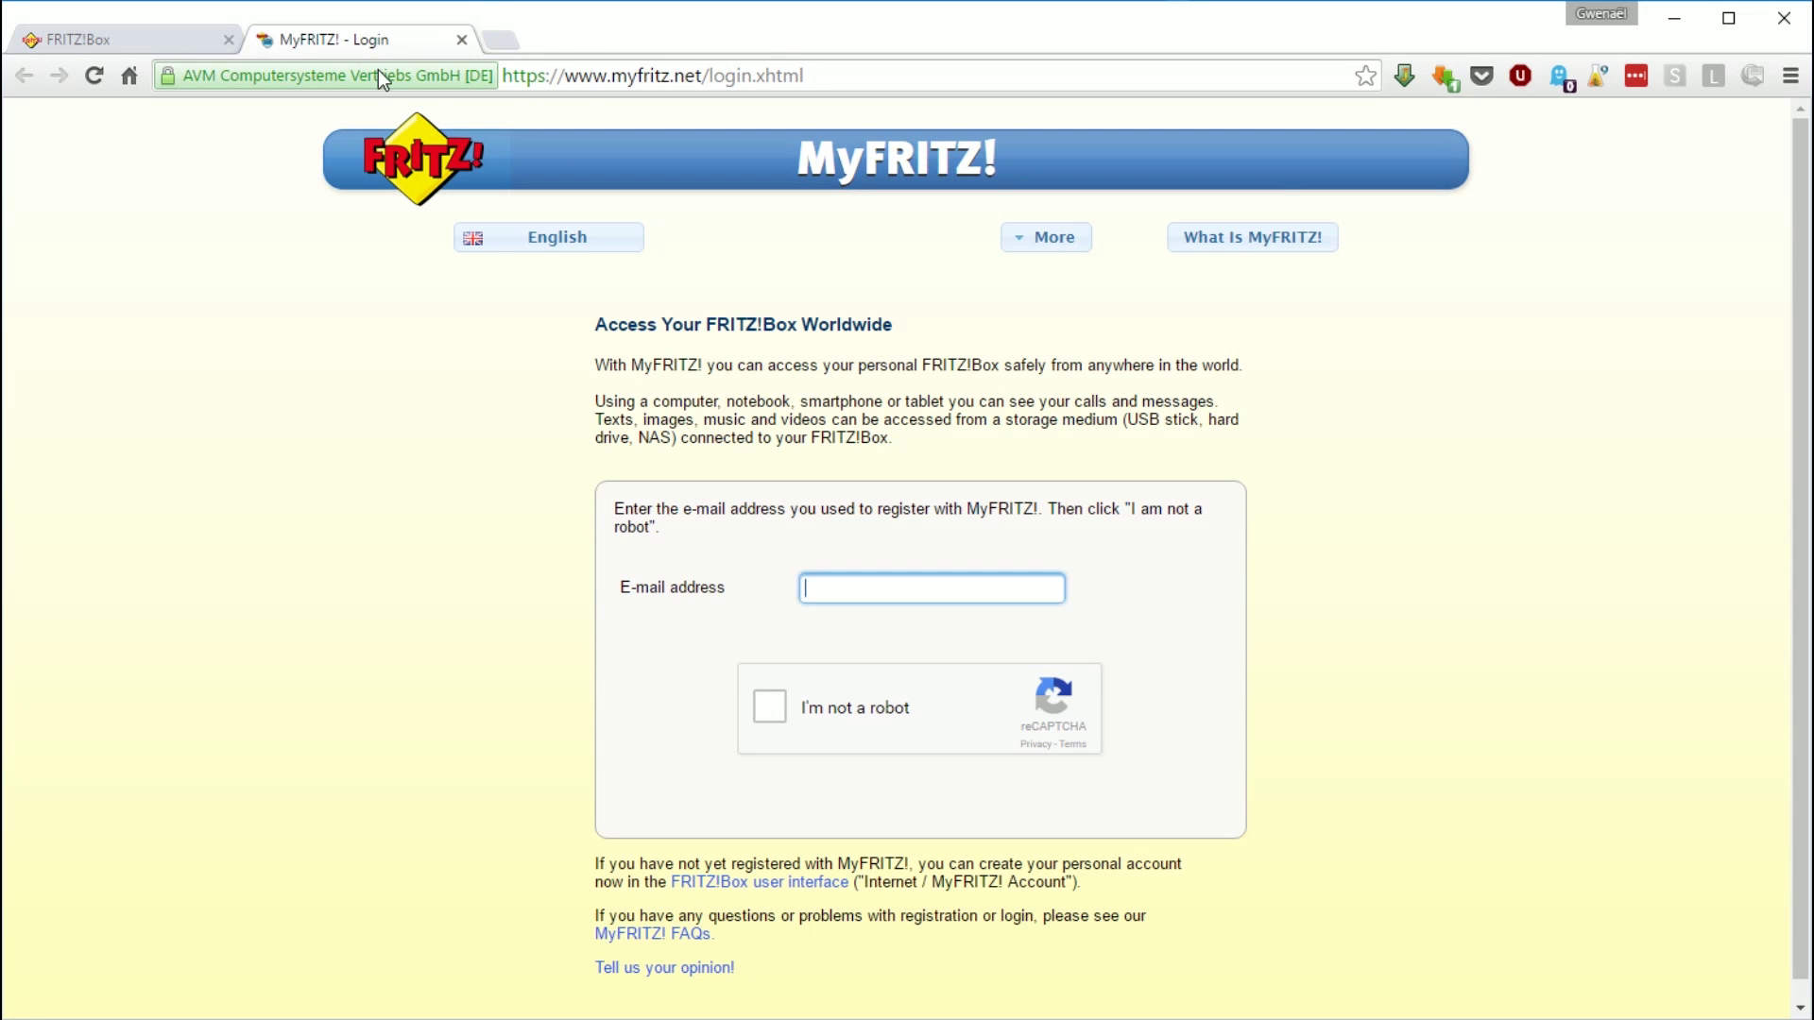
{"action": "left_click", "coordinate": [583, 83]}
{"action": "type", "text": "speed"}
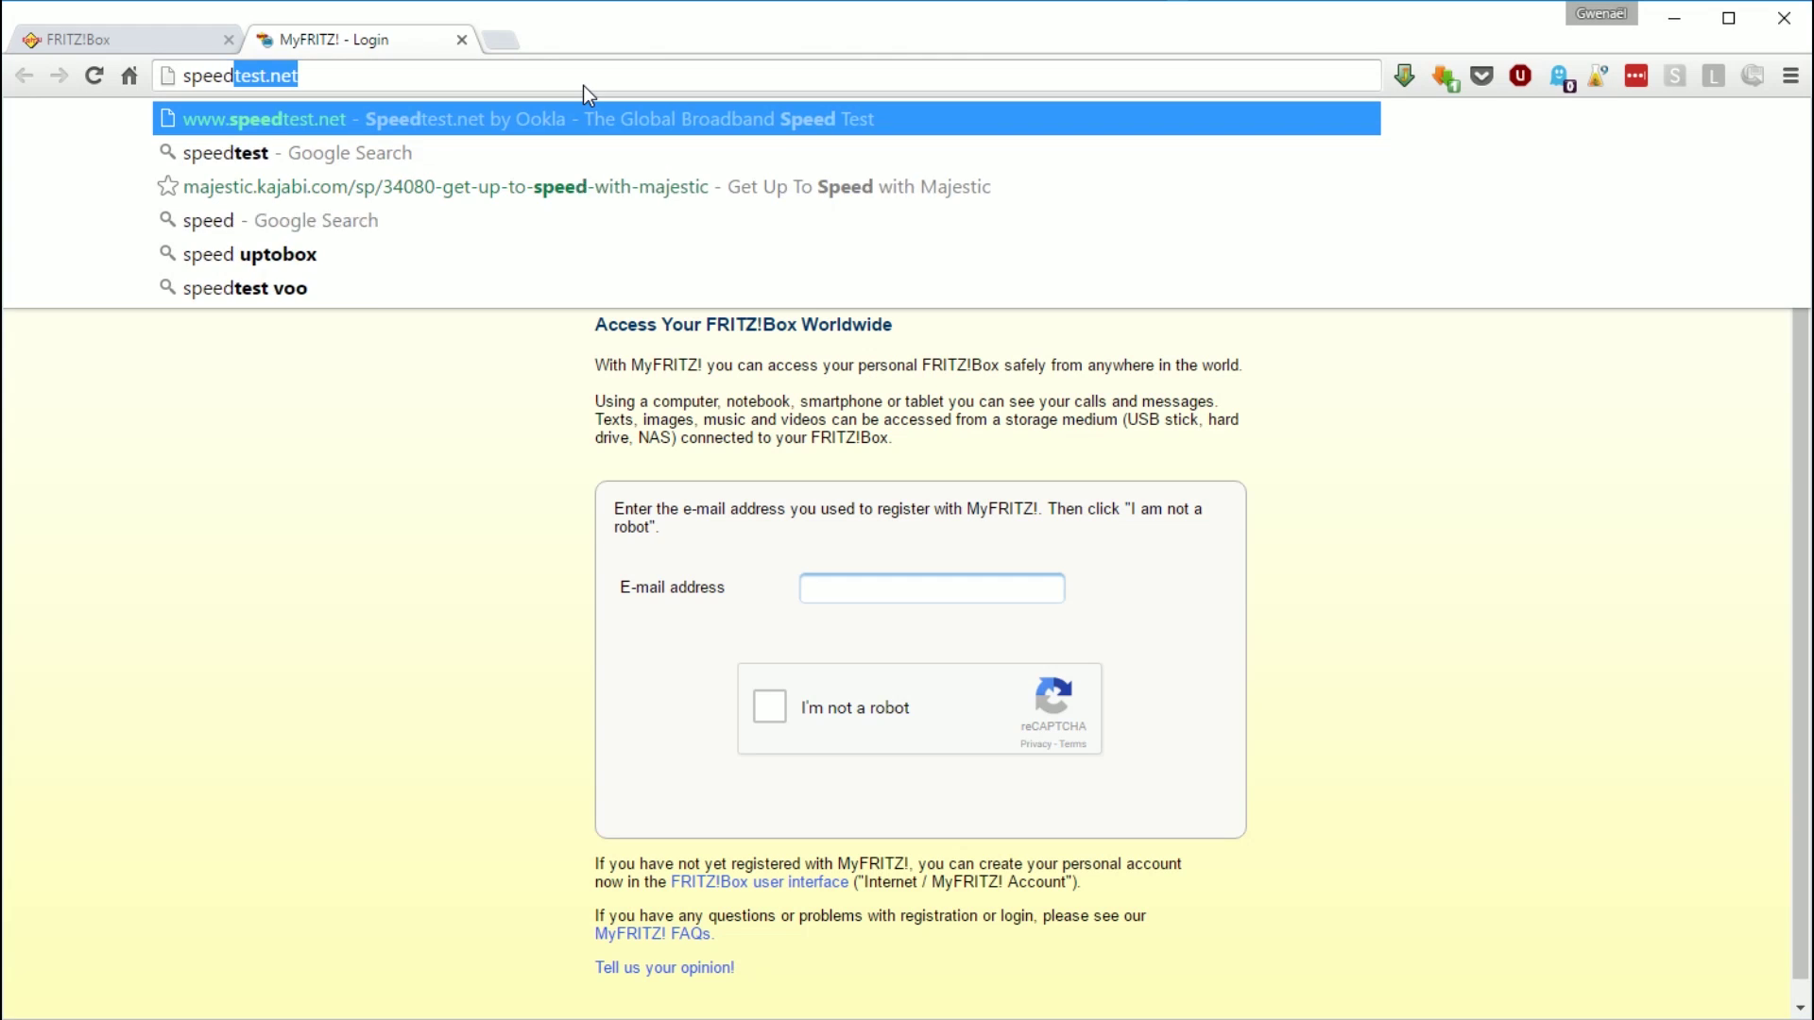
{"action": "key", "text": "Return"}
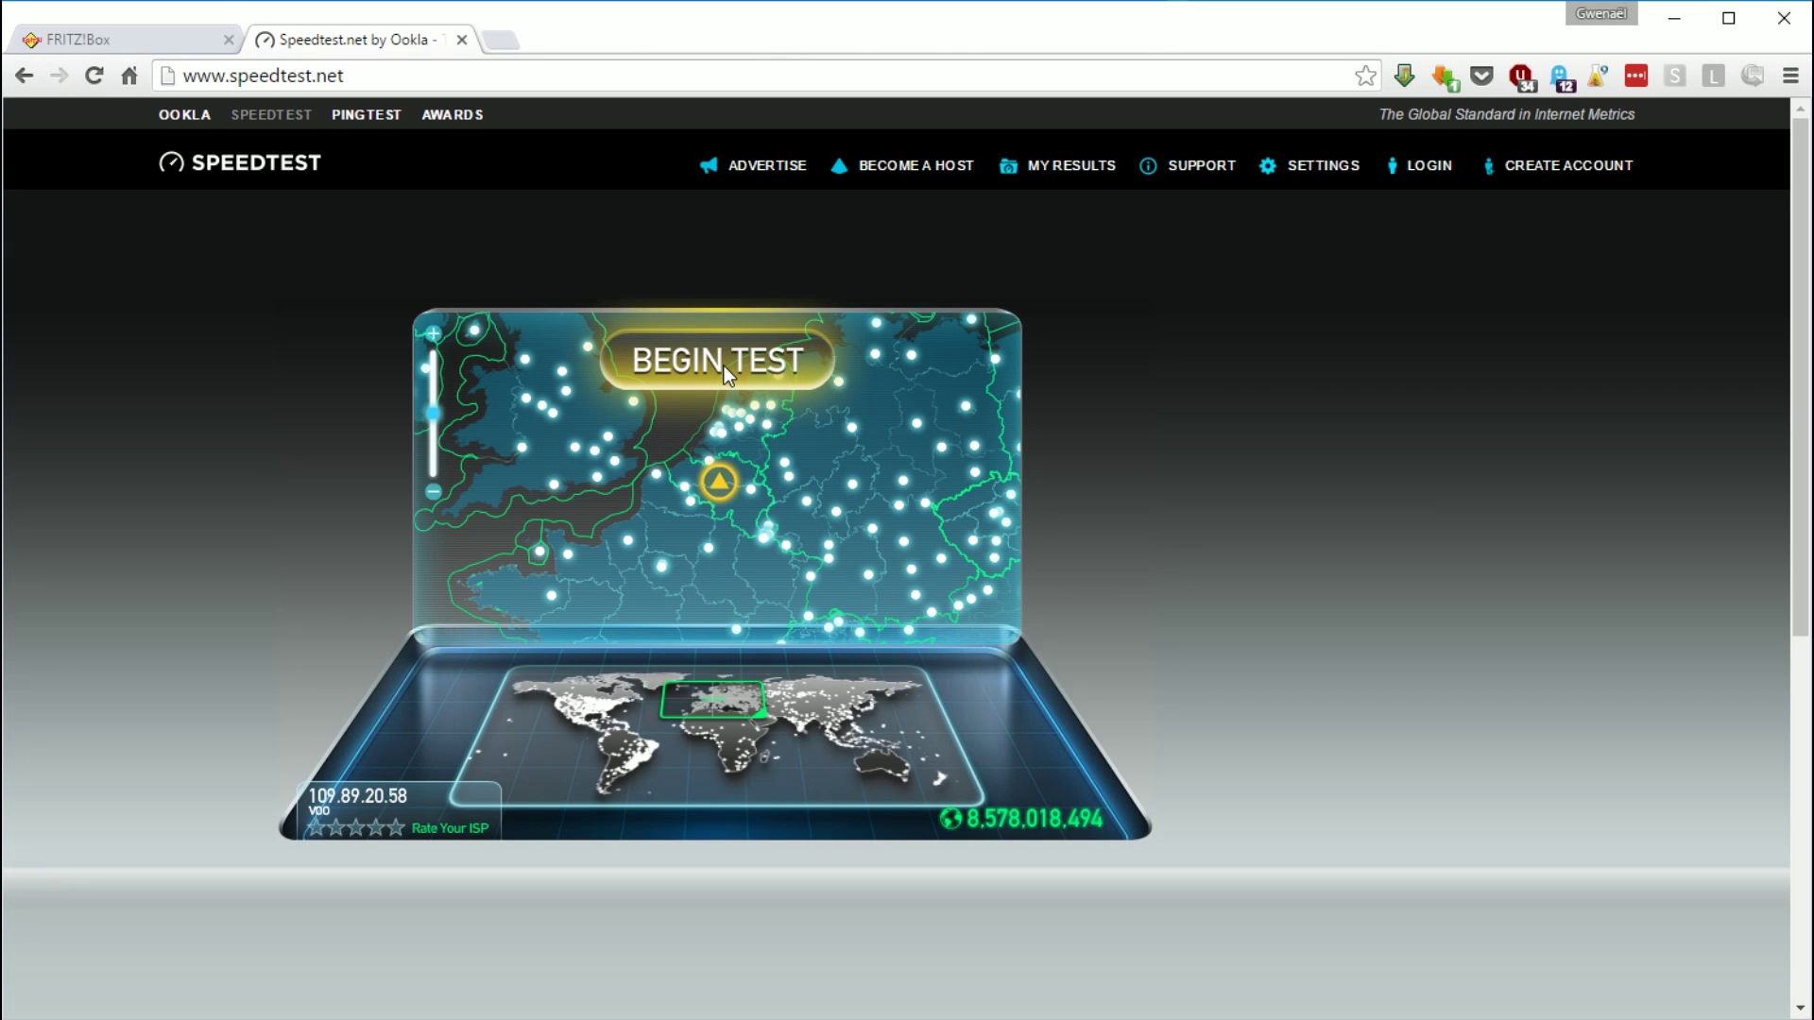
{"action": "left_click", "coordinate": [723, 366]}
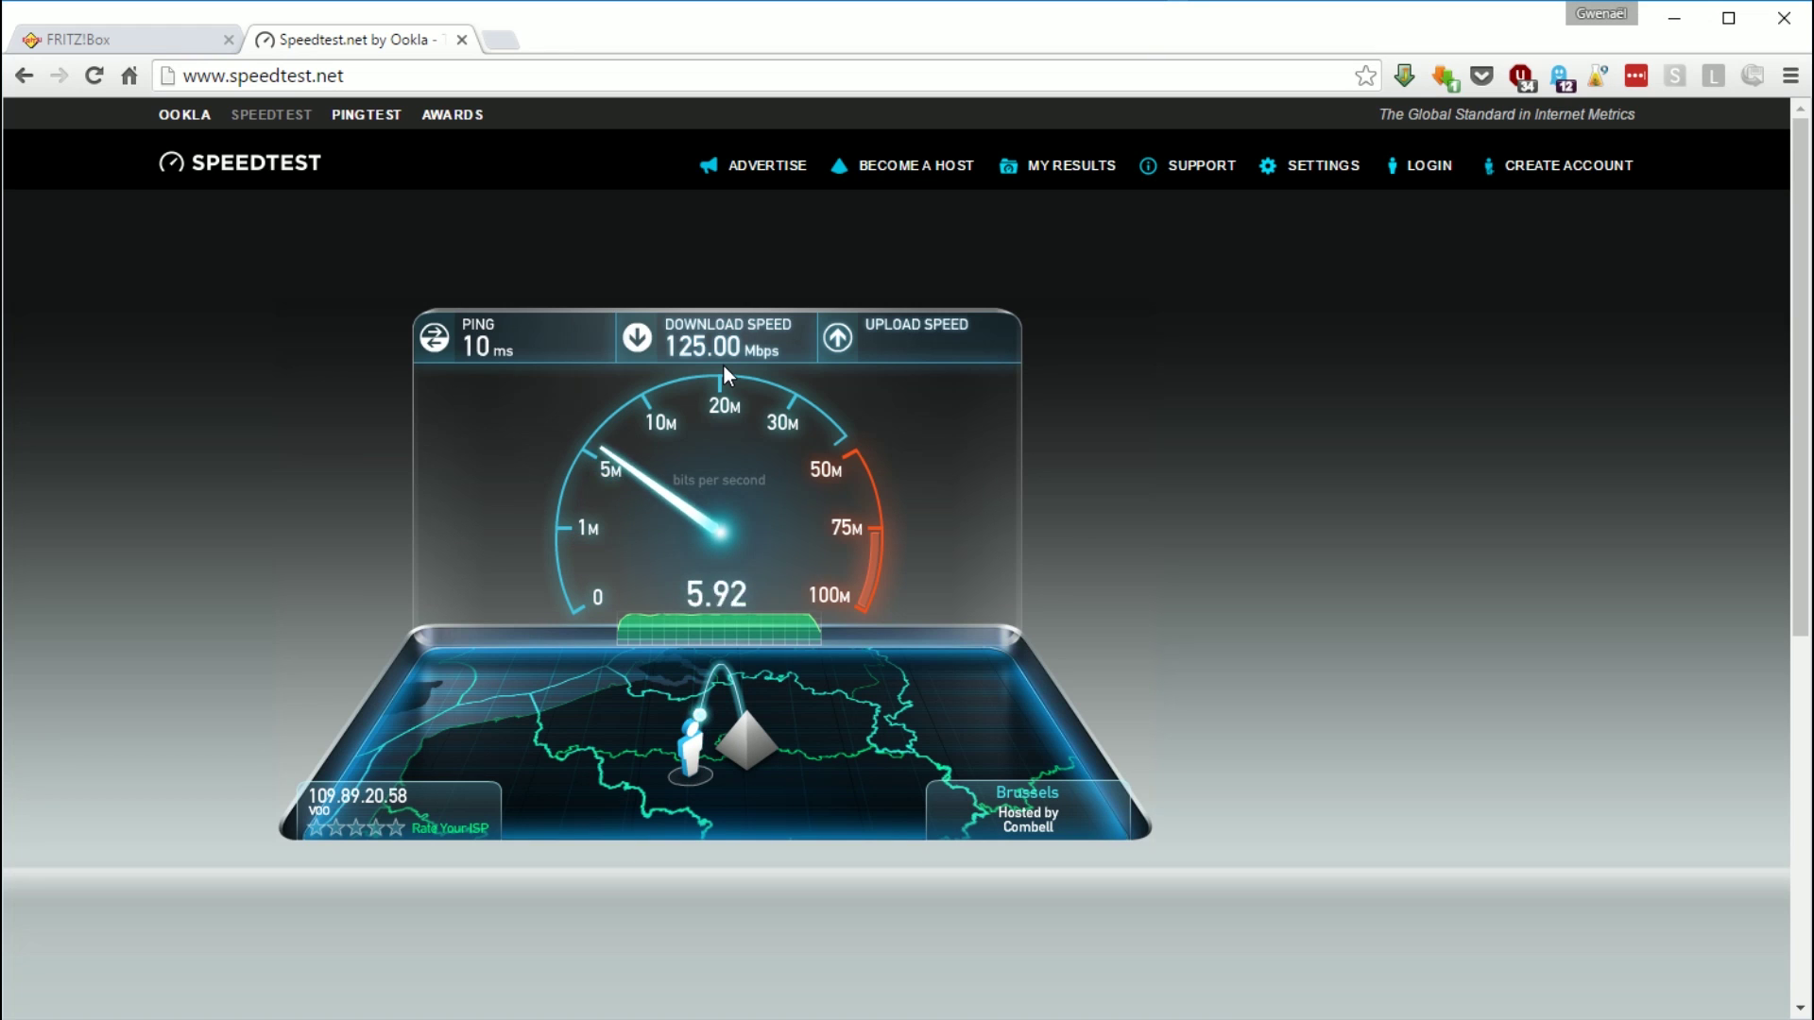
{"action": "left_click", "coordinate": [117, 43]}
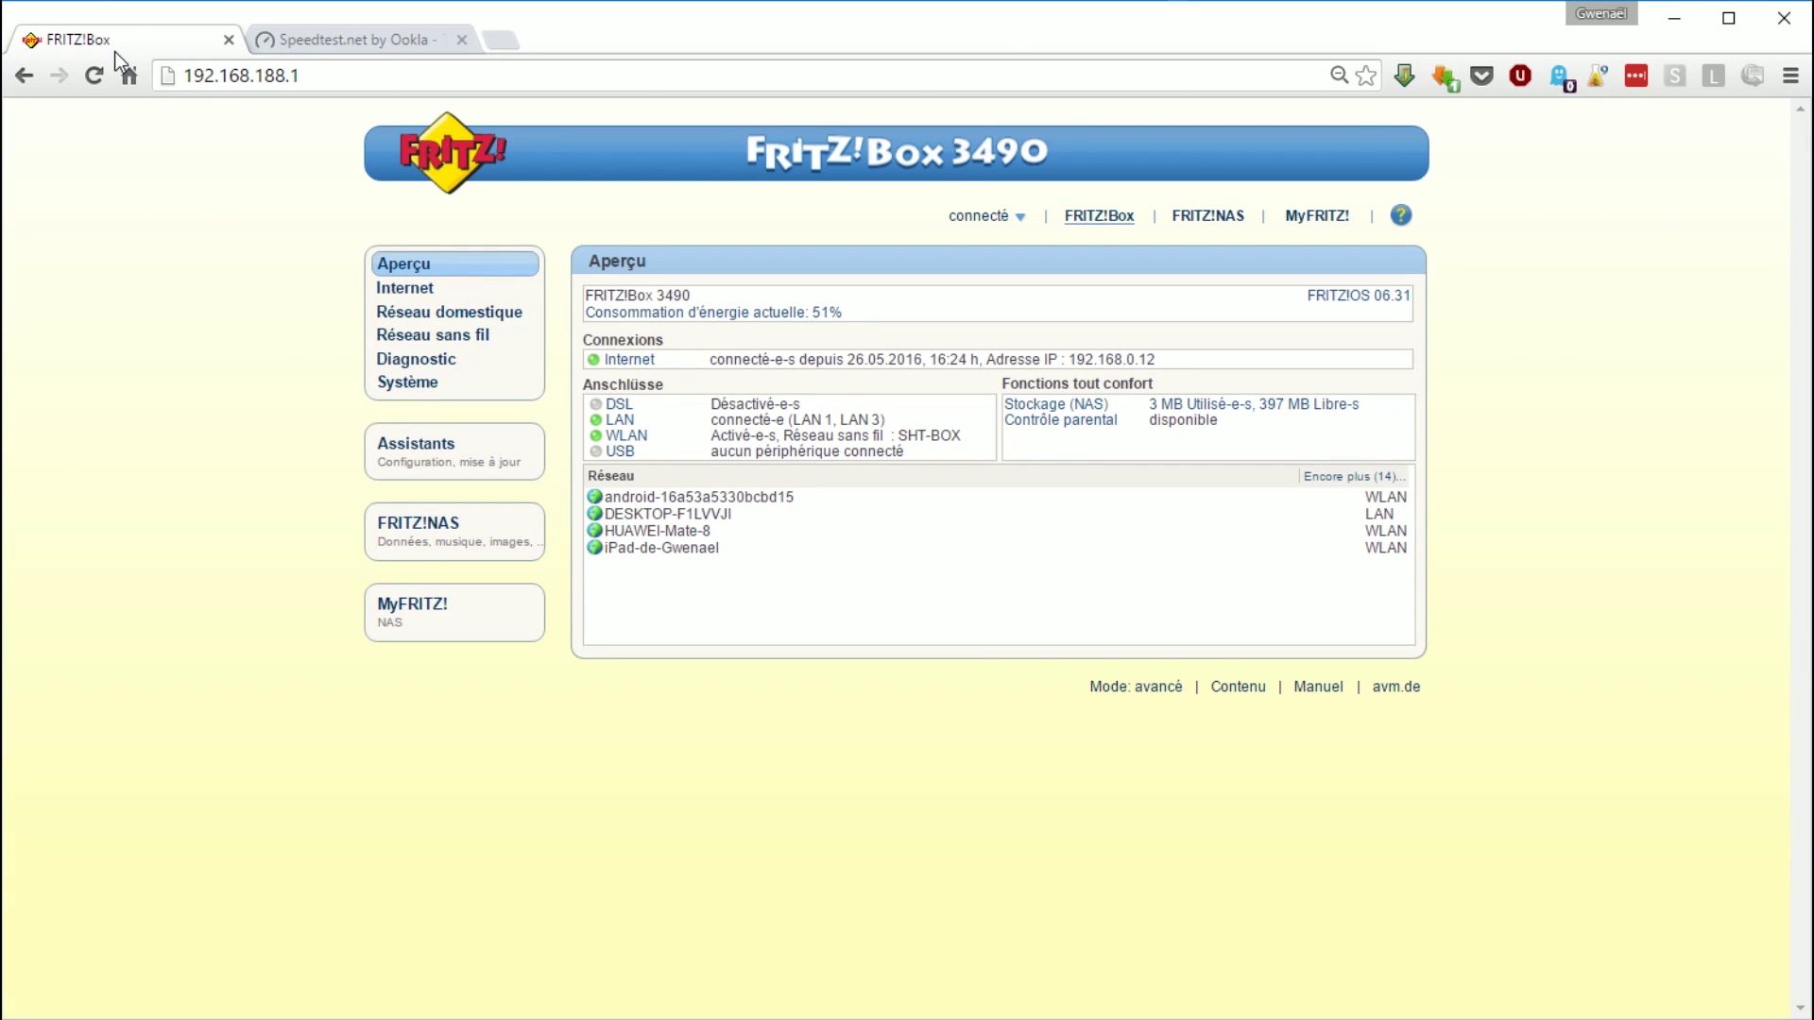